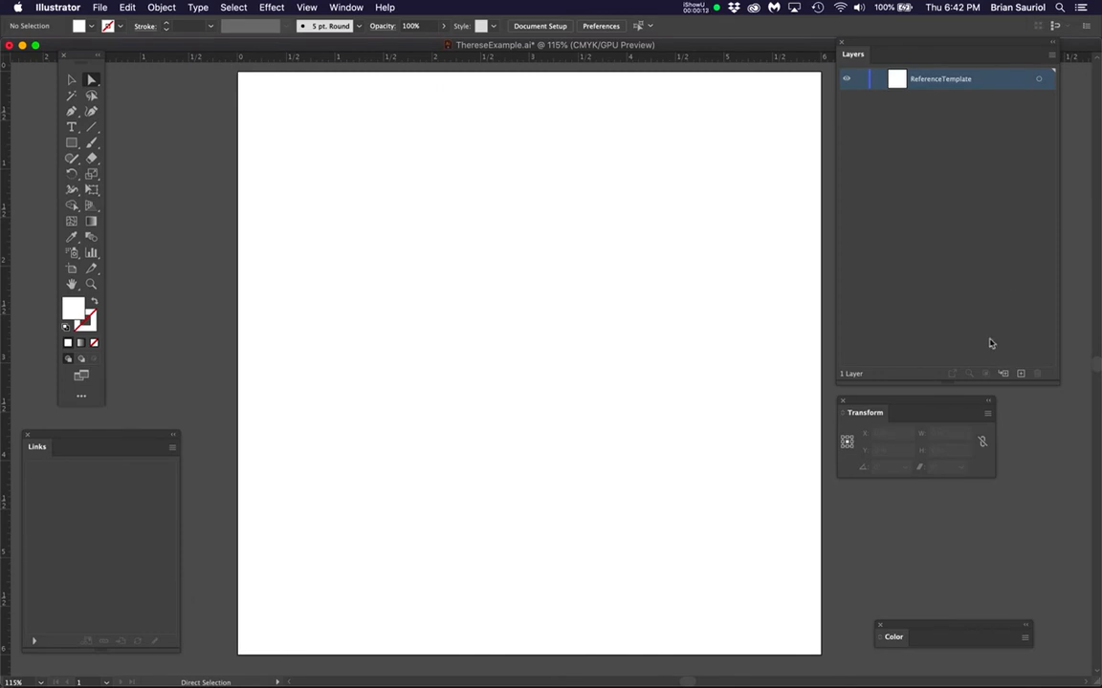
- Add a new layer above ReferenceTemplate and name it Guides
left_click(1021, 374)
double_click(927, 80)
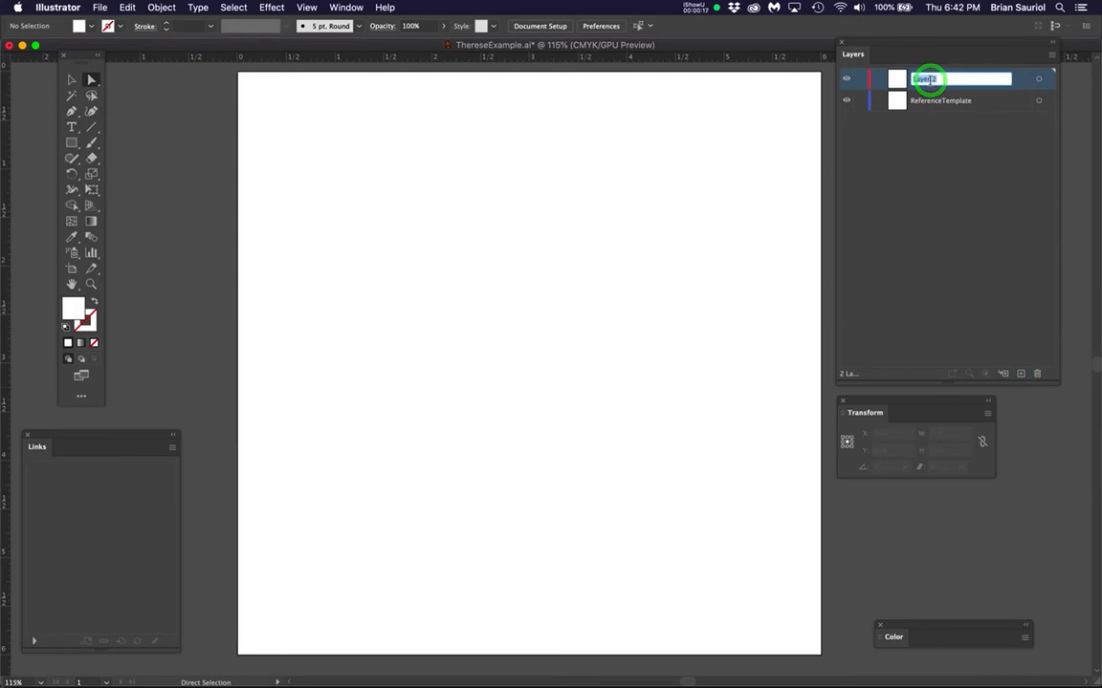
type("Guides")
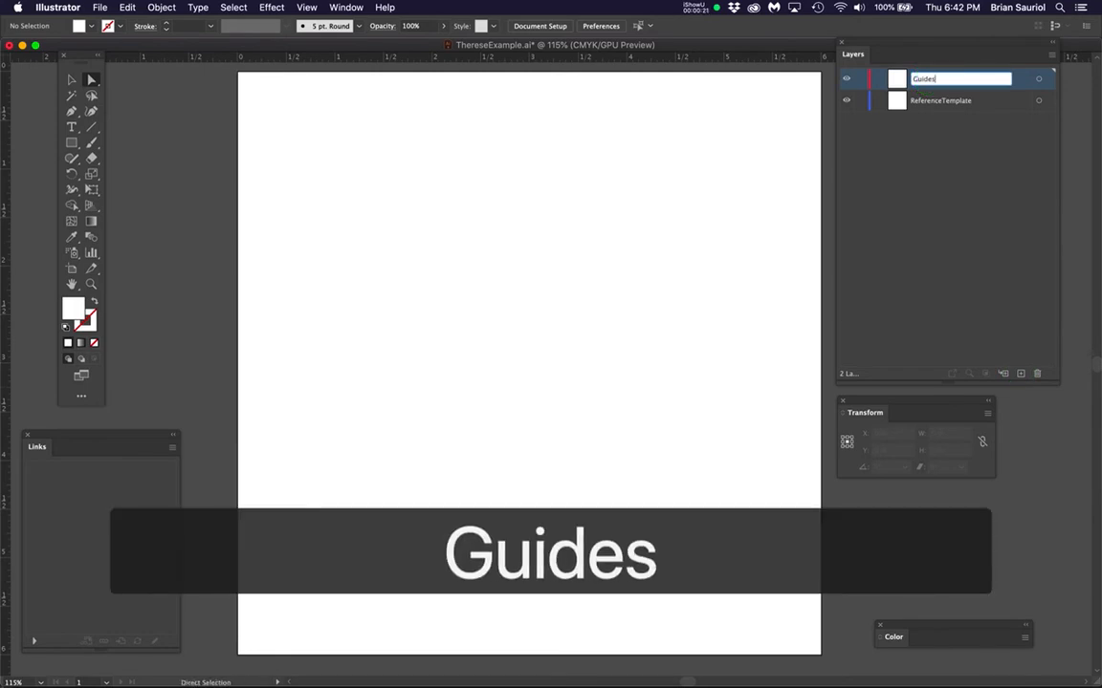
key("Return")
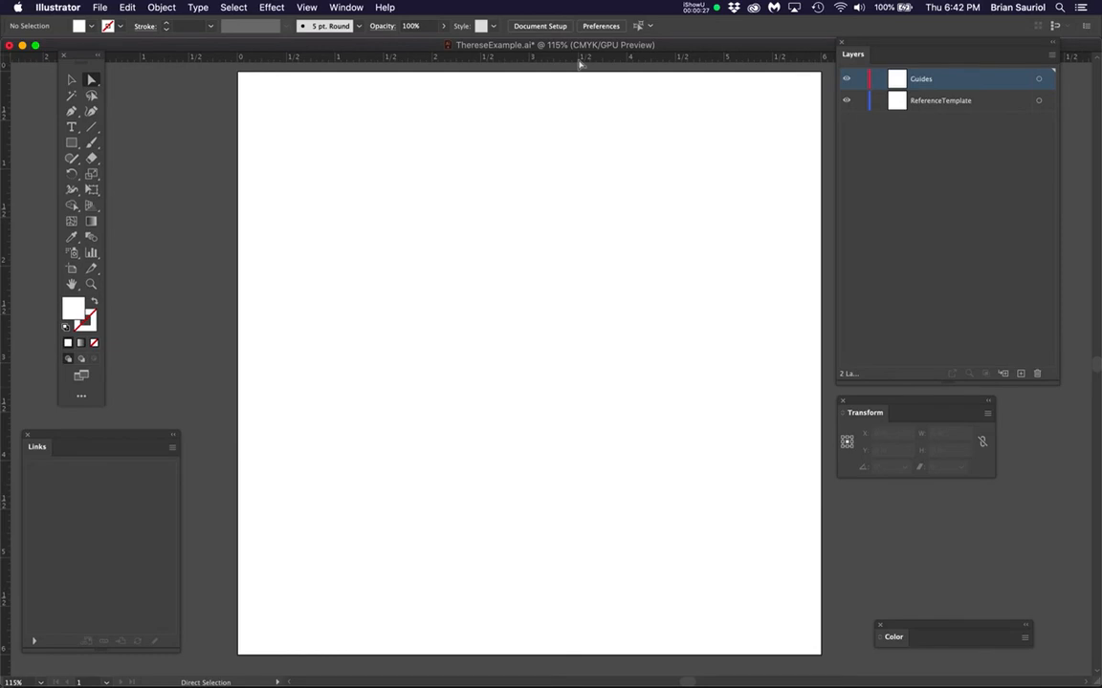
- Move the Transform panel over the artboard and check whether guides are shown and unlocked
left_click_drag(882, 415, 651, 315)
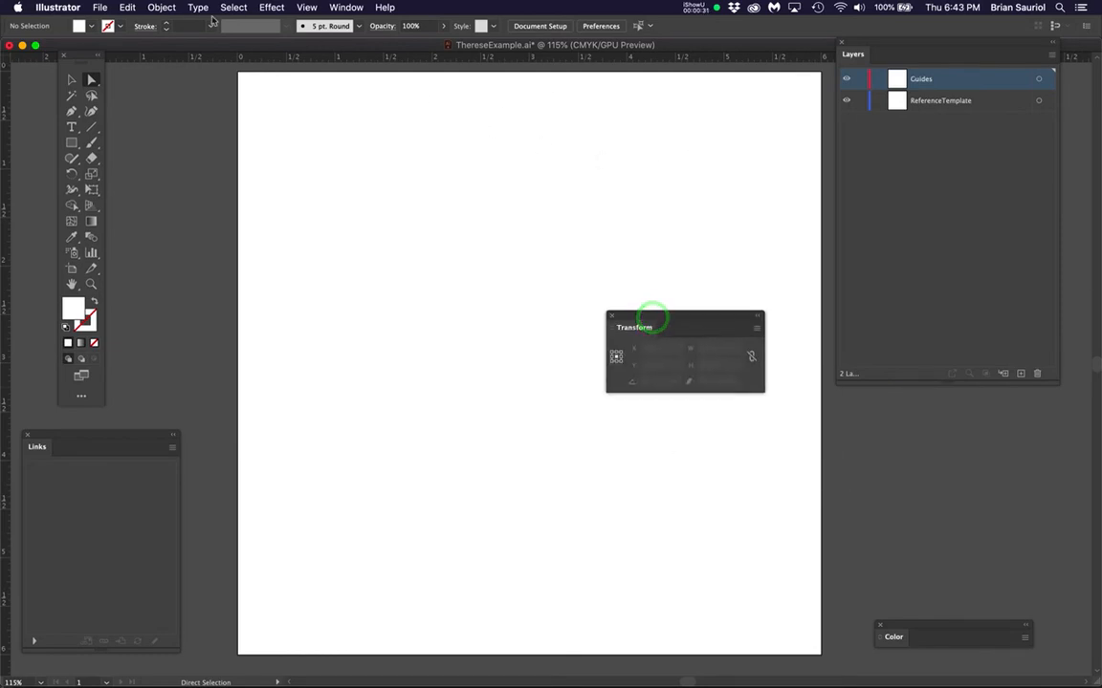
left_click(90, 80)
left_click_drag(304, 7, 323, 475)
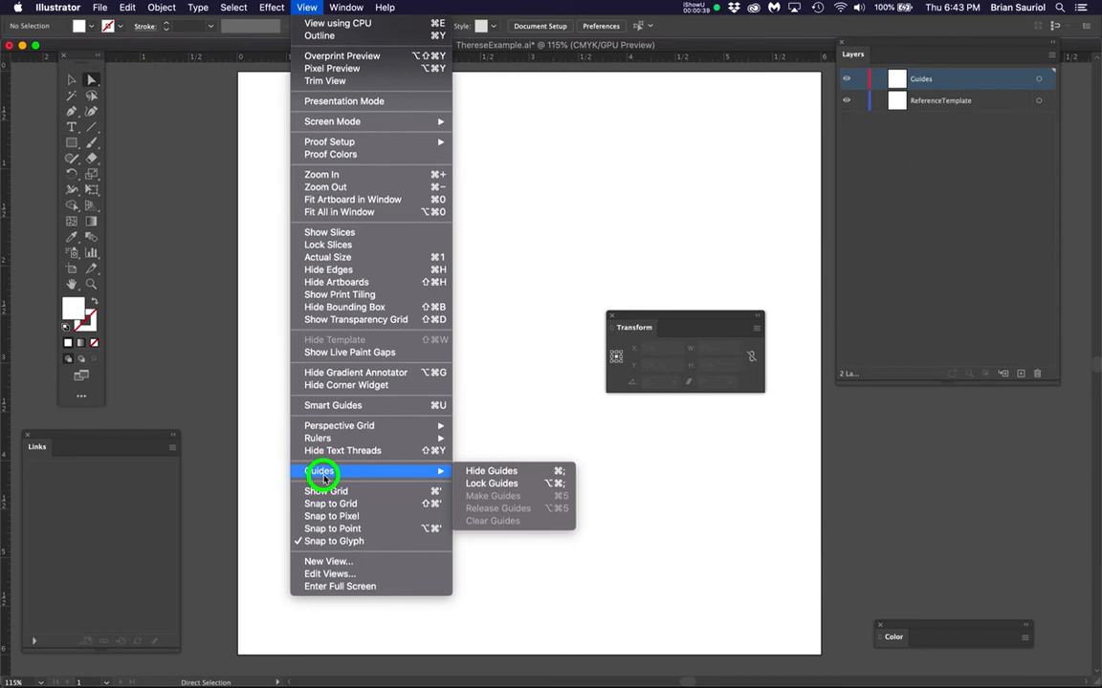
left_click_drag(324, 476, 533, 416)
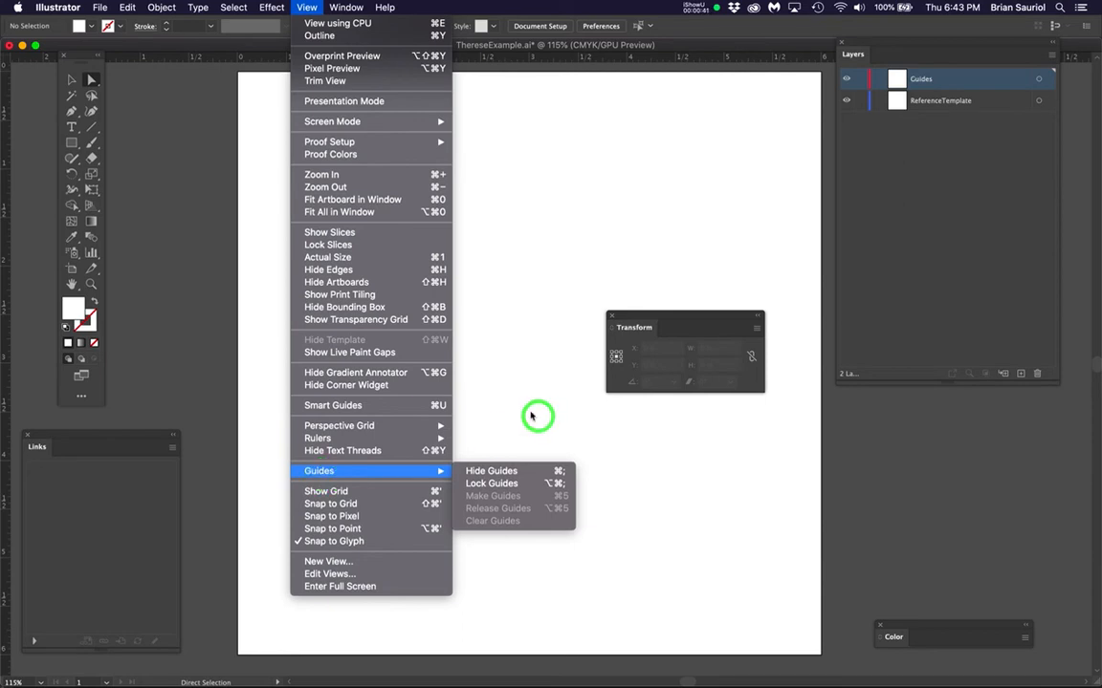
left_click(519, 58)
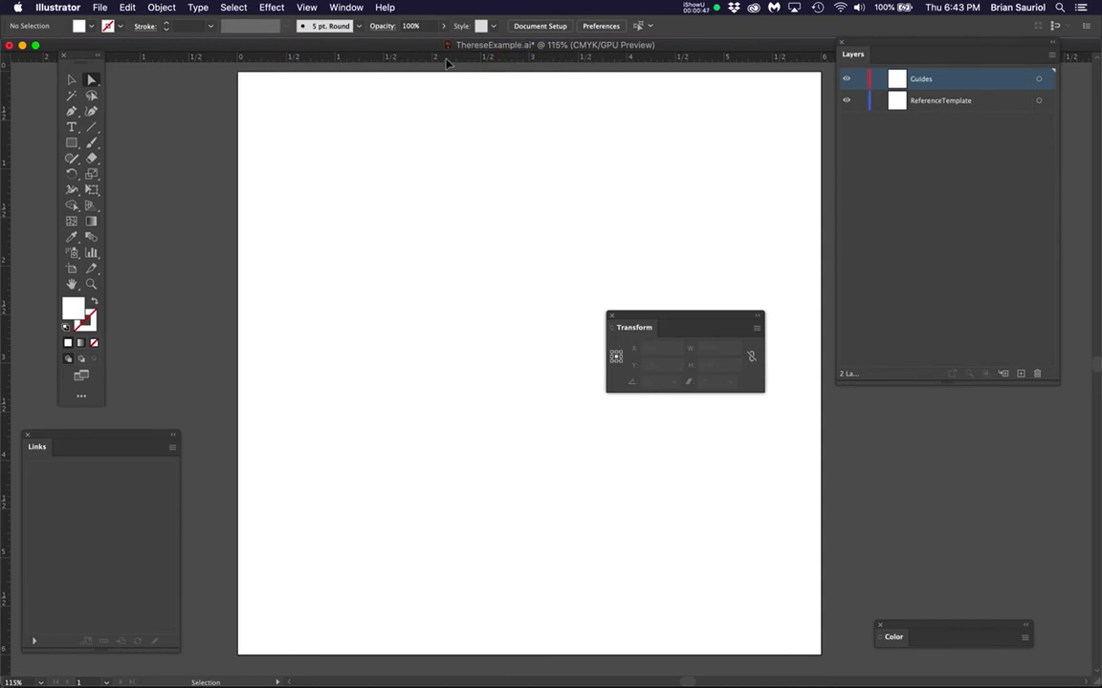
- Add a horizontal ruler guide near the artboard's upper edge and set its Y position to 0.5 in
key("super+r")
key("super+r")
left_click_drag(445, 63, 452, 146)
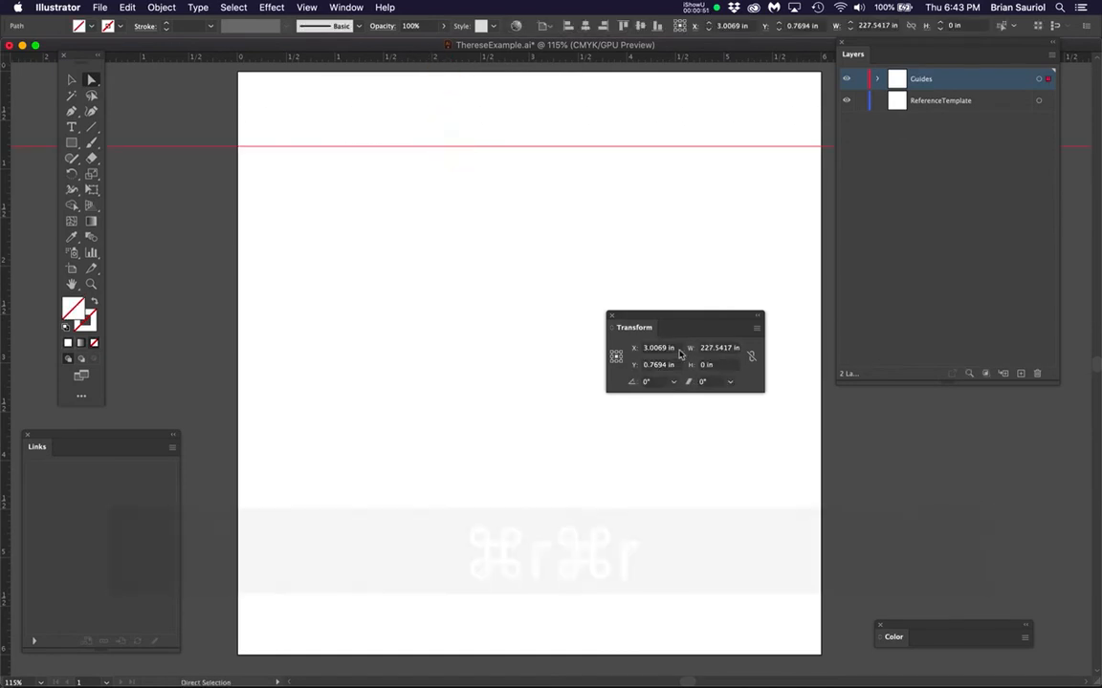
left_click_drag(646, 369, 610, 371)
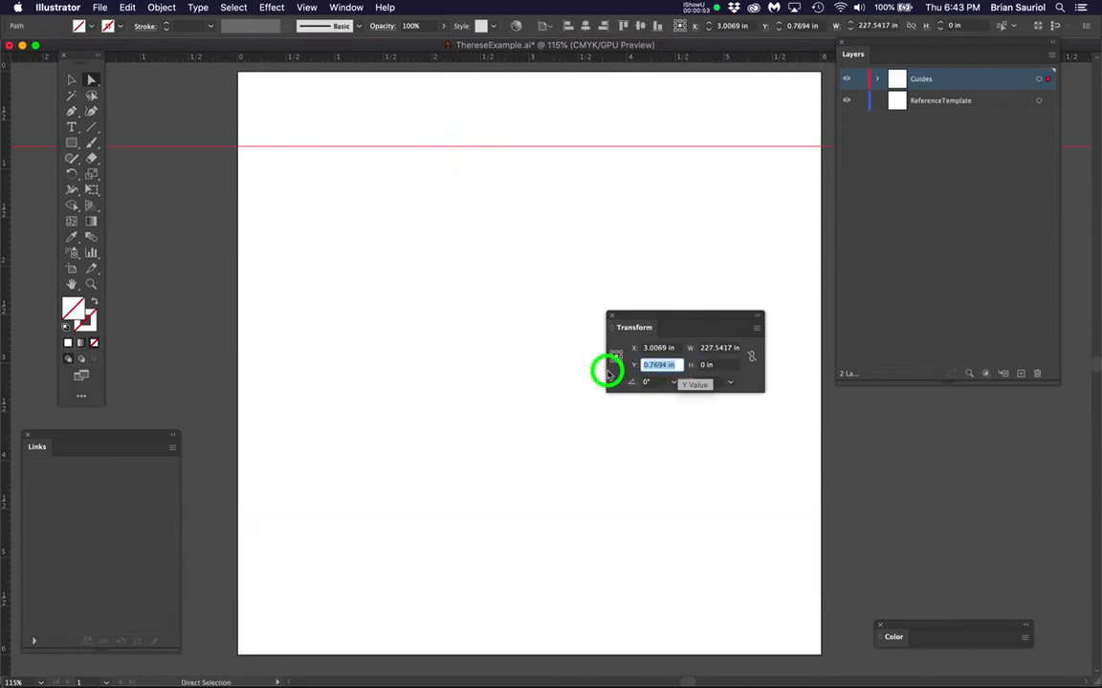
key("BackSpace")
type(".5")
key("Return")
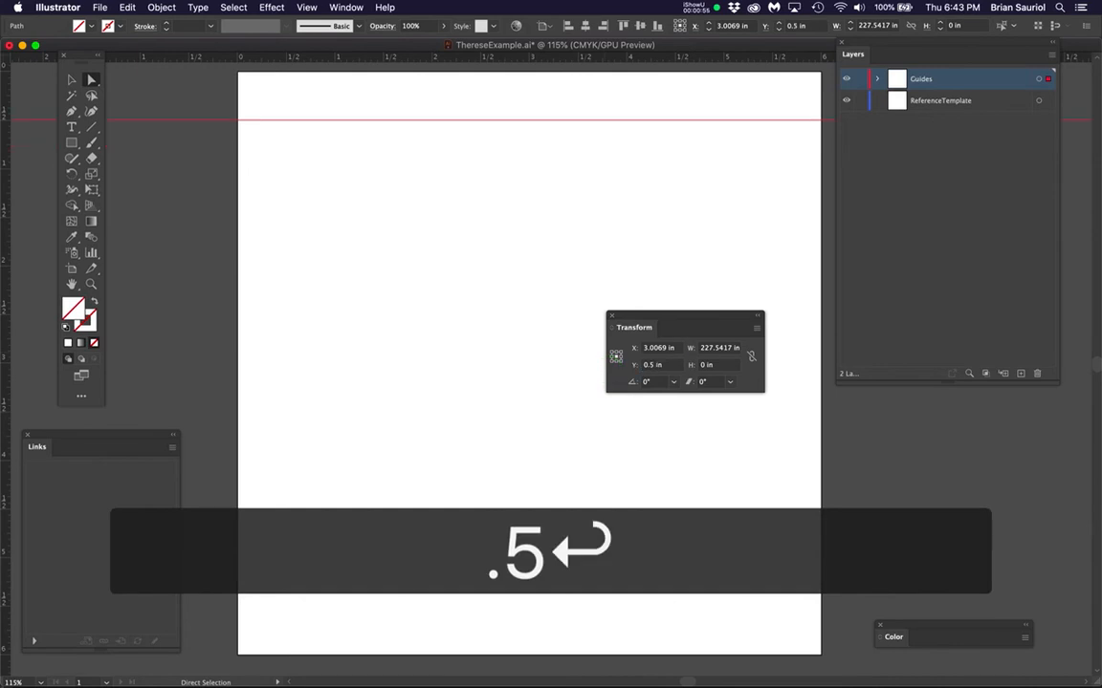
- Add two more horizontal guides below the first, positioned at Y 1.5 in and Y 2.5 in
left_click_drag(490, 120, 488, 191)
left_click_drag(674, 367, 607, 369)
type("1.5")
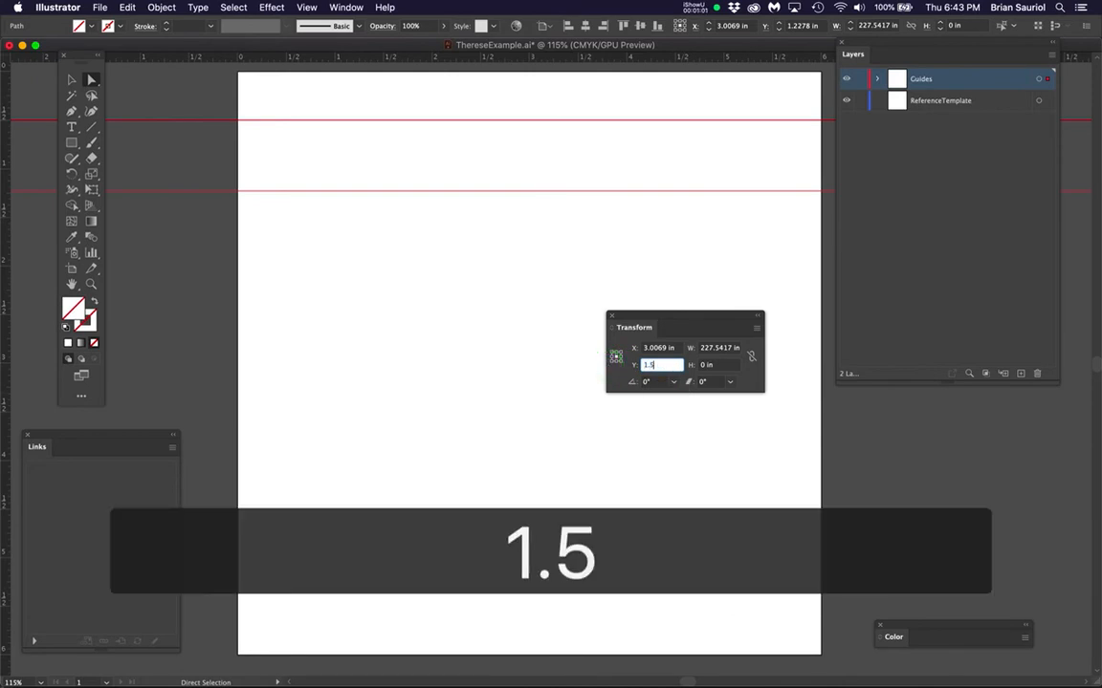
key("Return")
left_click_drag(495, 59, 487, 147)
left_click_drag(674, 366, 626, 366)
type("2.5")
key("Return")
- Add horizontal guides at Y 3.5 in and Y 4.5 in
left_click_drag(551, 65, 516, 374)
left_click_drag(674, 366, 599, 363)
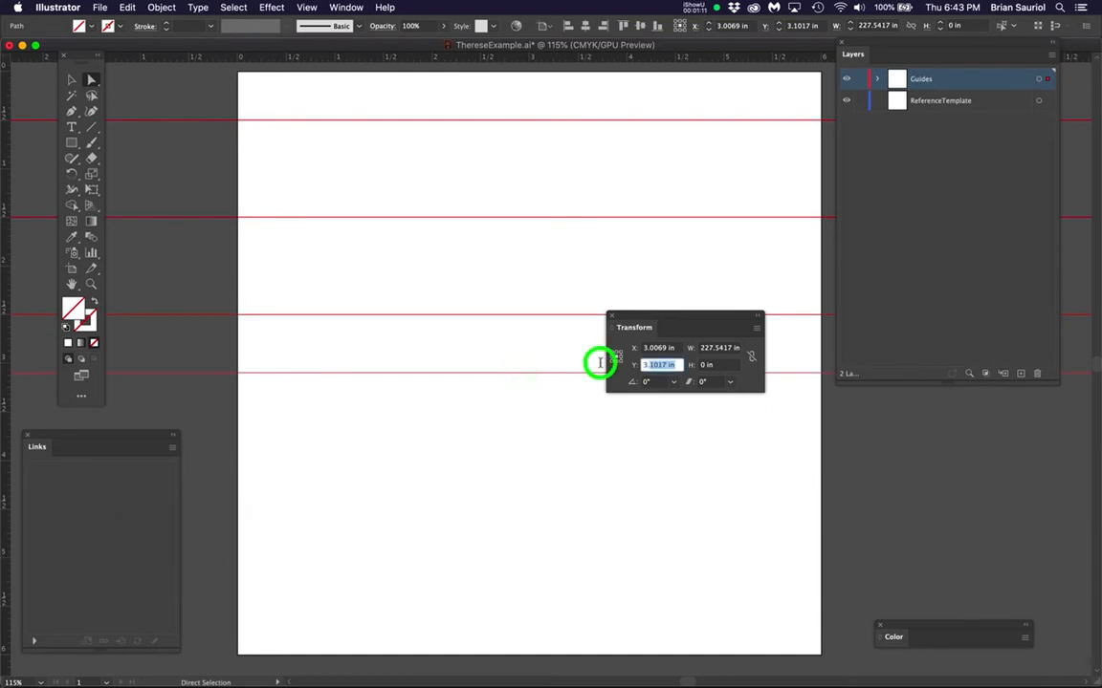
type("3.5")
key("Return")
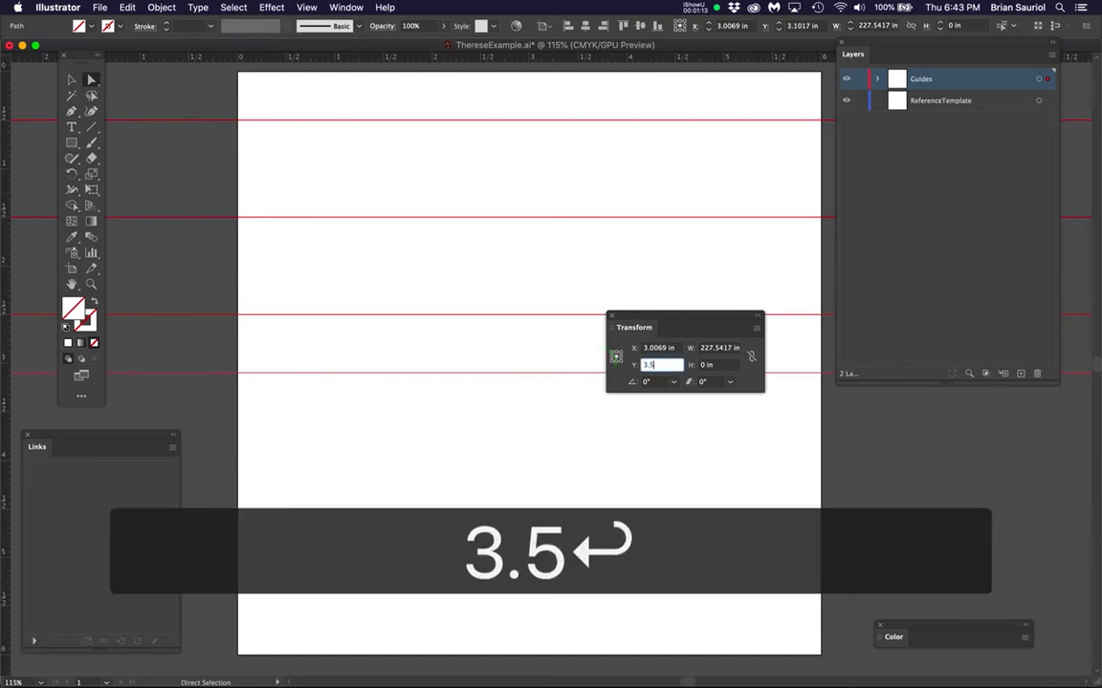
left_click_drag(612, 59, 543, 467)
left_click(669, 364)
left_click_drag(675, 367, 618, 365)
type("4.5")
key("Return")
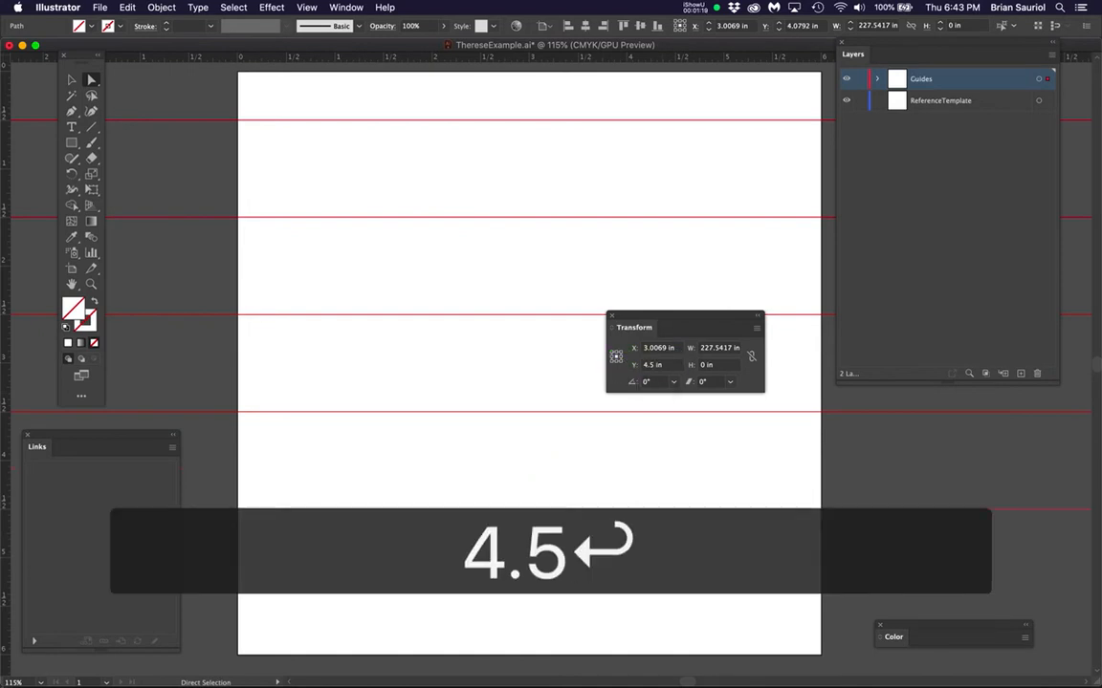
- Add the last horizontal guide near the artboard's lower edge and set its Y position to 5.5 in
left_click_drag(623, 63, 535, 554)
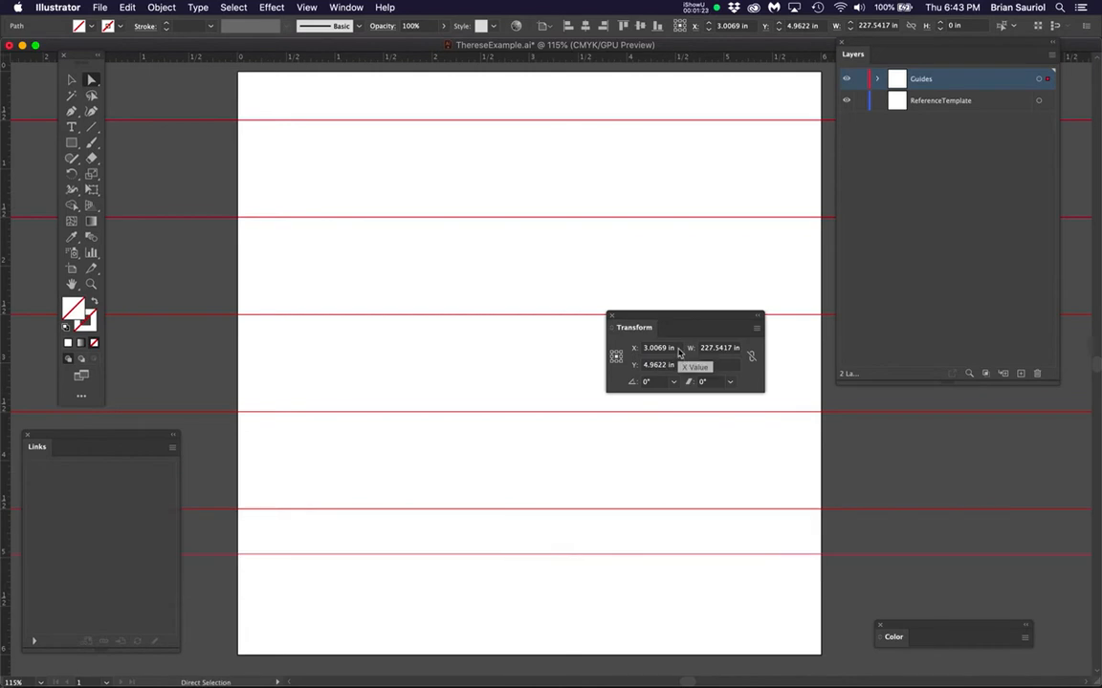
left_click(668, 364)
left_click(630, 369)
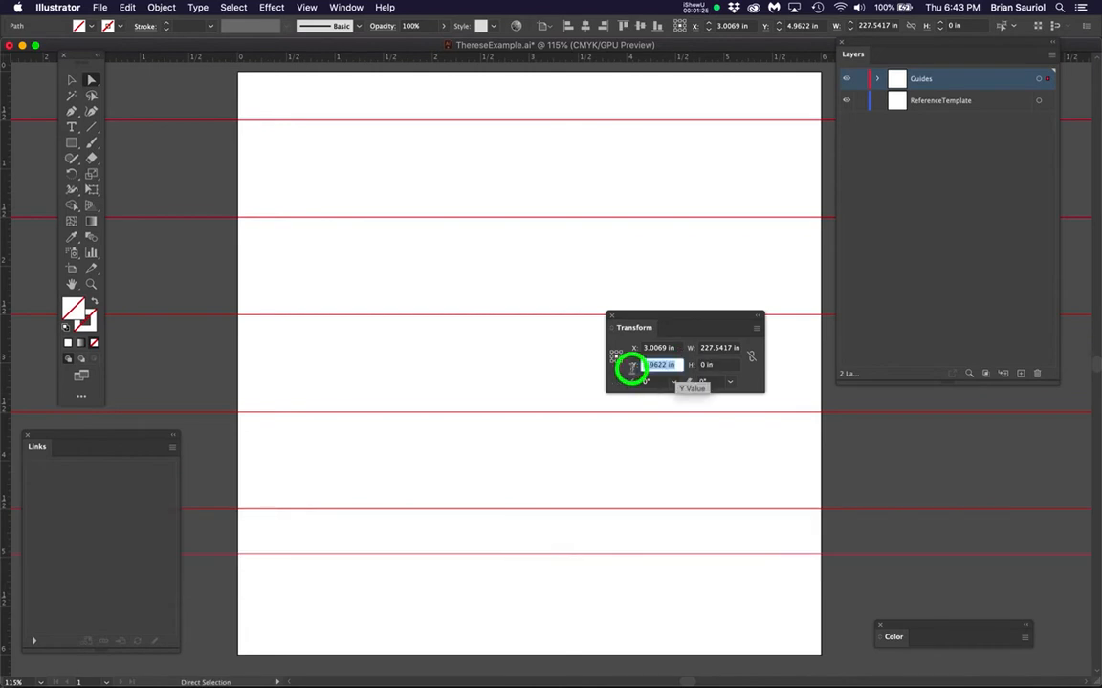
type("5.5")
key("Return")
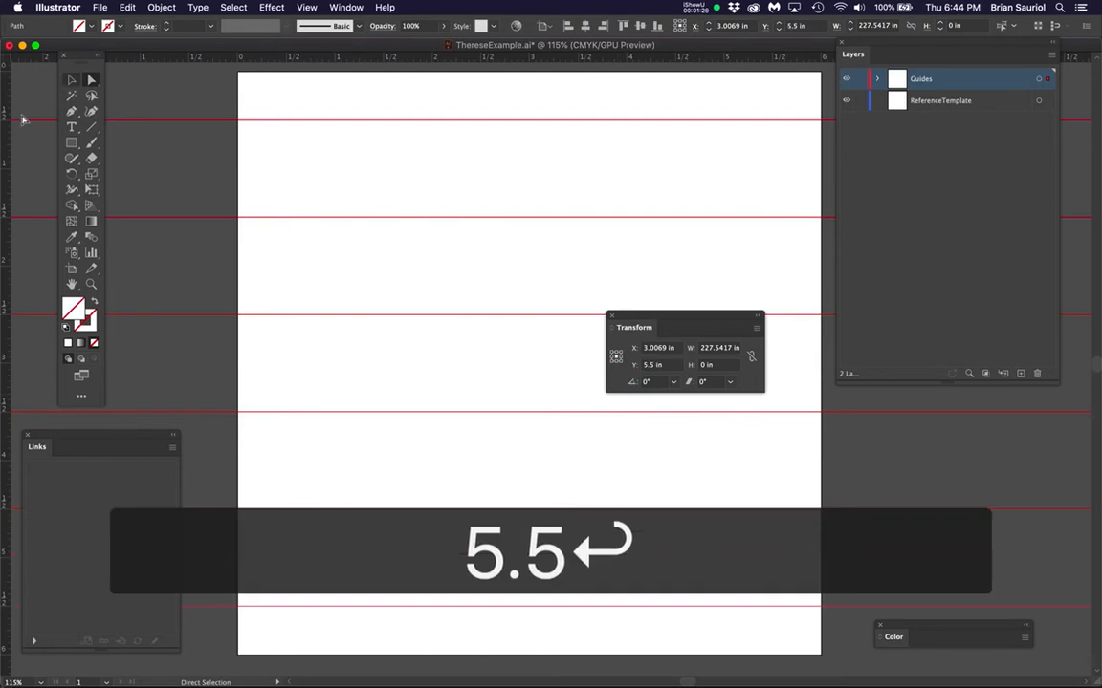
- Add two vertical ruler guides, positioned at X 0.5 in and X 1.5 in
left_click(9, 131)
left_click_drag(9, 131, 358, 172)
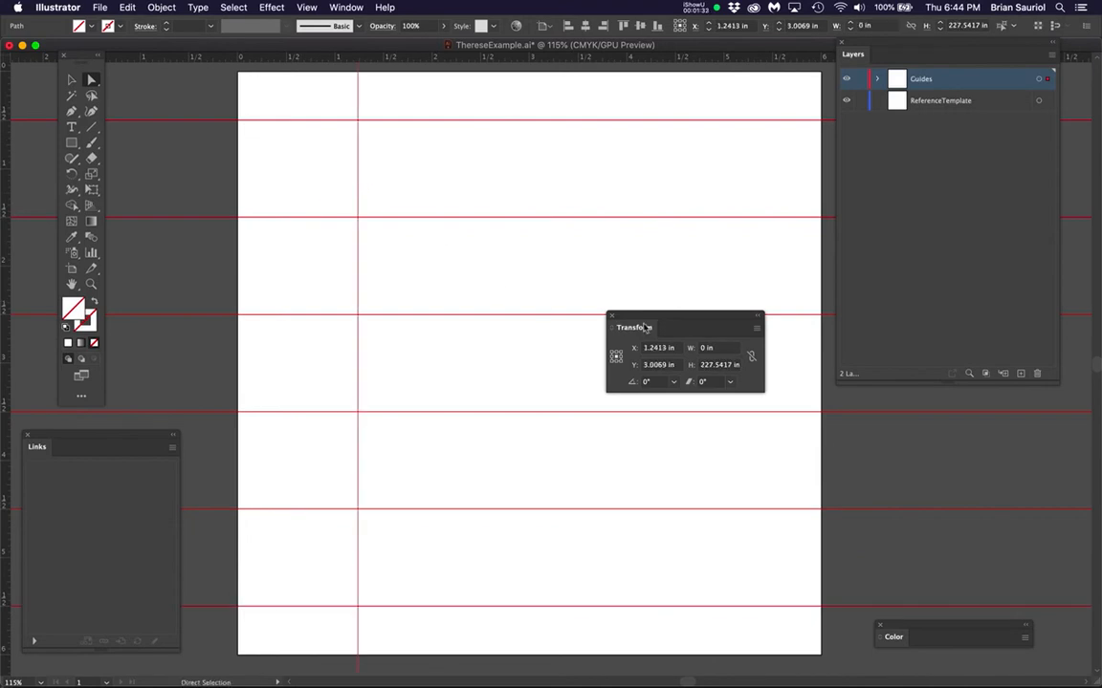
left_click_drag(676, 351, 618, 354)
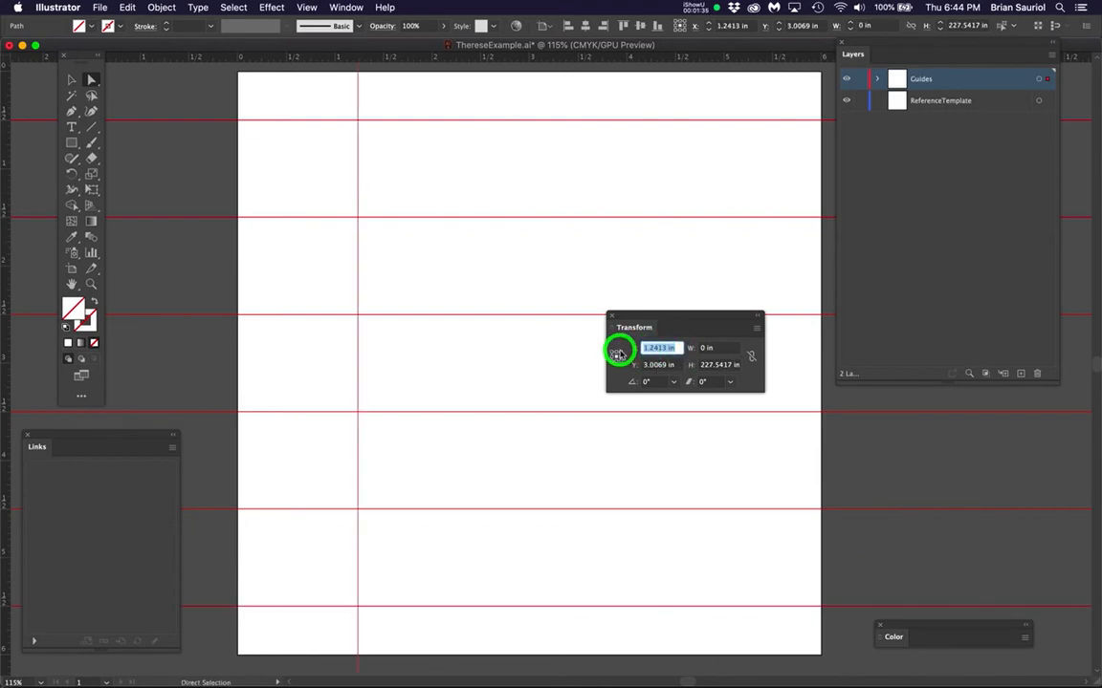
type(".5")
key("Return")
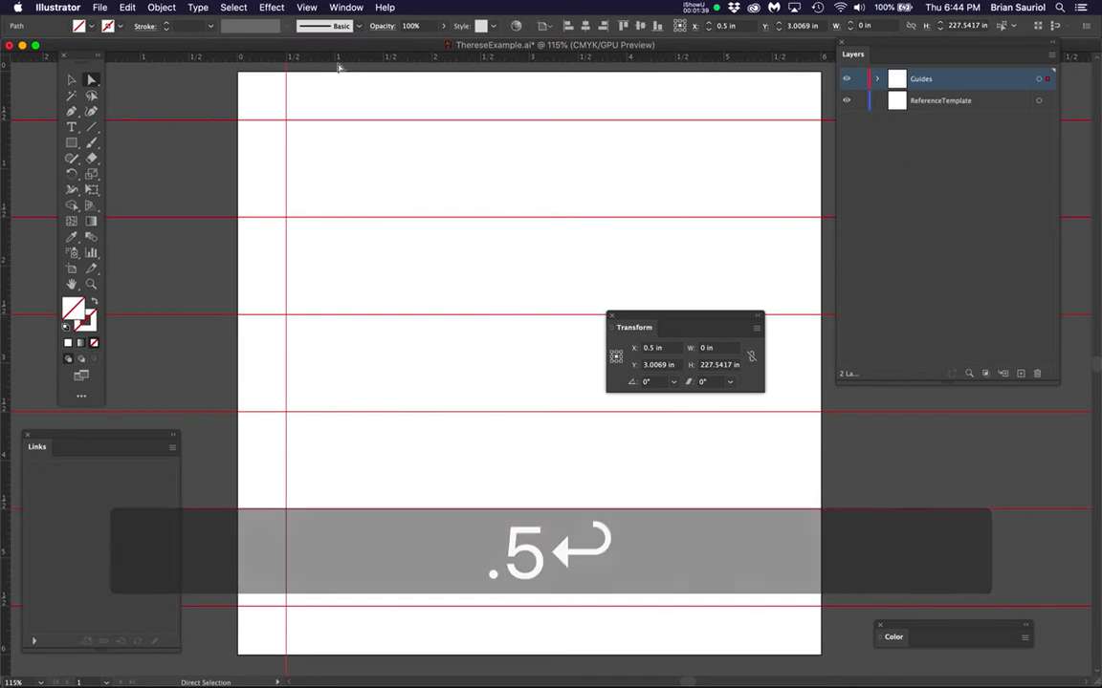
left_click_drag(284, 190, 321, 189)
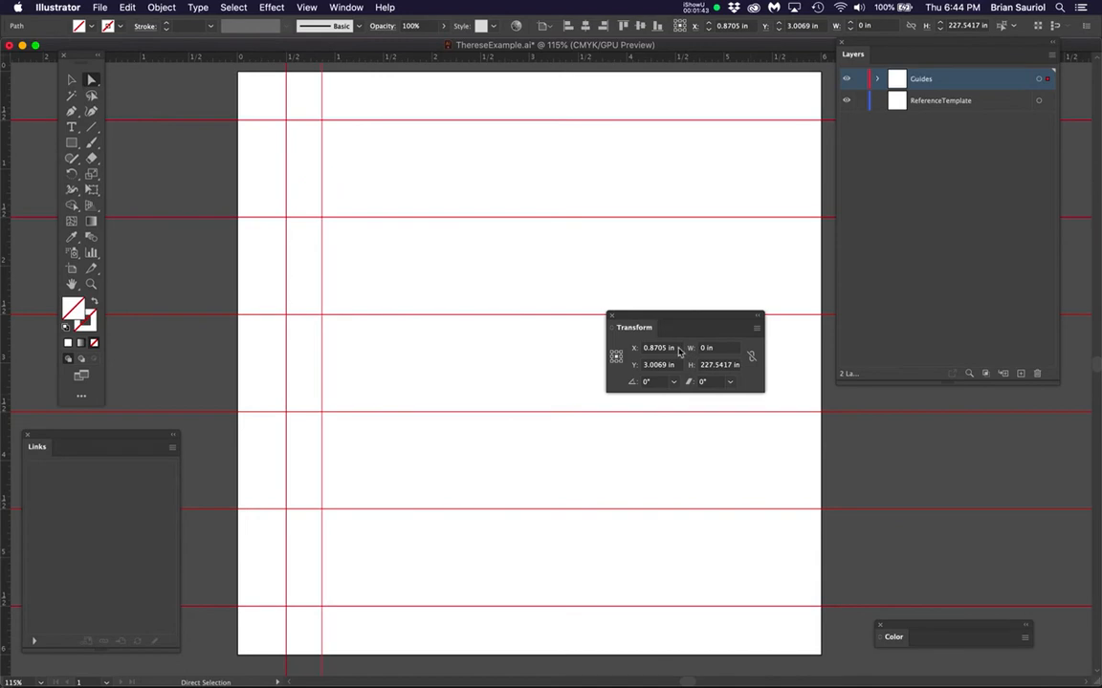
left_click(621, 346)
type("1.5")
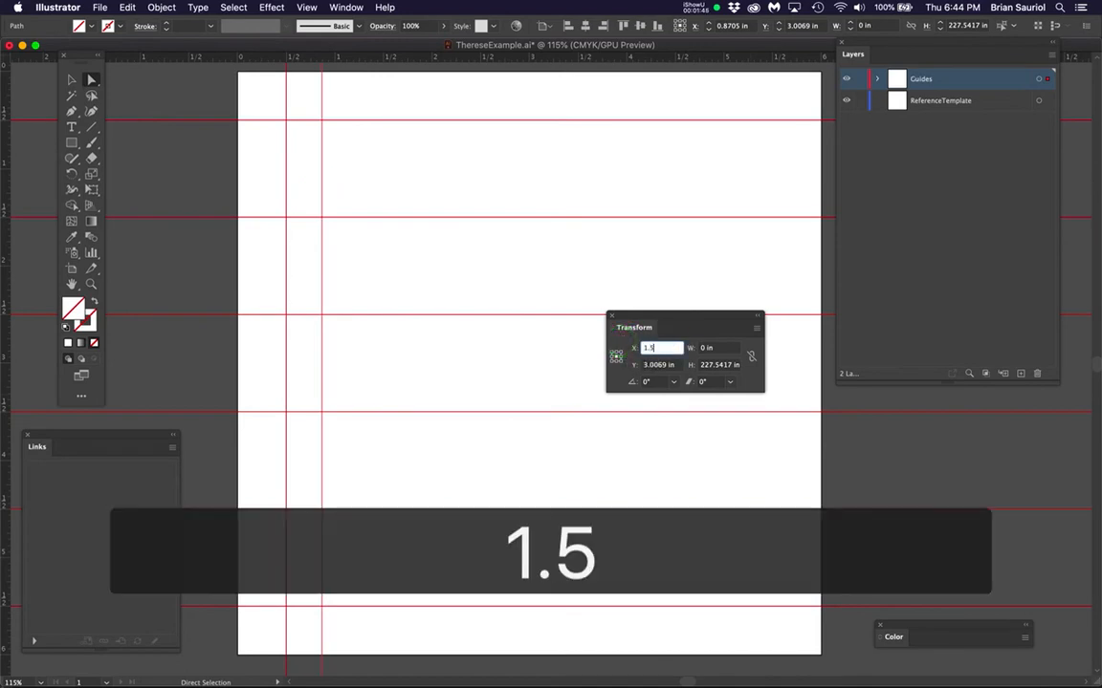
key("Return")
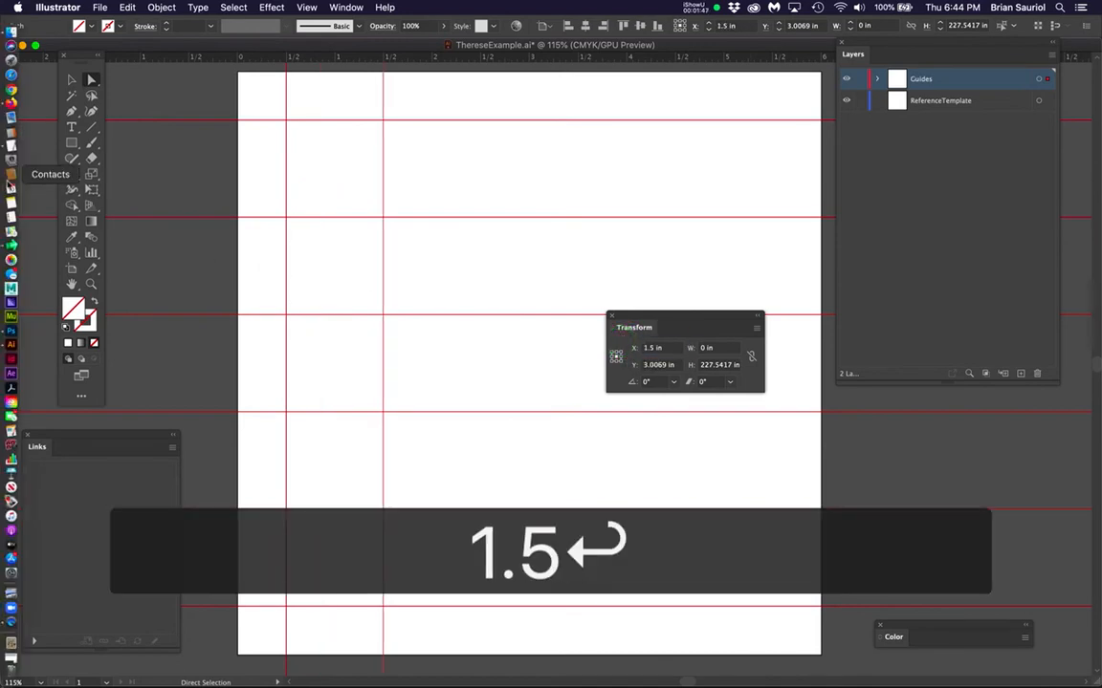
- Add vertical guides at X 2.5 in and X 3.5 in
left_click_drag(8, 171, 430, 197)
left_click(650, 346)
left_click_drag(651, 347, 625, 347)
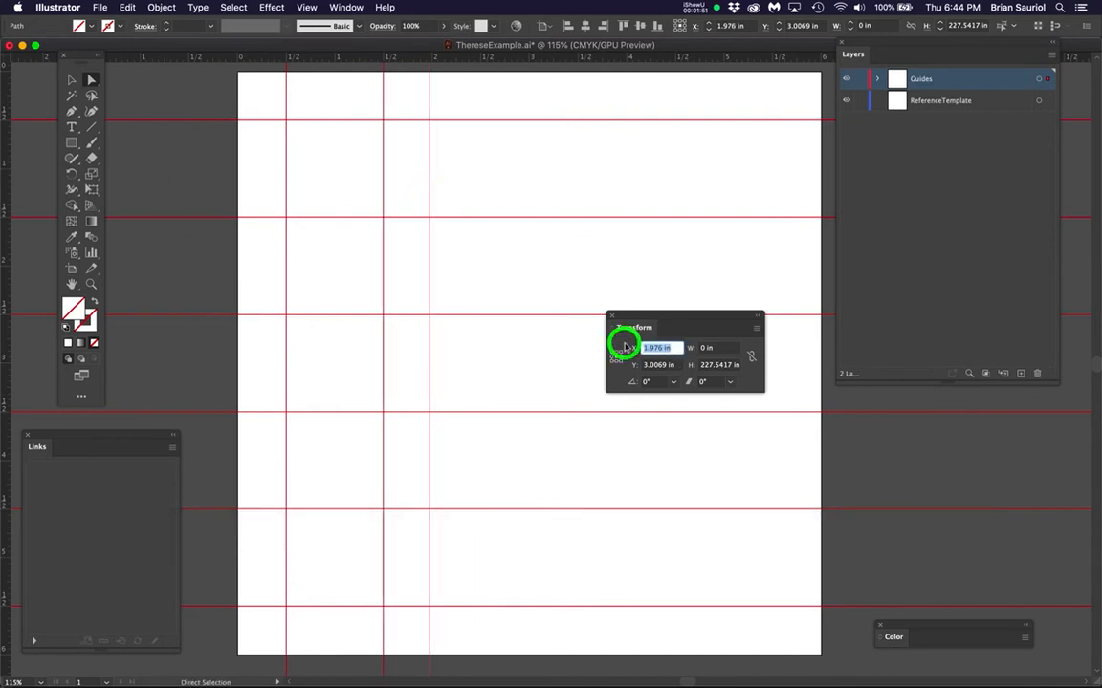
type("2.5")
key("Return")
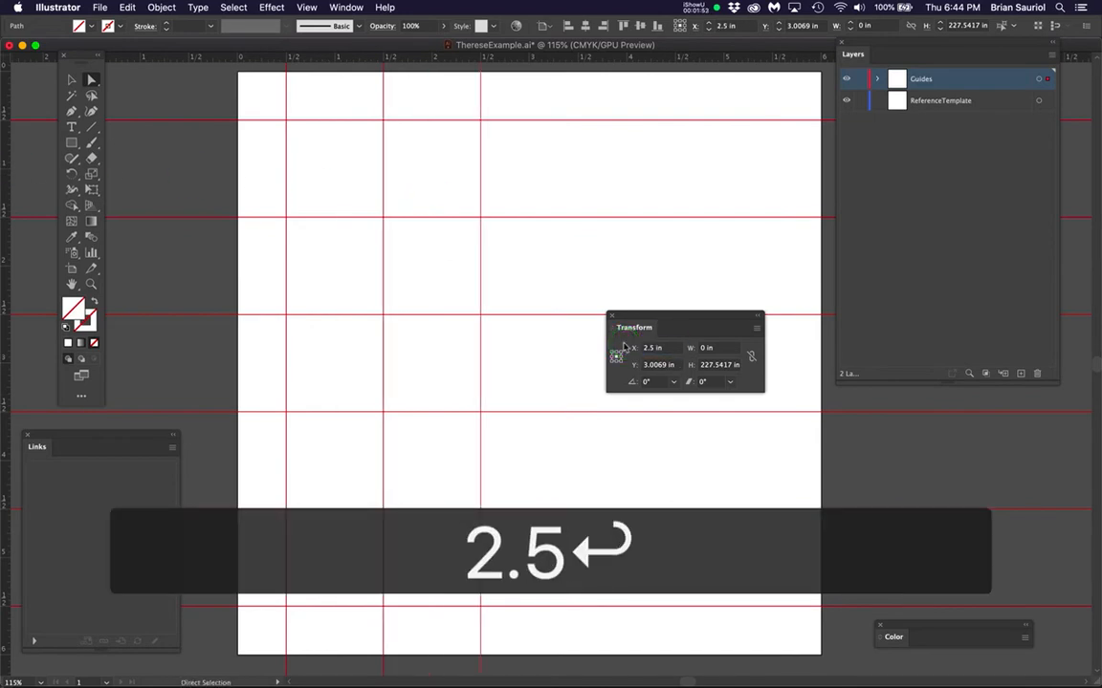
left_click_drag(9, 111, 511, 158)
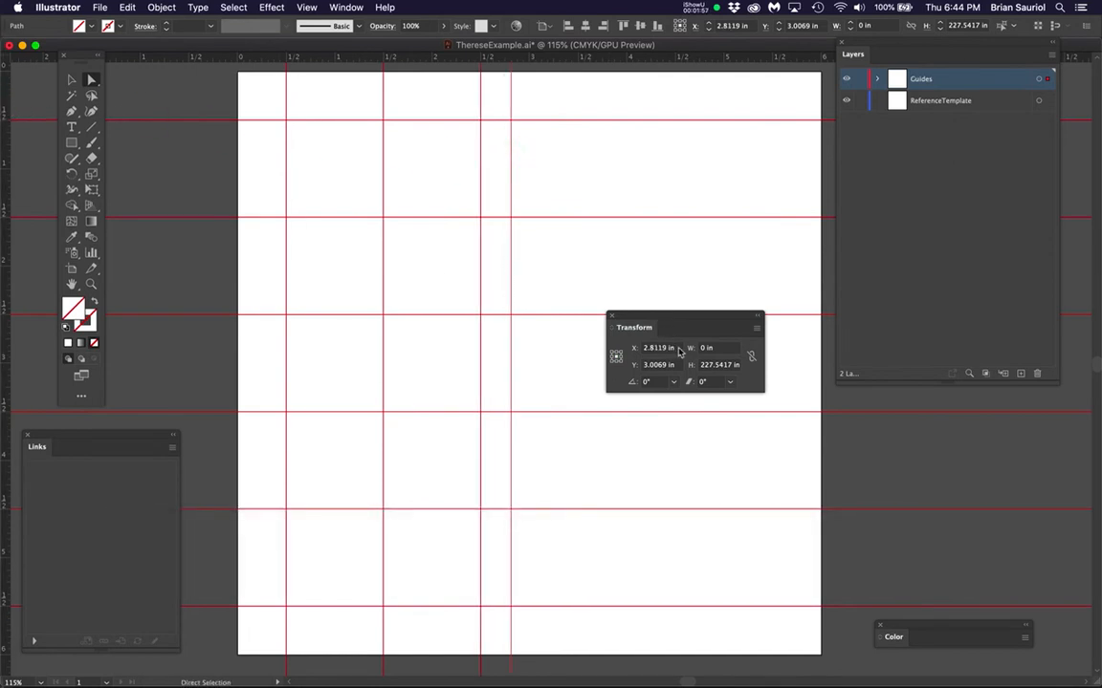
left_click(634, 350)
type("3.5")
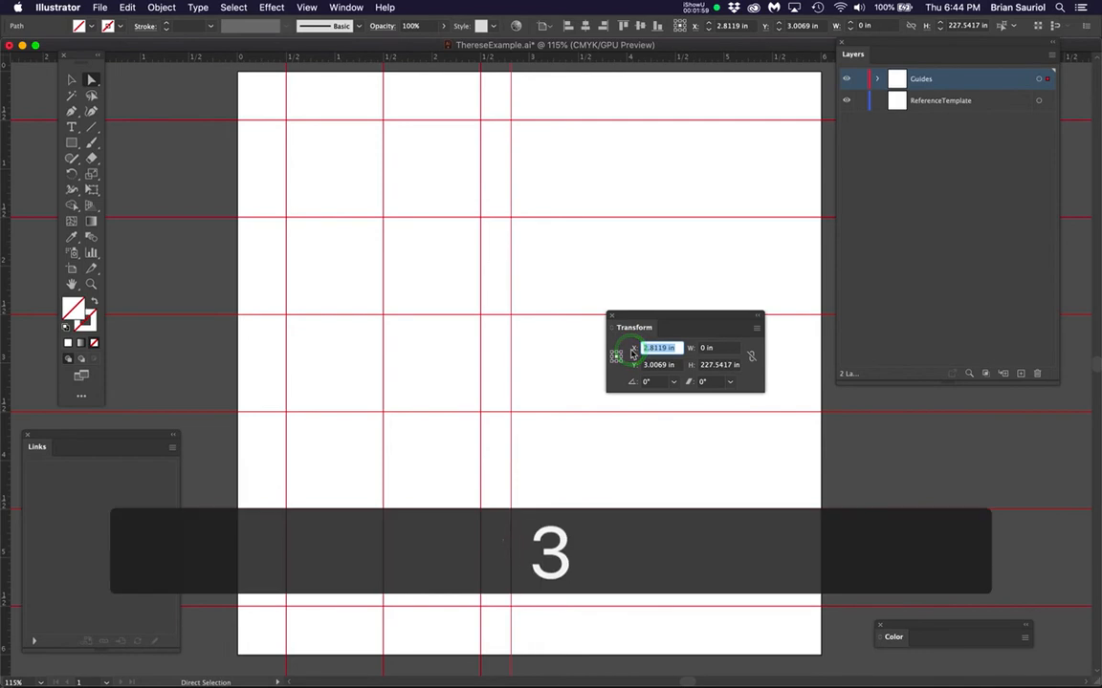
key("Return")
- Add the final two vertical guides at X 4.5 in and X 5.5 in
left_click_drag(8, 142, 622, 179)
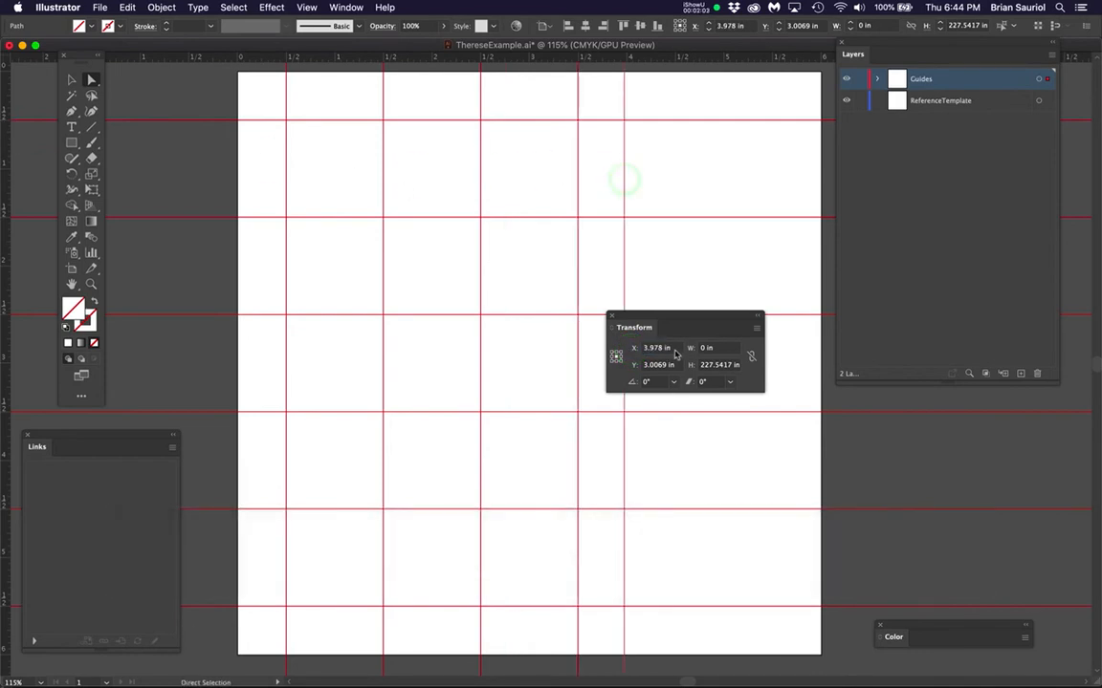
left_click(615, 353)
type("4.5")
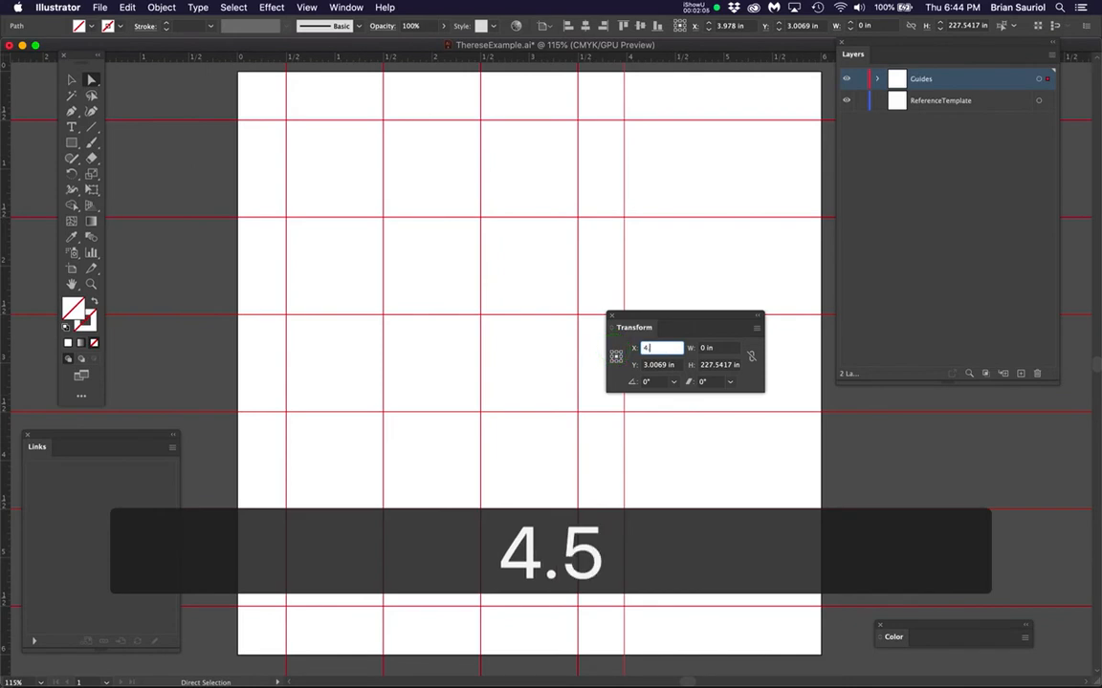
key("Return")
left_click_drag(12, 142, 756, 160)
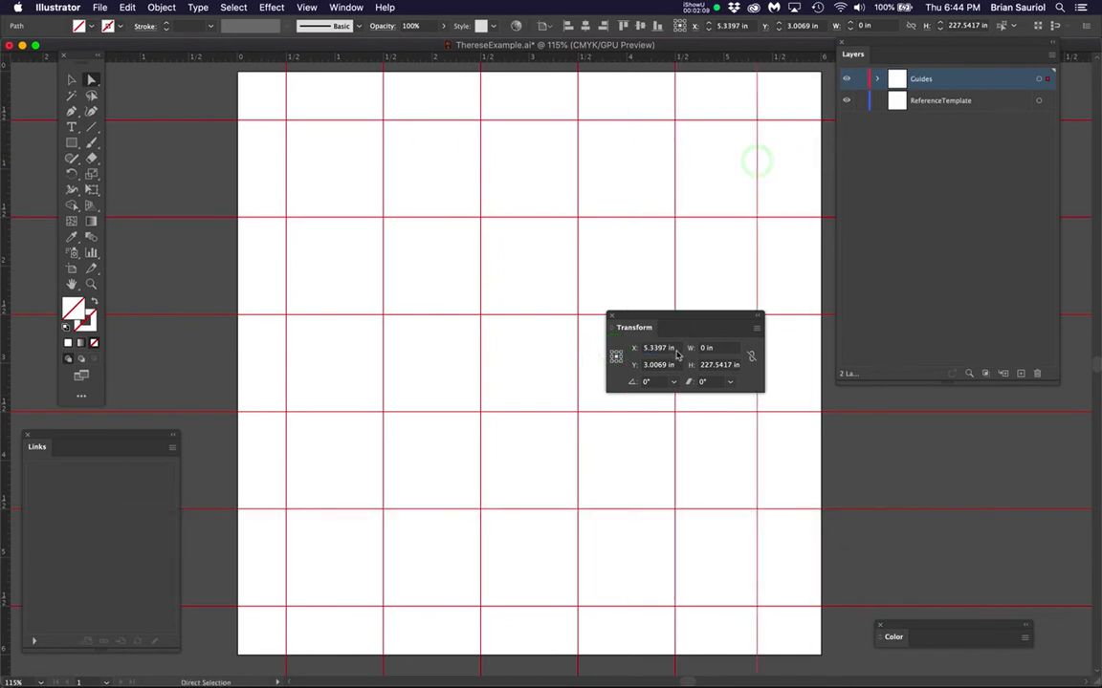
left_click(635, 354)
type("5.5")
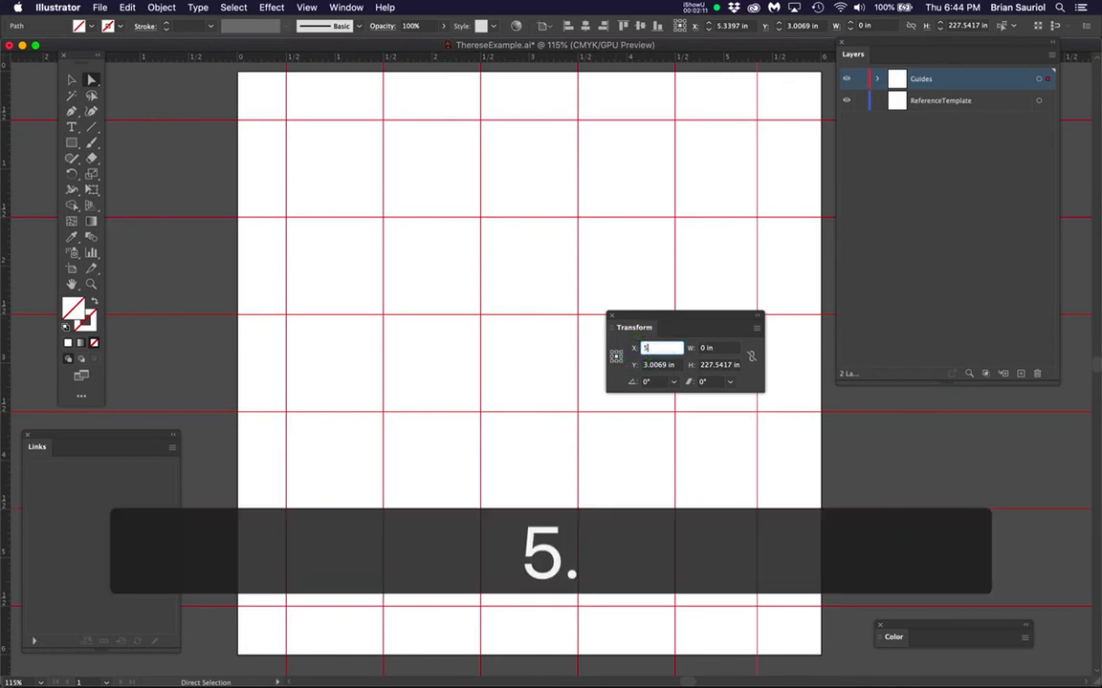
key("Return")
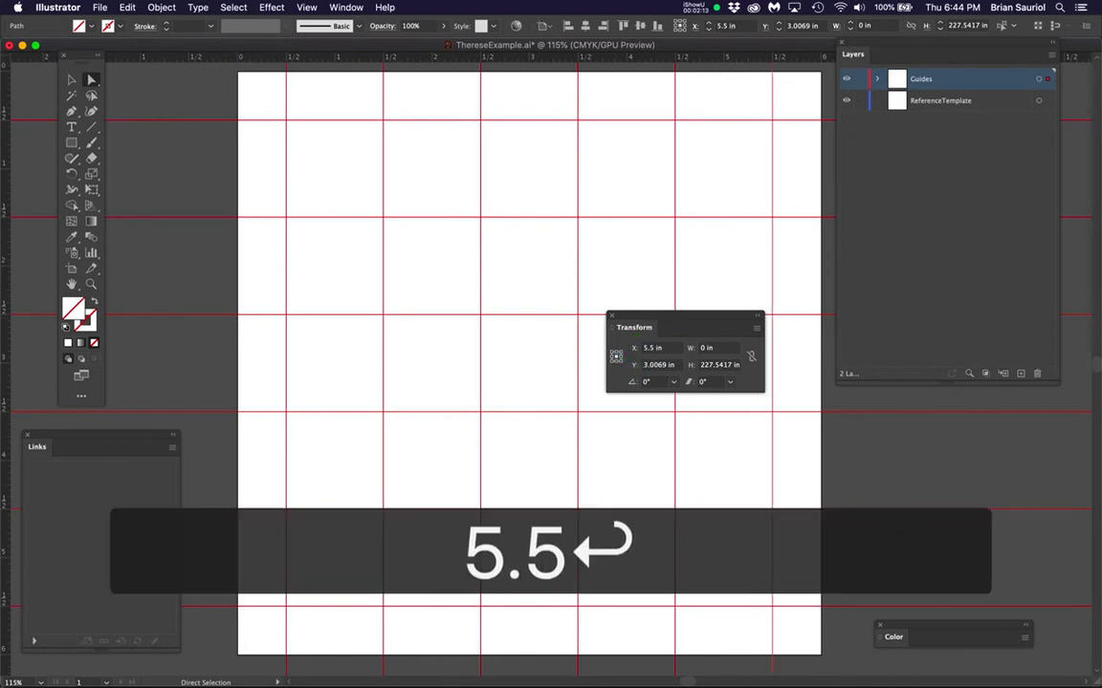
- Save the document and move the Transform panel off the artboard
key("super+s")
left_click_drag(683, 319, 928, 437)
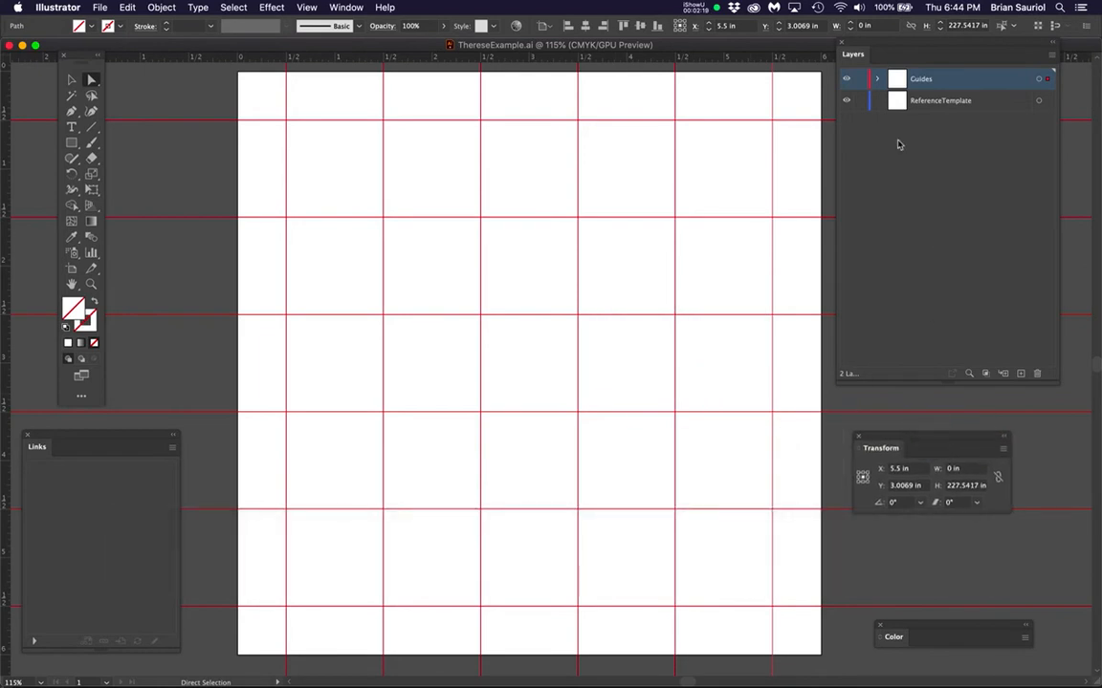
- Lock the Guides layer and make the ReferenceTemplate layer active
left_click(860, 80)
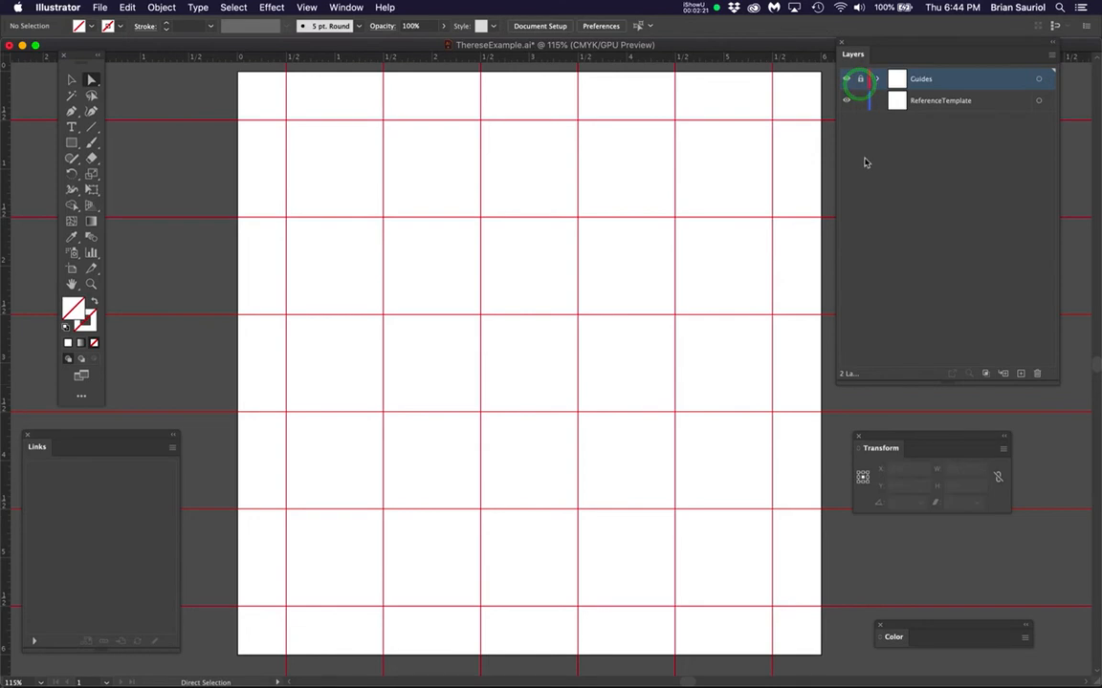
left_click(970, 101)
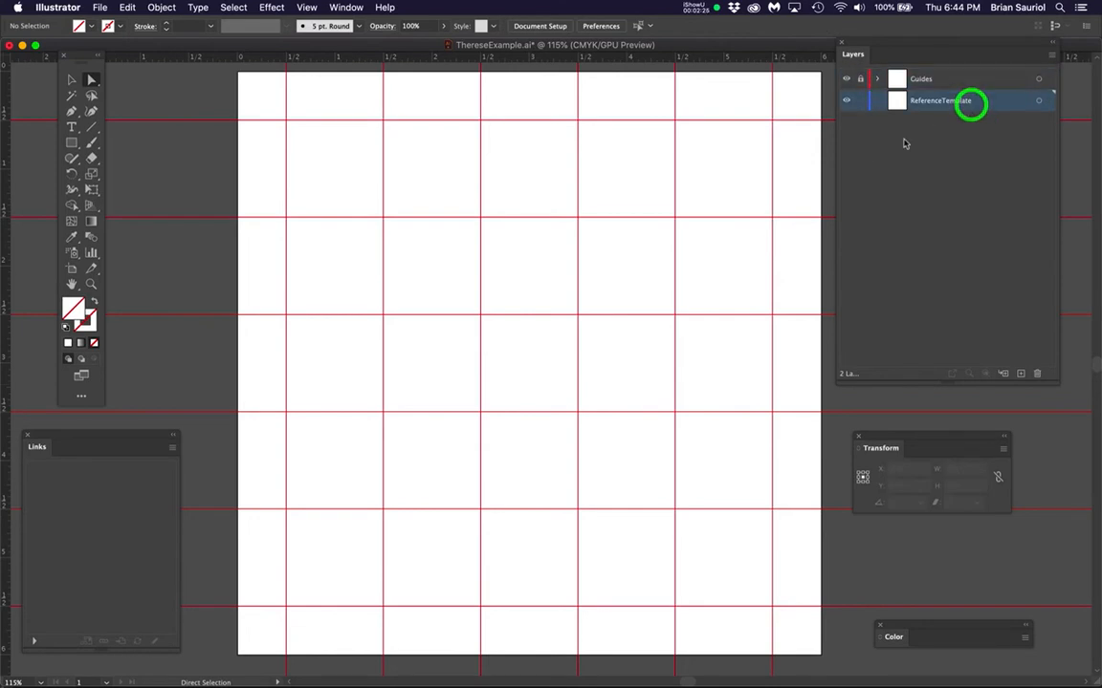
- Switch to Photoshop, collapse the Swatches panel, and move the toolbar off the icon artwork
mouse_move(4, 255)
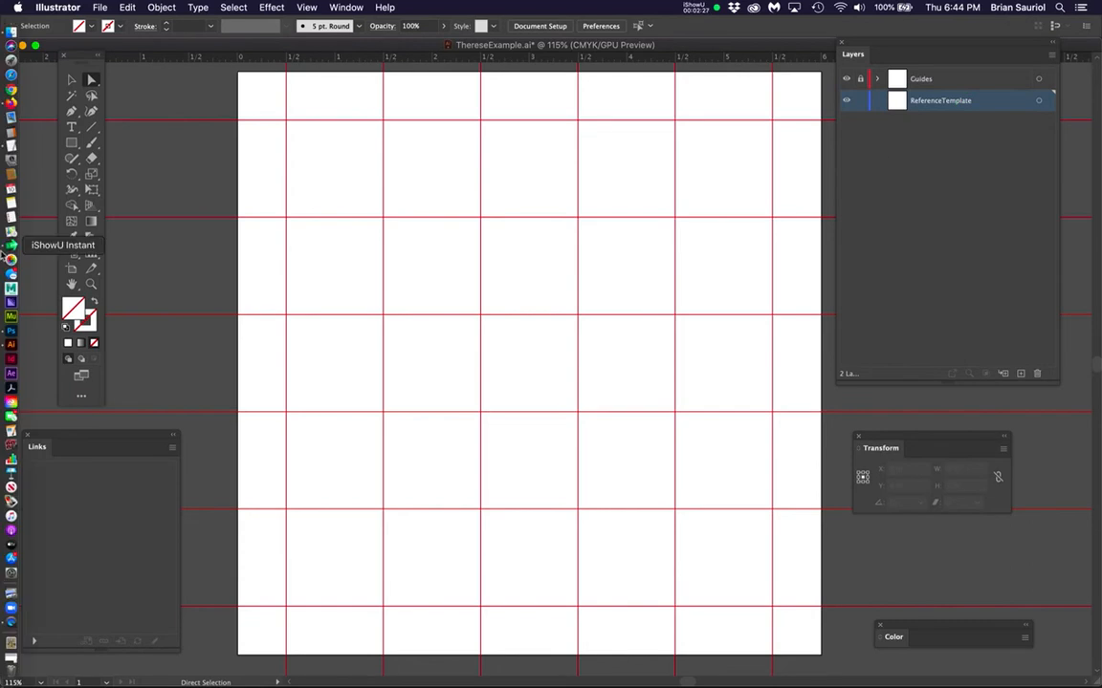
left_click(8, 330)
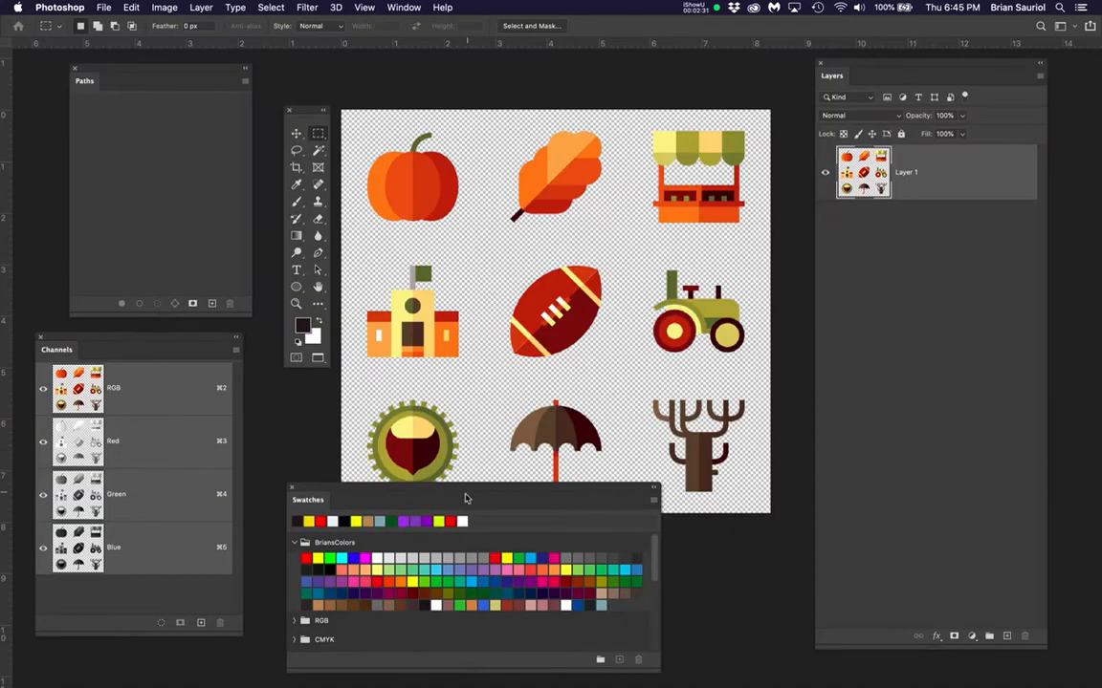
left_click_drag(468, 492, 471, 508)
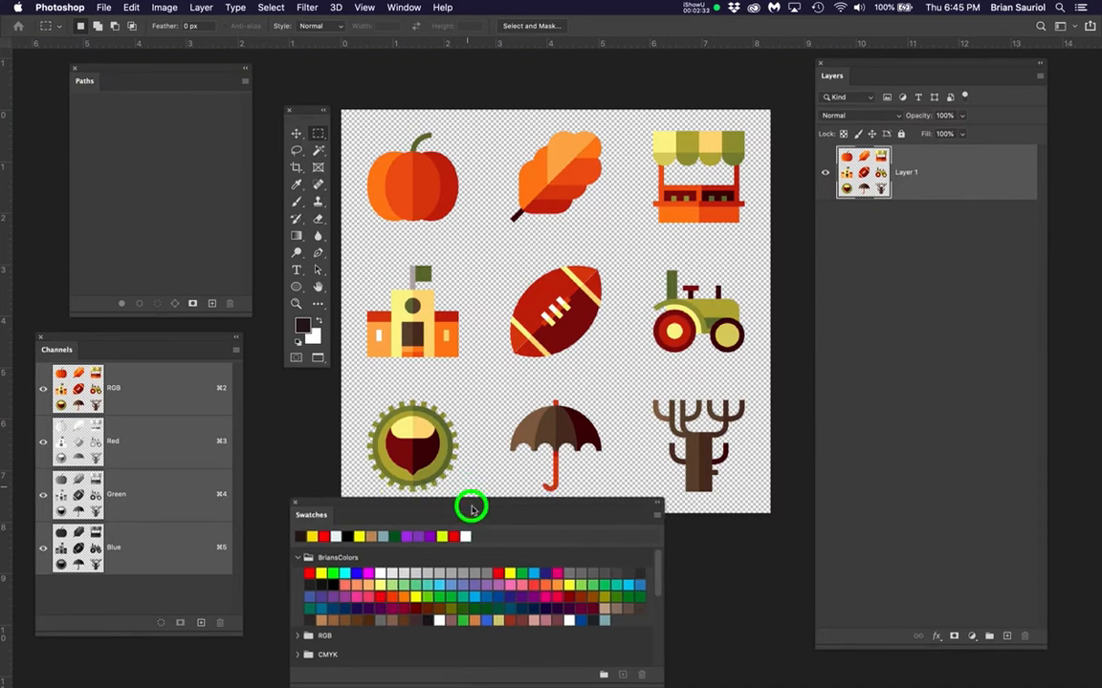
double_click(312, 514)
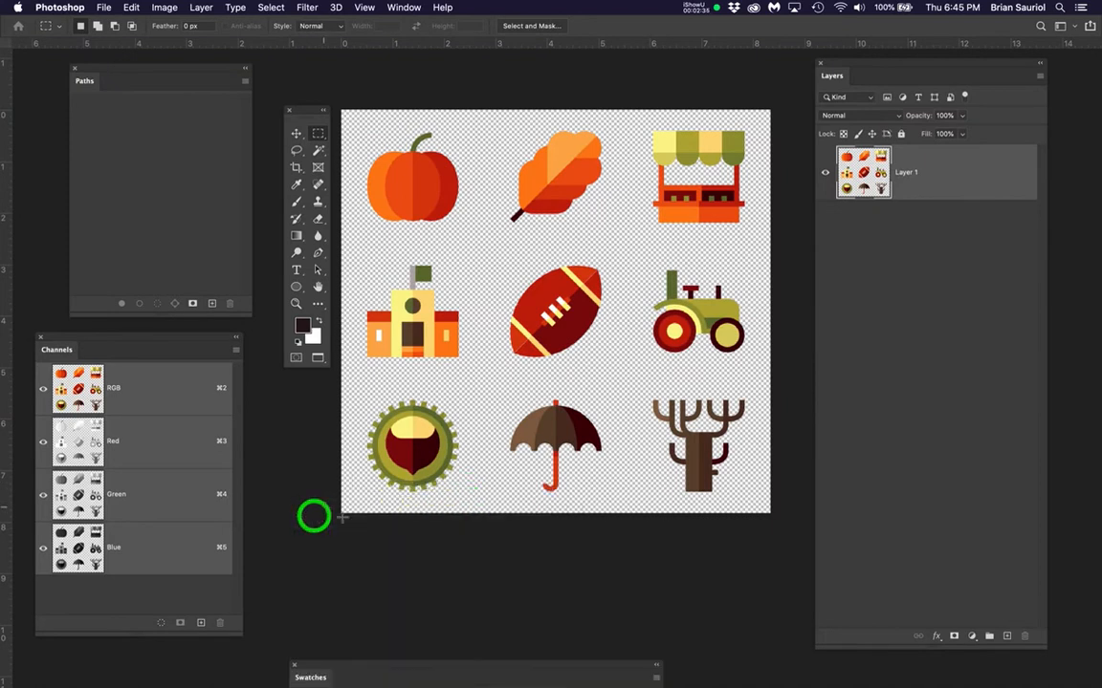
left_click_drag(285, 108, 264, 108)
- Examine the edges of the pumpkin icon up close to judge the image's pixel resolution
scroll(421, 167, "up", 5)
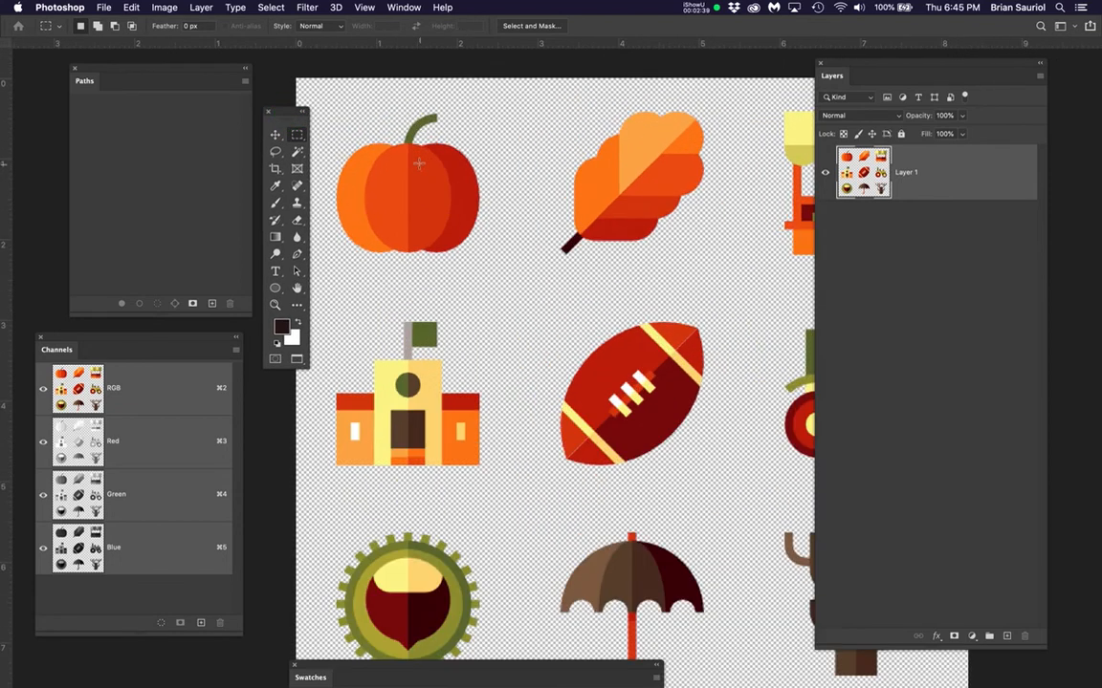
scroll(507, 184, "up", 2)
scroll(603, 352, "down", 3)
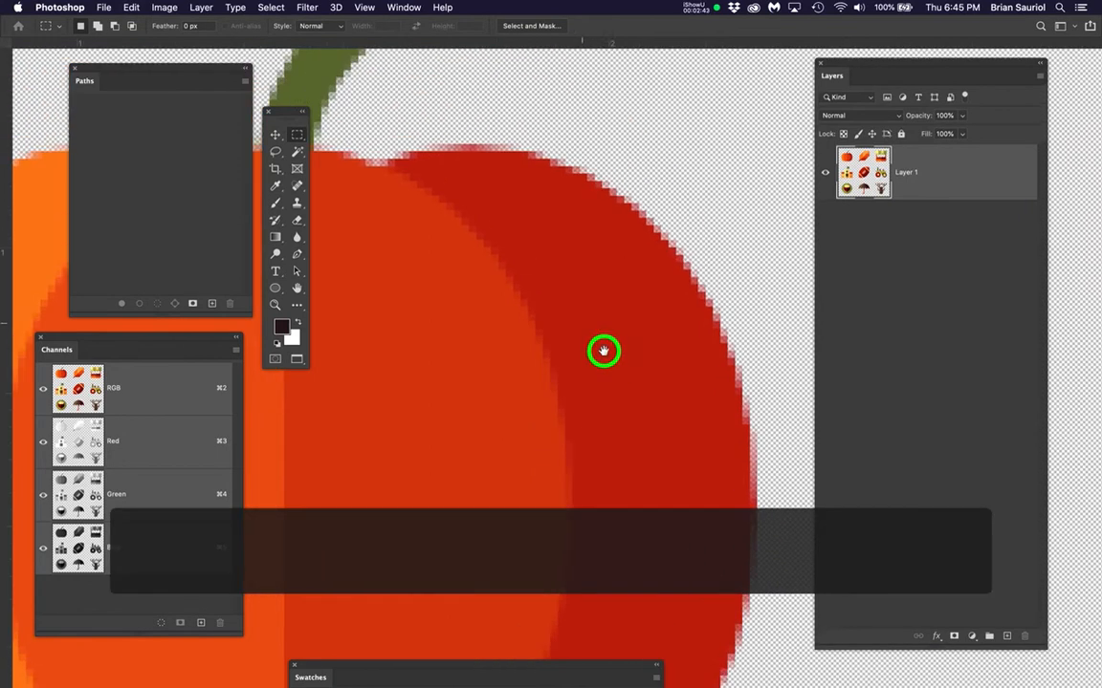
scroll(605, 336, "up", 2)
scroll(605, 336, "down", 3)
scroll(605, 336, "up", 1)
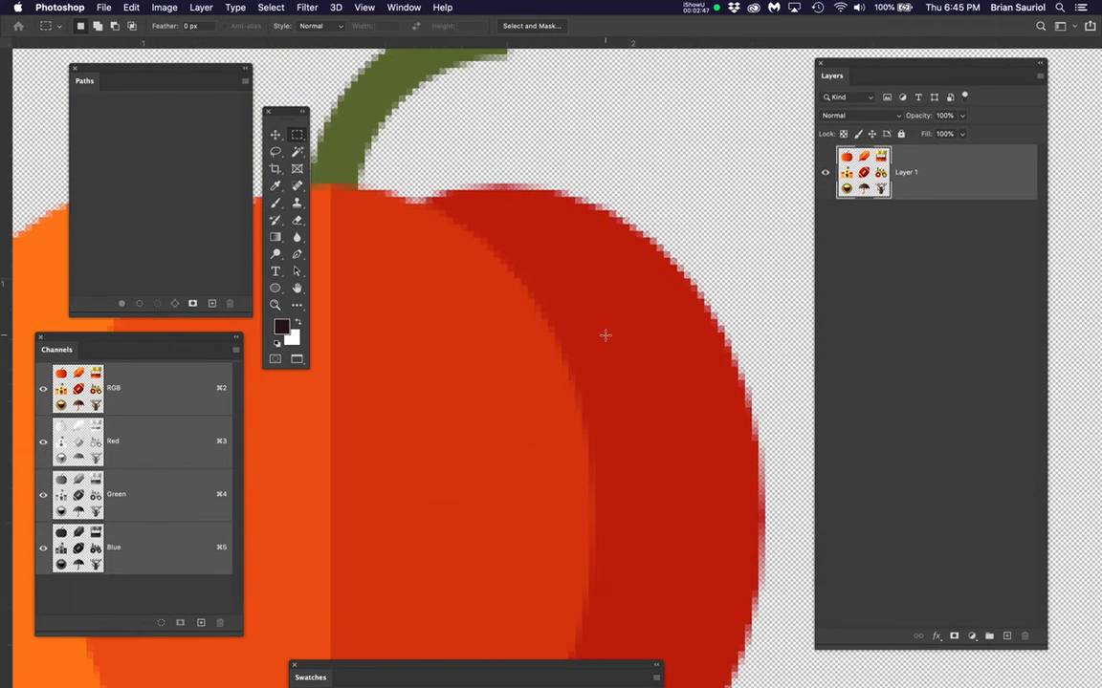
scroll(605, 335, "down", 4)
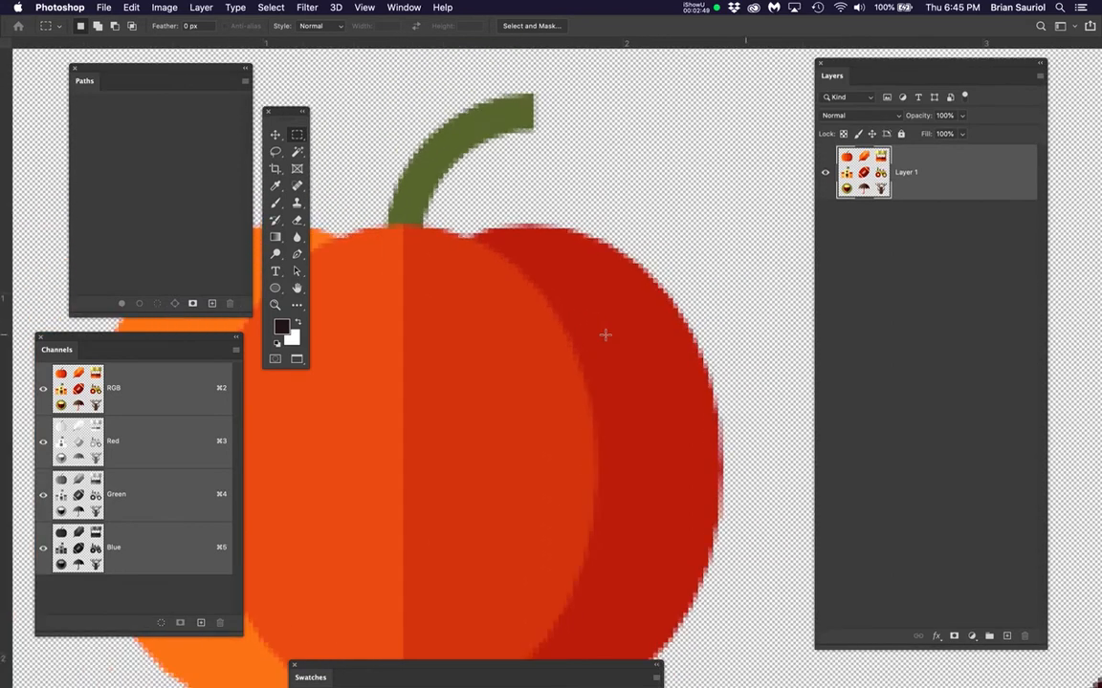
scroll(605, 335, "up", 3)
key("space")
left_click_drag(681, 302, 643, 327)
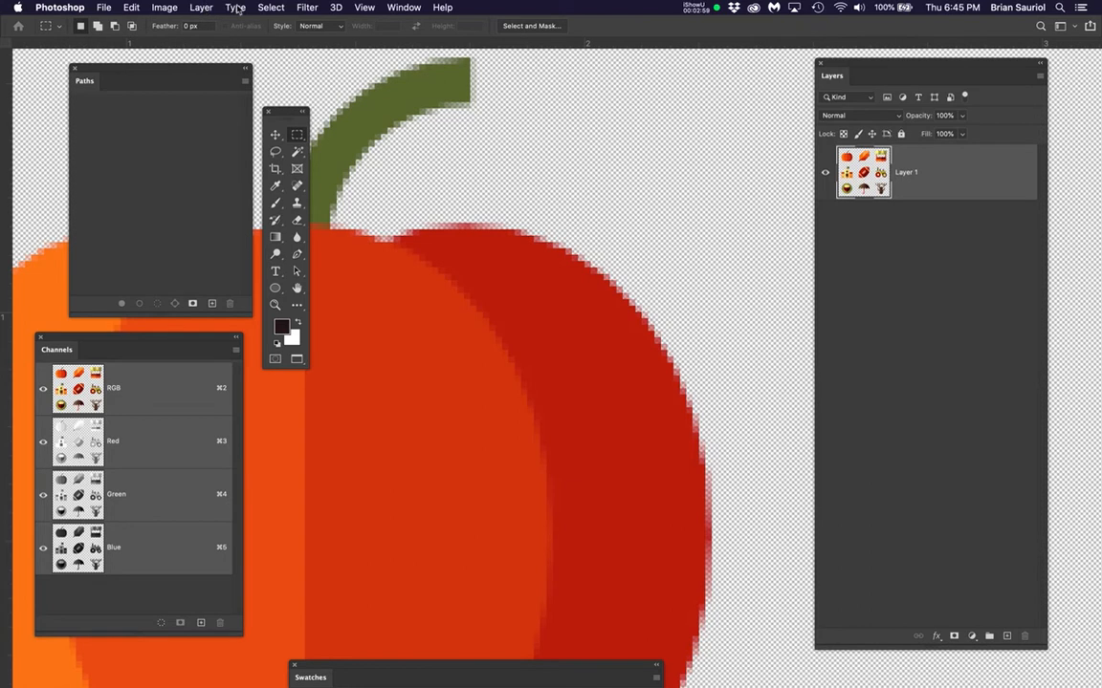
- Resize the image to 6 inches wide at 300 pixels/inch with resampling on
left_click_drag(162, 7, 197, 109)
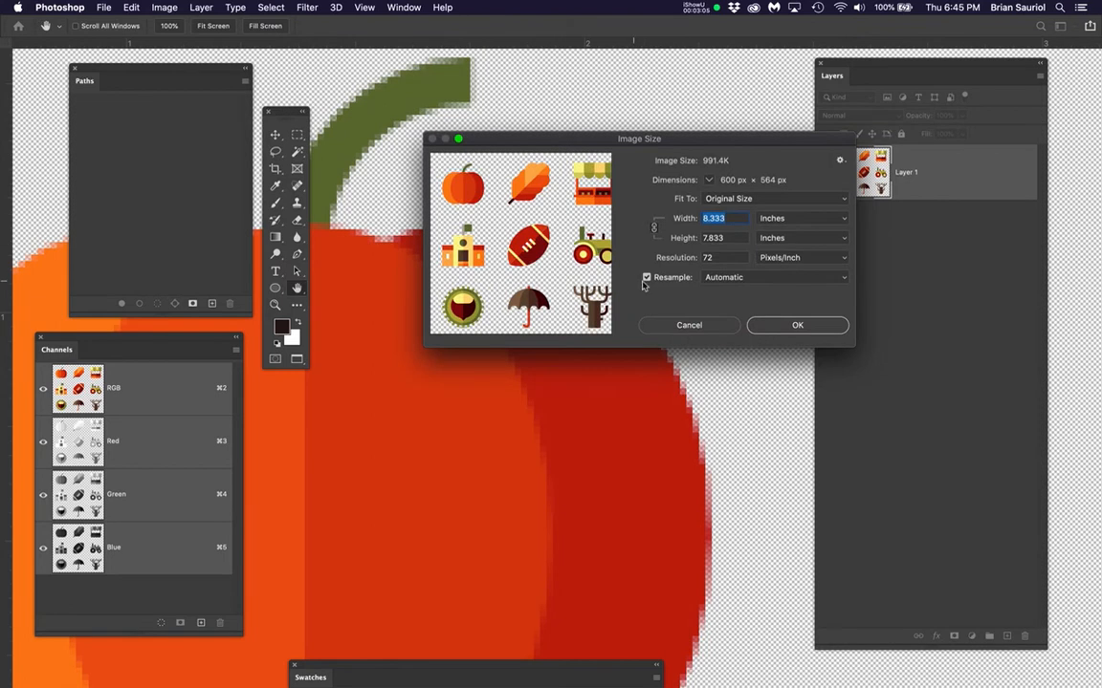
left_click(646, 278)
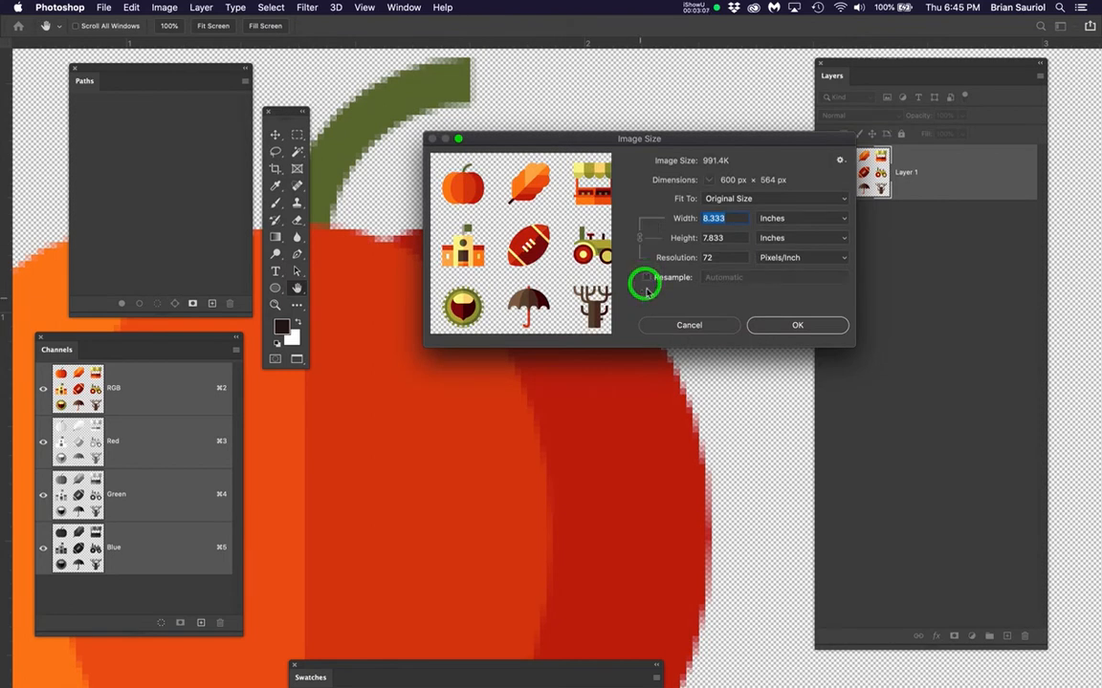
left_click(647, 278)
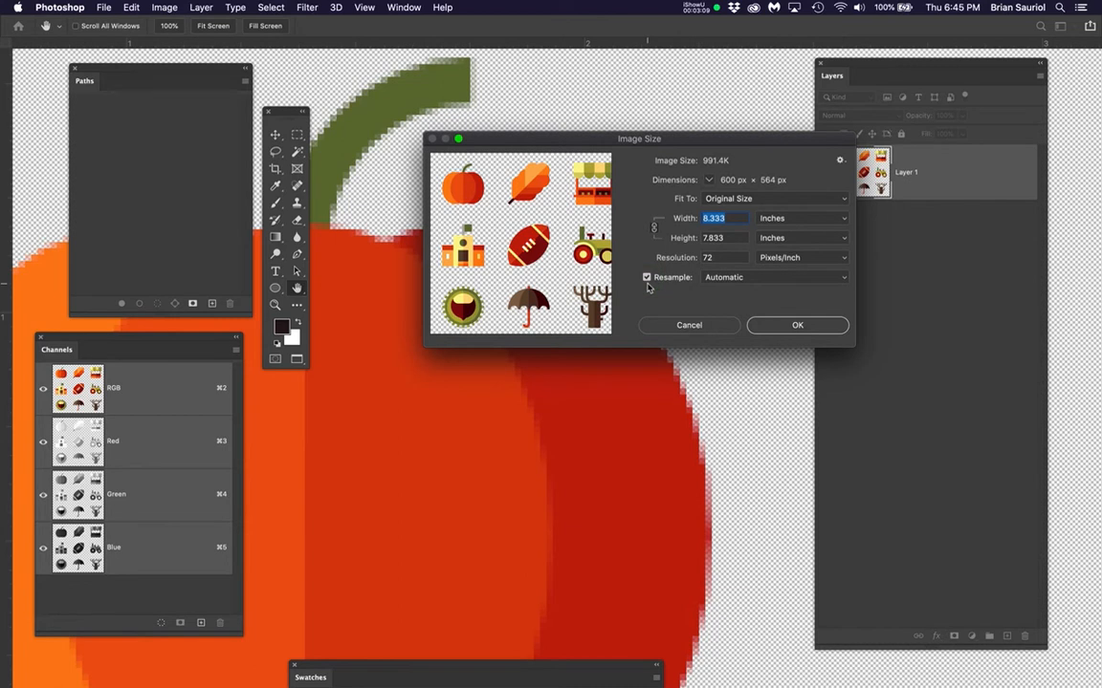
left_click_drag(715, 258, 702, 258)
left_click_drag(728, 218, 697, 221)
type("6")
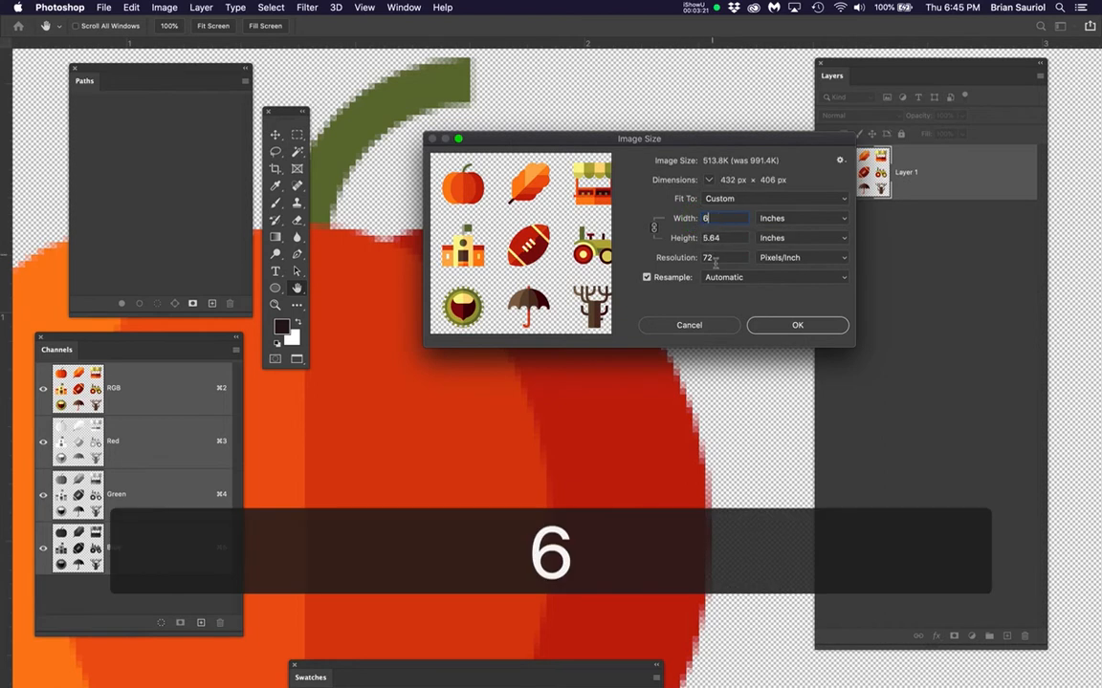
double_click(705, 256)
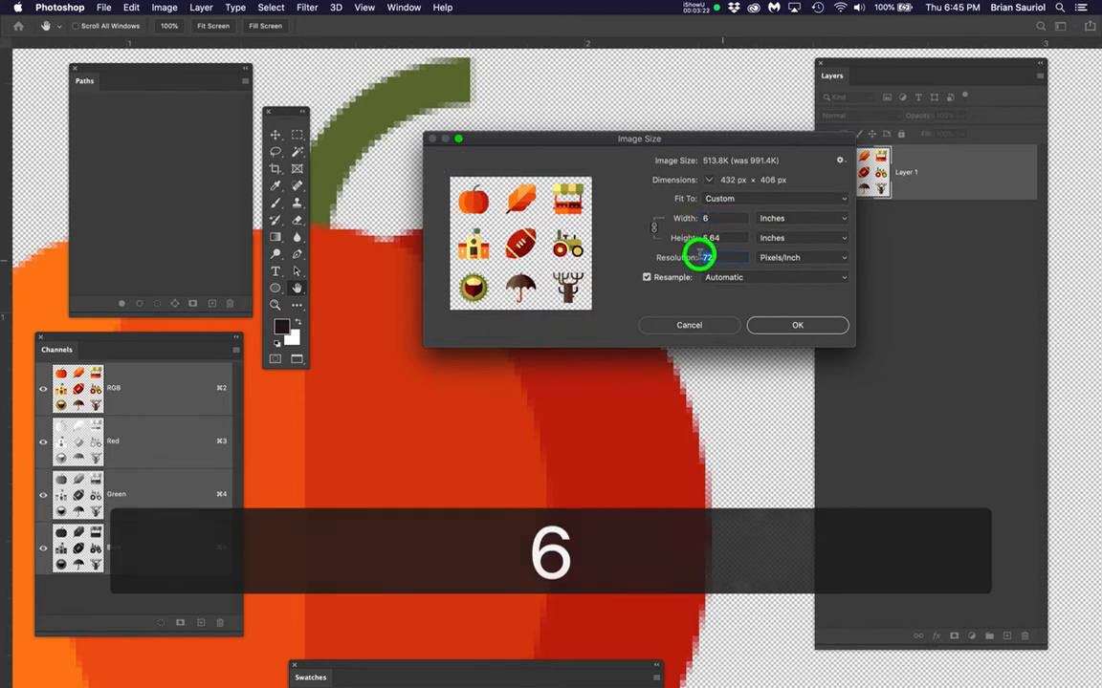
type("300")
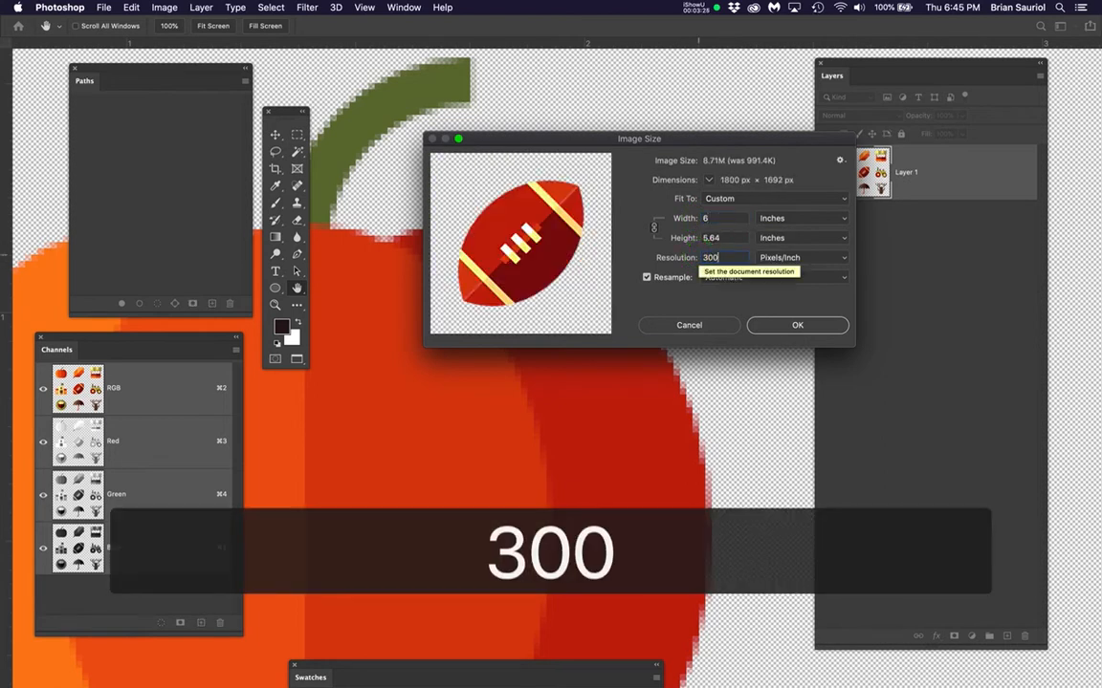
left_click(780, 323)
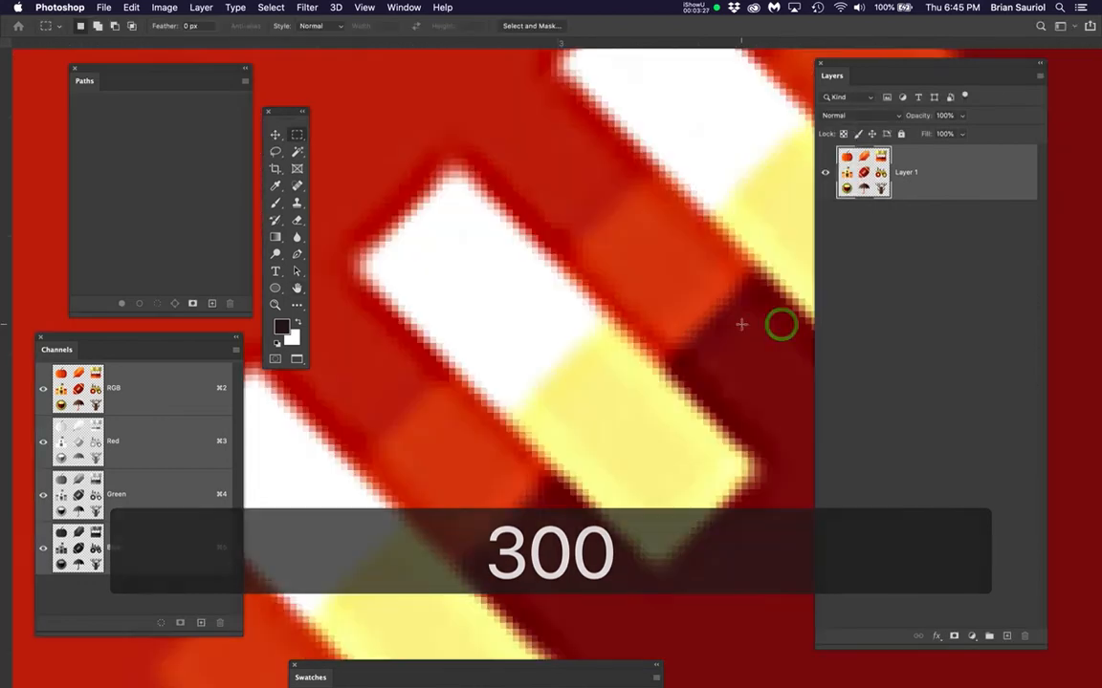
- Collapse the Paths panel and move it, the toolbar and the Layers panel clear of the enlarged pumpkin
key("super+0")
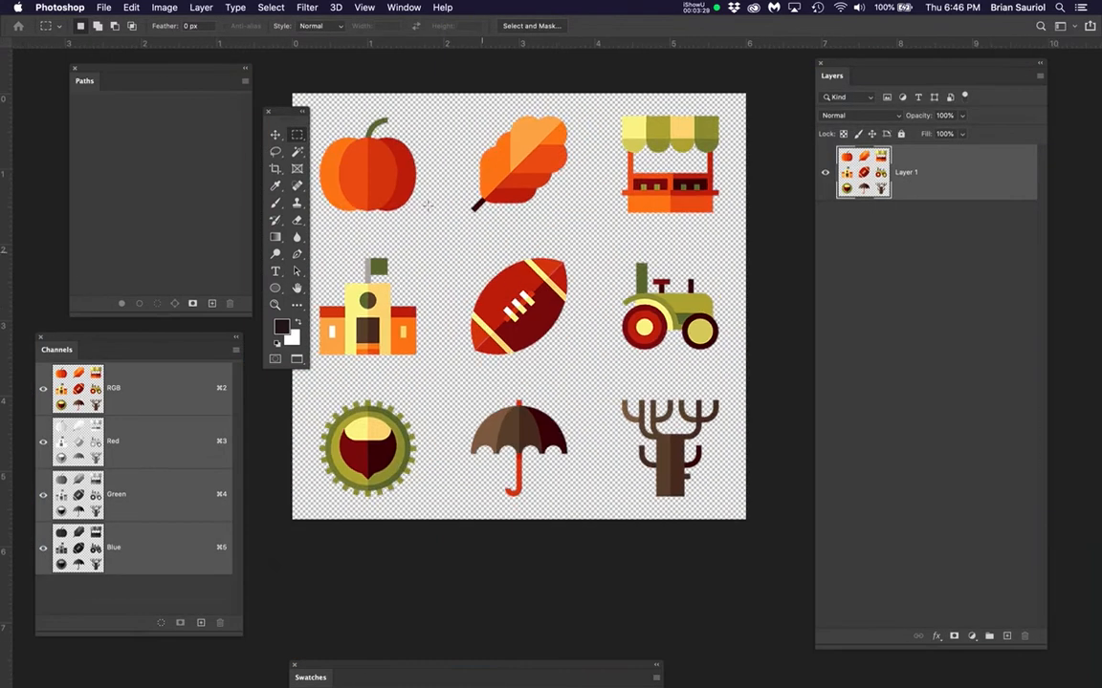
left_click_drag(392, 167, 571, 287)
left_click(570, 287, "super")
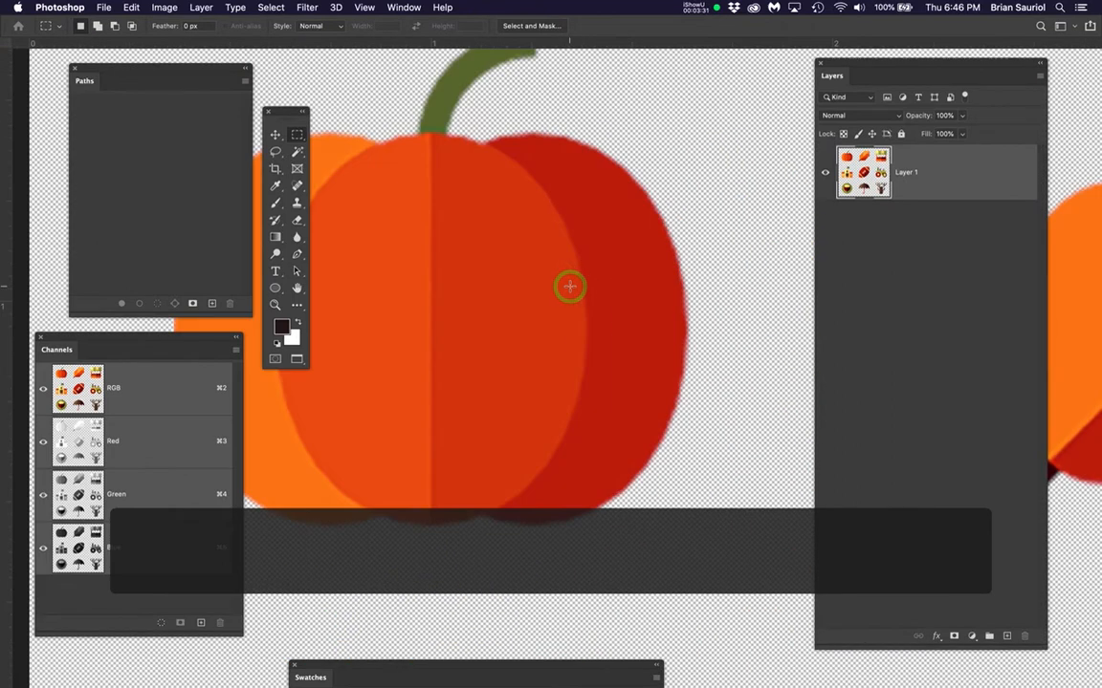
left_click_drag(560, 323, 662, 362)
left_click_drag(283, 113, 290, 69)
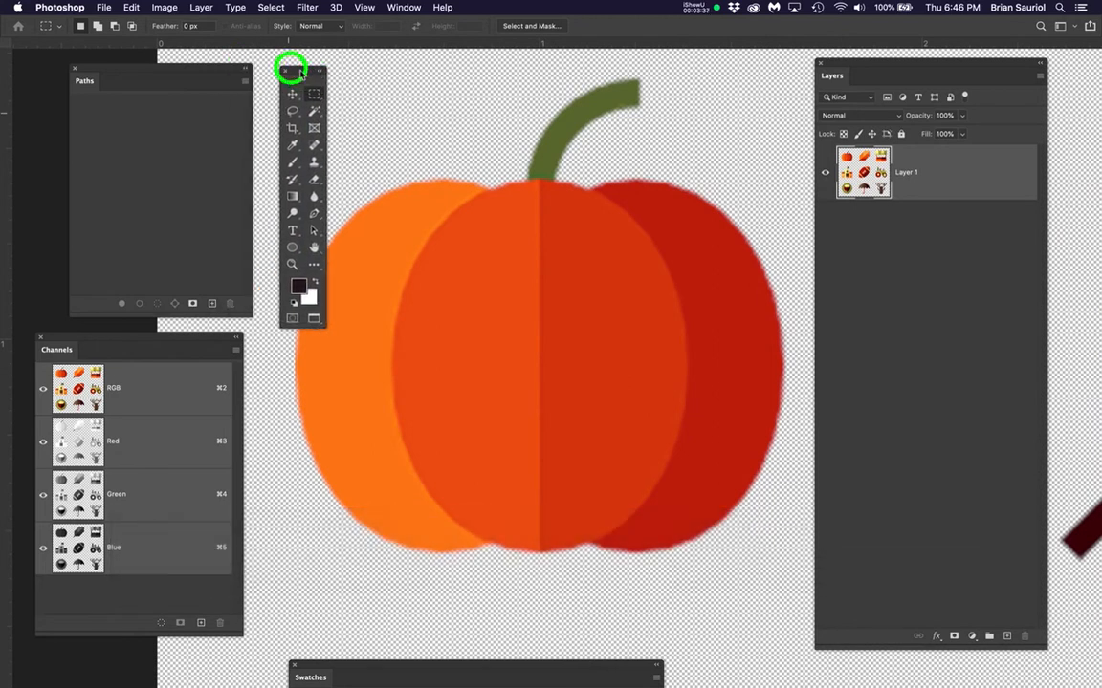
double_click(84, 91)
left_click_drag(128, 66, 100, 54)
left_click_drag(280, 69, 173, 98)
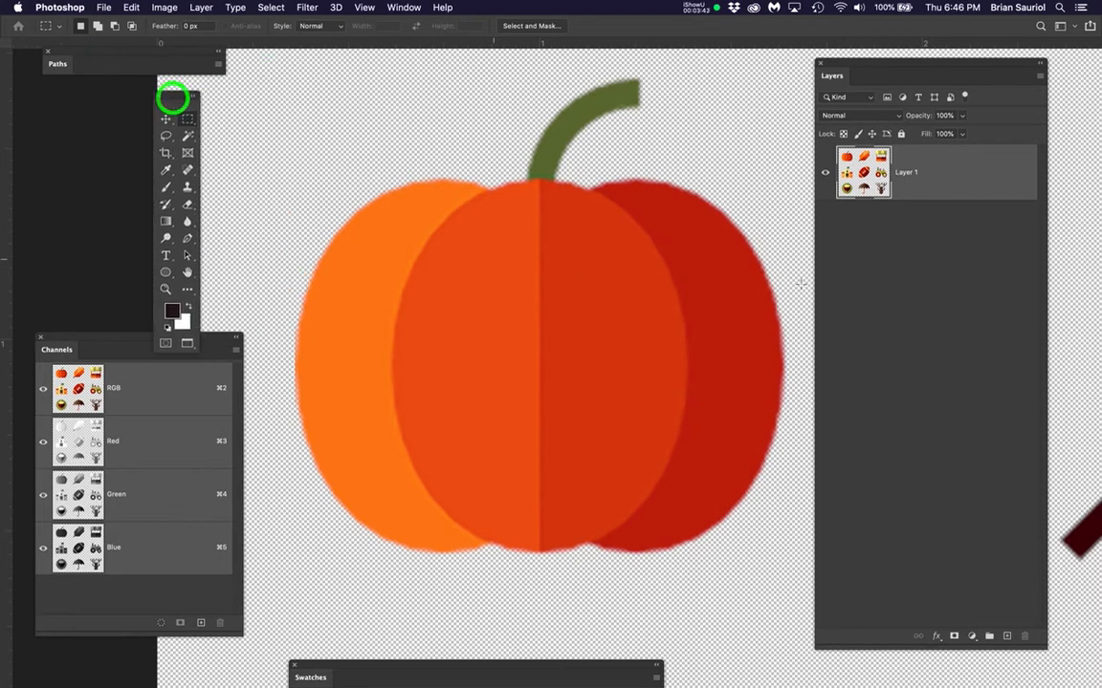
left_click_drag(914, 67, 967, 64)
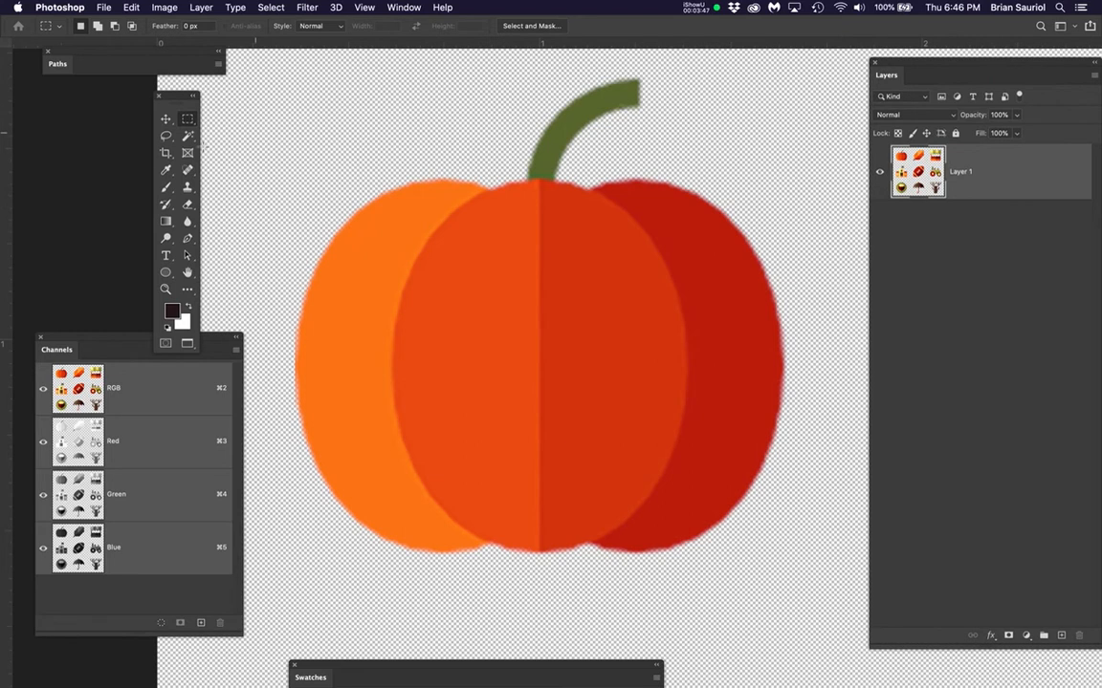
- Draw a rectangular marquee around the pumpkin and use Transform Selection to extend its right and bottom edges to the pumpkin's outline
left_click(187, 120)
left_click_drag(293, 84, 757, 525)
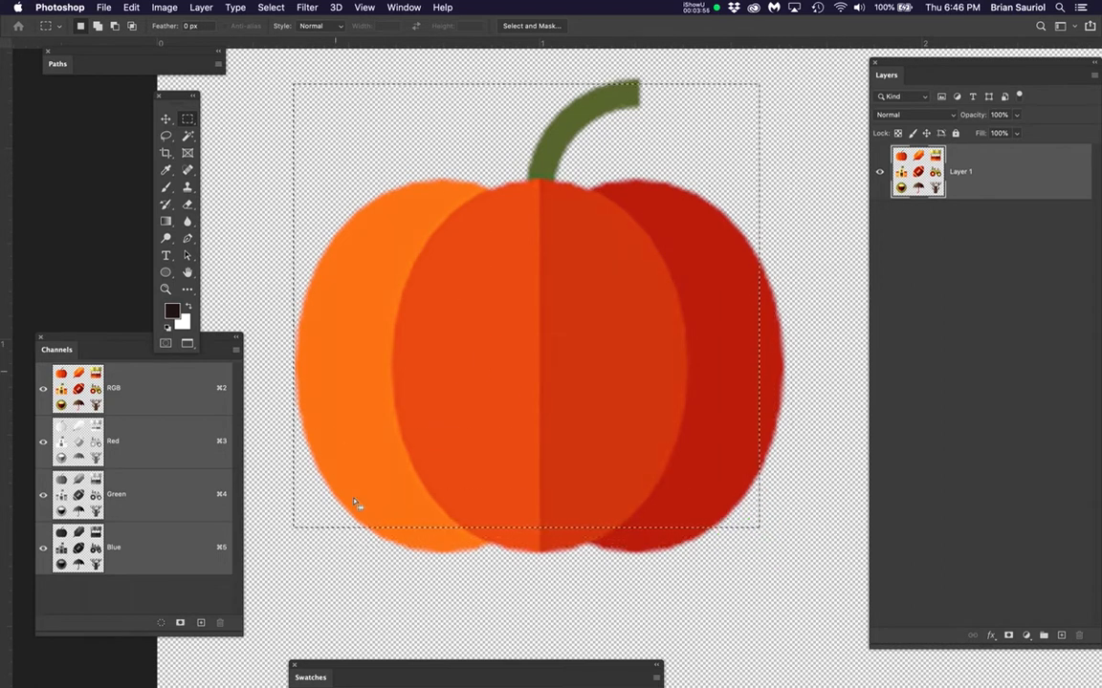
left_click_drag(270, 7, 280, 246)
left_click_drag(757, 306, 783, 310)
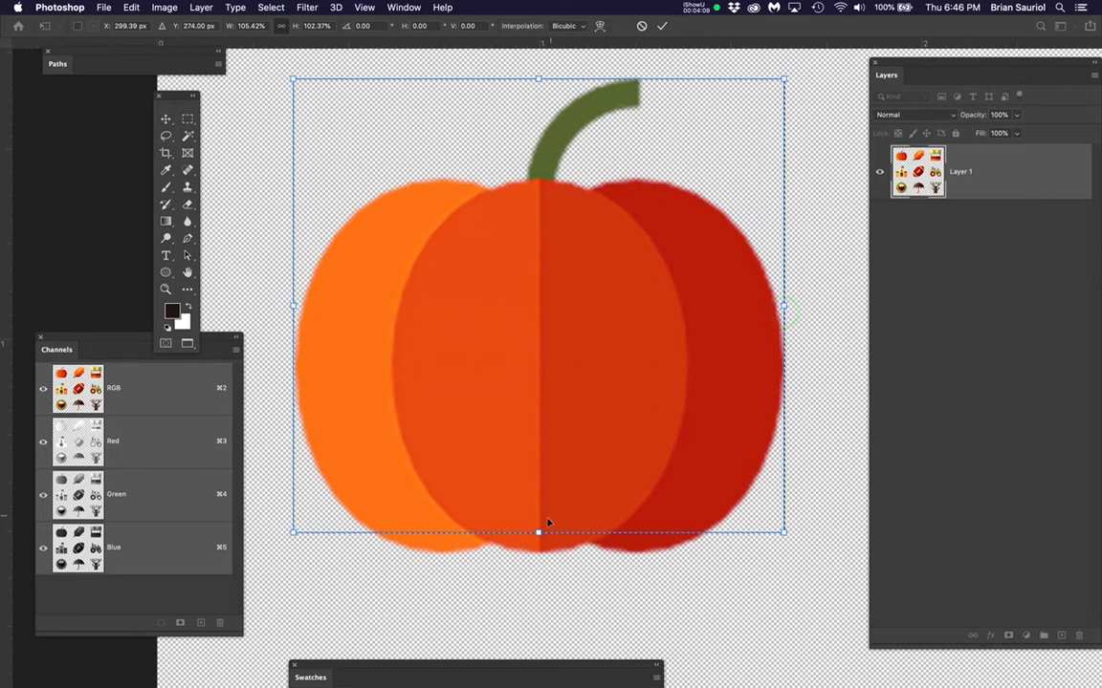
left_click_drag(539, 529, 541, 554)
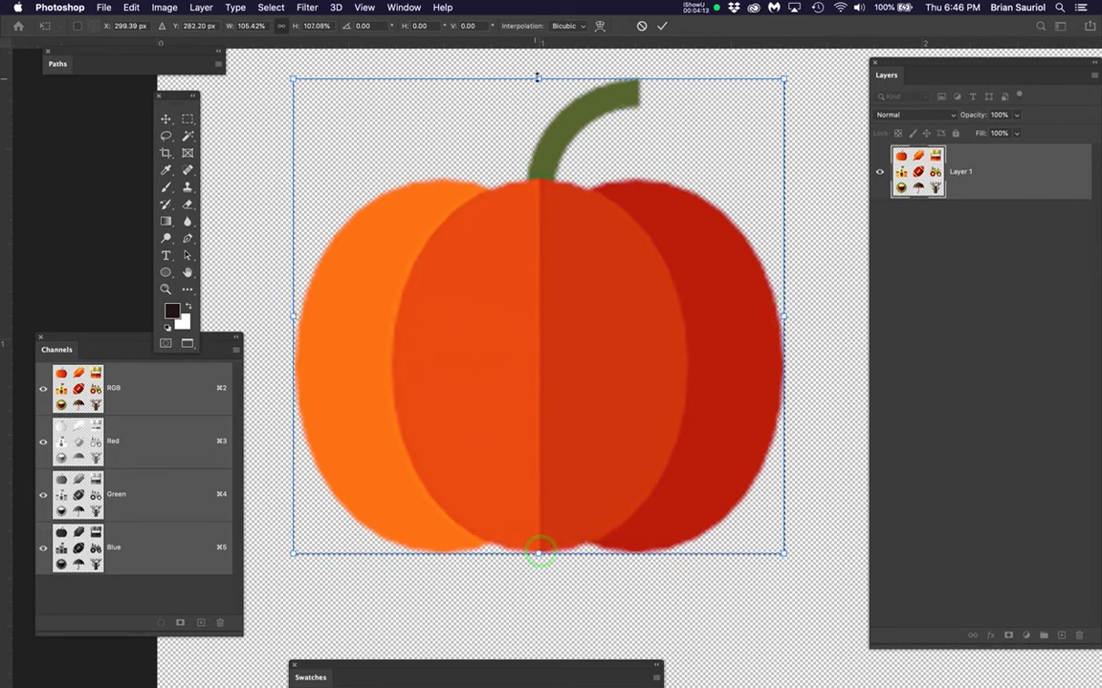
- Fit the selection's top edge to the stem and check its left edge against the pumpkin, and apply the selection transform
left_click_drag(538, 77, 595, 626)
left_click_drag(651, 536, 679, 117)
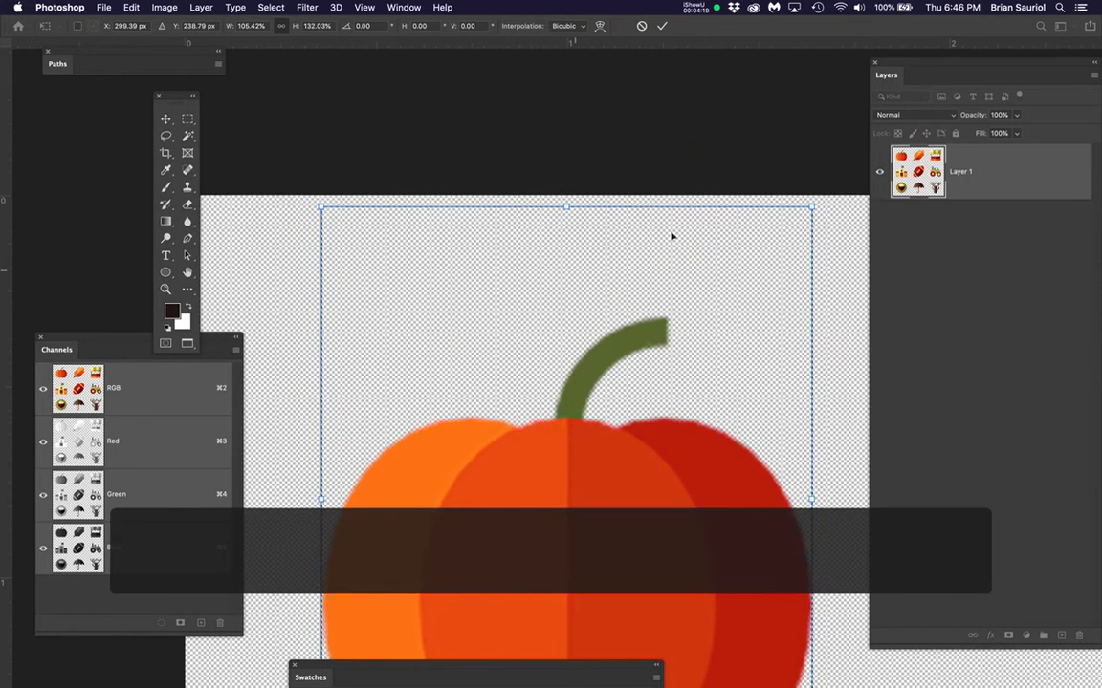
left_click_drag(564, 206, 555, 322)
left_click_drag(524, 504, 676, 254)
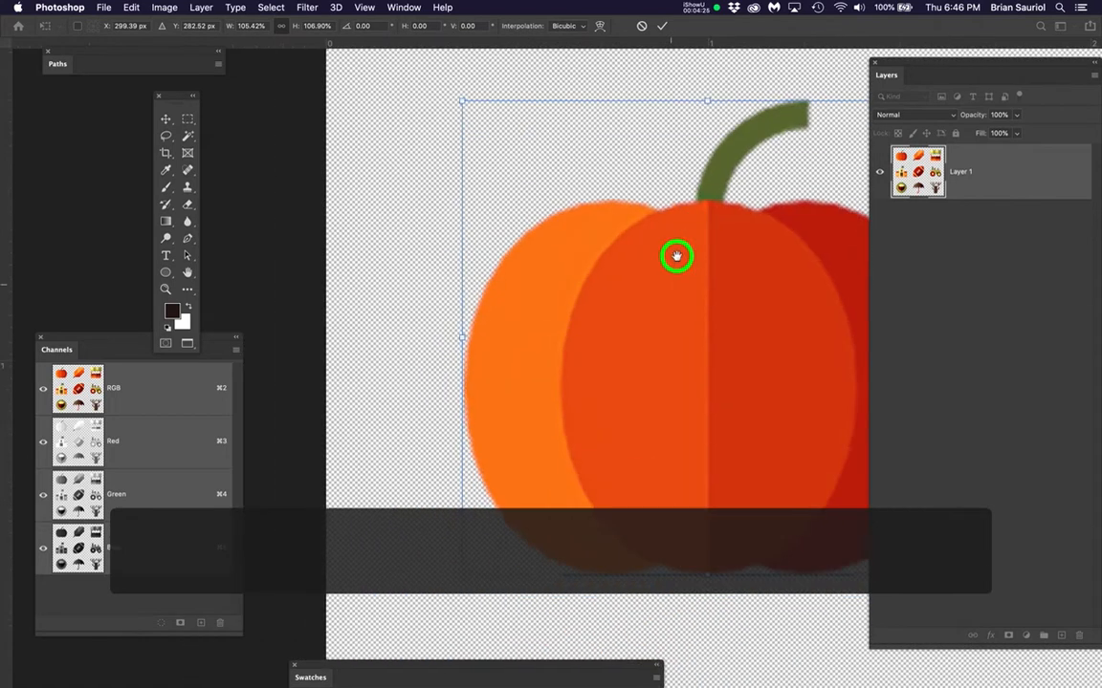
left_click_drag(467, 310, 468, 309)
left_click_drag(693, 371, 551, 408)
key("Return")
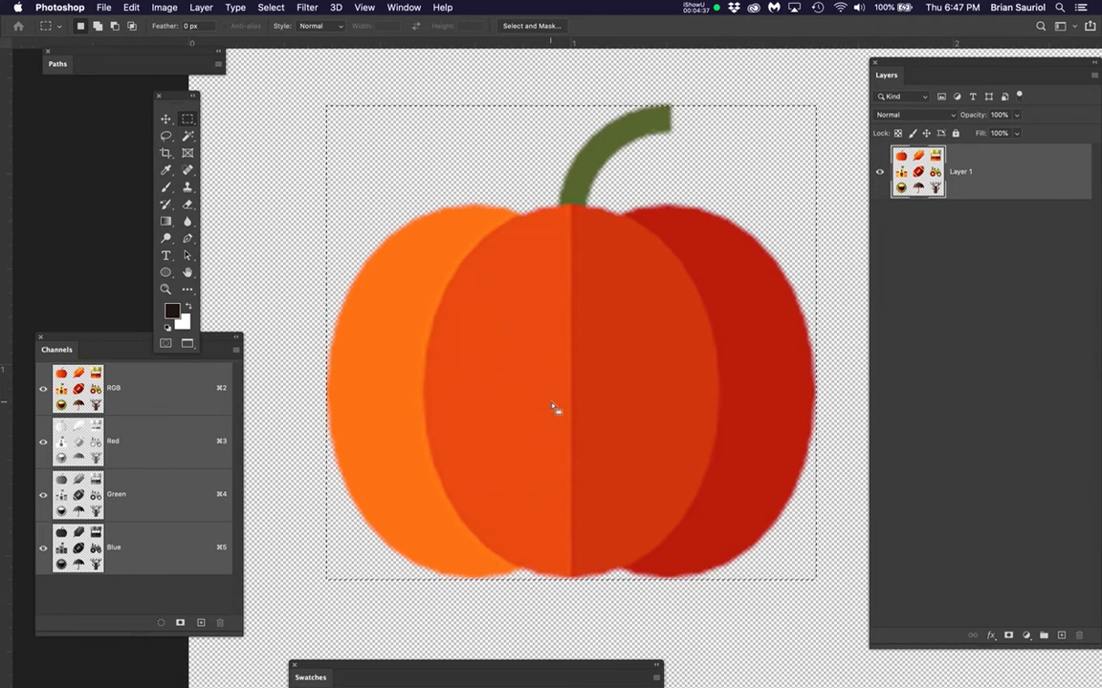
- Copy the selected pumpkin and paste it into ThereseExample.ai in Illustrator
key("super+c")
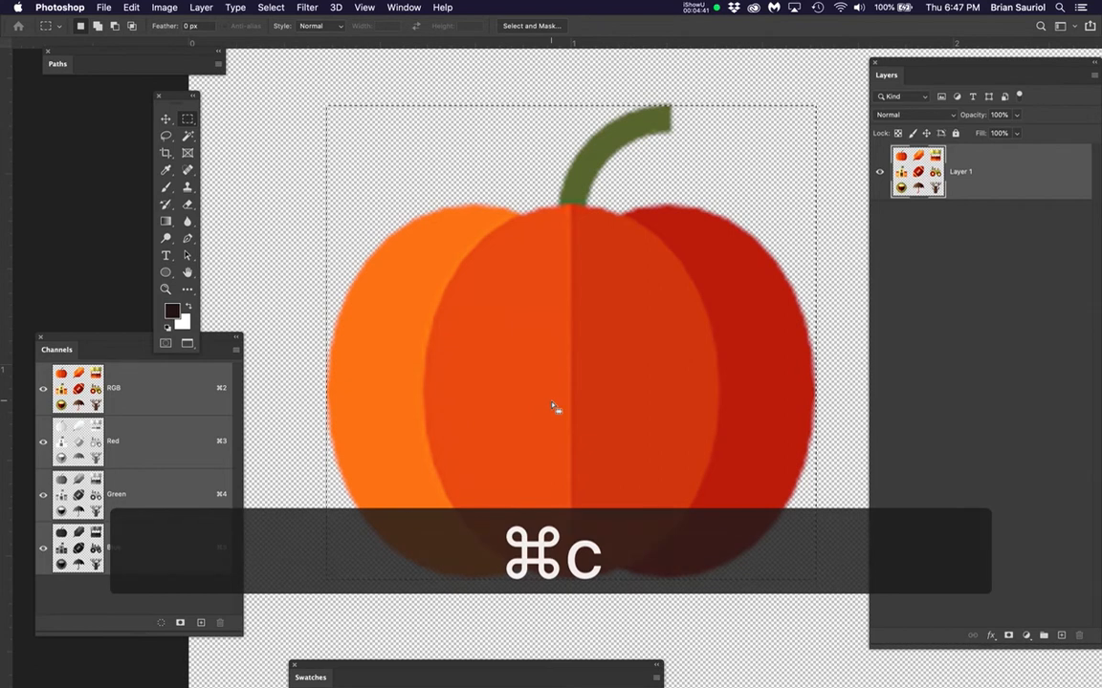
mouse_move(7, 304)
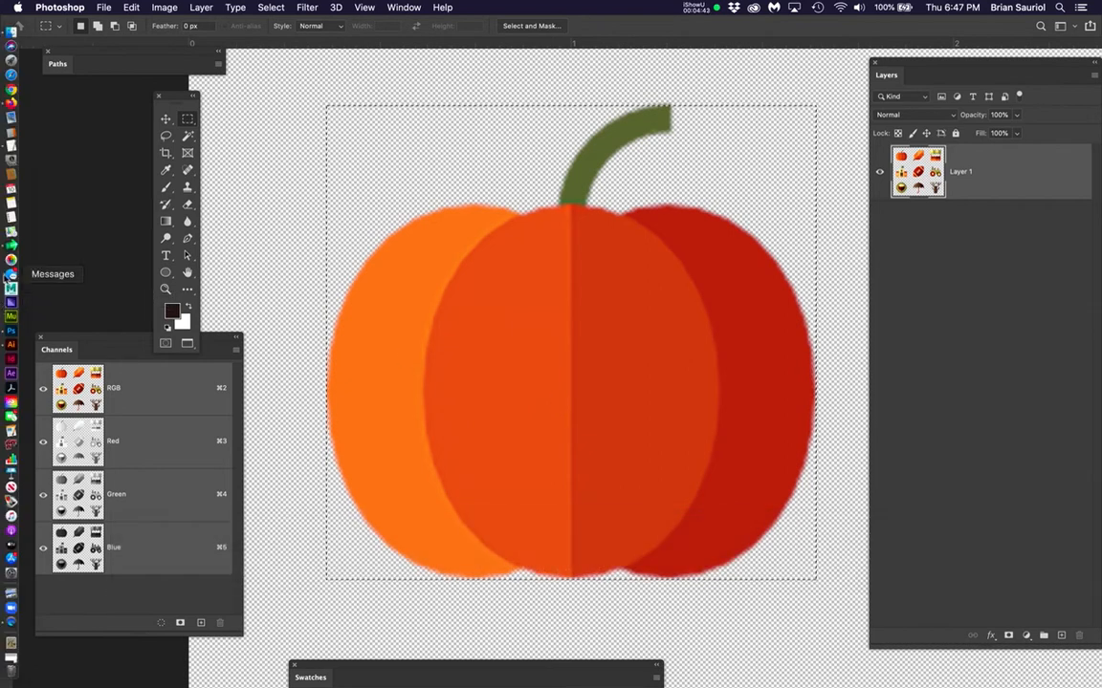
left_click(10, 346)
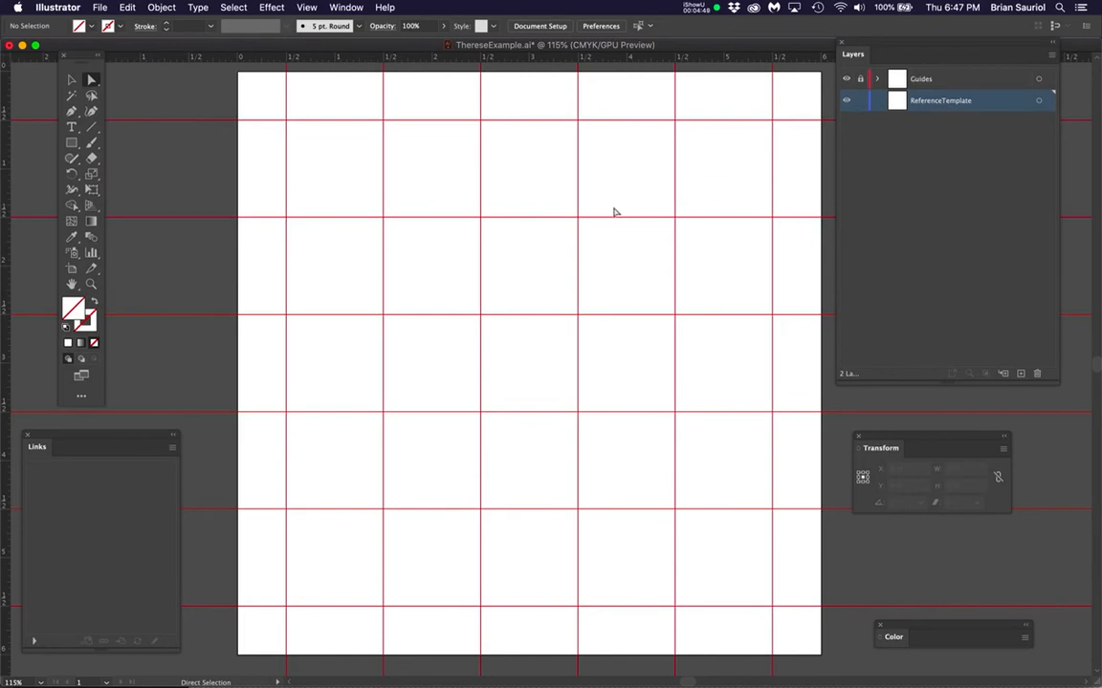
key("super+v")
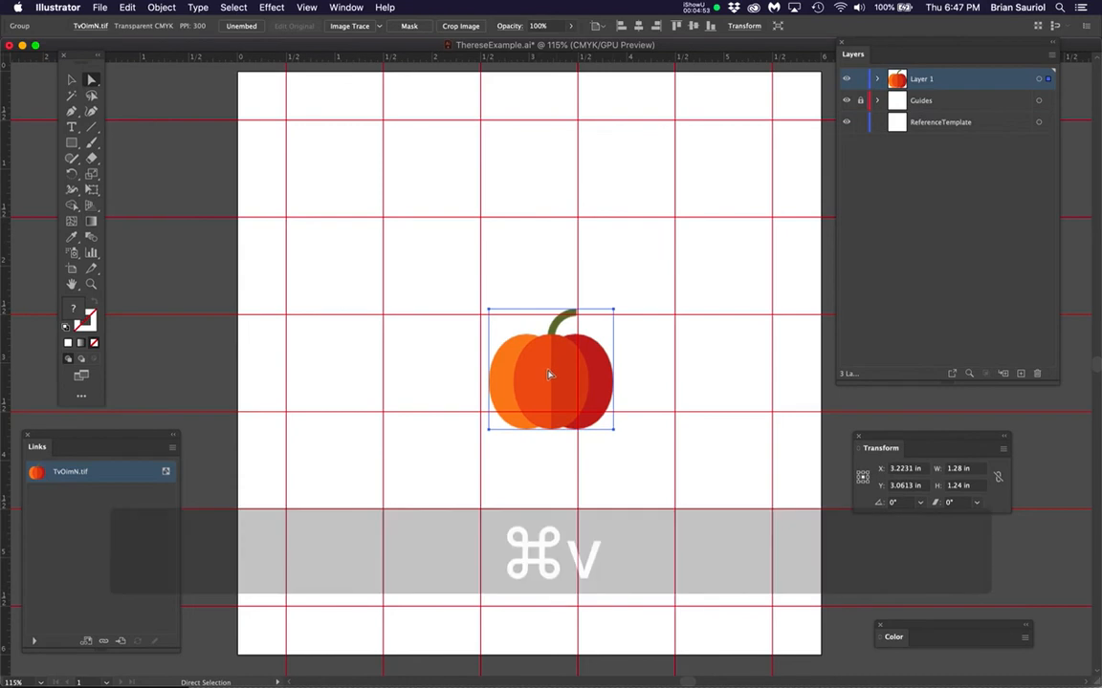
- Move the pasted pumpkin with Free Transform to the artboard's upper-left grid square, centred at about X 1.05 in, Y 1.2 in
key("e")
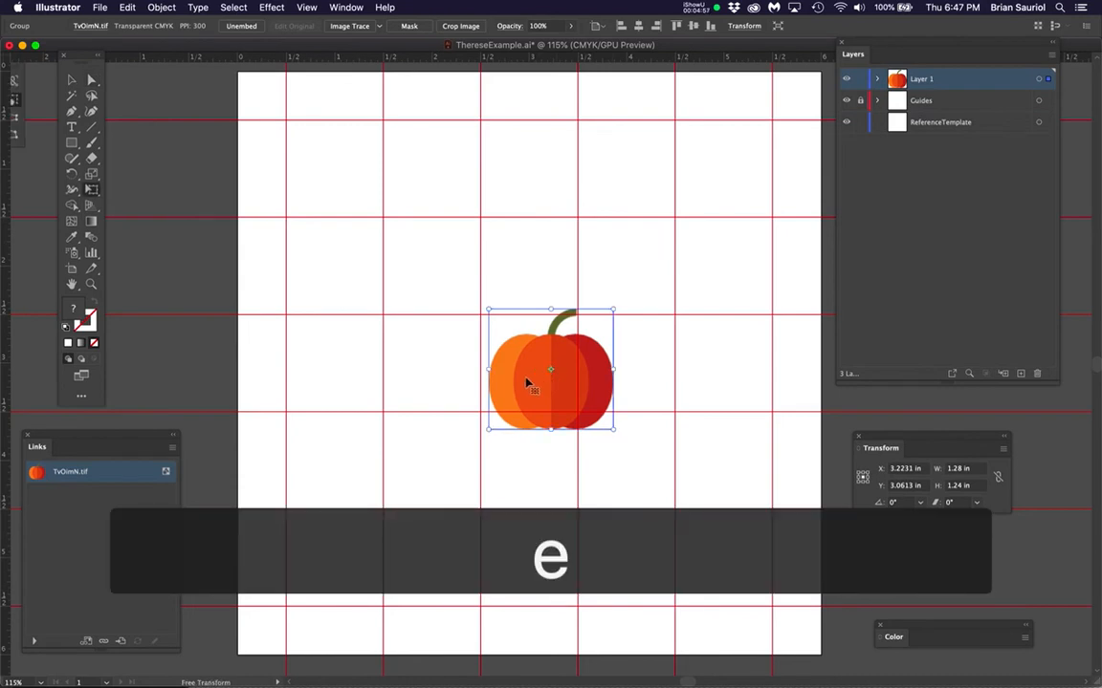
scroll(520, 383, "up", 3)
scroll(520, 383, "down", 2)
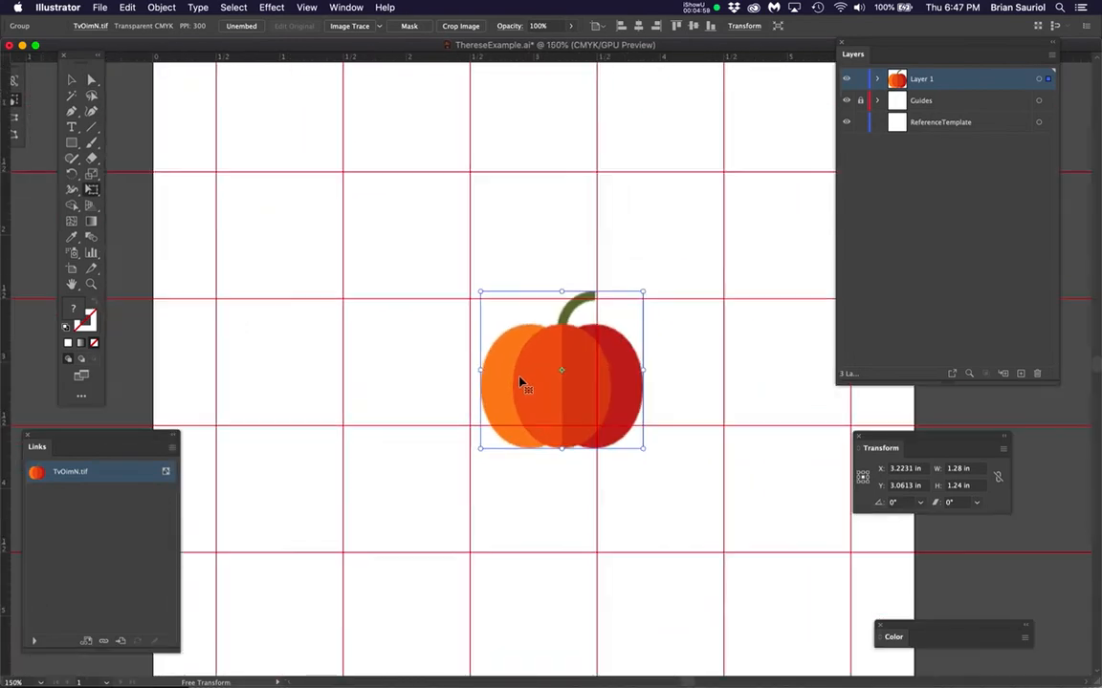
key("space")
left_click_drag(499, 369, 543, 414)
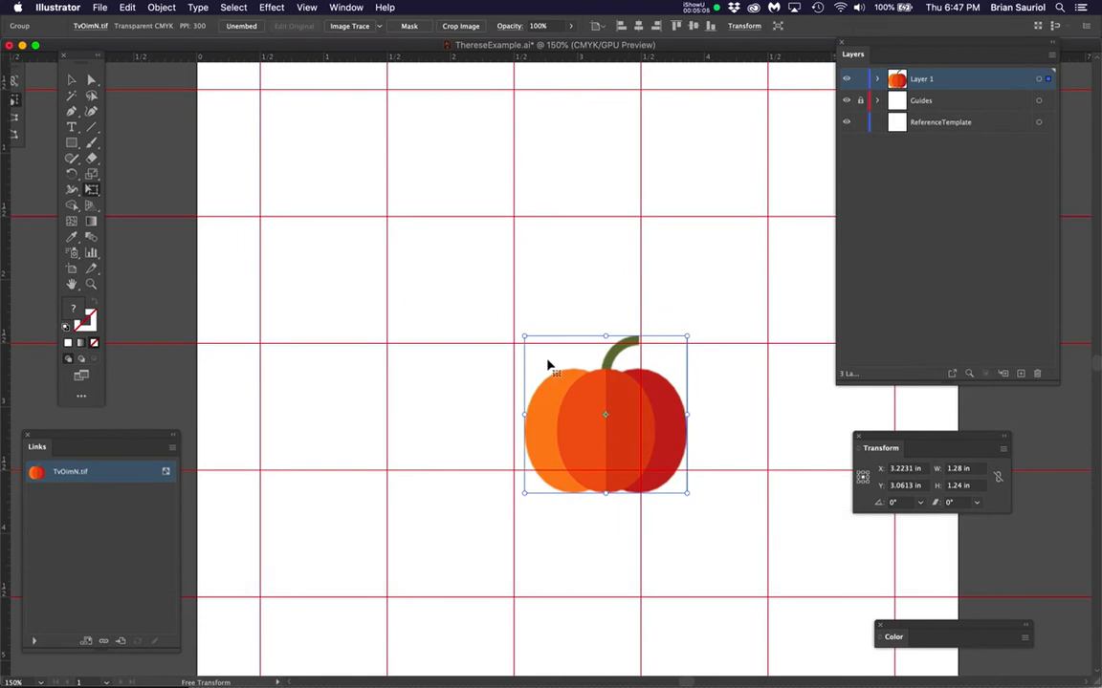
left_click_drag(578, 426, 305, 191)
left_click_drag(487, 314, 637, 420)
scroll(459, 330, "up", 1)
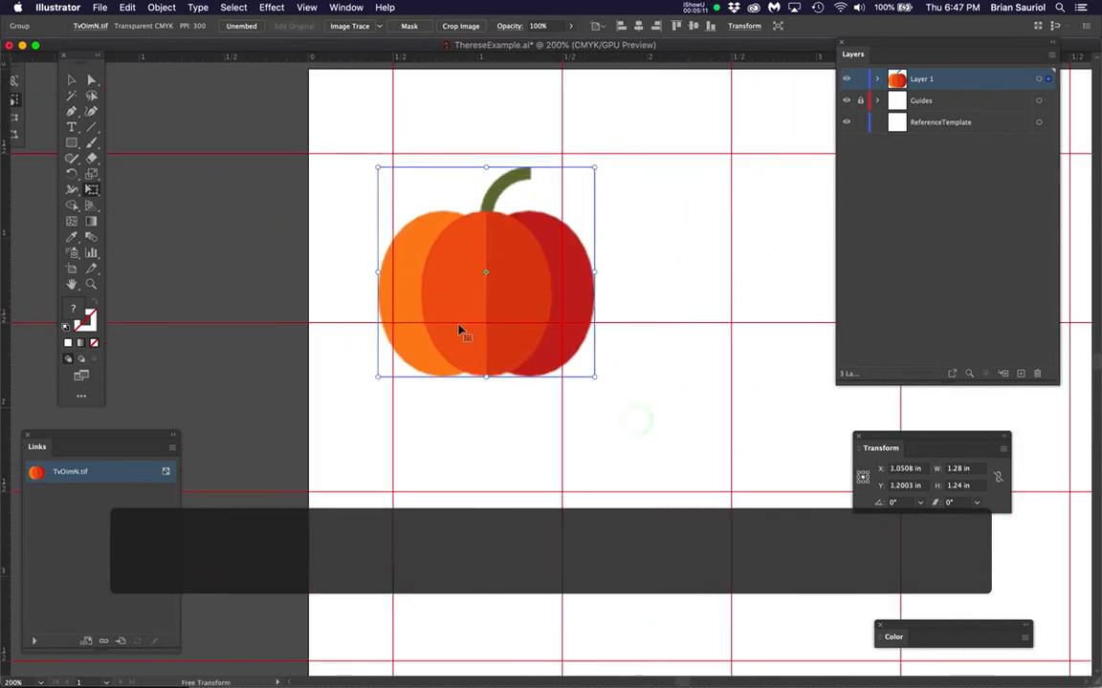
- Try scaling the pumpkin uniformly to 75% and undo the scaling
scroll(460, 328, "up", 1)
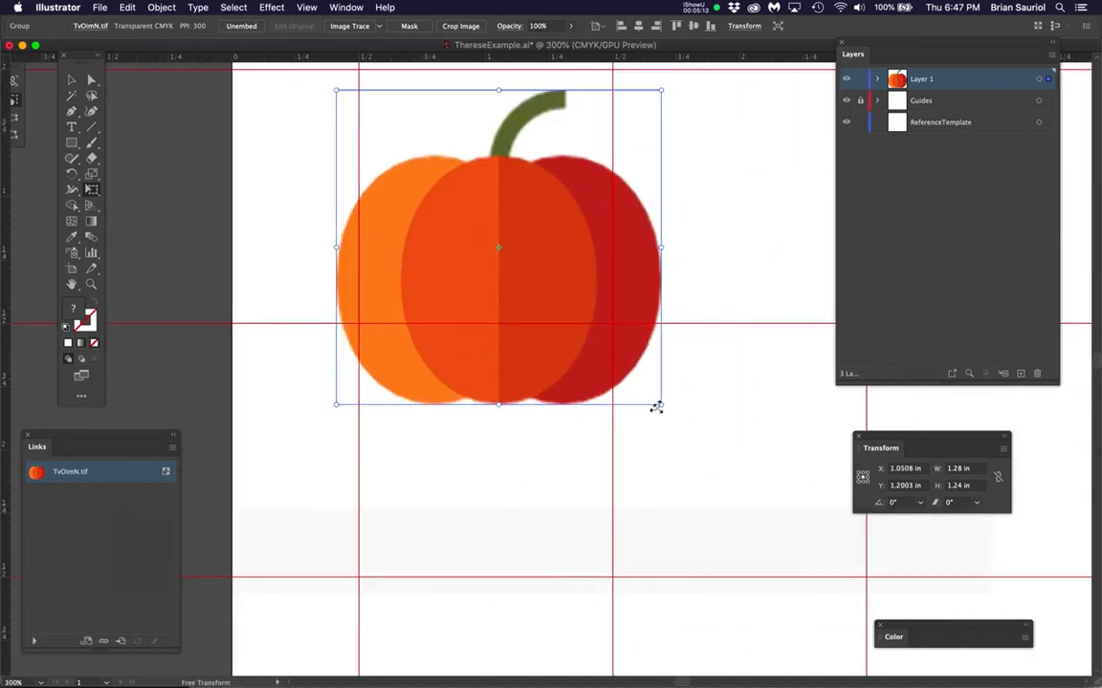
double_click(92, 174)
left_click_drag(284, 89, 277, 363)
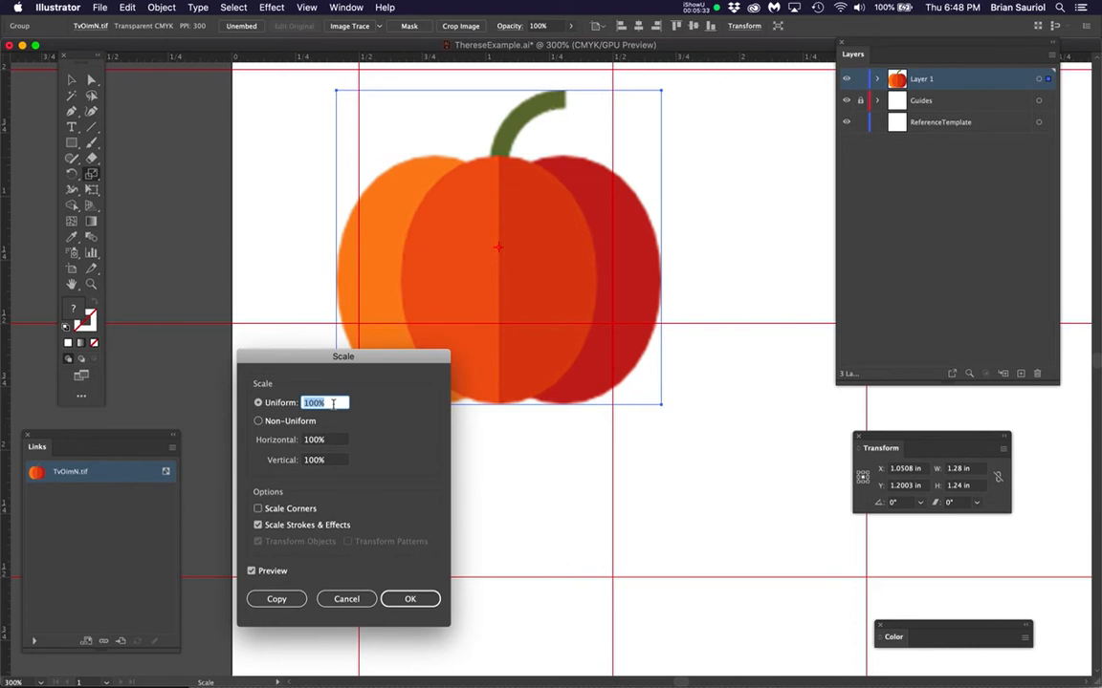
type("75")
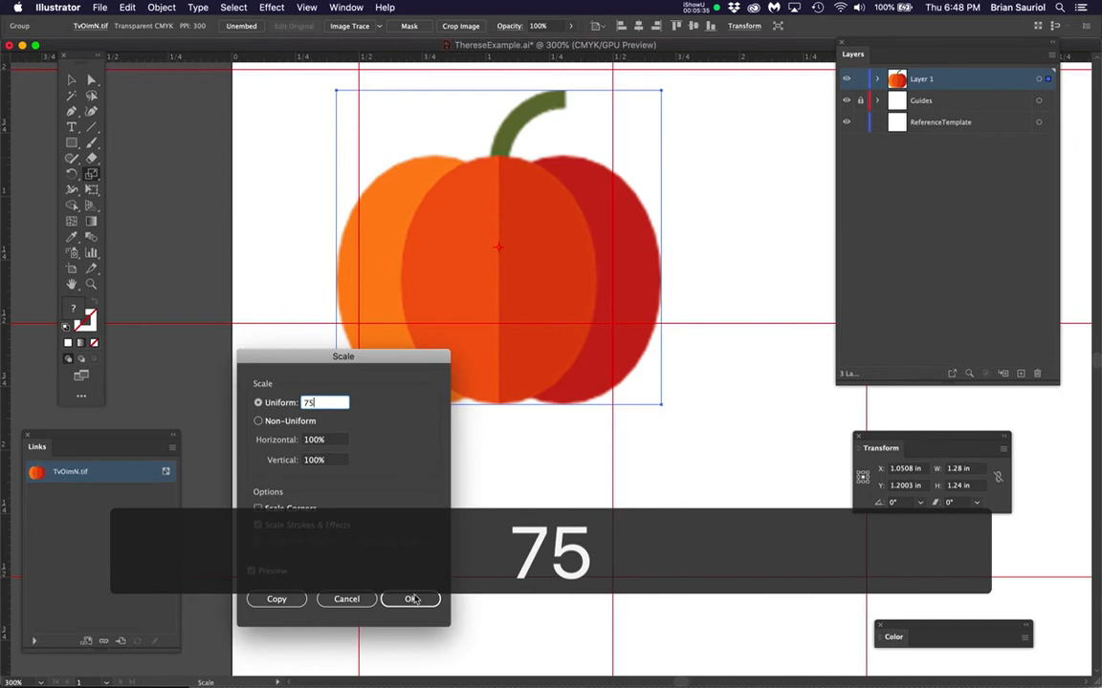
left_click(413, 599)
left_click(410, 599)
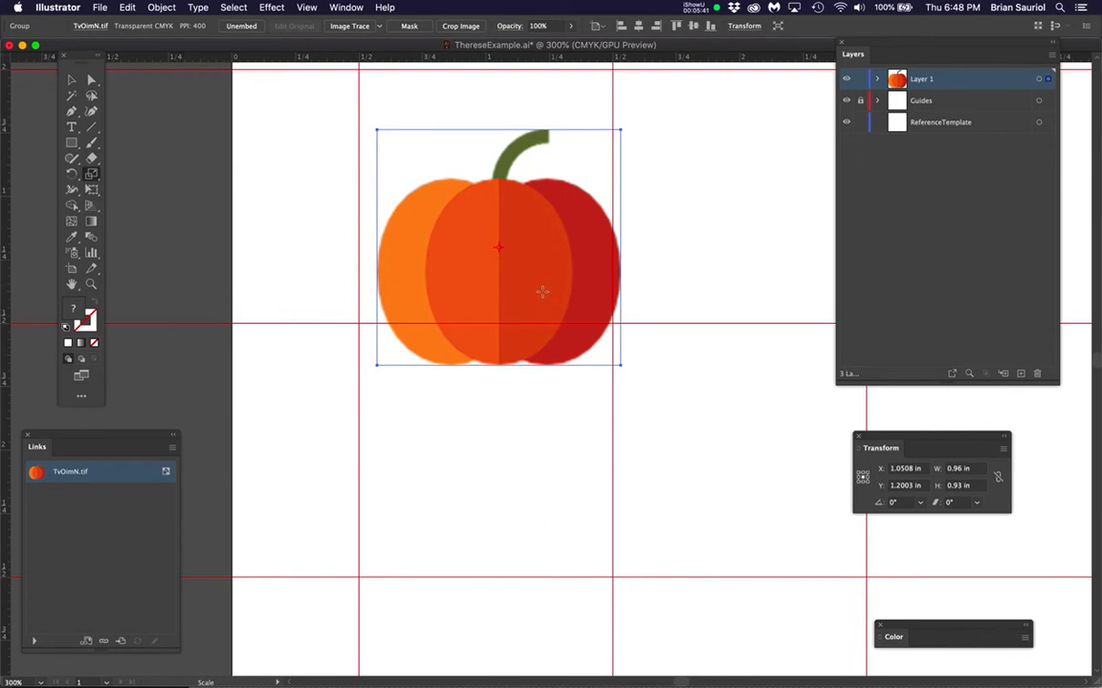
key("super+z")
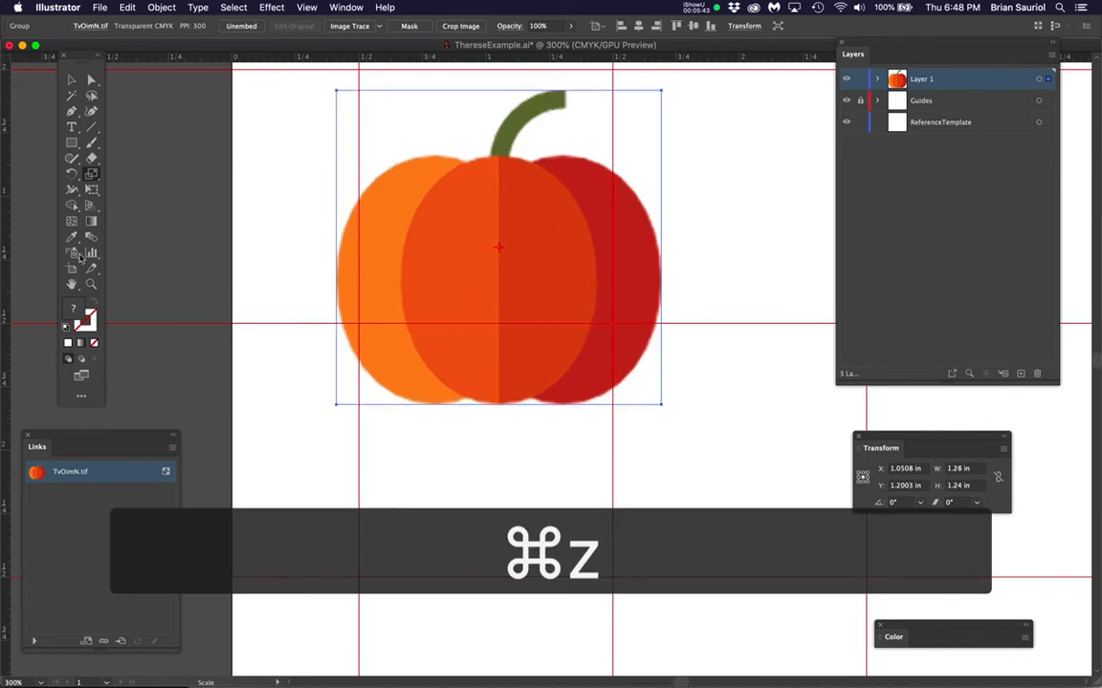
- Scale the pumpkin uniformly to 65% so it fits within one grid square
double_click(92, 174)
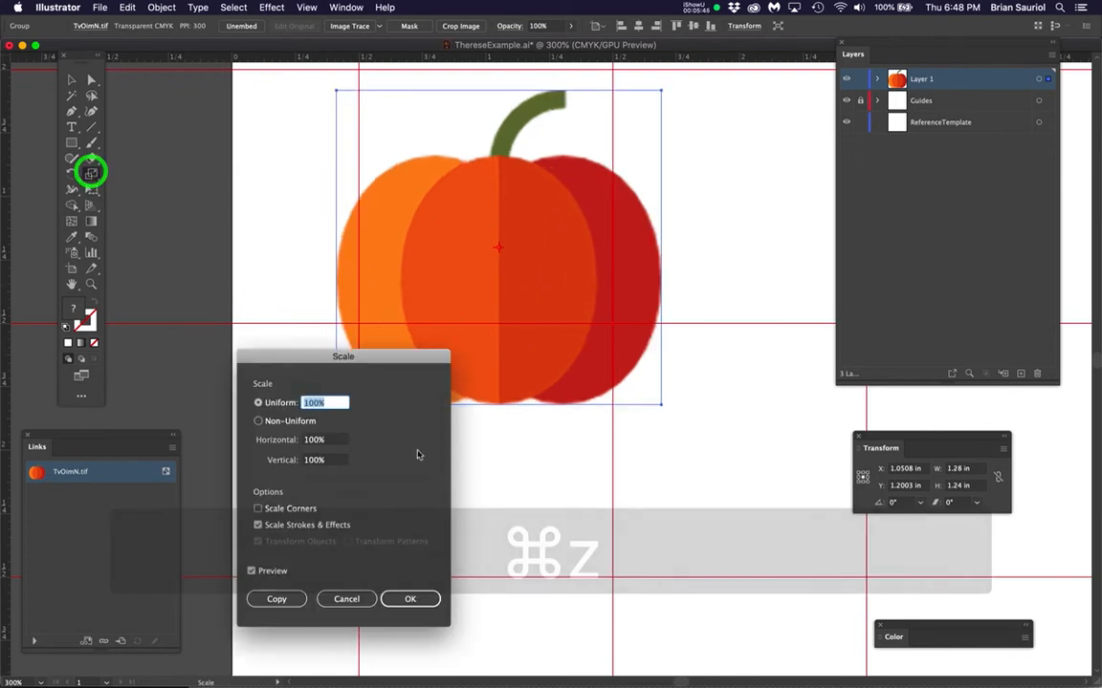
left_click(298, 409)
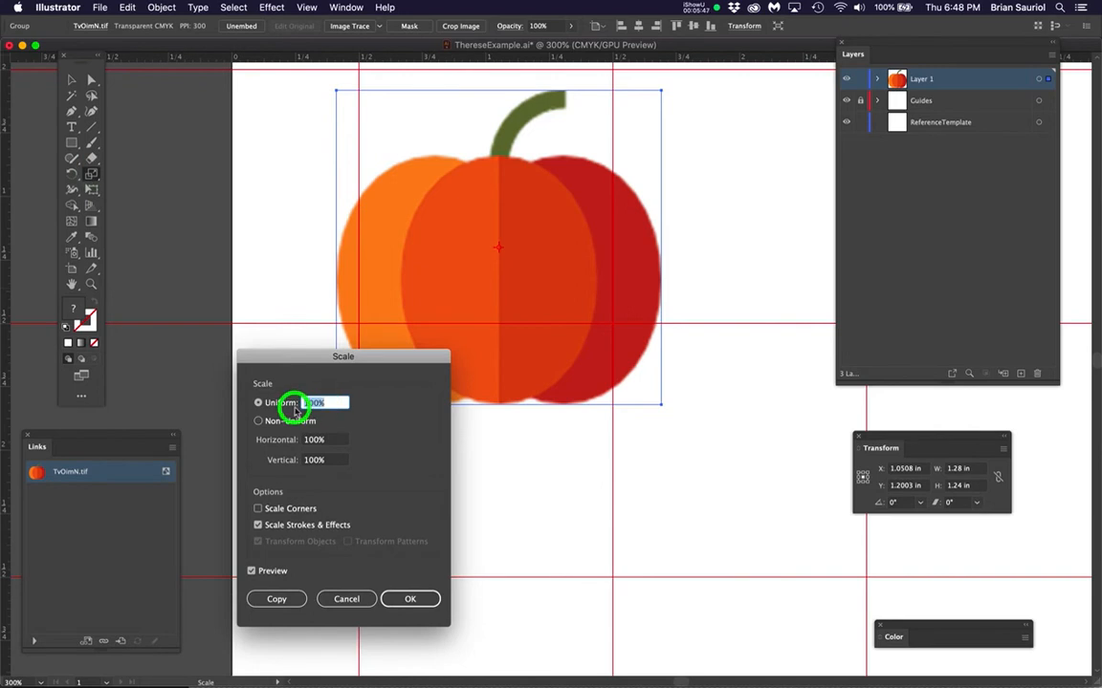
type("65")
key("Return")
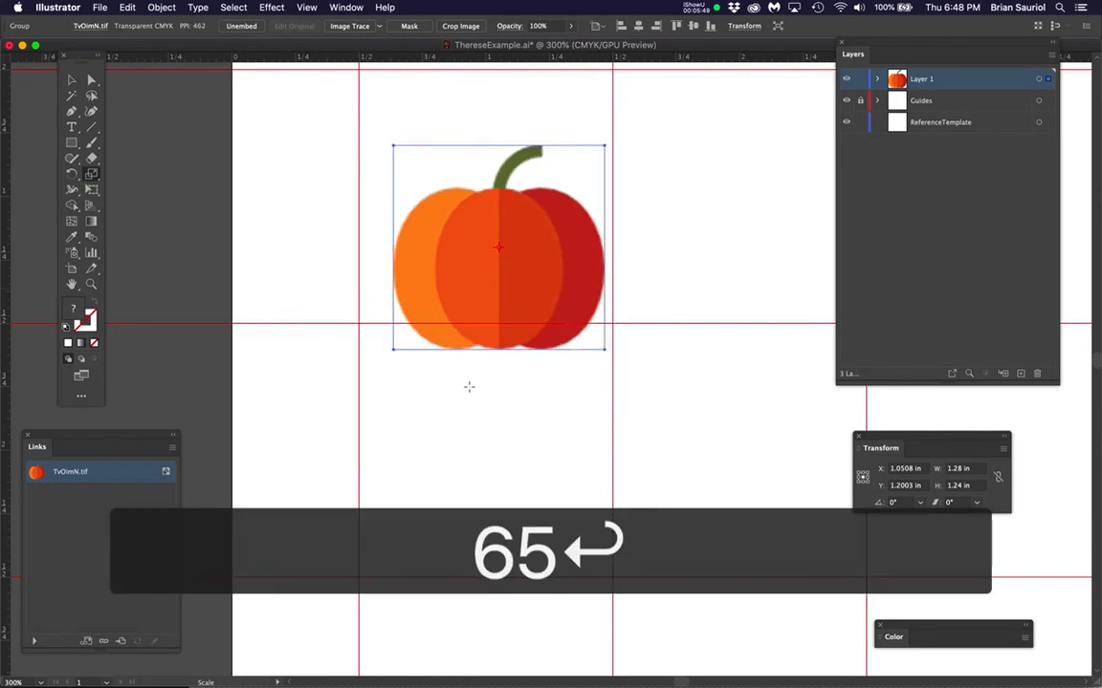
left_click_drag(524, 400, 556, 513)
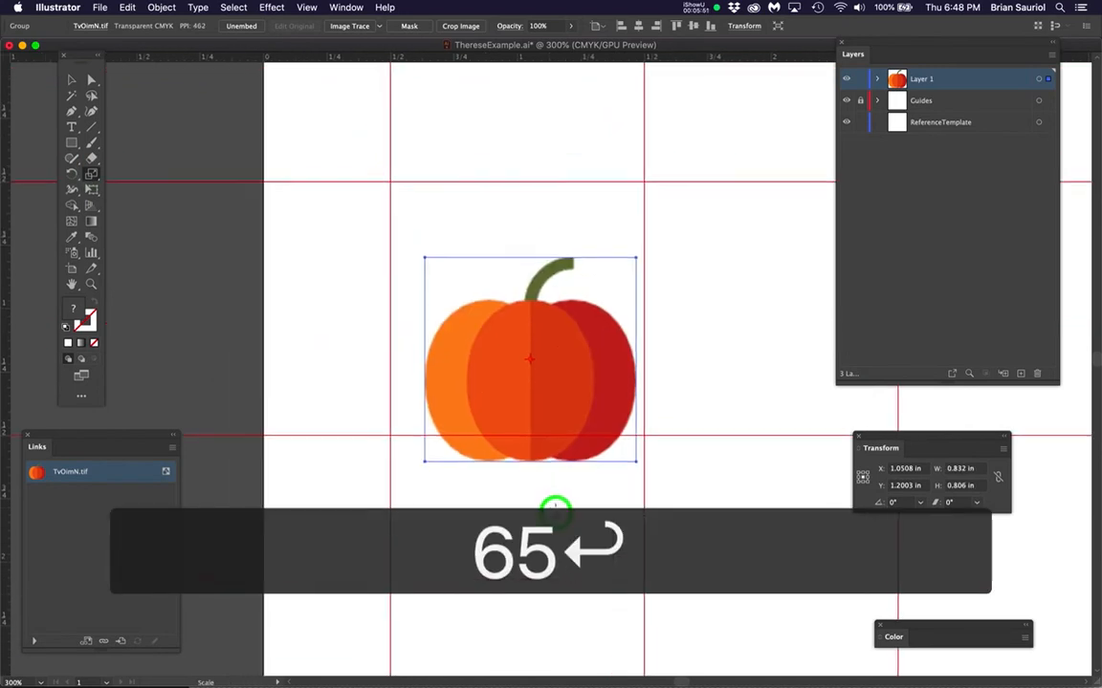
- Position the pumpkin's center at X 1 in, Y 1 in inside the upper-left grid square, and save the document
left_click_drag(883, 445, 690, 208)
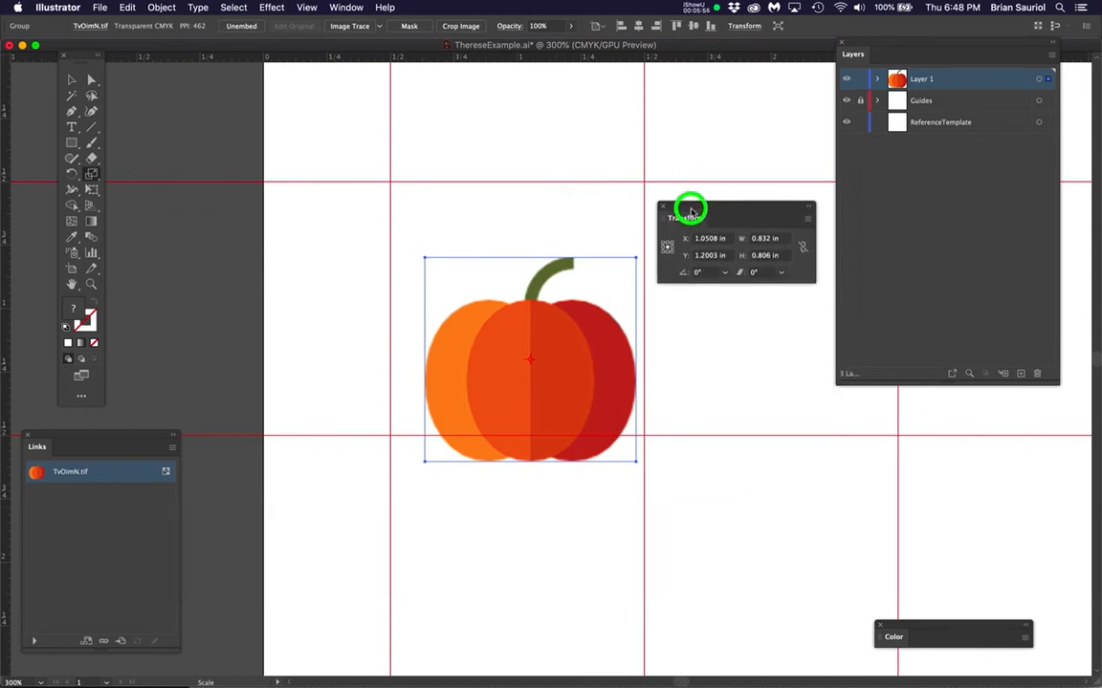
scroll(513, 256, "down", 1)
left_click_drag(513, 256, 466, 293)
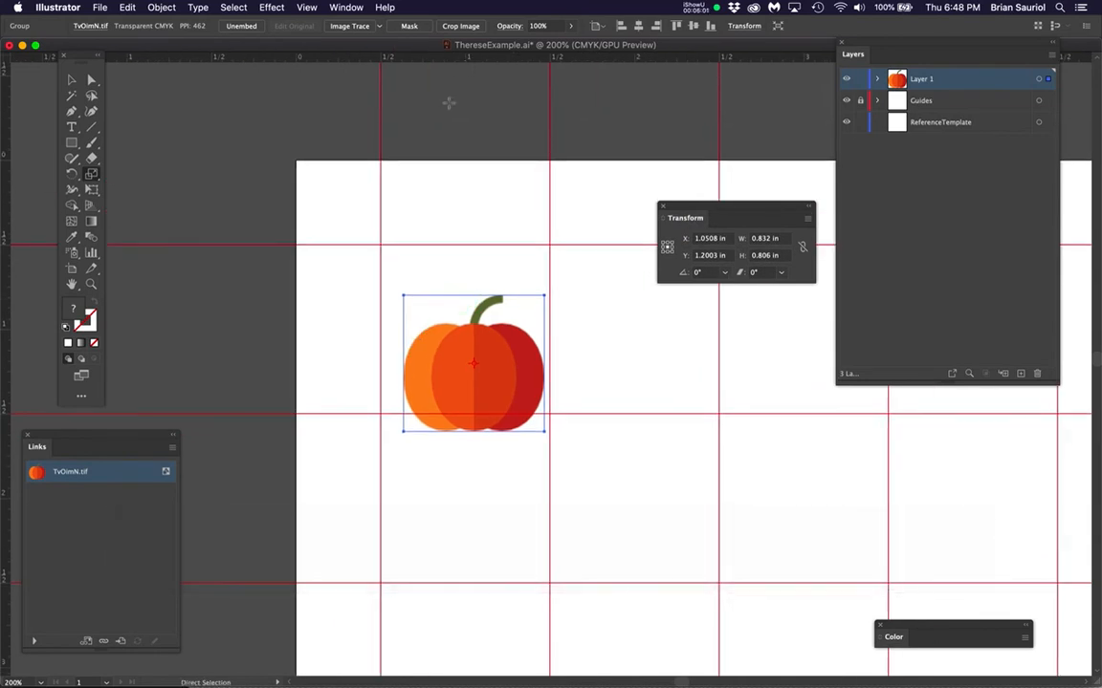
left_click(696, 238)
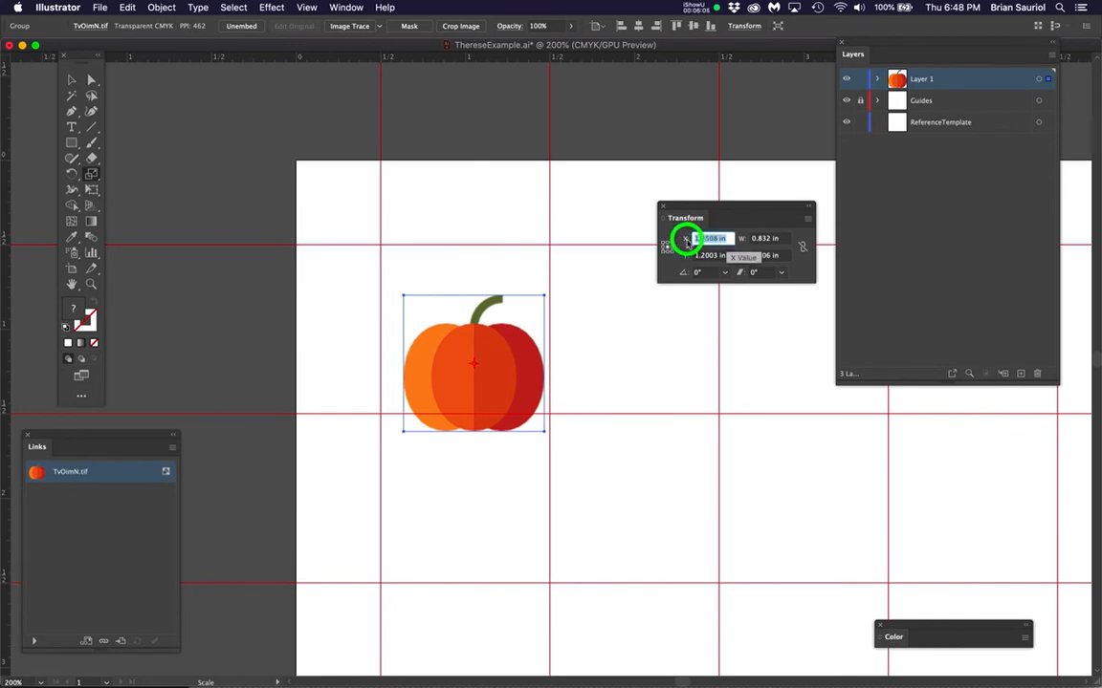
type("1")
key("Tab")
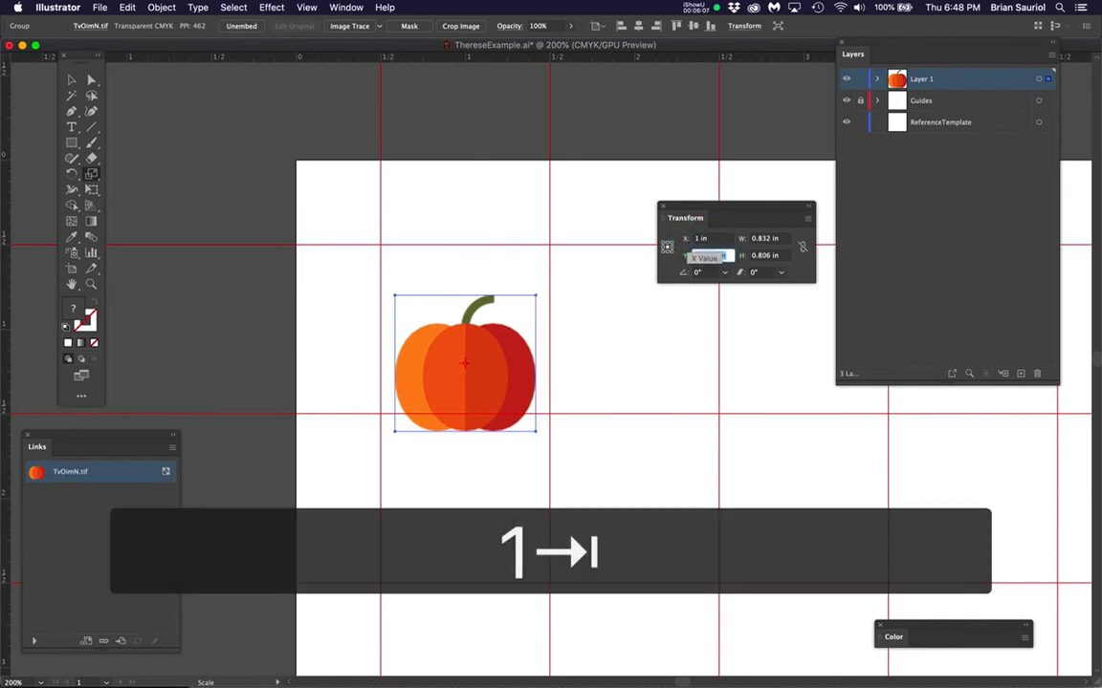
type("1")
key("Return")
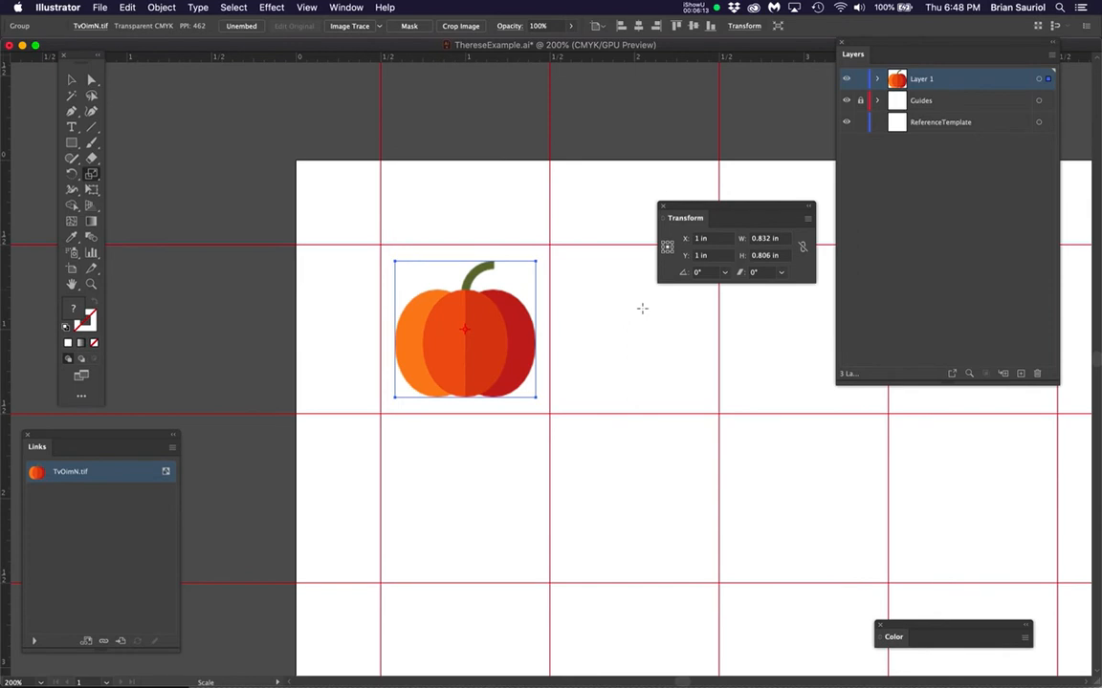
left_click_drag(650, 361, 585, 400)
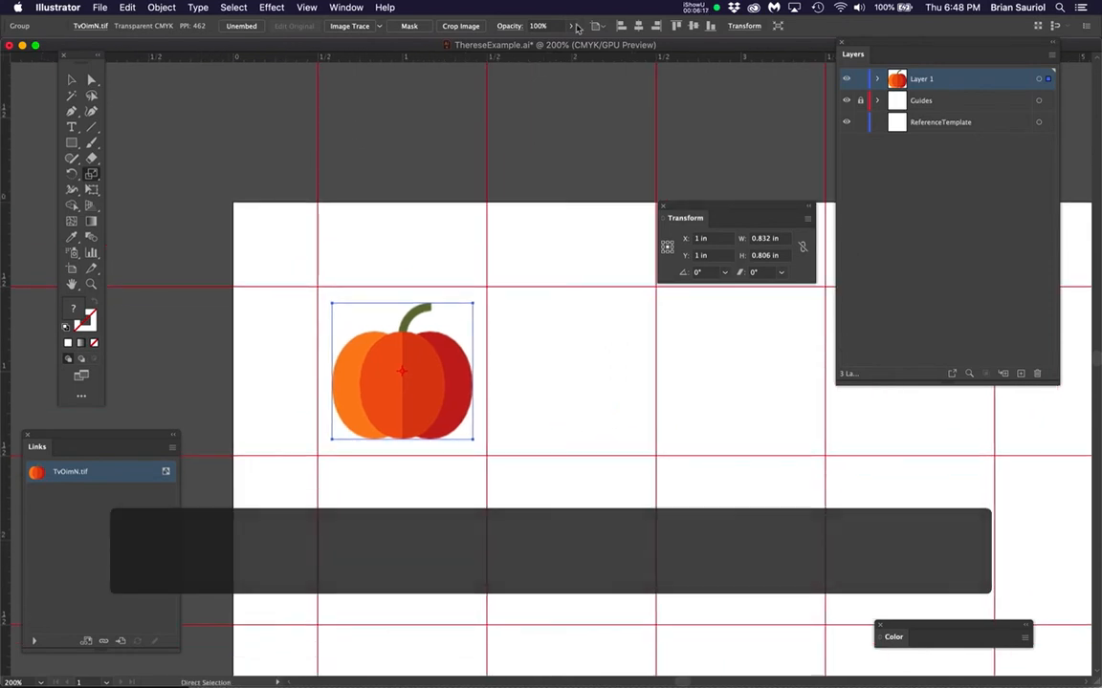
left_click_drag(729, 208, 718, 130)
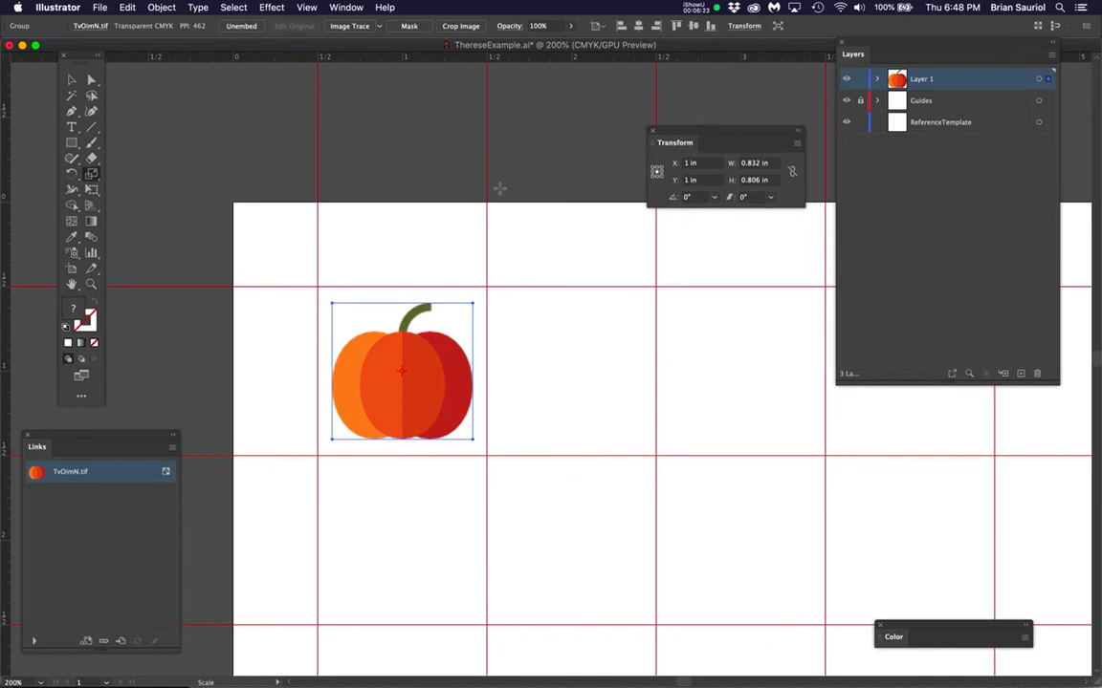
key("super+s")
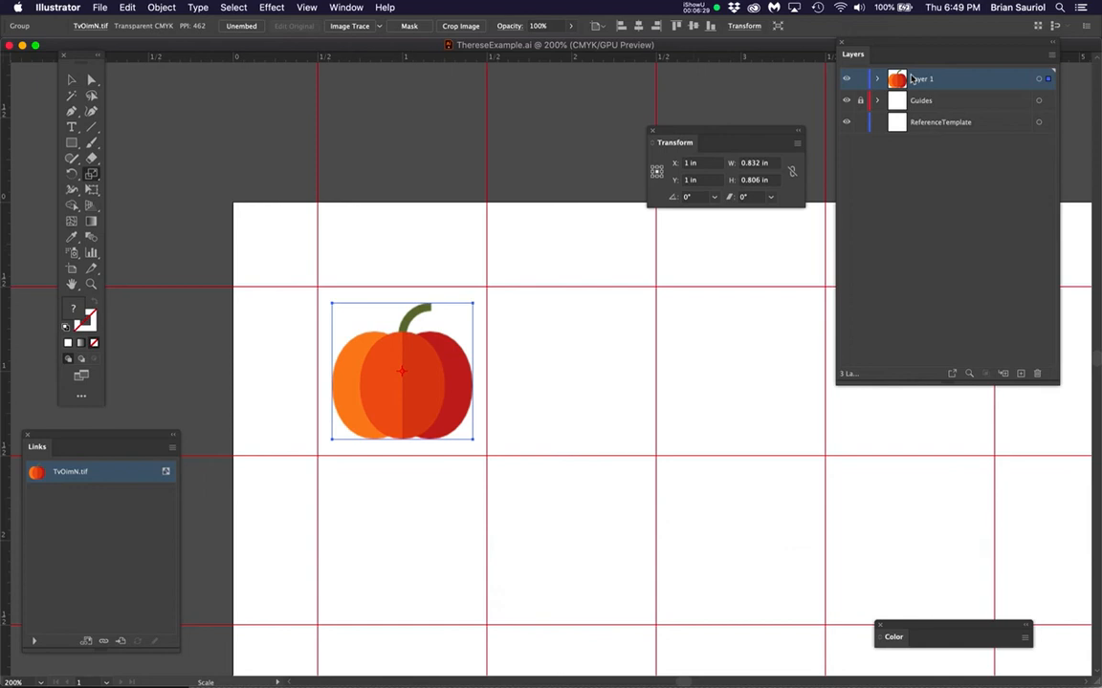
- Move the pumpkin image out of its group in Layer 1 into the ReferenceTemplate layer, and delete the empty Layer 1
left_click_drag(906, 46, 897, 102)
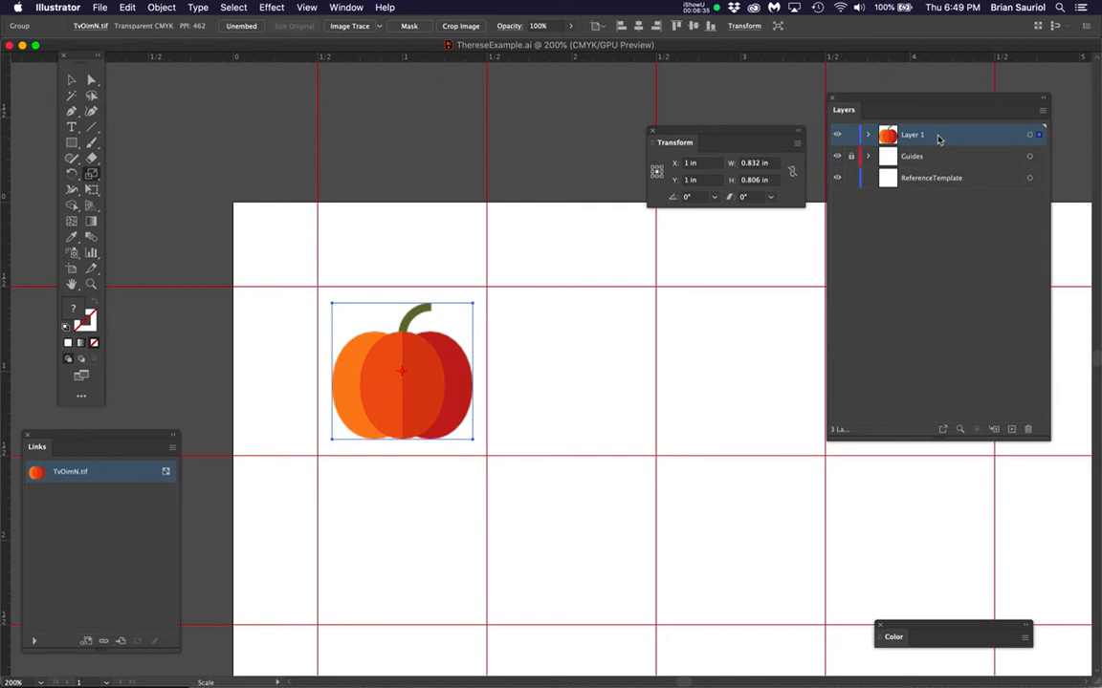
left_click(869, 137)
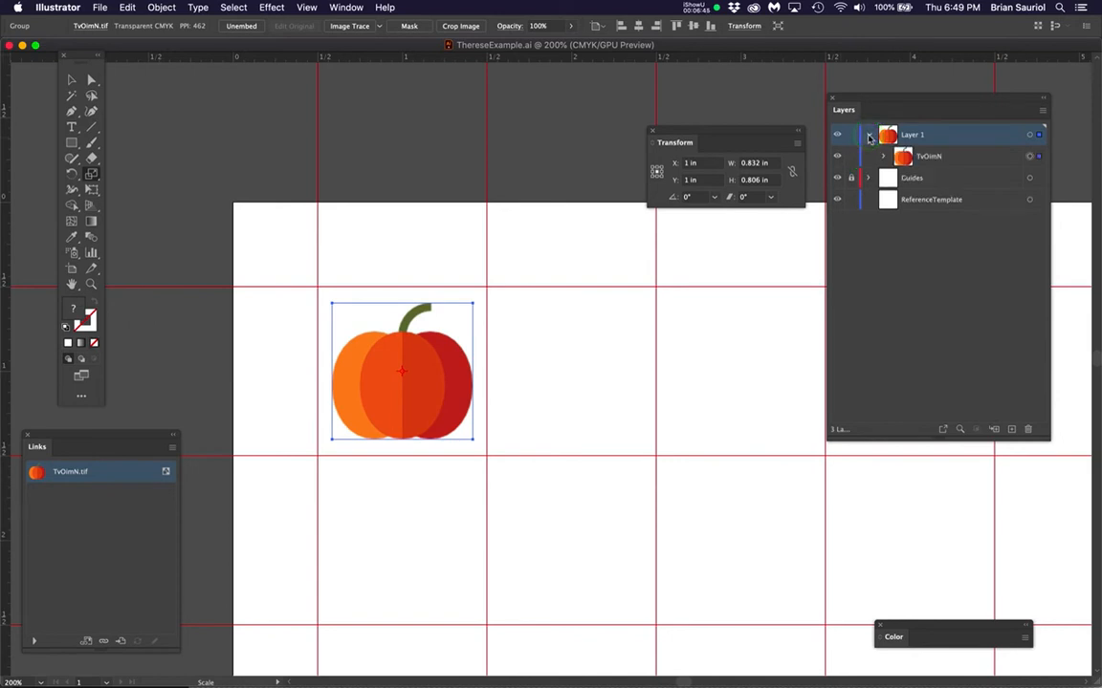
left_click(885, 158)
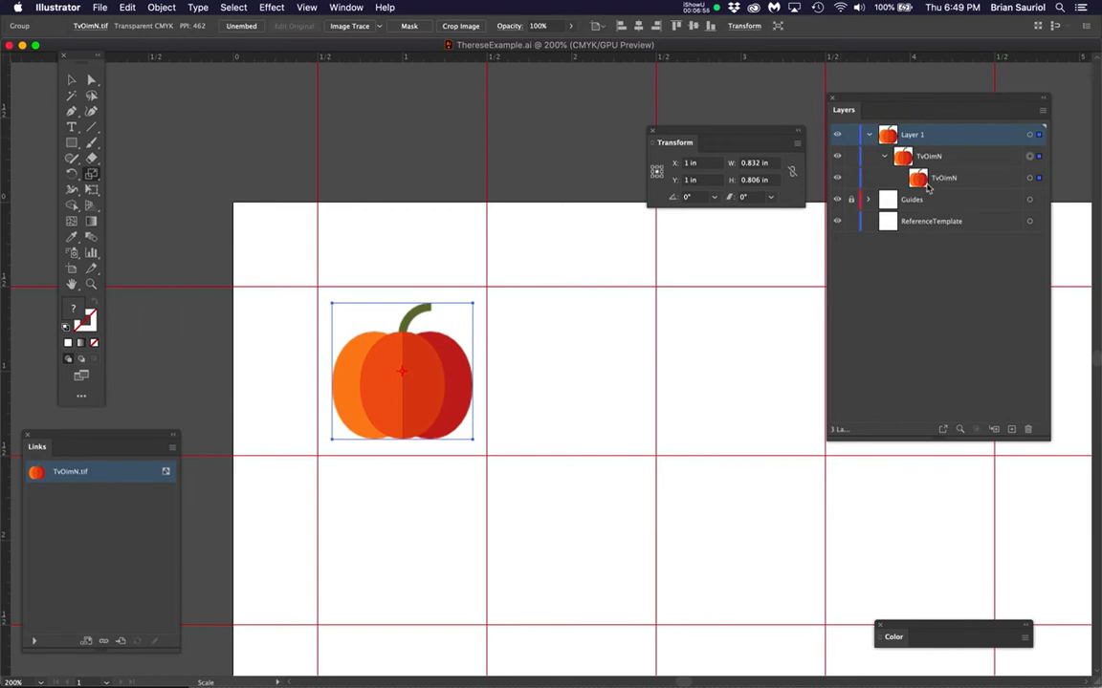
left_click_drag(968, 182, 977, 227)
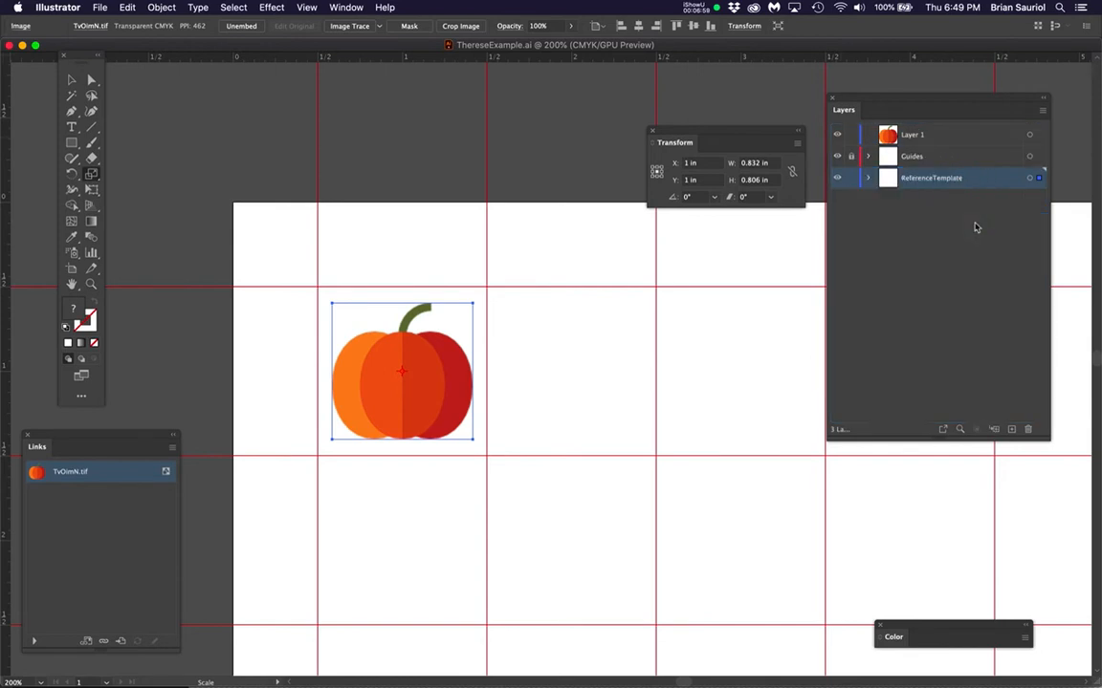
left_click_drag(925, 140, 1025, 430)
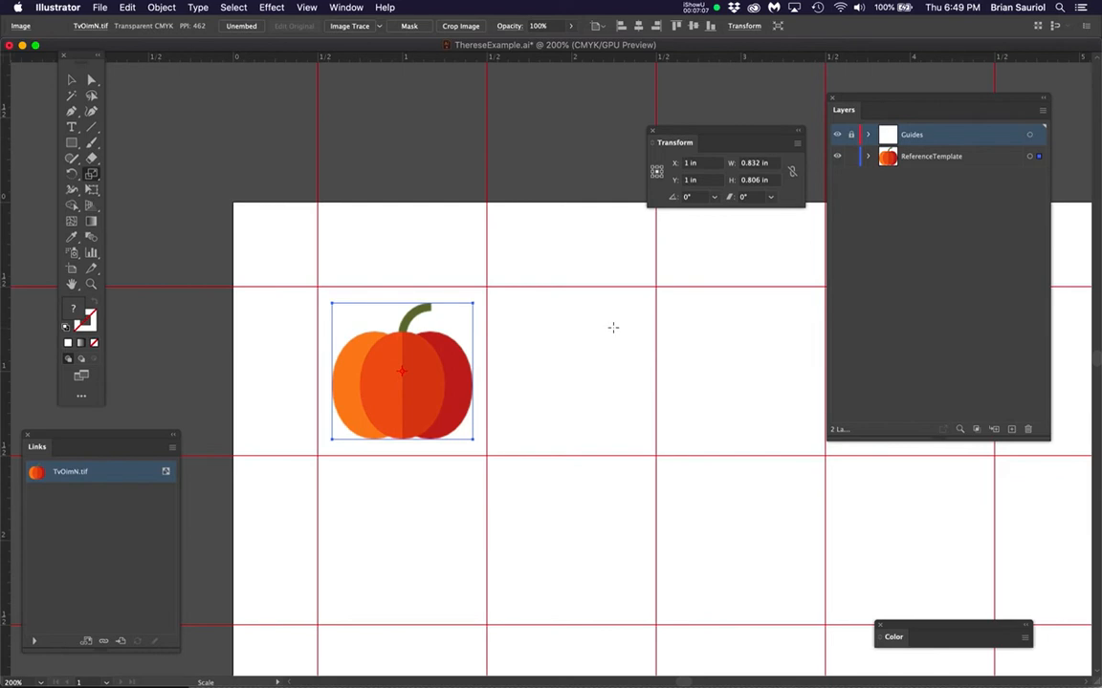
- Turn off Paste Remembers Layers and save the document with ReferenceTemplate as the active layer
left_click(1043, 111)
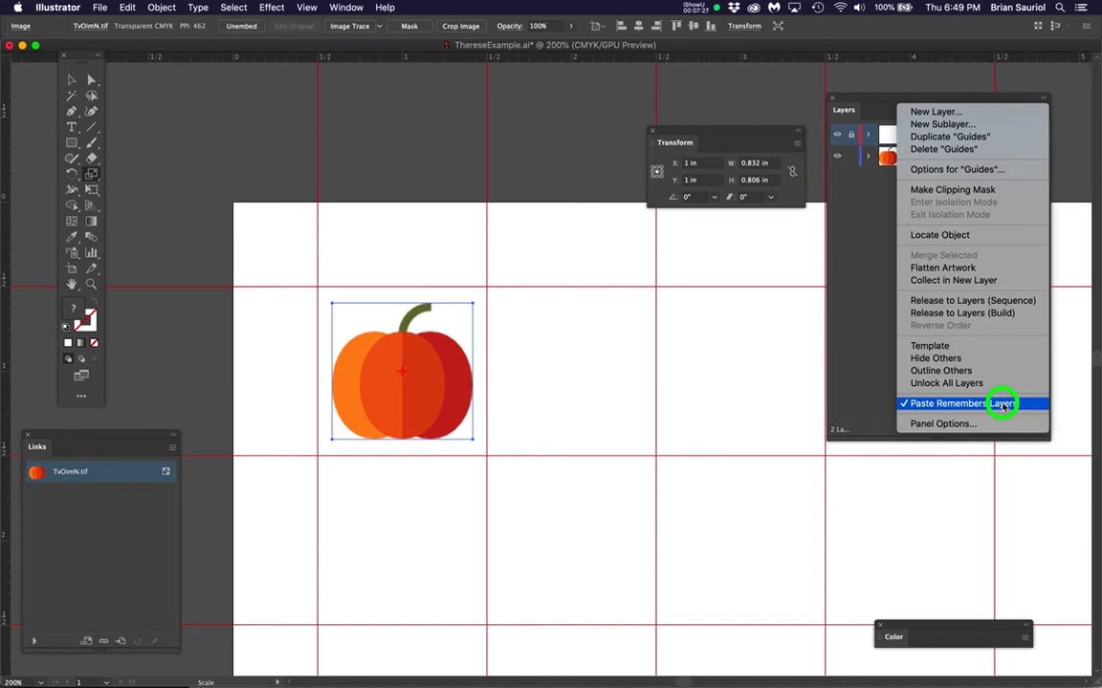
left_click(980, 405)
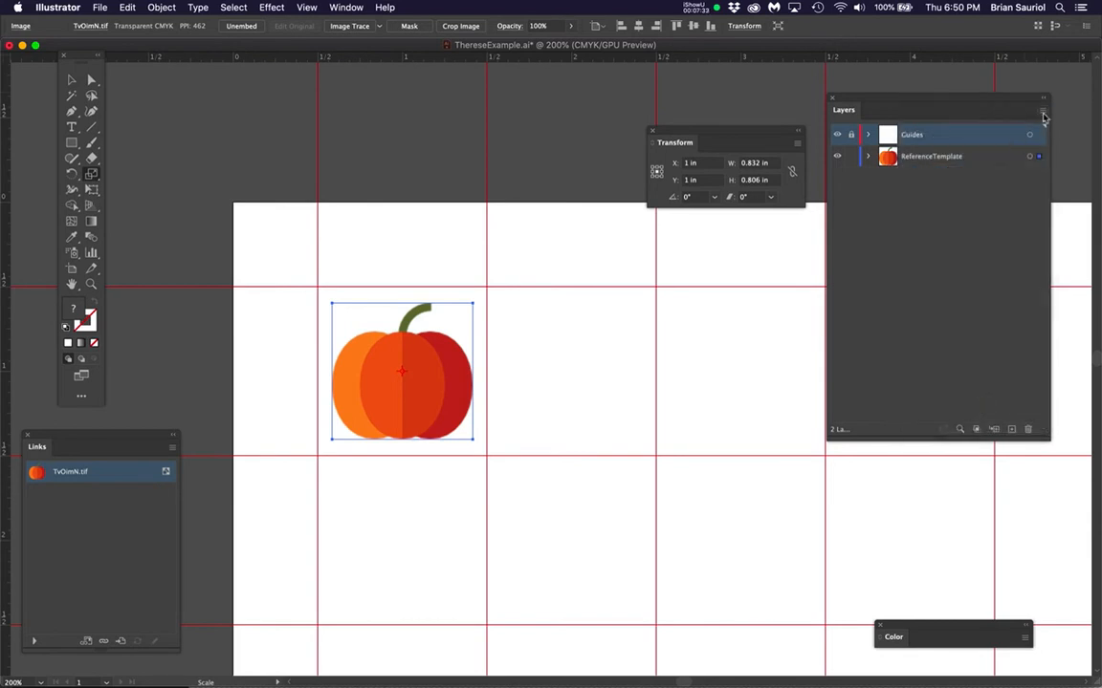
left_click(1043, 115)
left_click(1044, 115)
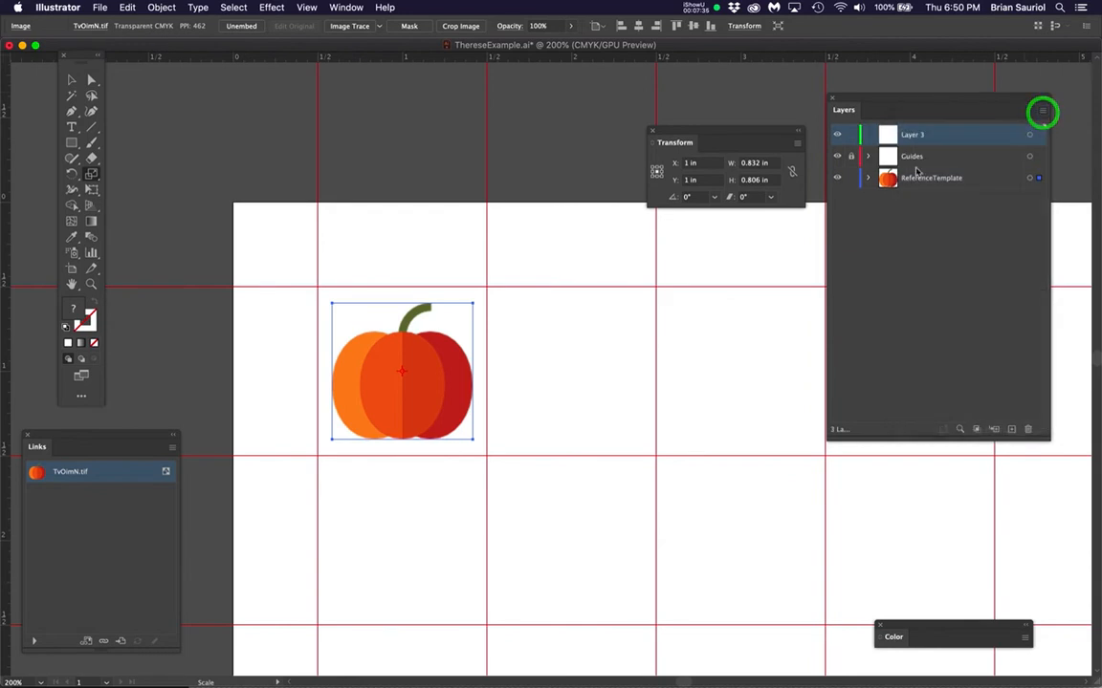
left_click(409, 292)
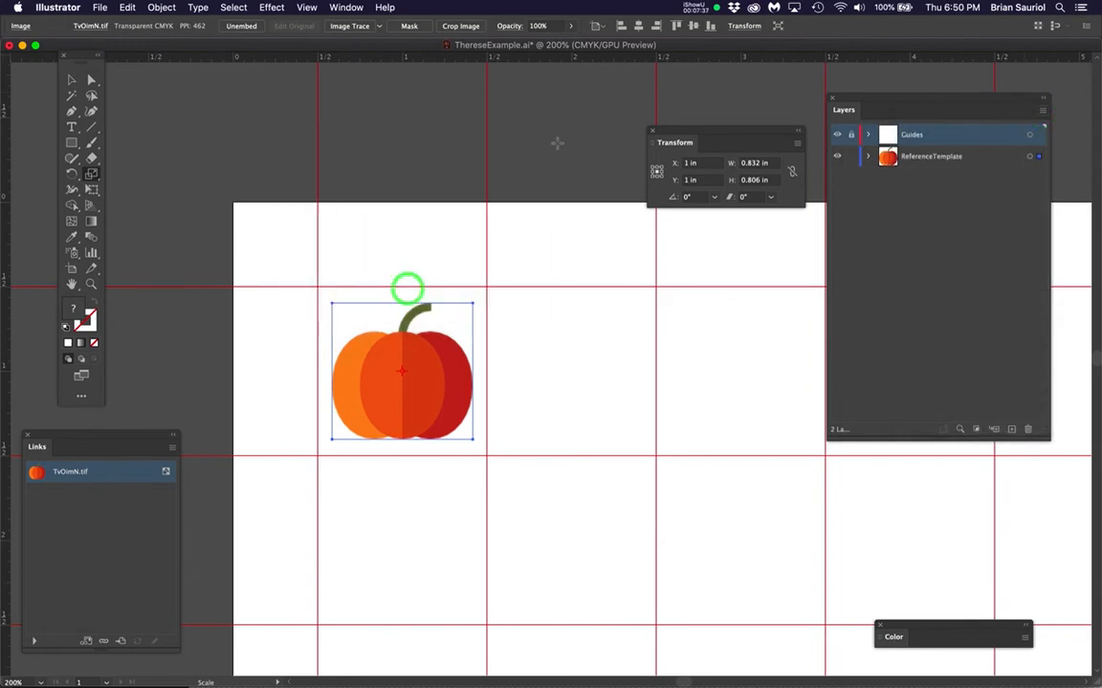
key("super+s")
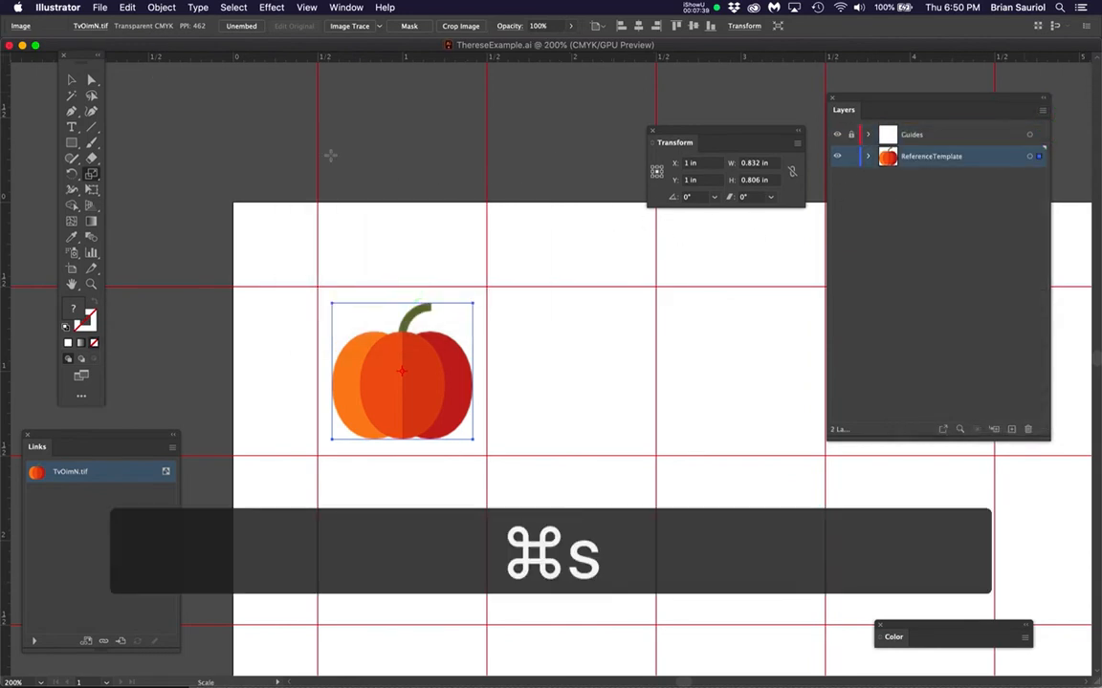
- Switch to Photoshop and move the pumpkin's marquee selection onto the leaf, aligning it with the leaf's top and side edges
mouse_move(2, 262)
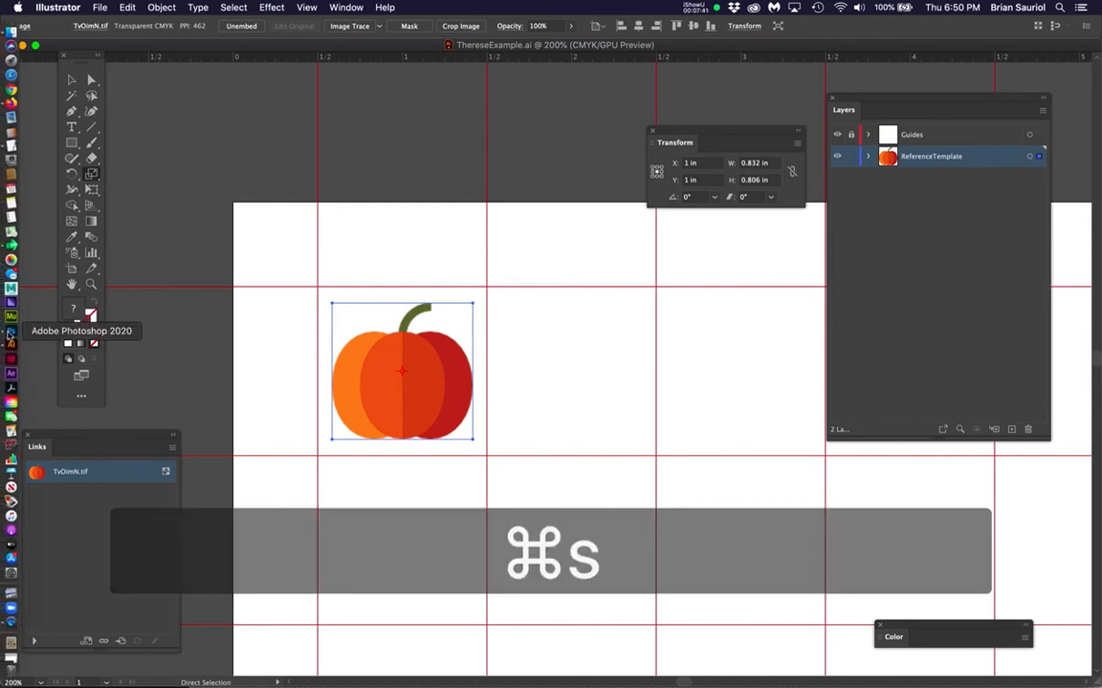
left_click(10, 330)
scroll(559, 228, "down", 6)
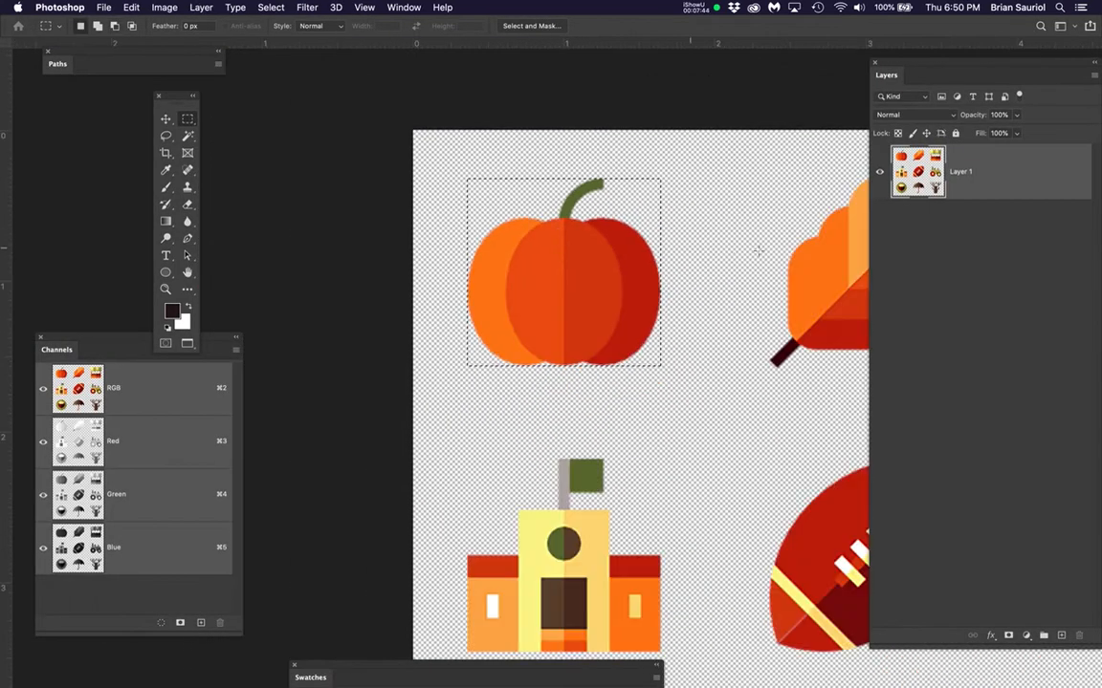
left_click(611, 263)
left_click_drag(658, 261, 559, 204)
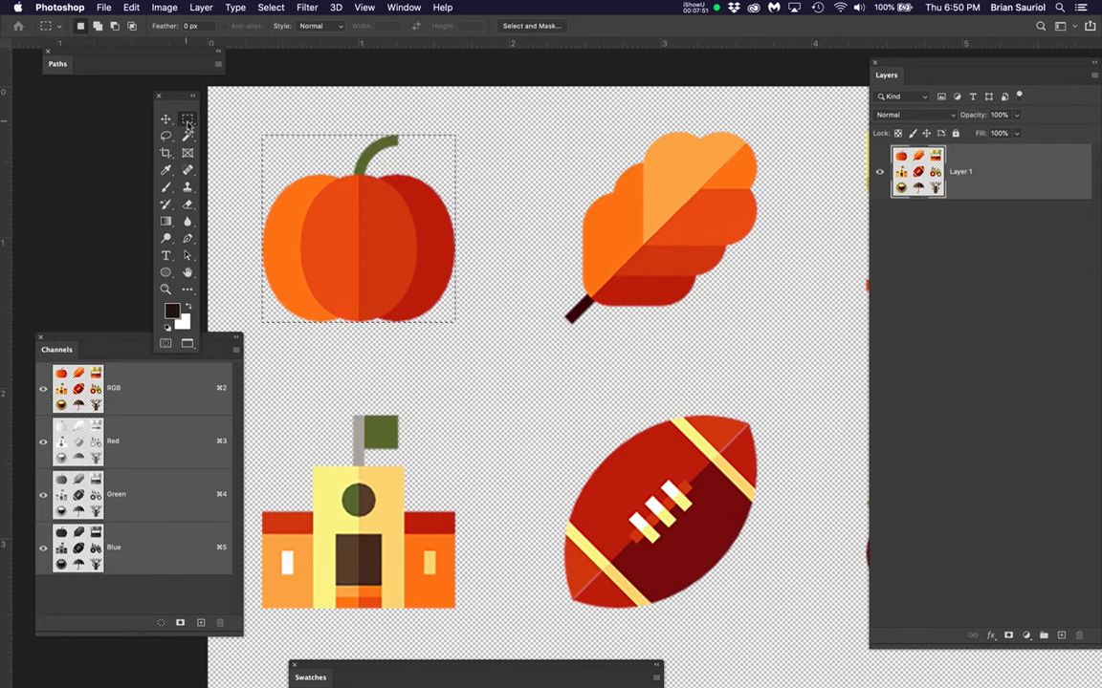
scroll(522, 319, "up", 2)
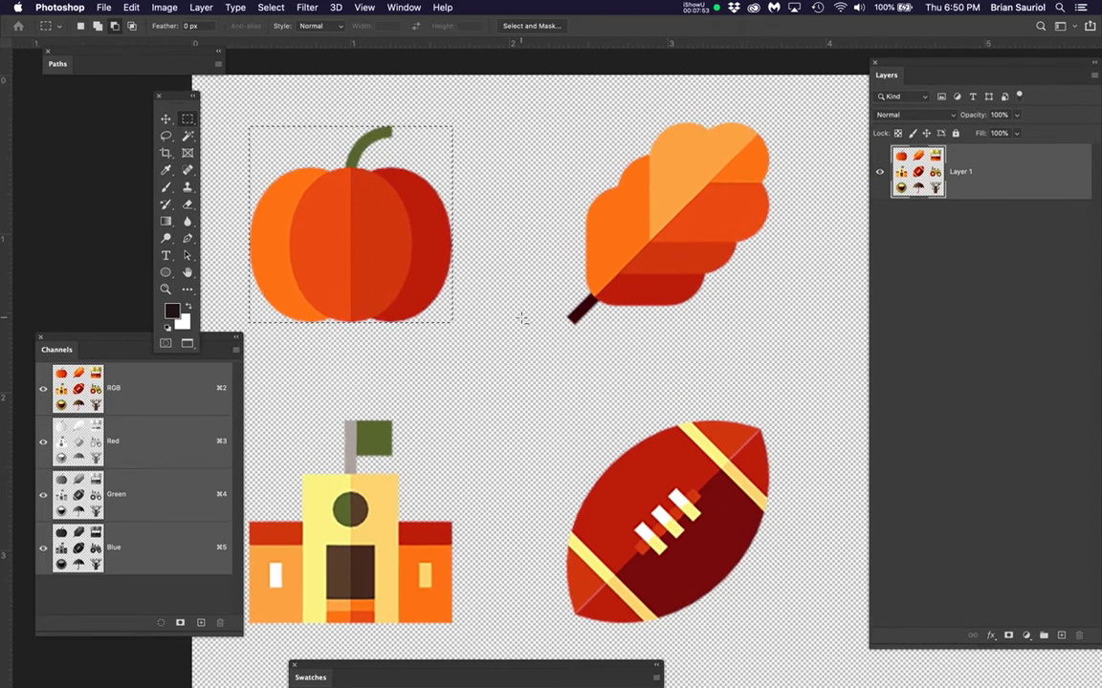
scroll(522, 319, "up", 1)
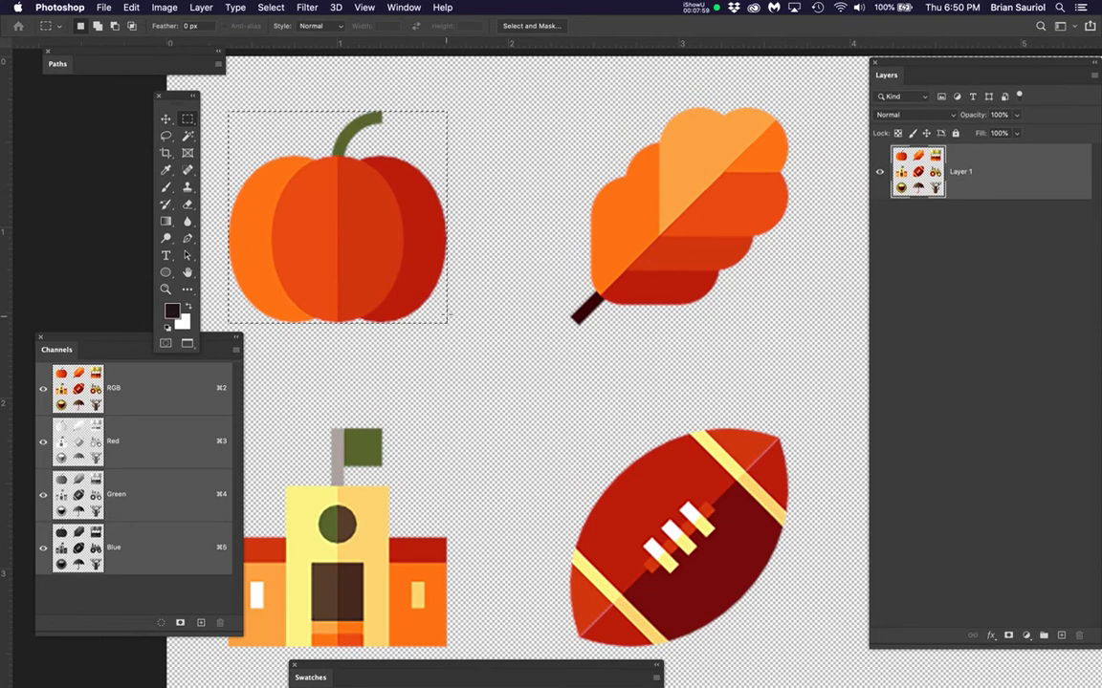
left_click_drag(446, 314, 788, 312)
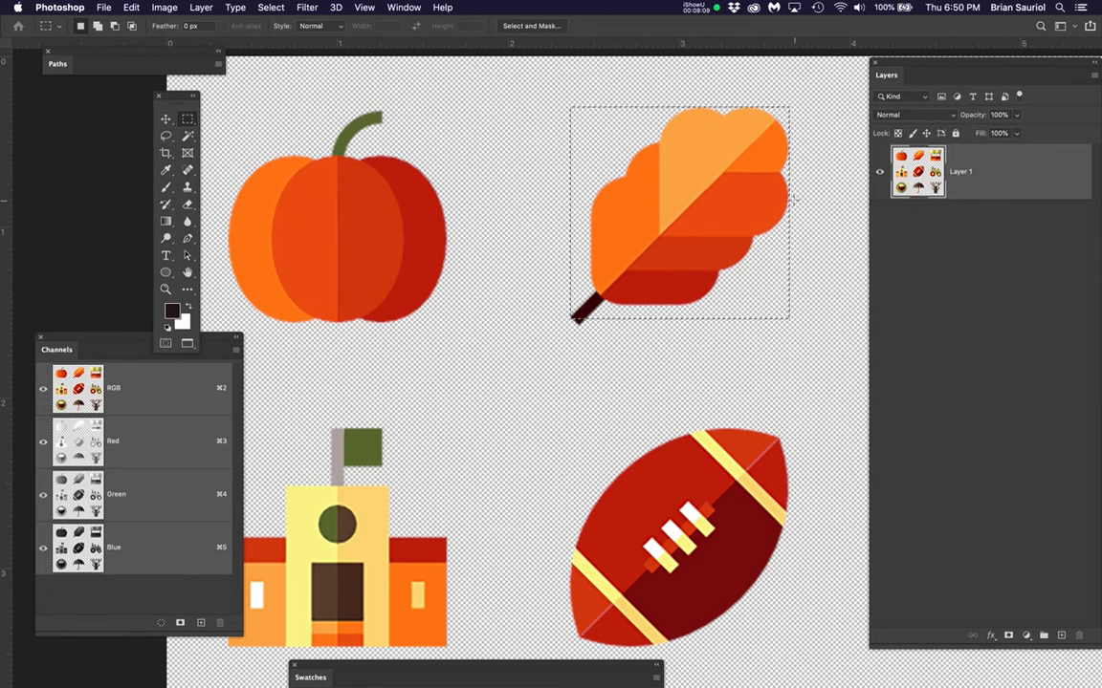
scroll(815, 170, "up", 5)
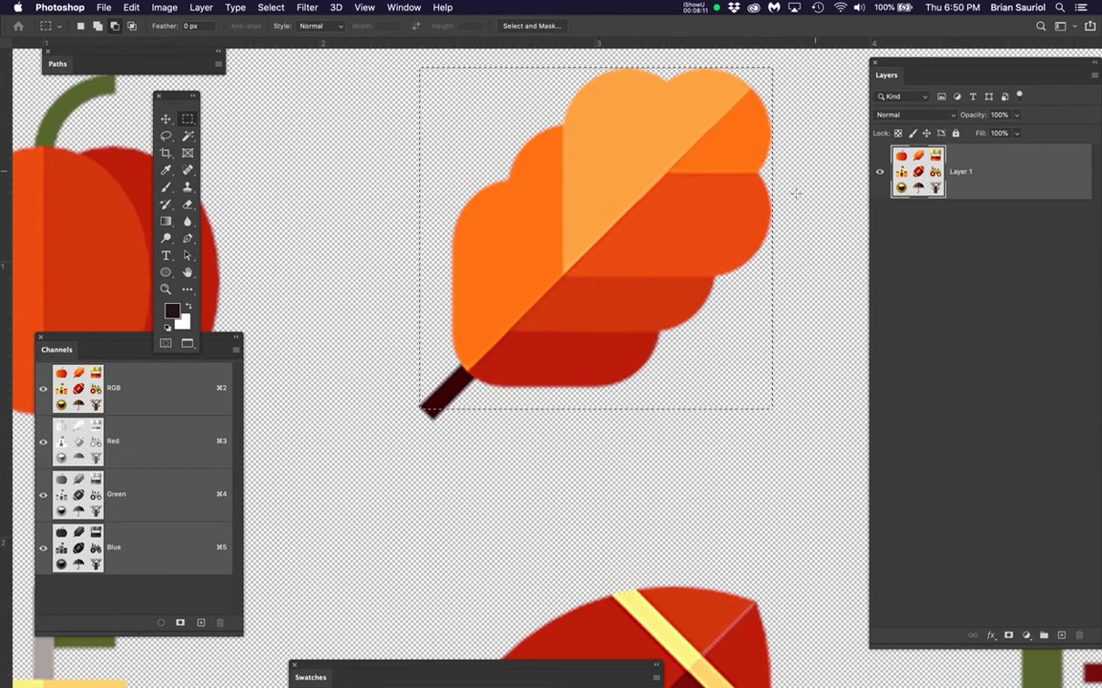
left_click_drag(792, 227, 787, 298)
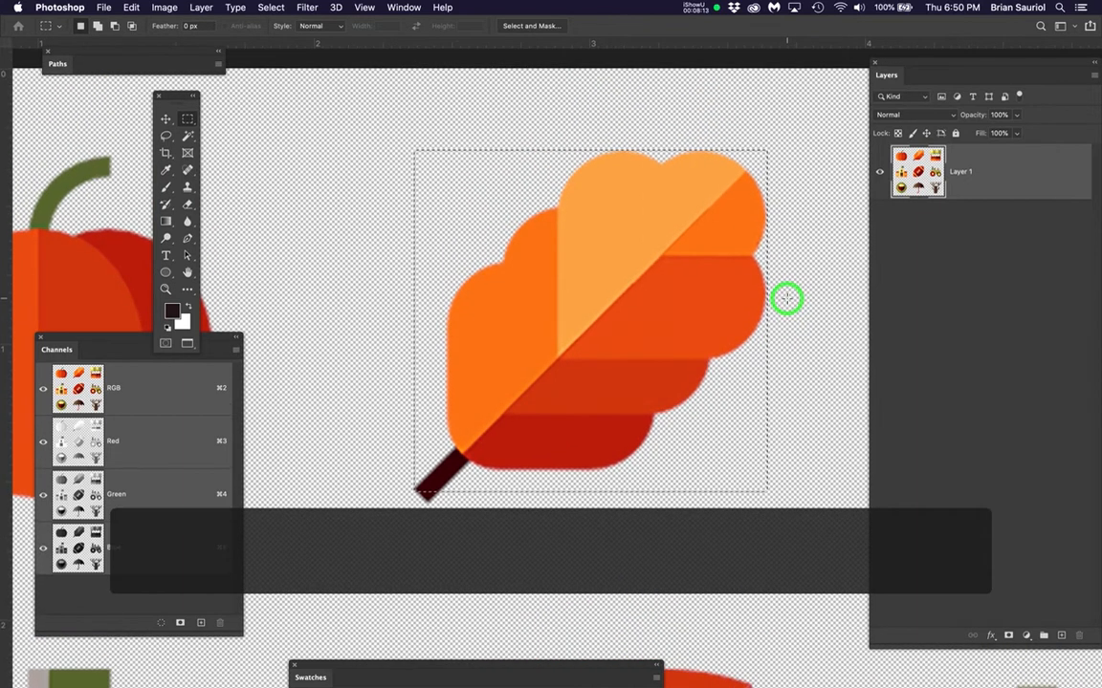
- Nudge the marquee to the leaf's left edge and extend the selection's lower edge past the stem tip, making it 1.28 in square
key("Left")
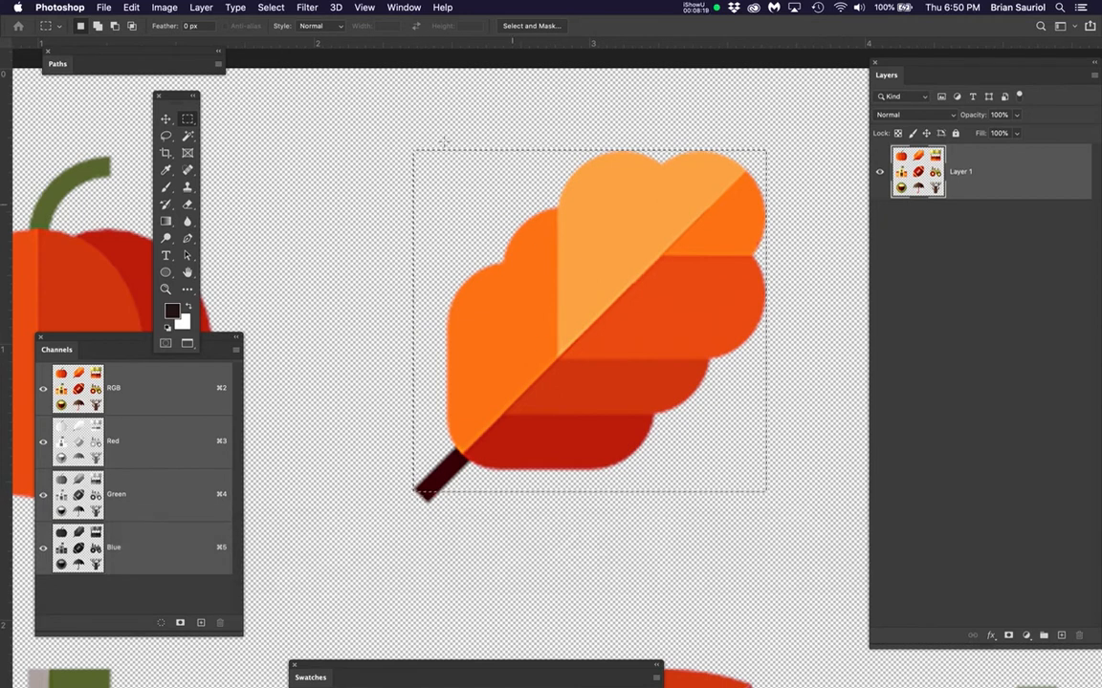
left_click(265, 7)
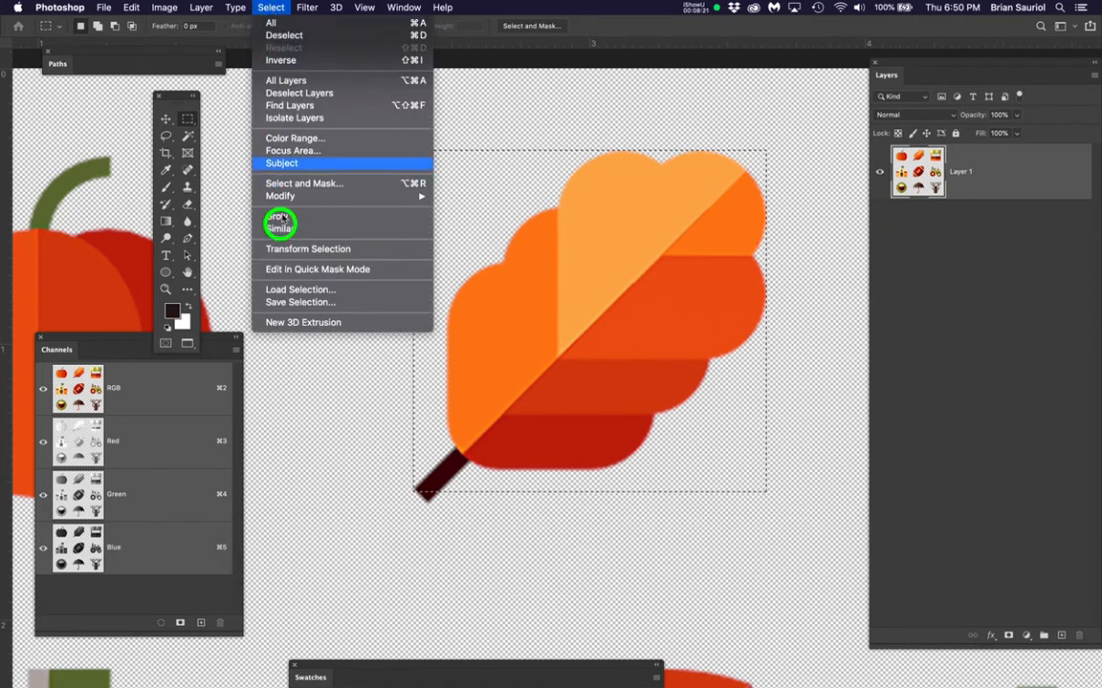
left_click(285, 250)
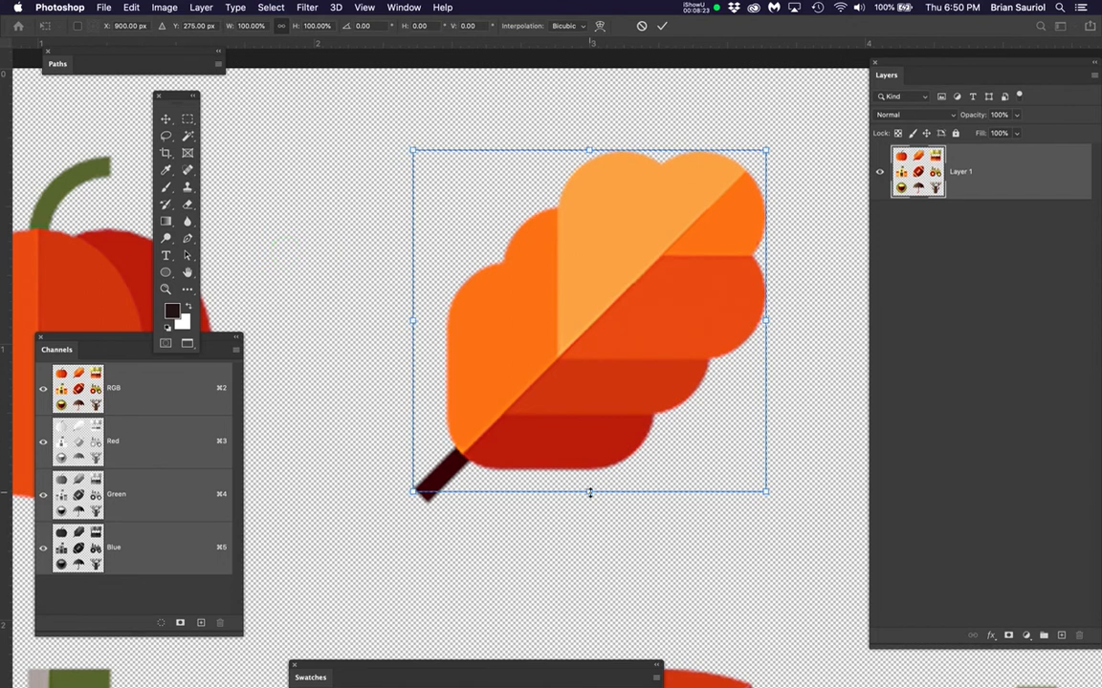
left_click_drag(588, 495, 586, 502)
key("super+z")
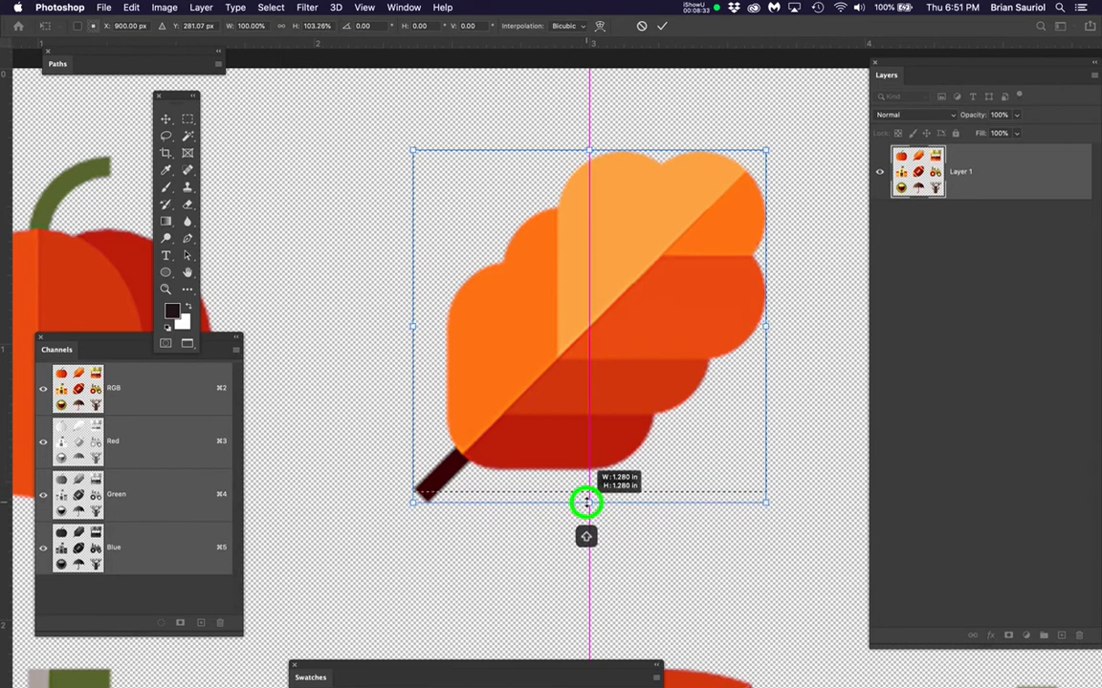
left_click_drag(586, 502, 586, 502)
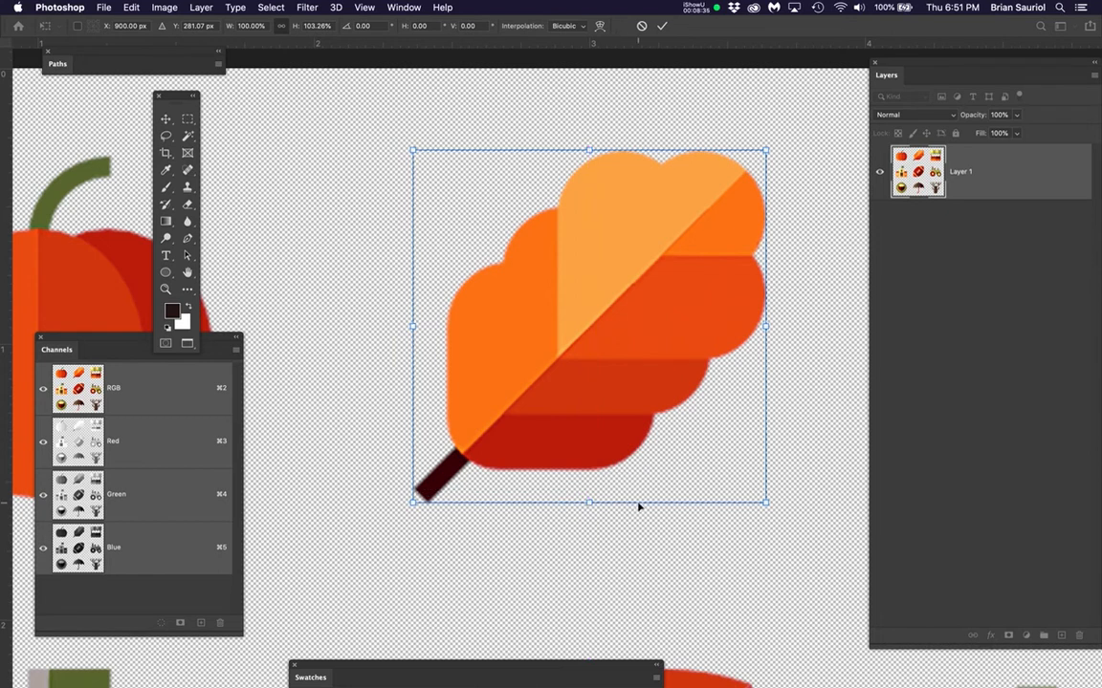
key("Return")
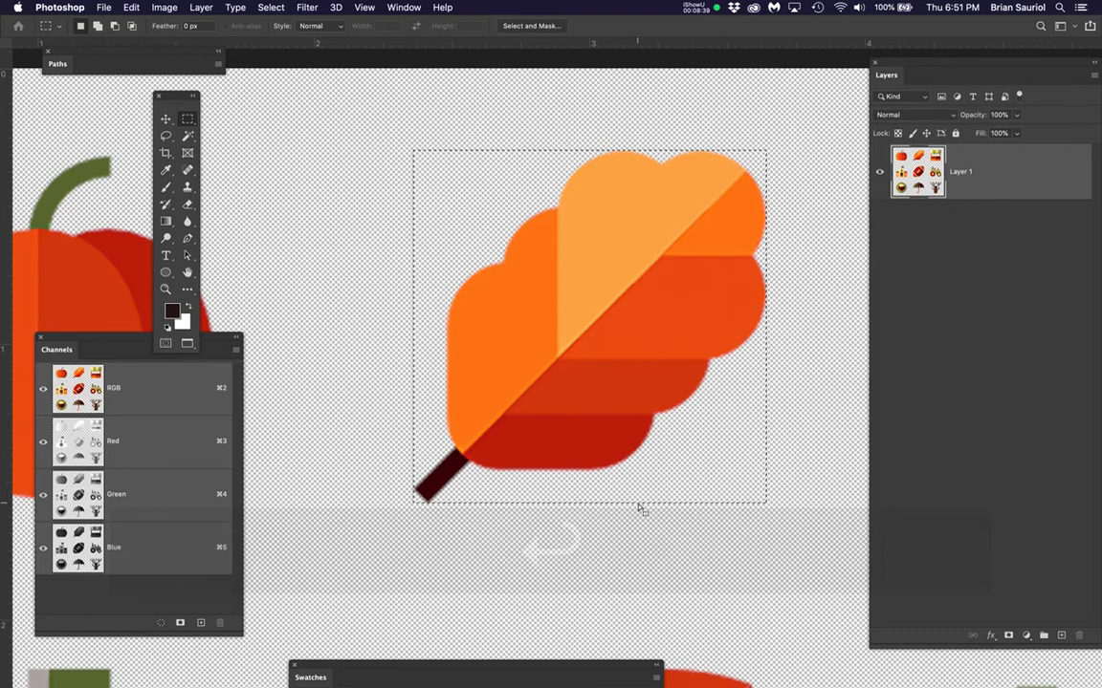
- Copy the selected leaf, switch to Illustrator, deselect the pumpkin, and paste the leaf into the ReferenceTemplate layer
key("super+c")
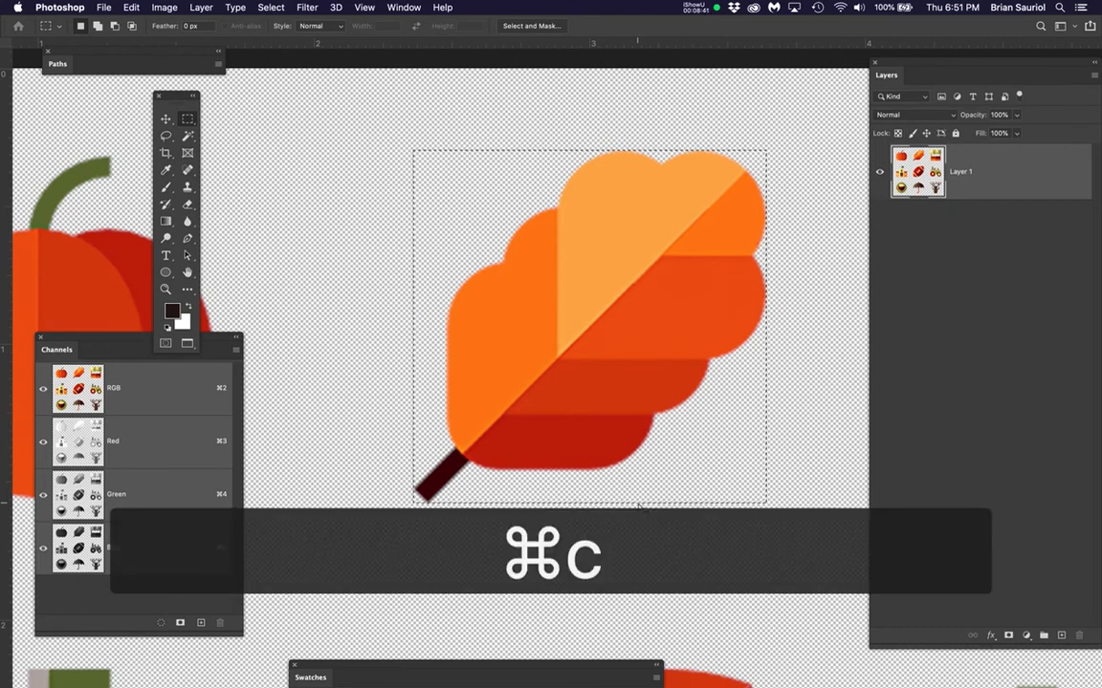
mouse_move(10, 310)
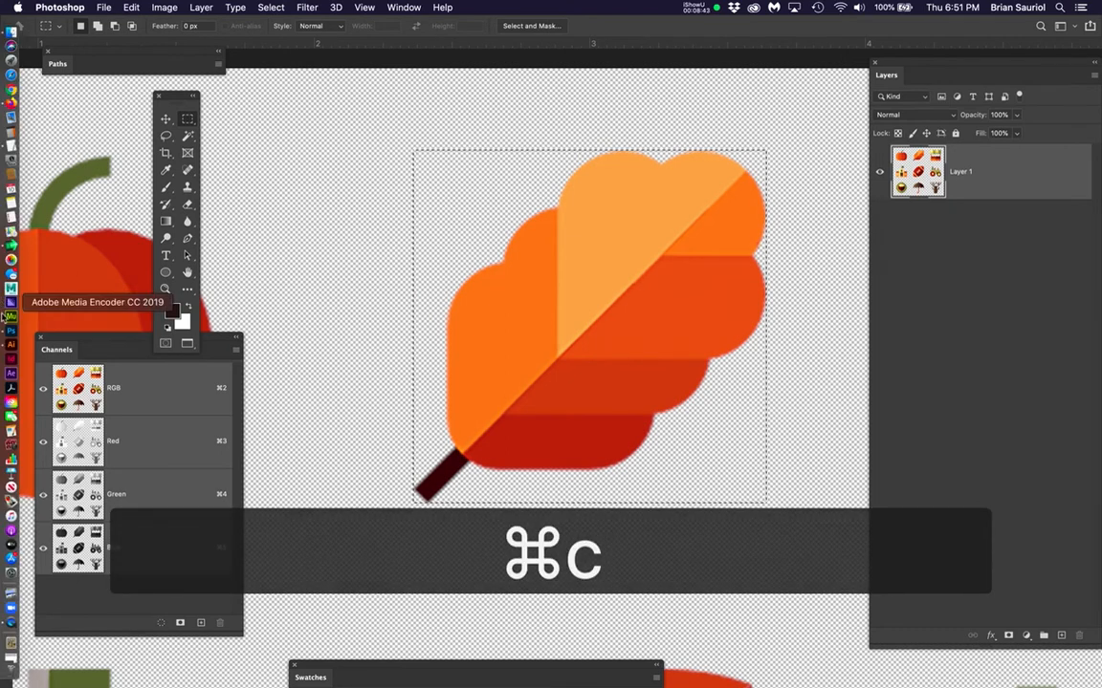
left_click(11, 347)
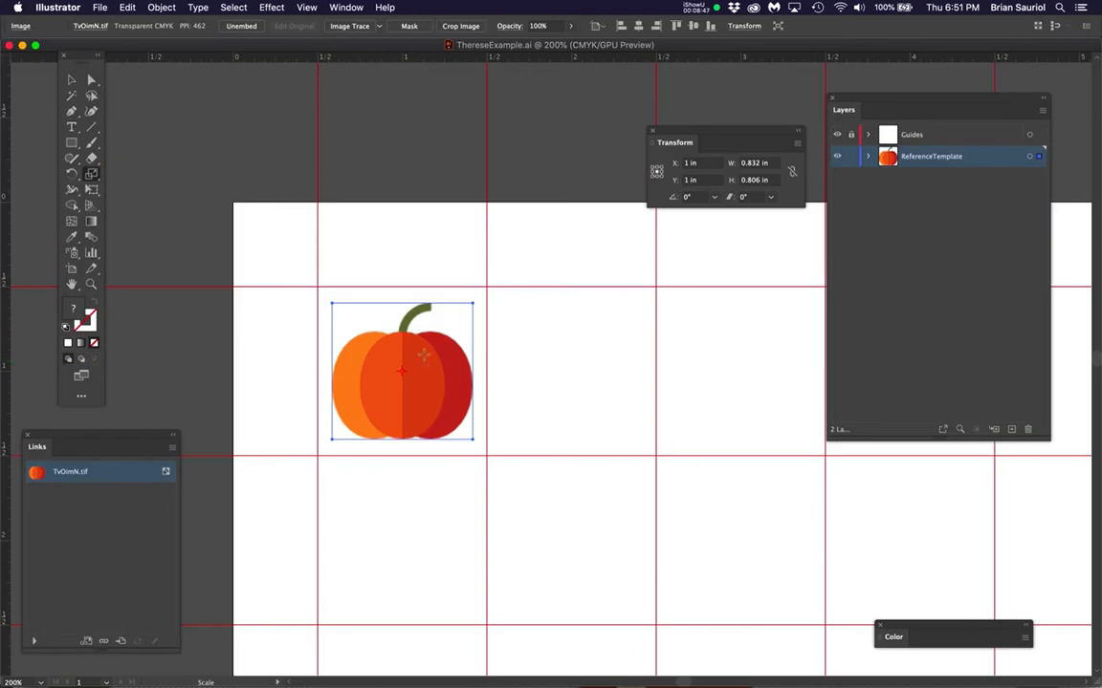
left_click(91, 80)
left_click(376, 226)
left_click(866, 156)
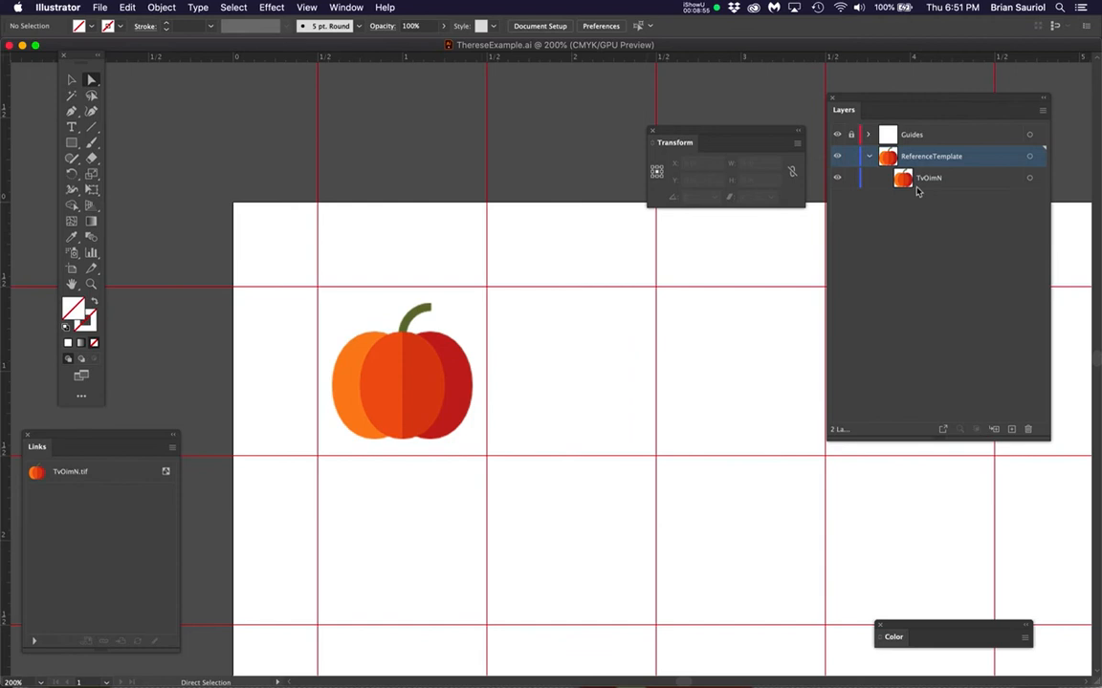
left_click(423, 244)
left_click_drag(591, 391, 510, 304)
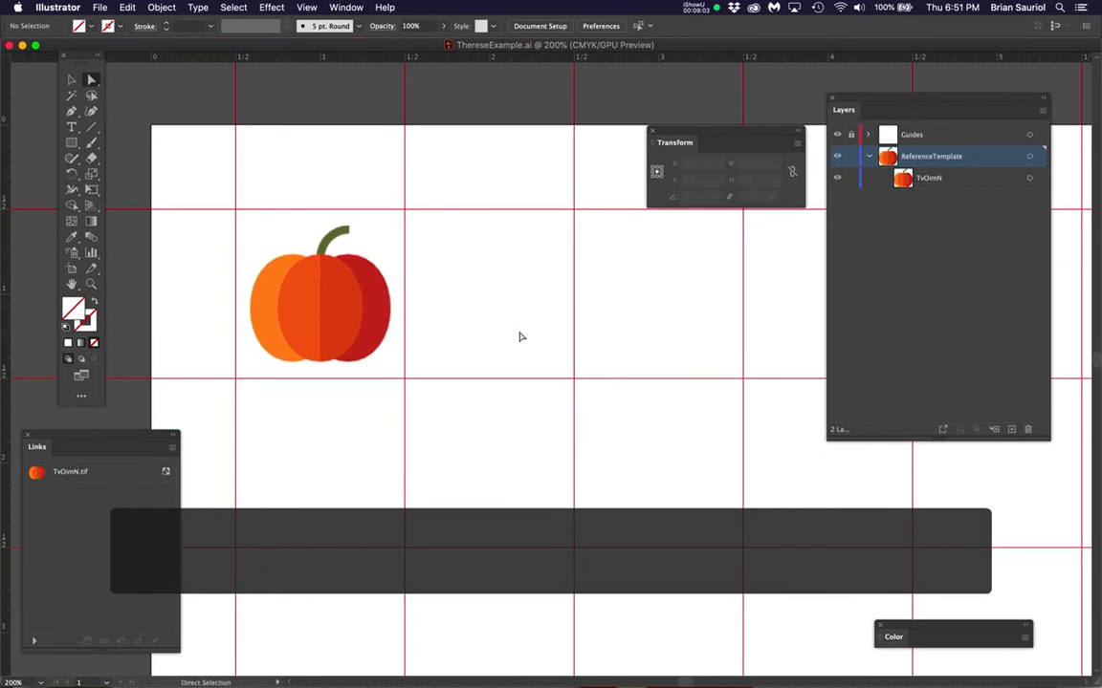
key("super+v")
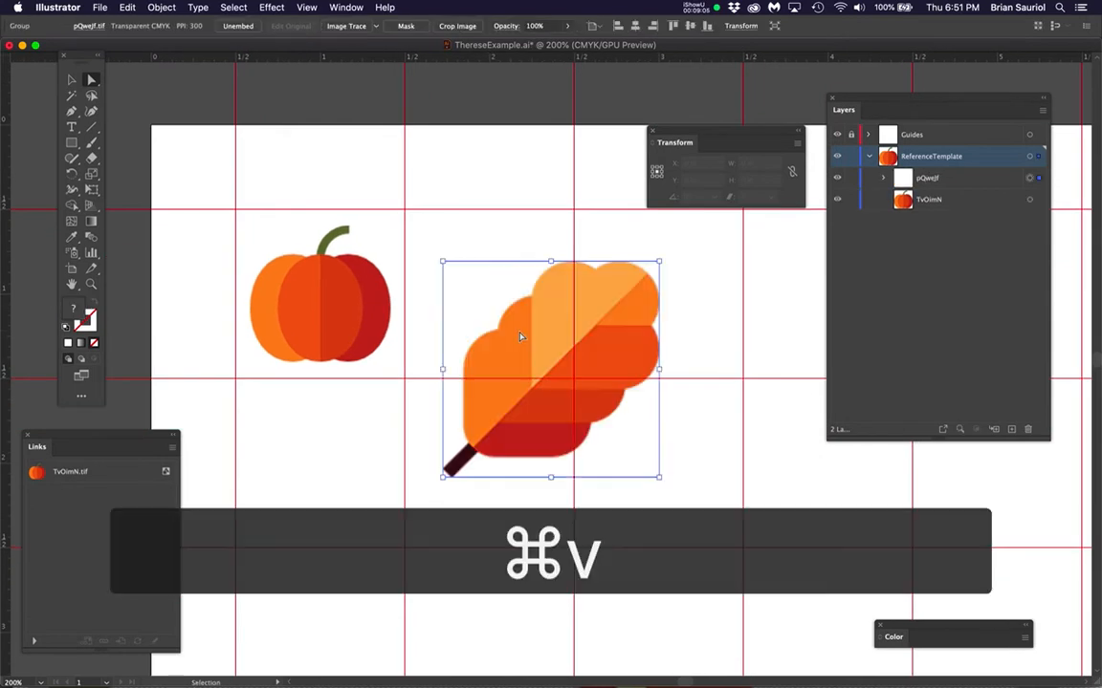
- Scale the pasted leaf uniformly to 65% and position its center at X 2 in, Y 1 in
double_click(91, 173)
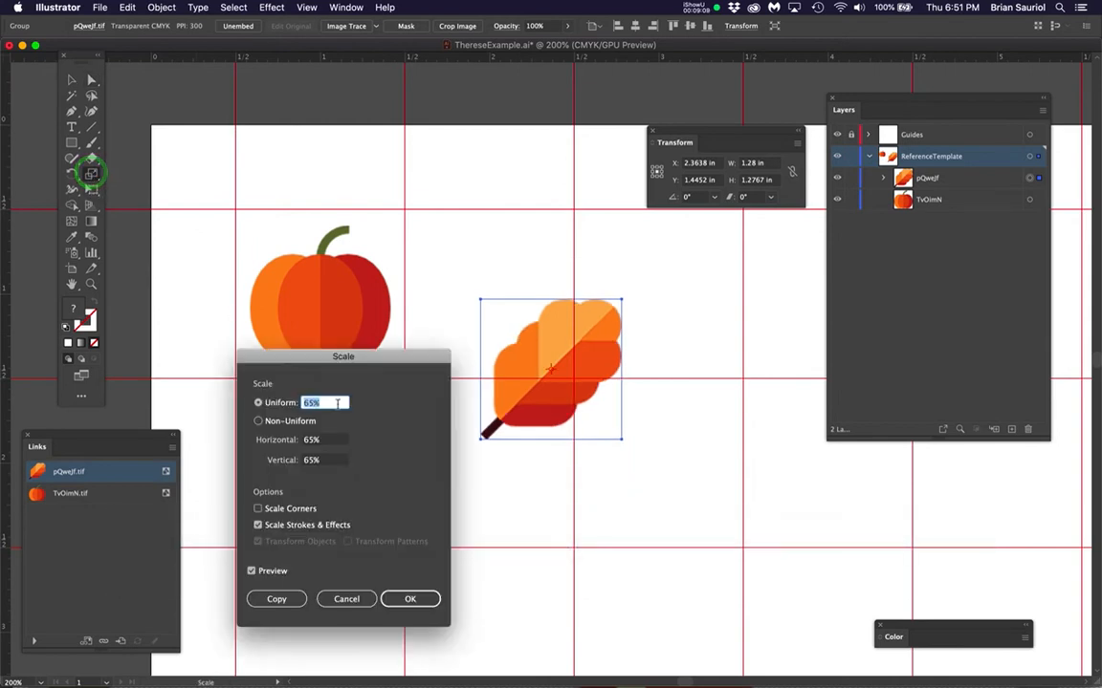
left_click(409, 598)
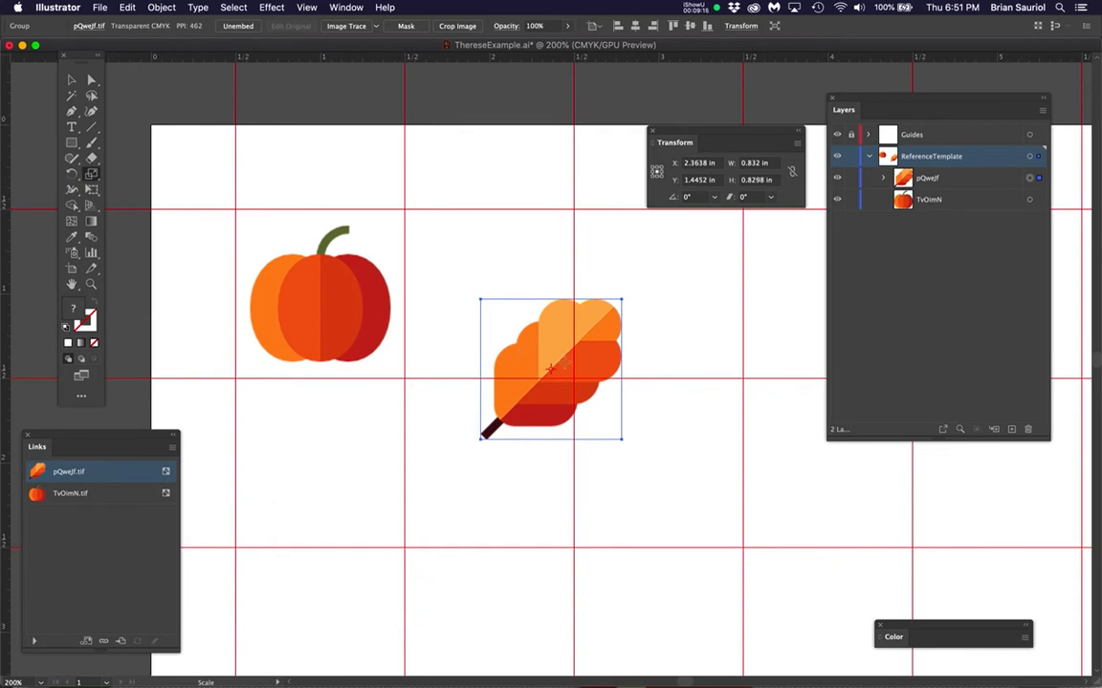
left_click(713, 165)
left_click(669, 165)
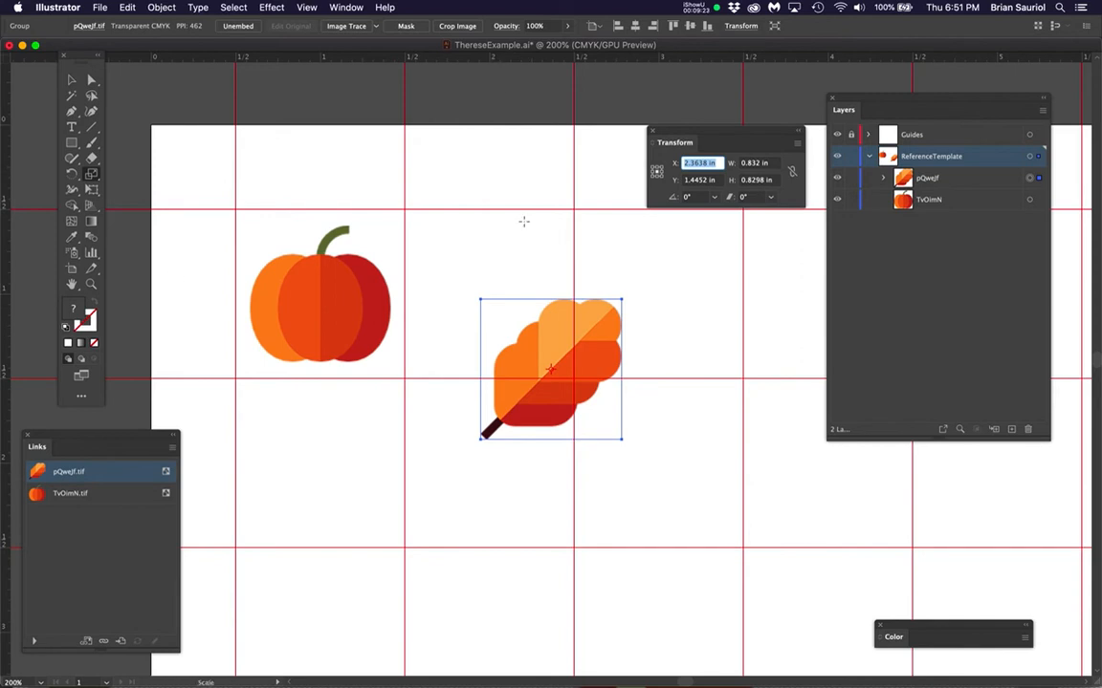
type("2")
key("Tab")
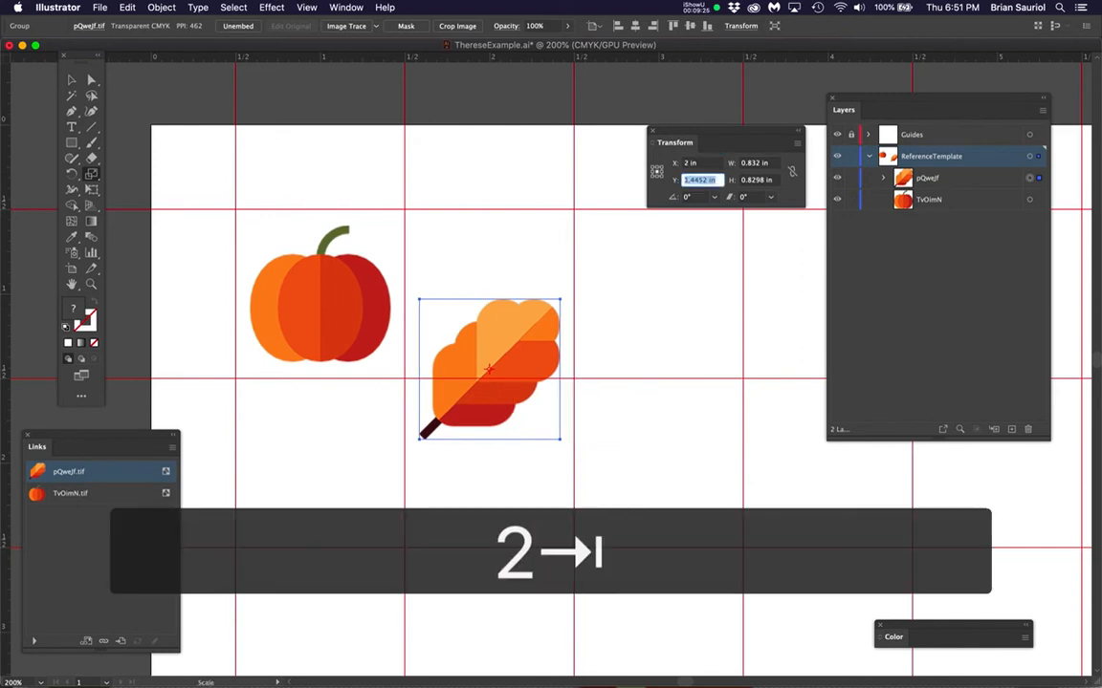
type("1")
key("Return")
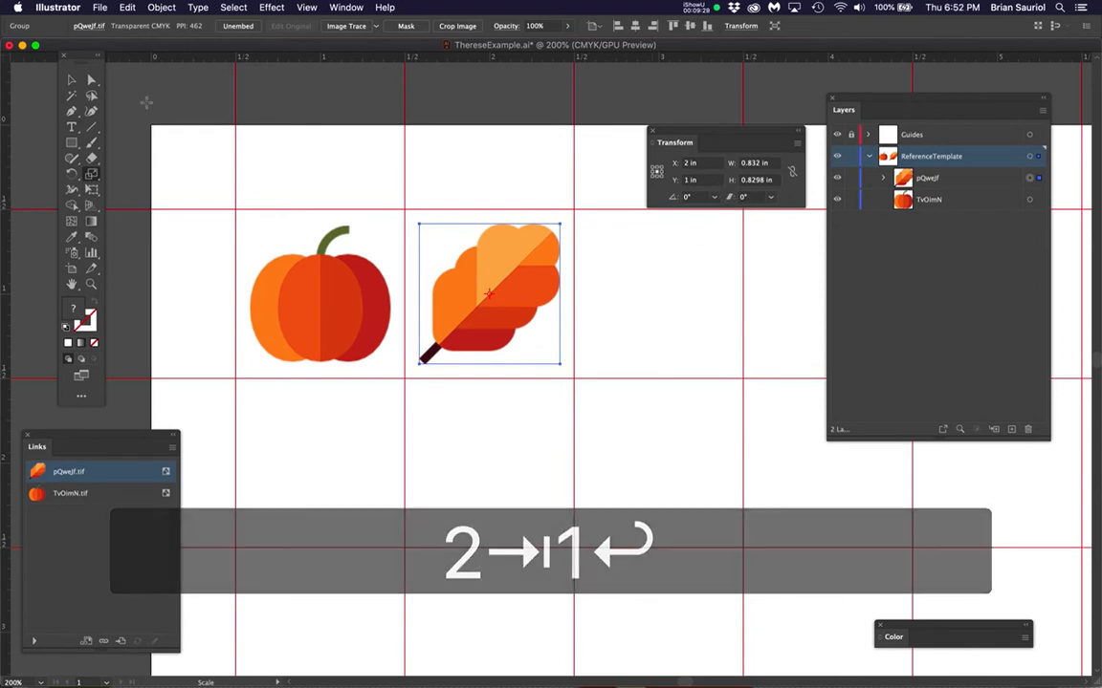
- Deselect the leaf, save the document, and move the Transform panel away from the empty third grid square
left_click(89, 79)
left_click(495, 177)
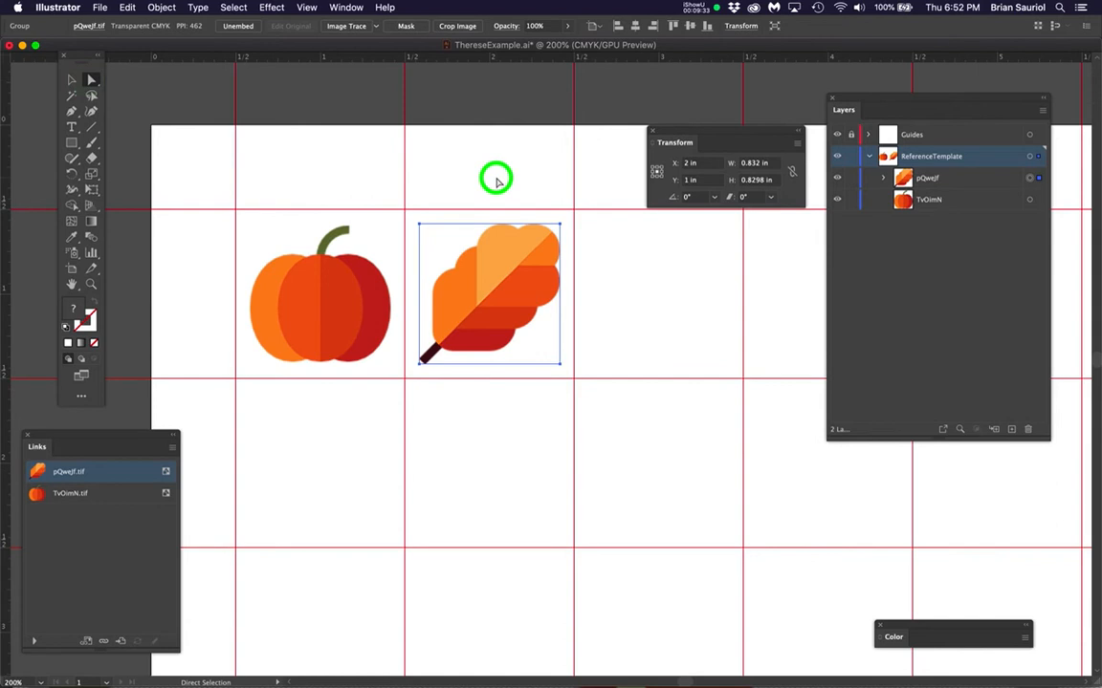
key("super+s")
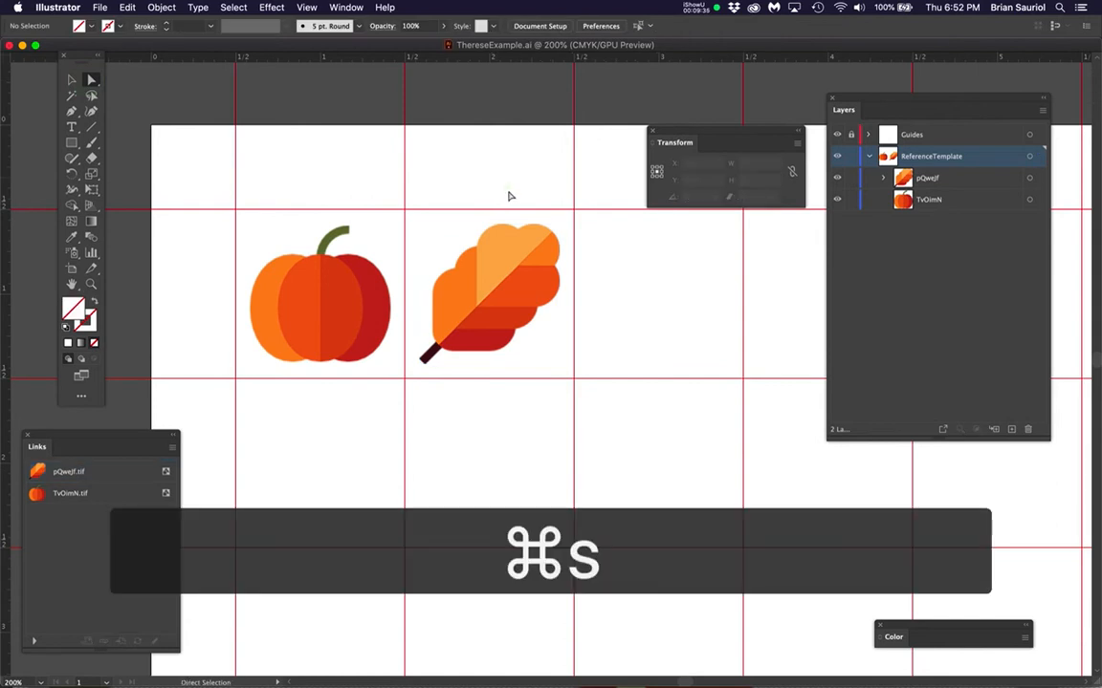
left_click_drag(744, 137, 308, 90)
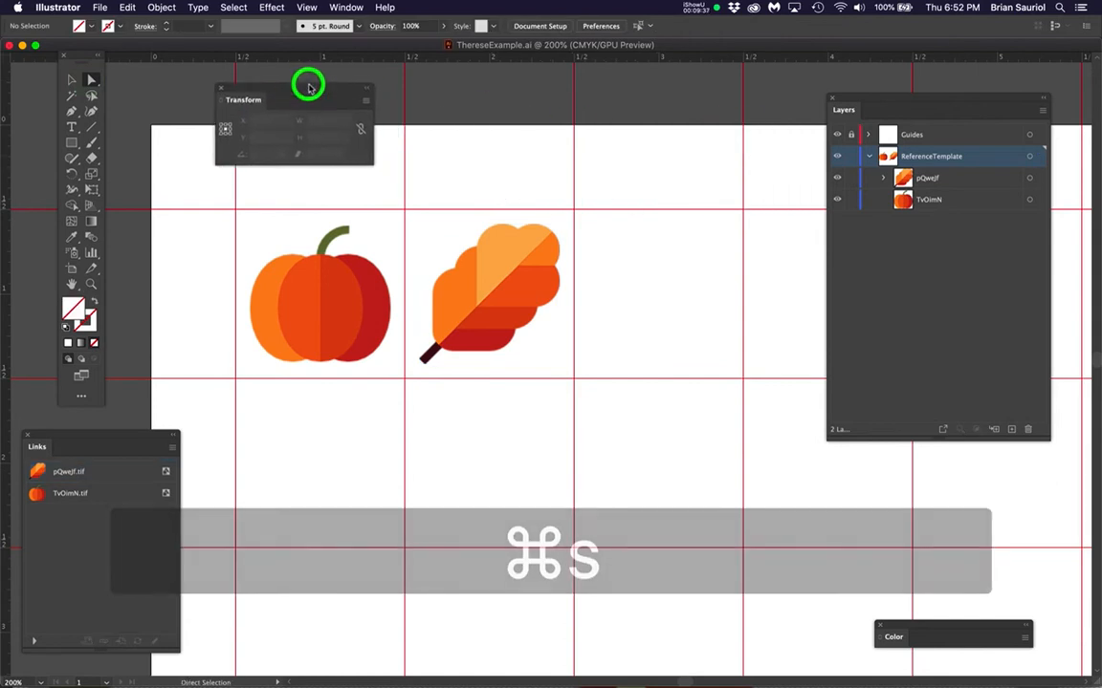
- Switch to Photoshop, collapse the Channels panel, and move it off the leaf artwork
mouse_move(4, 218)
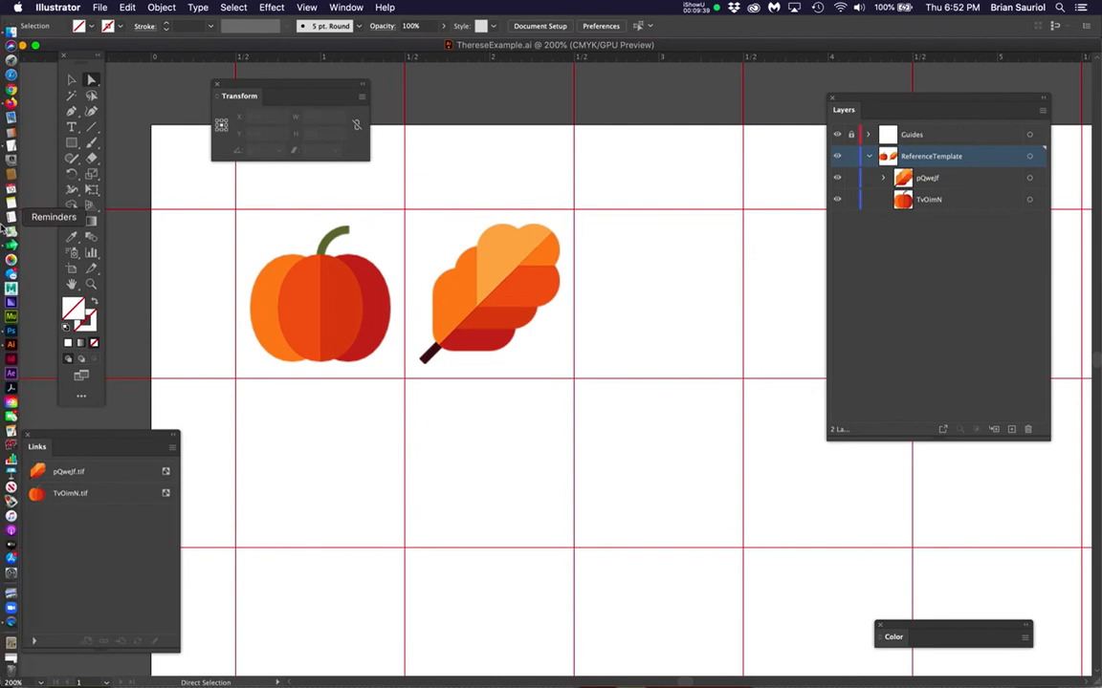
left_click(10, 325)
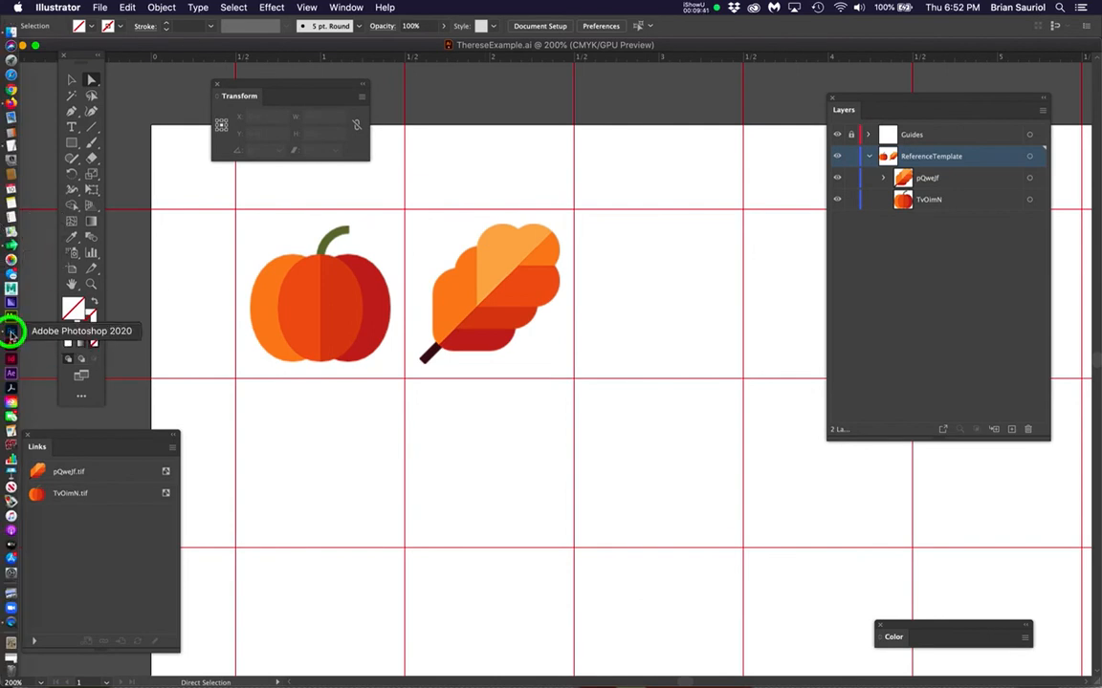
scroll(580, 361, "down", 4)
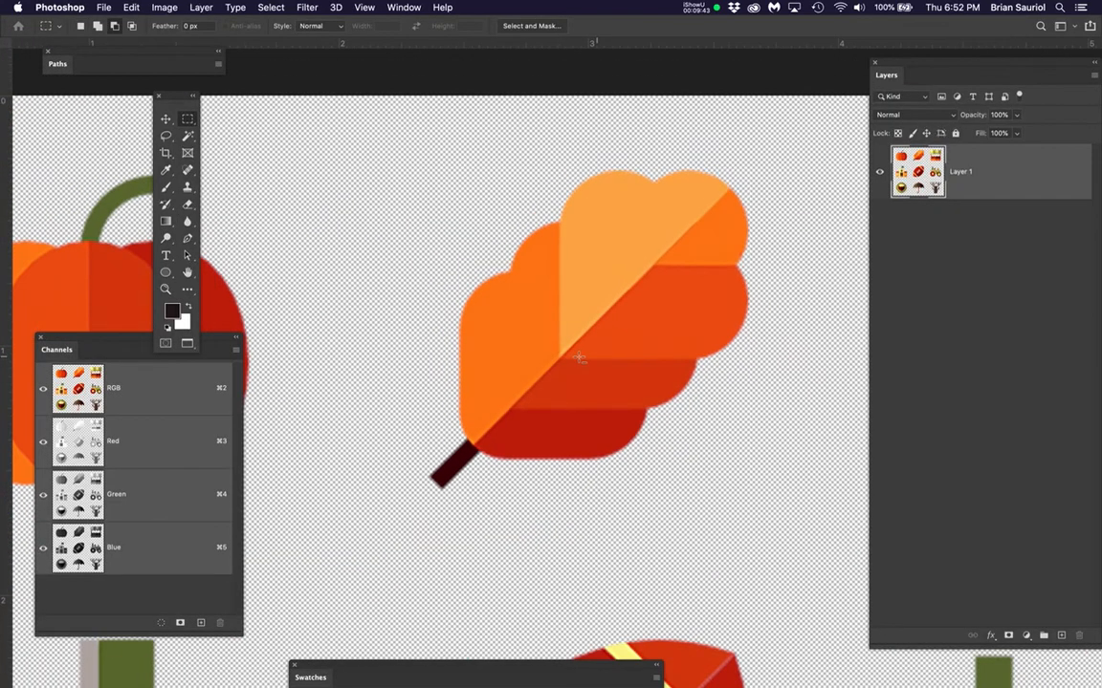
scroll(580, 359, "down", 3)
left_click_drag(685, 398, 558, 326)
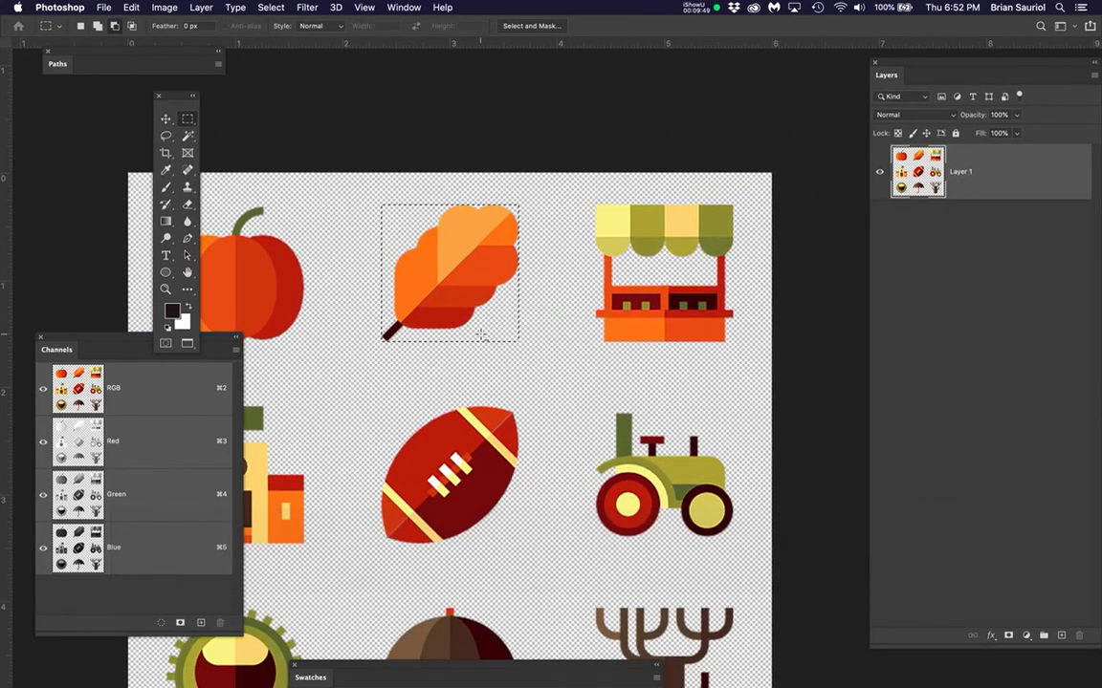
scroll(480, 339, "up", 3)
scroll(480, 335, "up", 2)
left_click_drag(593, 375, 465, 389)
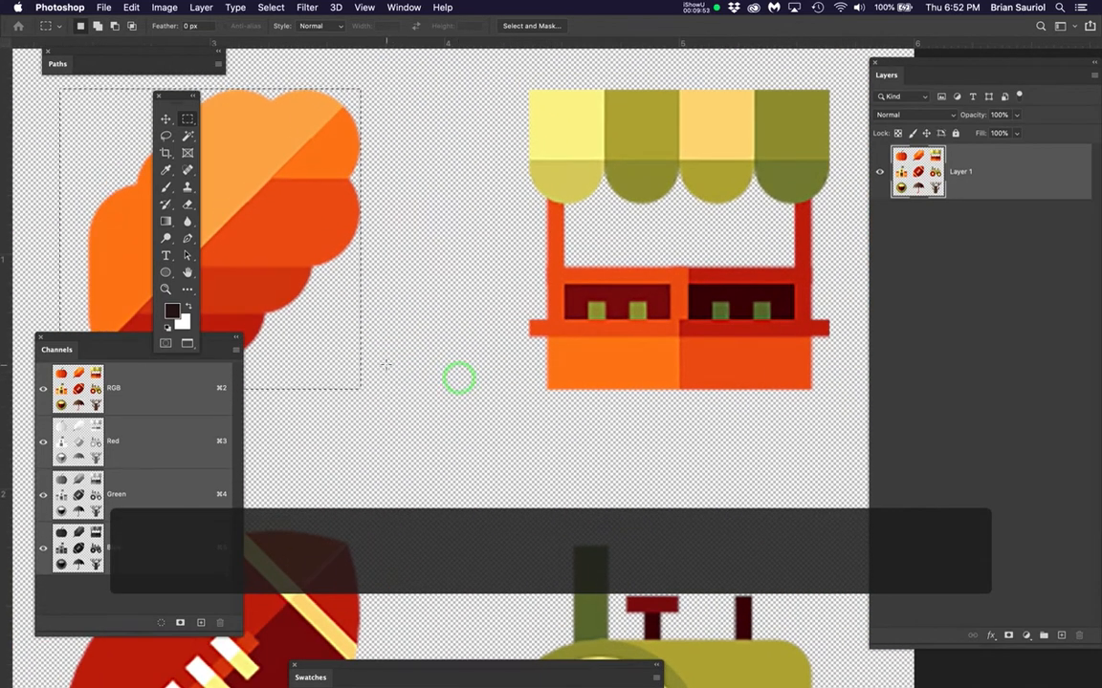
double_click(57, 350)
left_click_drag(57, 350, 44, 565)
- Move the leaf's marquee selection 2 in across onto the market stall, aligning it with the stall's outer edges
left_click(188, 119)
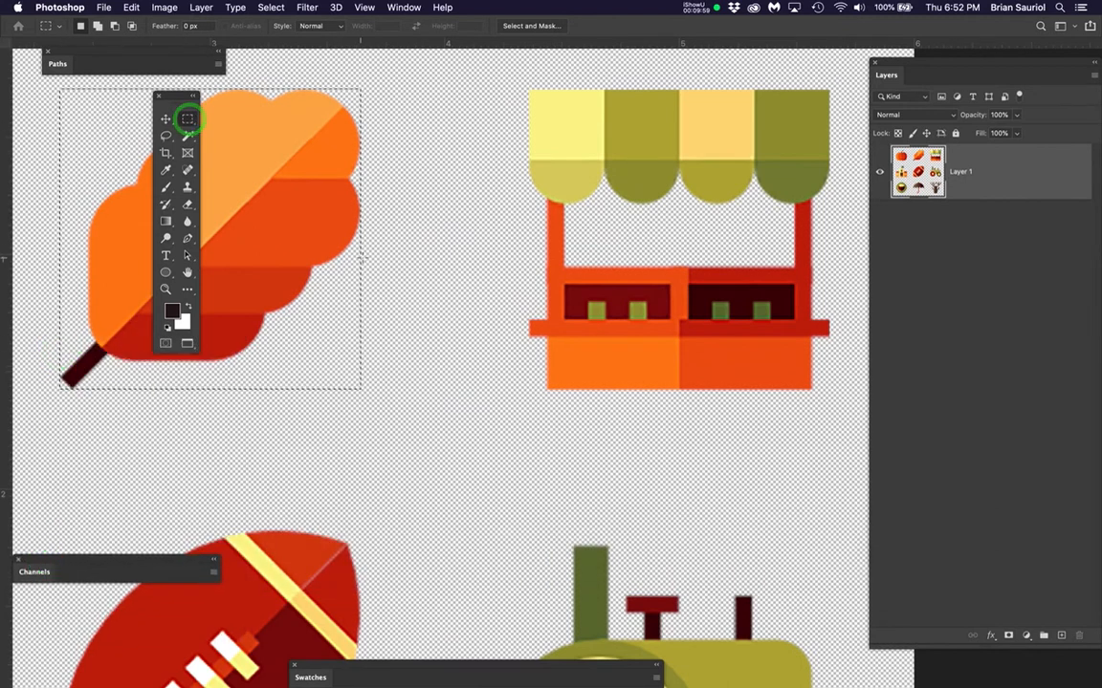
left_click_drag(364, 264, 828, 260)
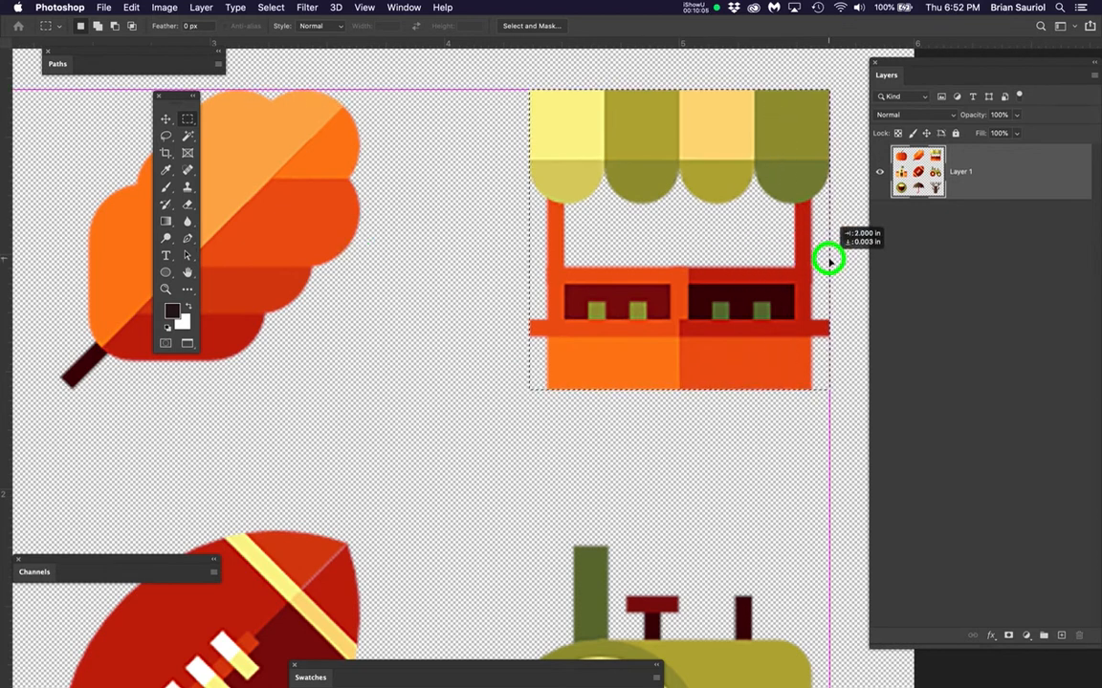
left_click_drag(828, 260, 828, 260)
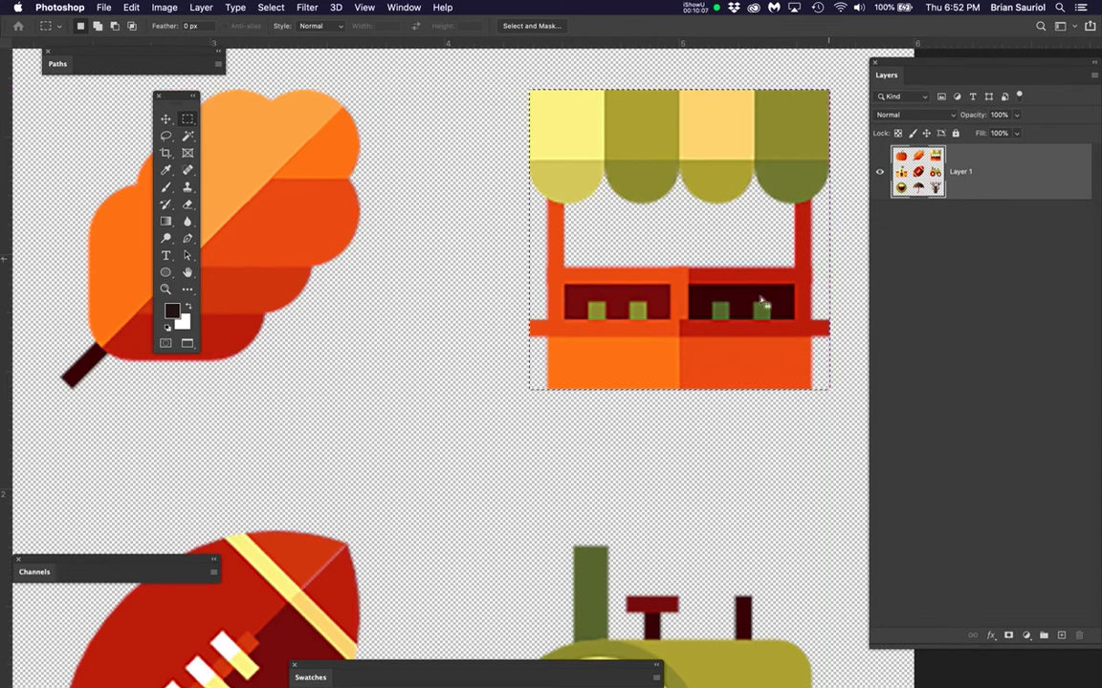
- Copy the selected market stall, switch to Illustrator, and move the Transform panel clear of the document's edge with nothing selected
left_click_drag(612, 306, 504, 386)
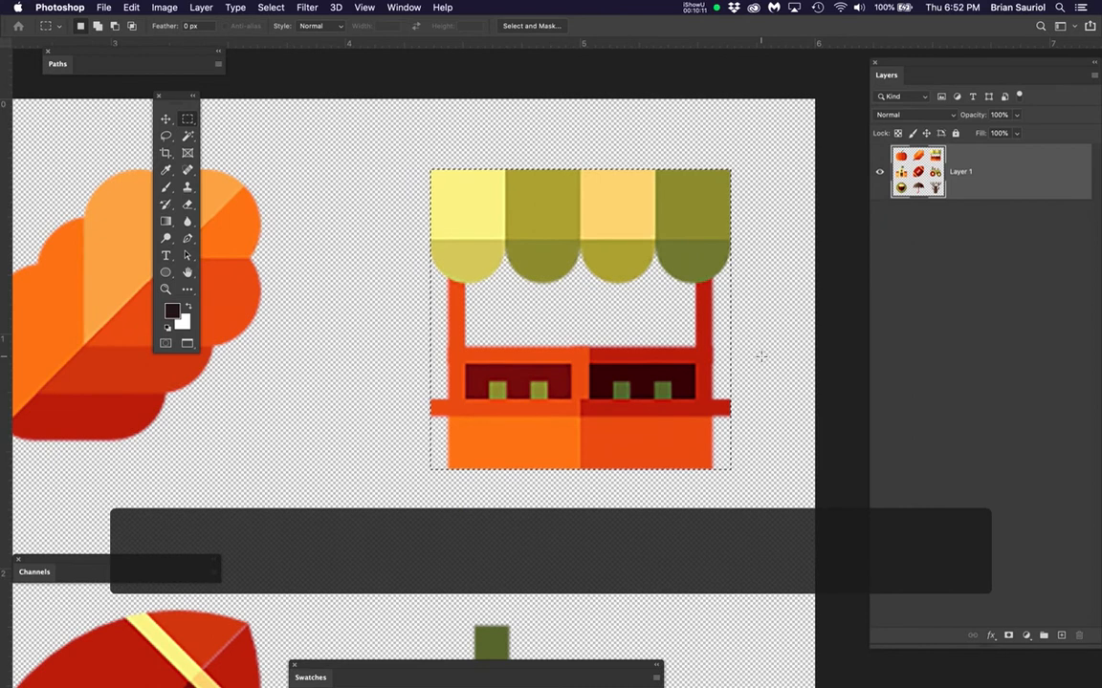
key("super+c")
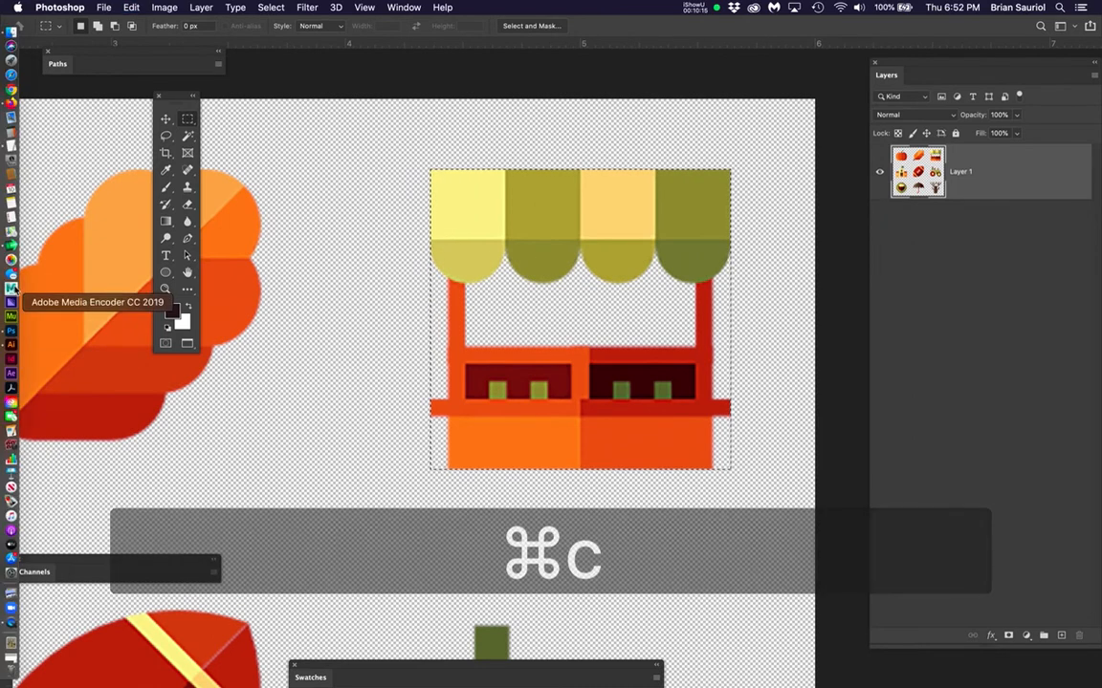
left_click(12, 345)
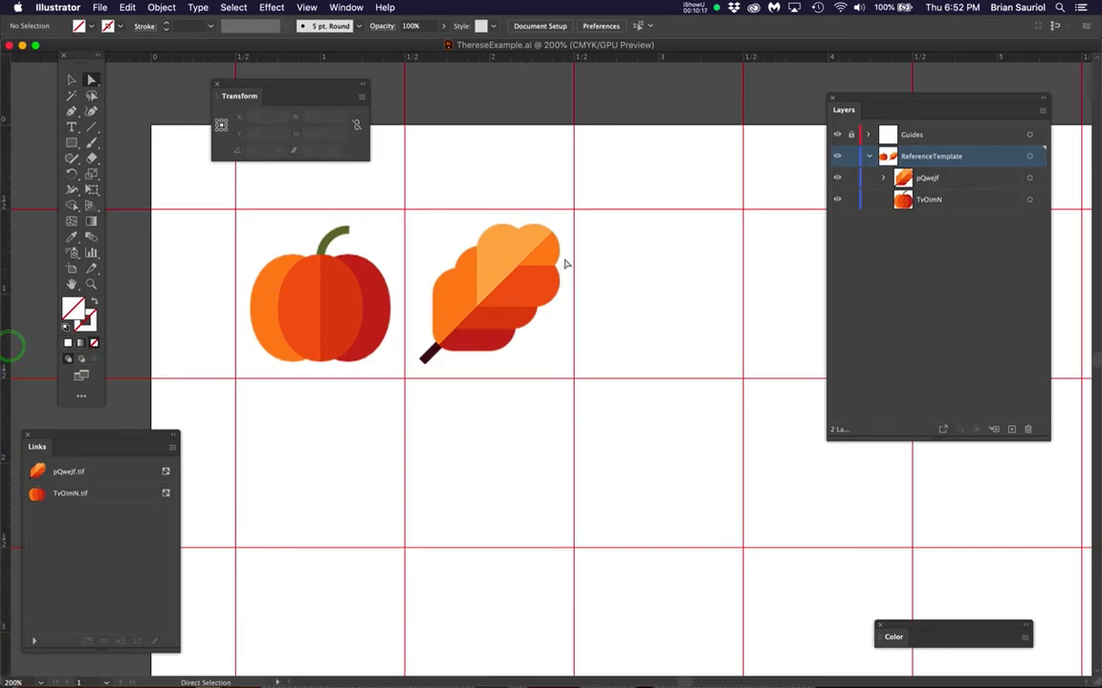
left_click_drag(258, 95, 372, 96)
left_click(90, 80)
left_click(631, 176)
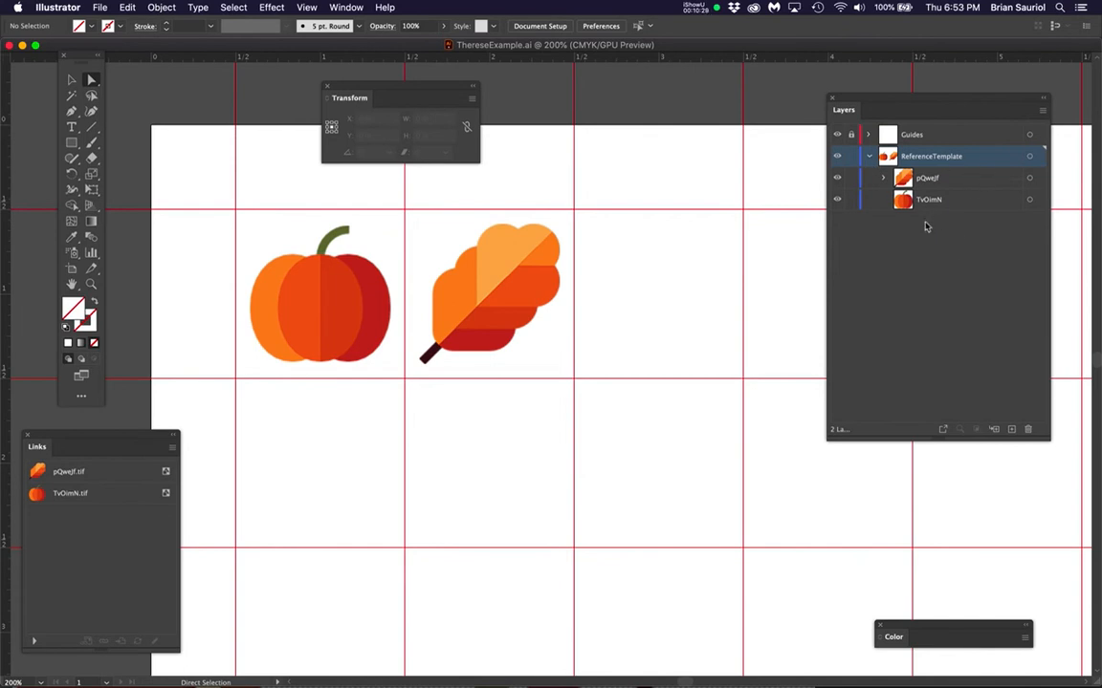
left_click(1042, 114)
left_click(1041, 114)
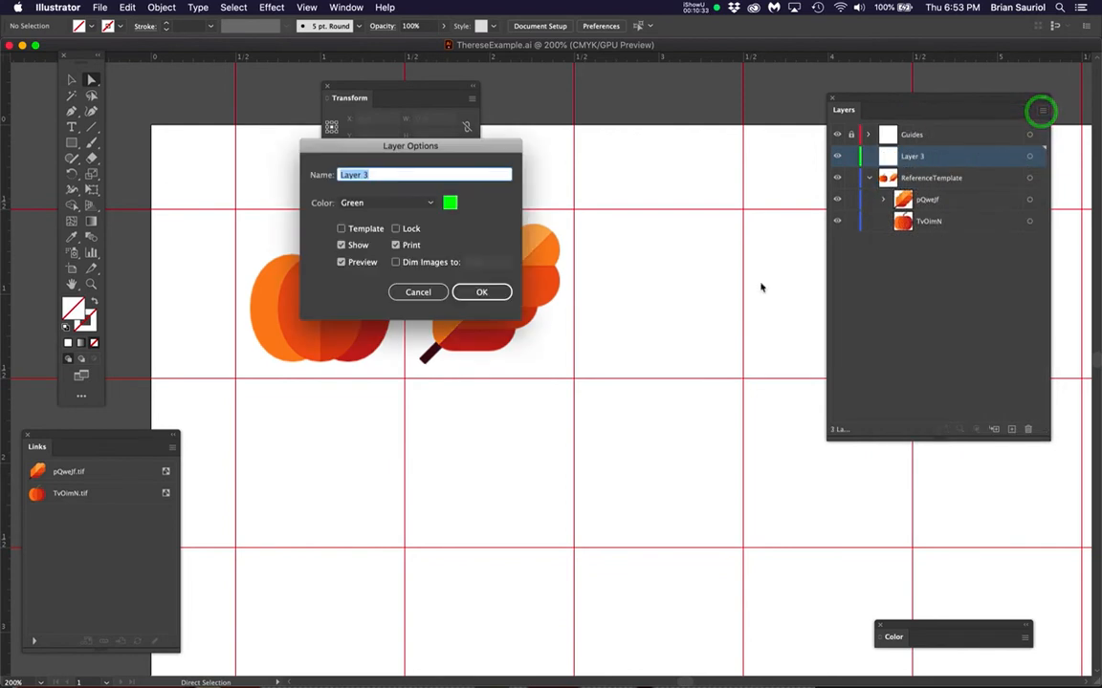
left_click(418, 291)
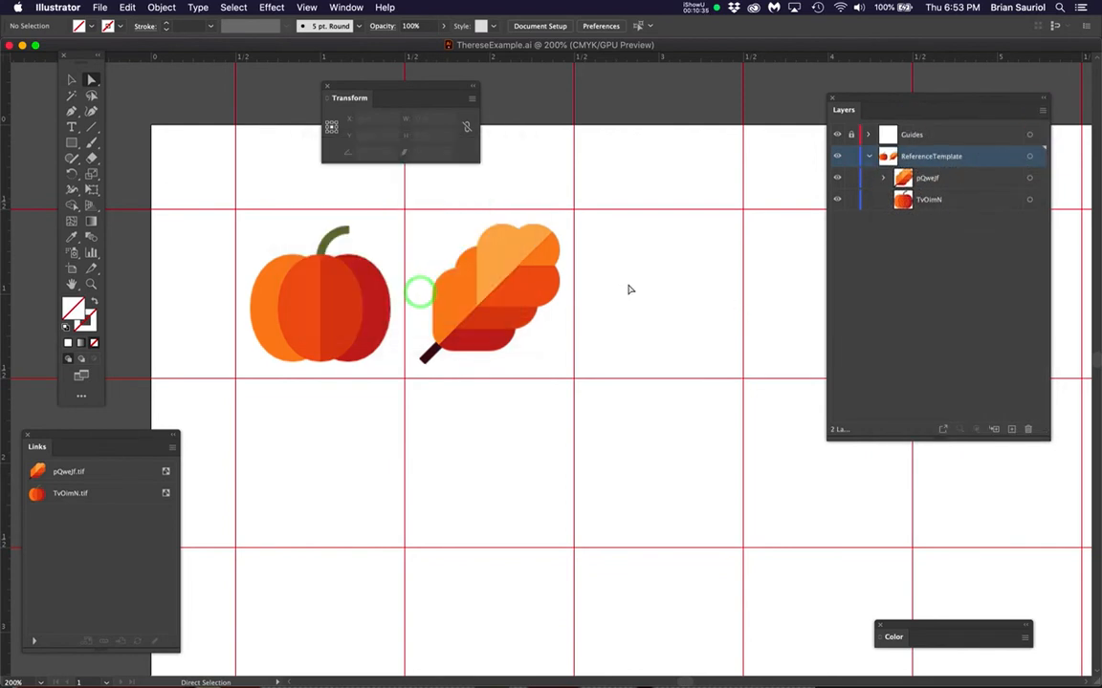
- Paste the market stall into the ReferenceTemplate layer
key("super+v")
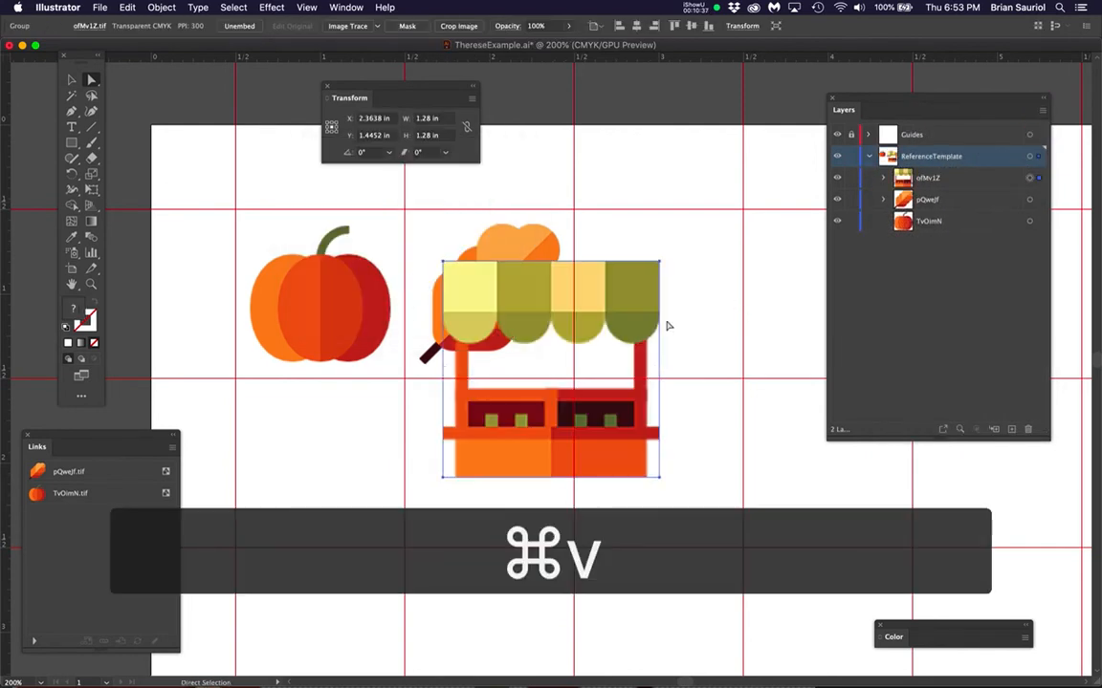
- Scale the pasted market stall uniformly to 65% and center it at X 3 in, Y 1 in
double_click(90, 175)
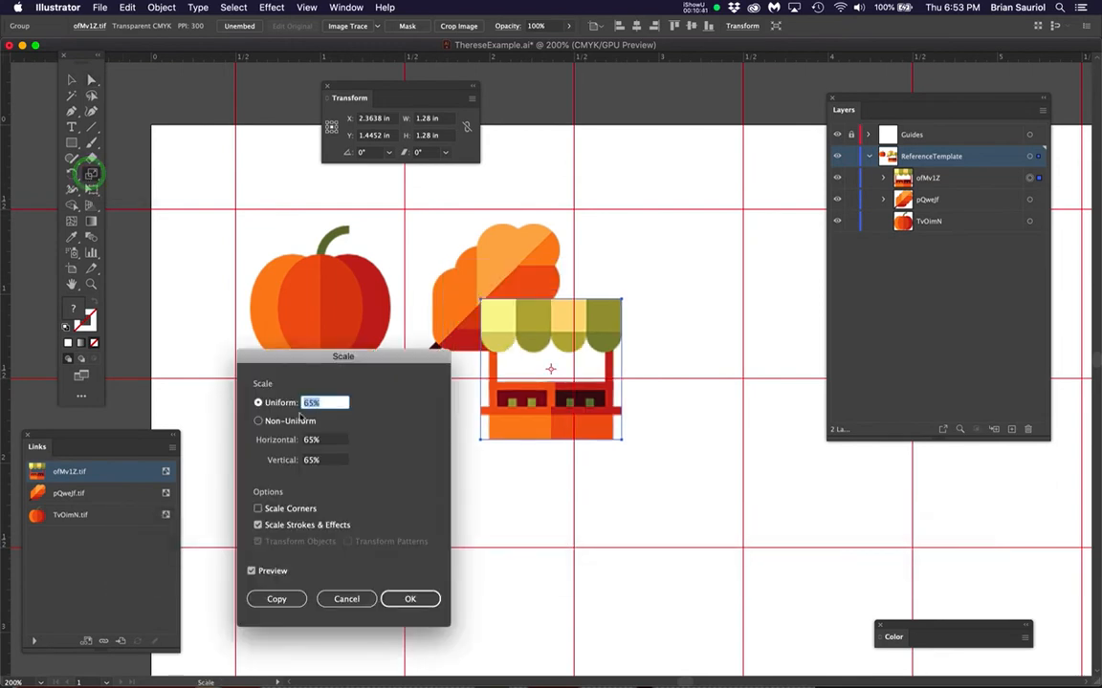
left_click(424, 600)
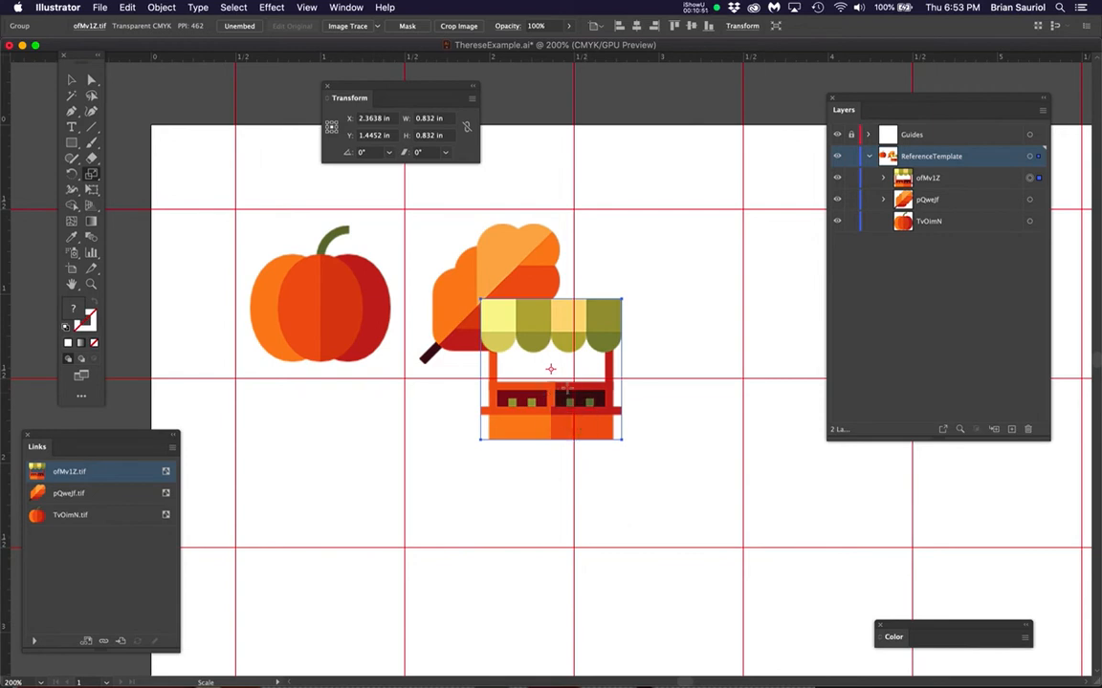
left_click_drag(390, 122, 336, 124)
type("3")
key("Tab")
type("1")
key("Return")
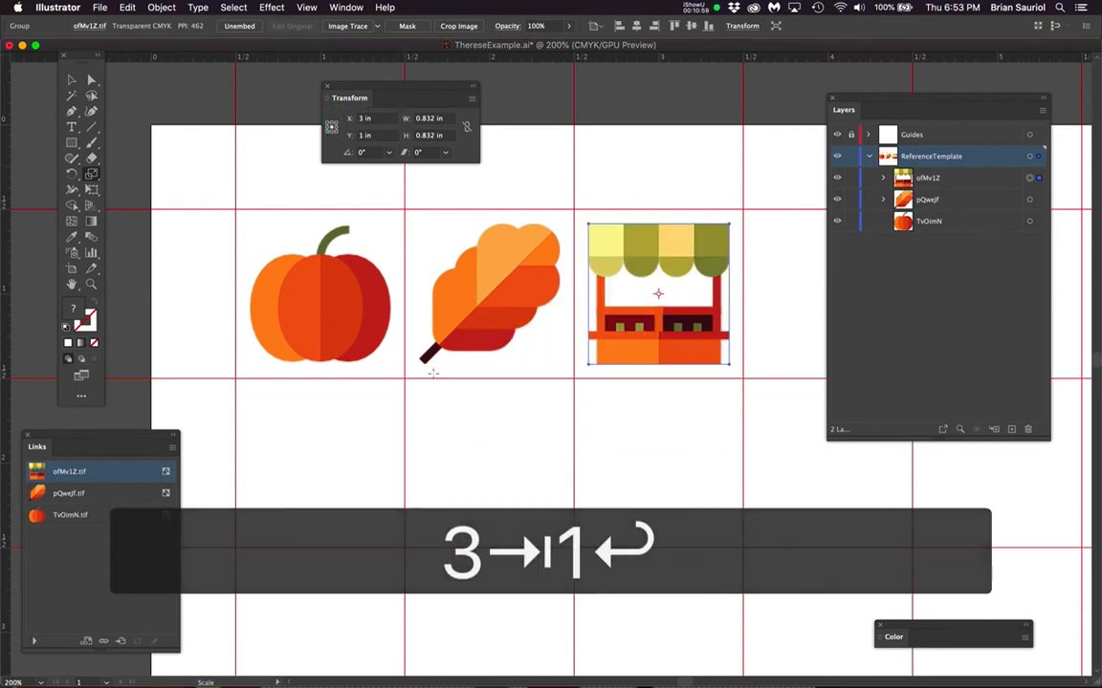
- Activate the Direct Selection tool, move the Tools panel just past the document's edge, and save the document with nothing selected
left_click(90, 78)
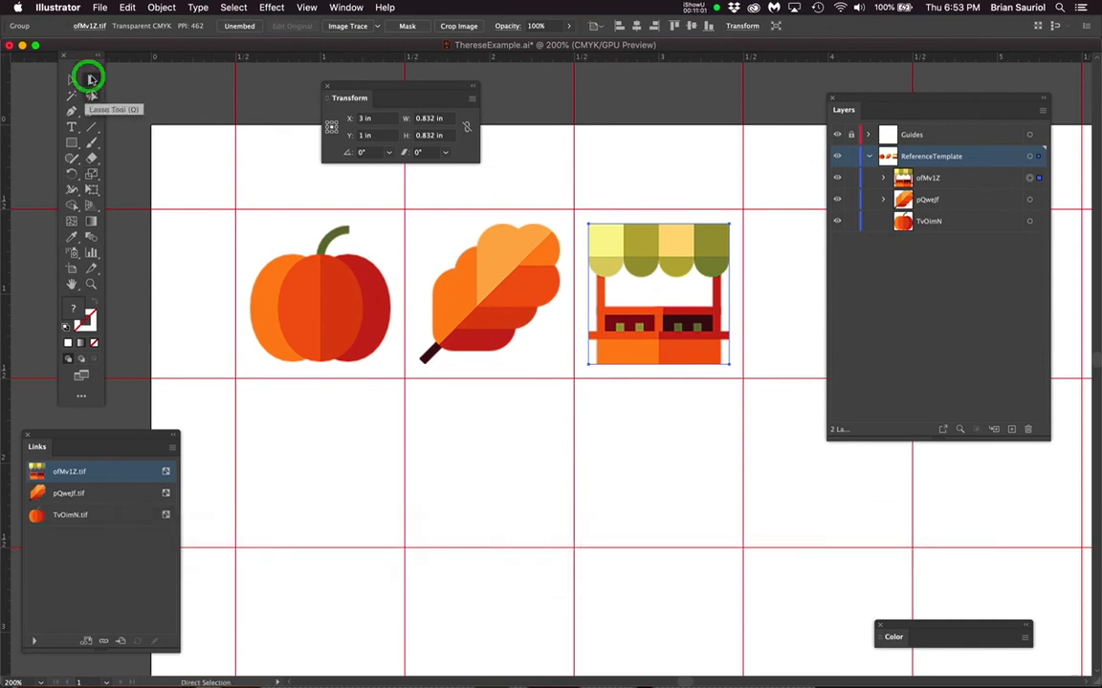
left_click(100, 78)
left_click_drag(91, 56, 112, 91)
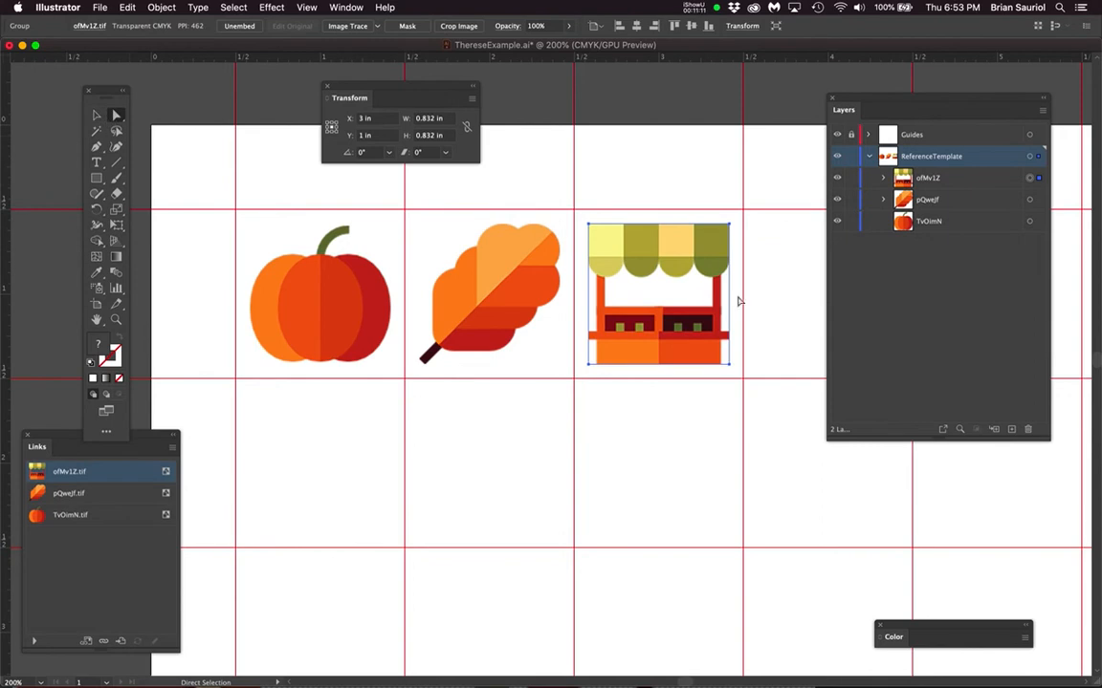
left_click(117, 115)
left_click(116, 113)
left_click(110, 96)
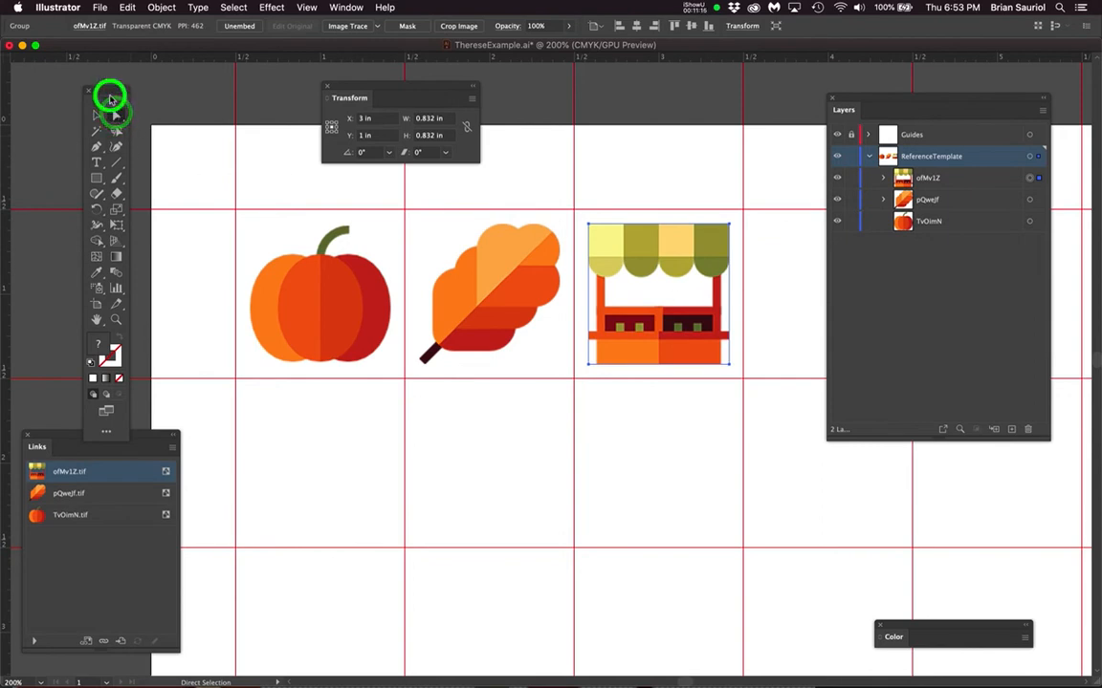
left_click_drag(110, 96, 189, 89)
left_click(685, 417)
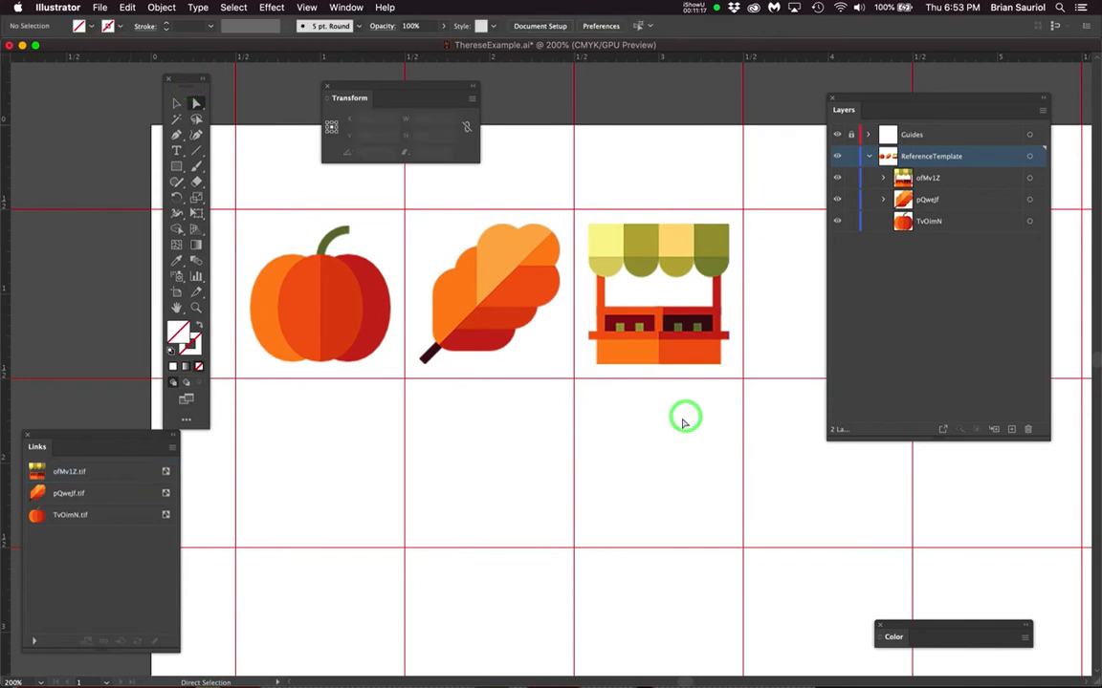
key("super+s")
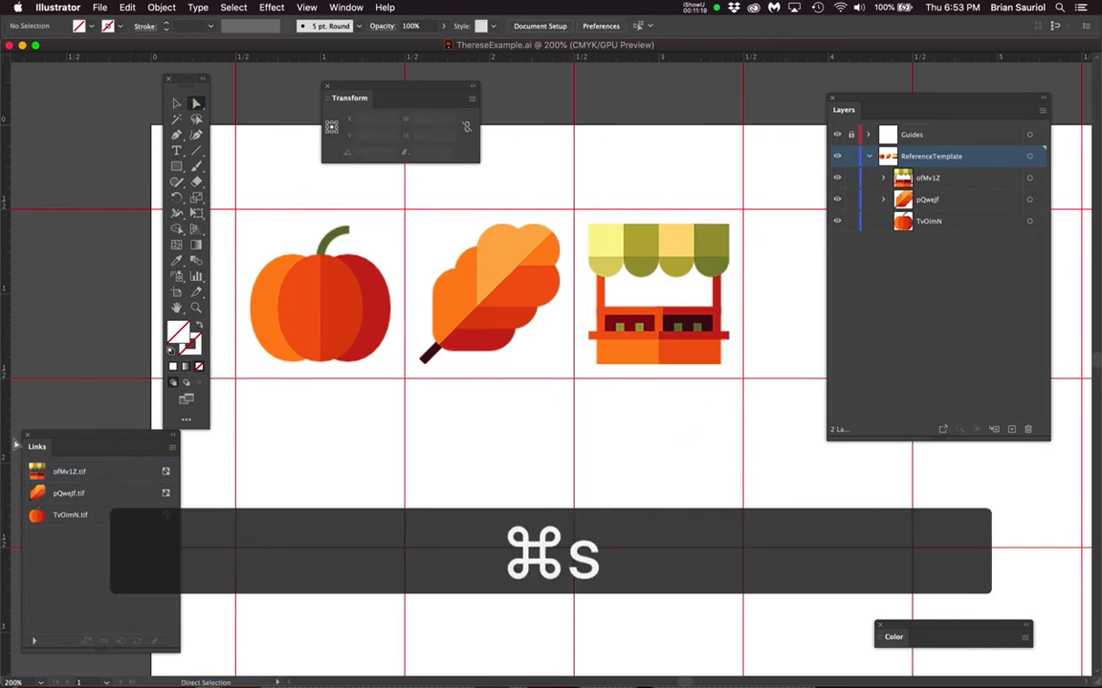
- Switch to Photoshop and move the market stall's marquee selection straight down onto the tractor, aligning it with the tractor's outer side edges
mouse_move(4, 249)
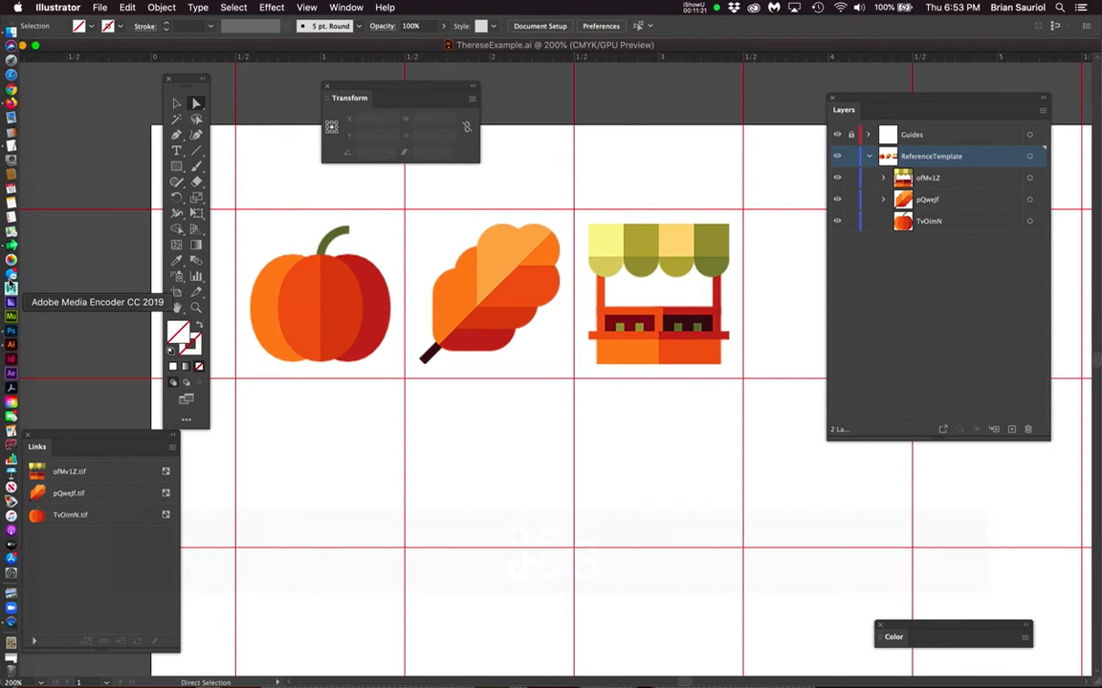
left_click(11, 331)
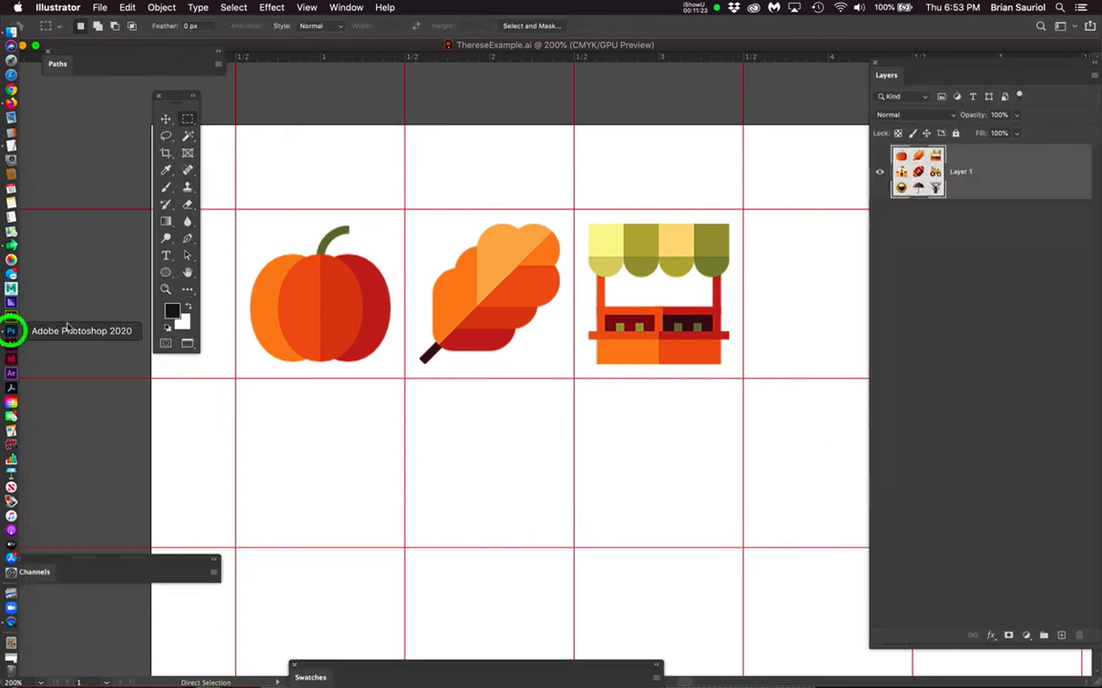
scroll(524, 366, "down", 3)
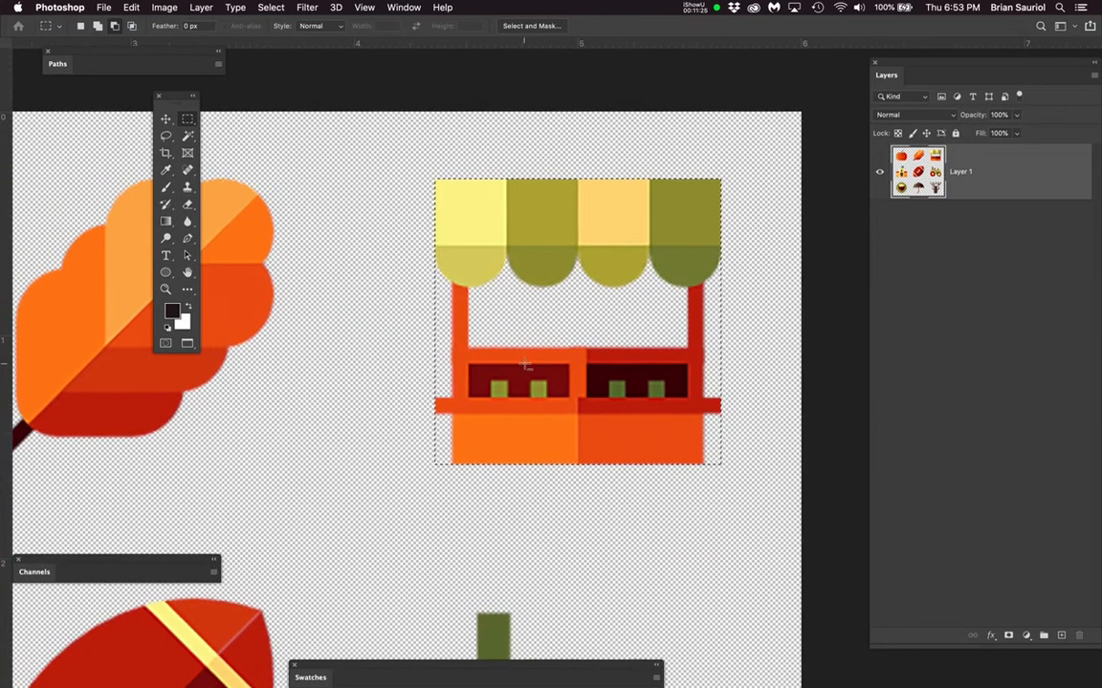
scroll(524, 366, "down", 2)
scroll(640, 336, "down", 4)
scroll(640, 337, "left", 2)
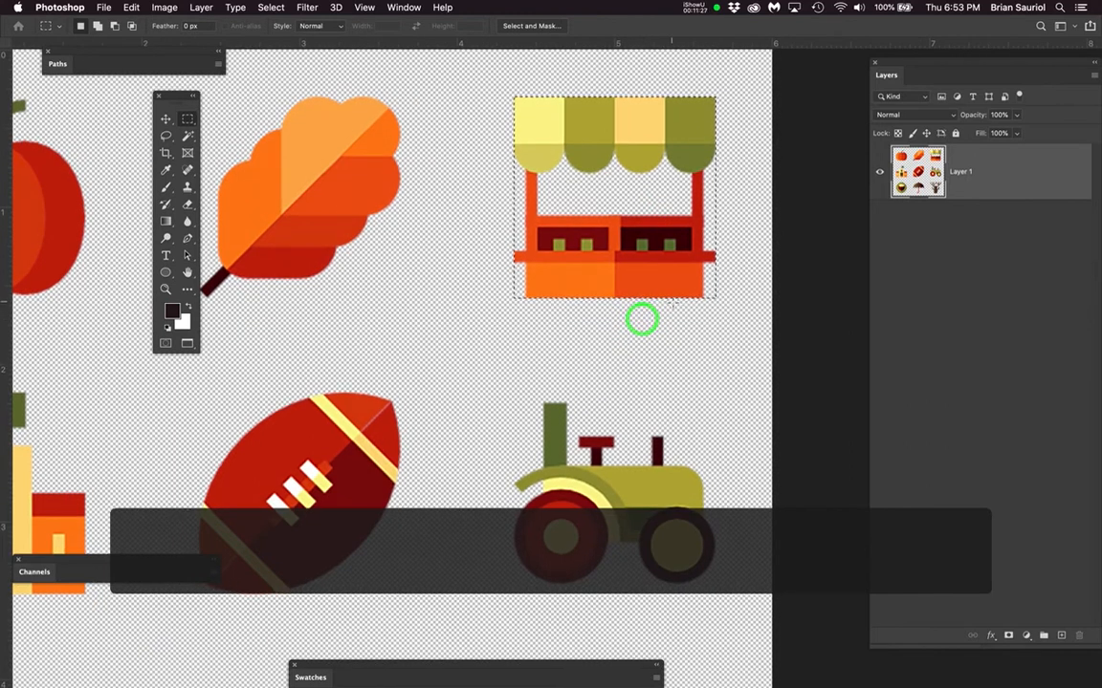
left_click_drag(504, 323, 712, 604)
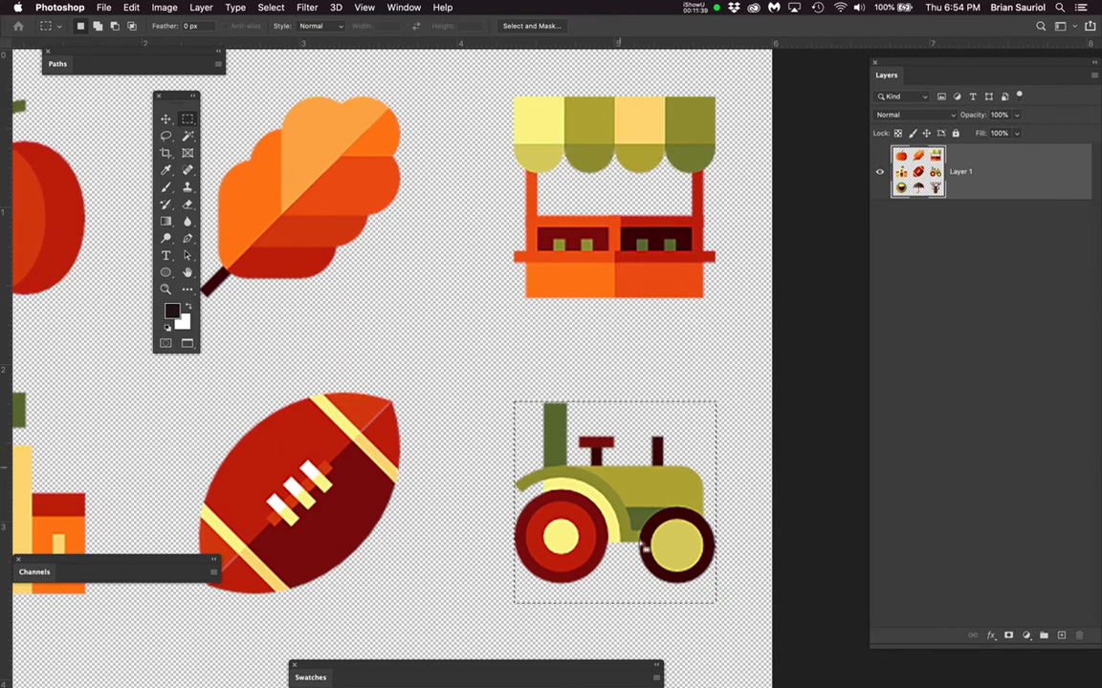
- Transform the marquee selection to about 91% height so its bottom edge meets the bottom of the tractor's wheels
scroll(651, 615, "up", 2)
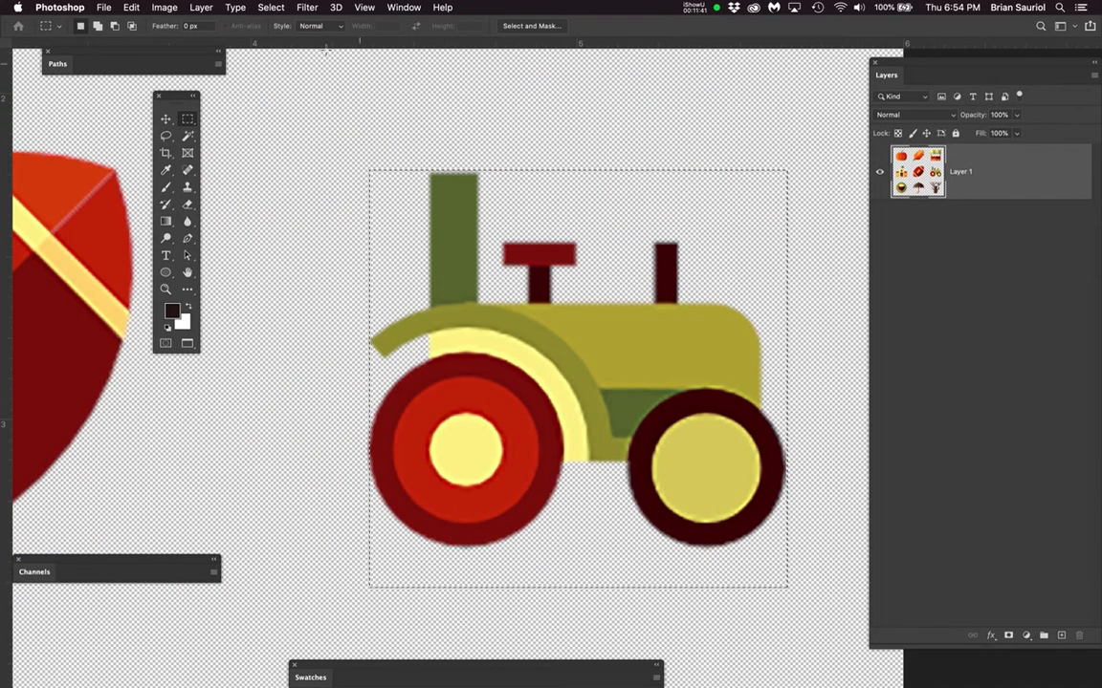
left_click(271, 8)
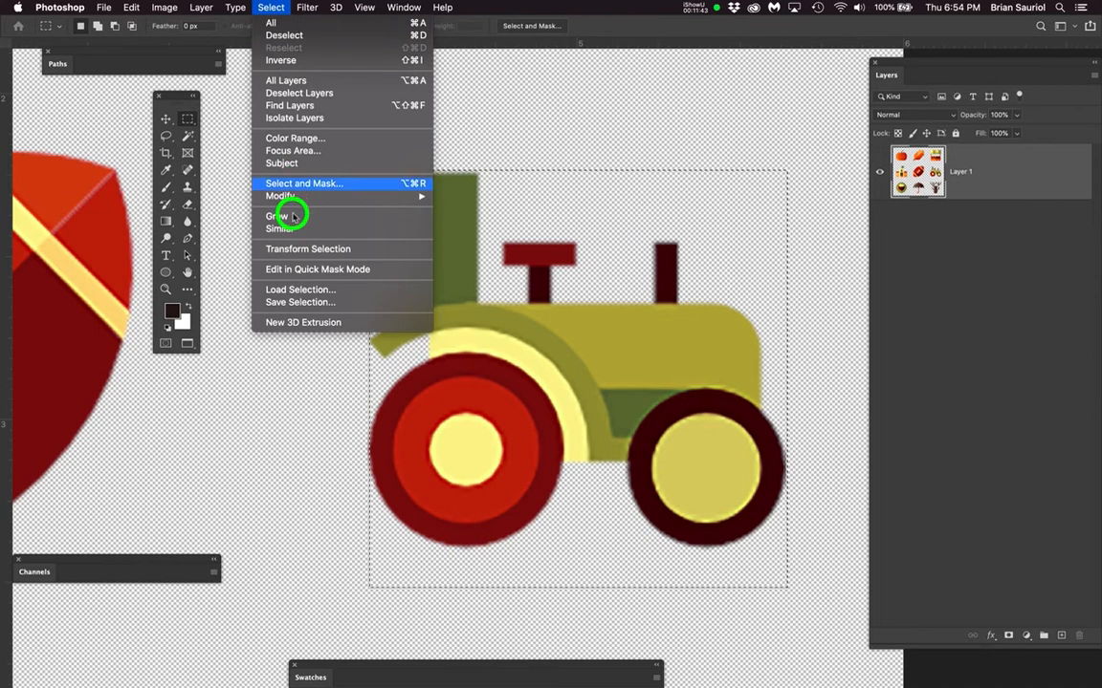
left_click(297, 249)
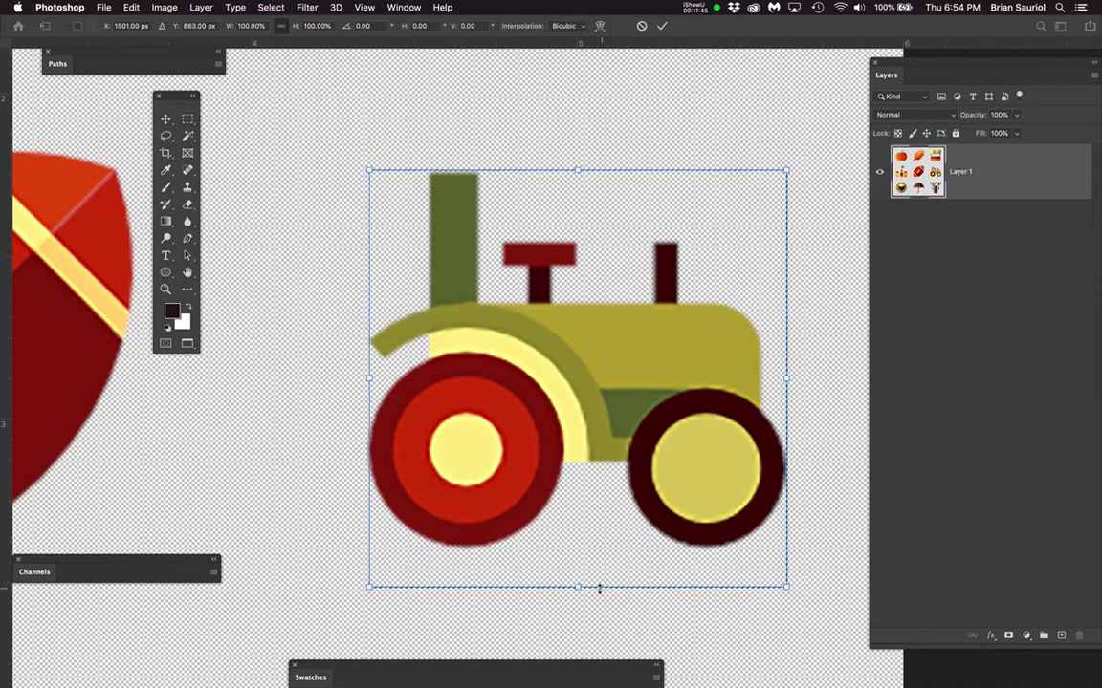
left_click_drag(575, 587, 578, 548)
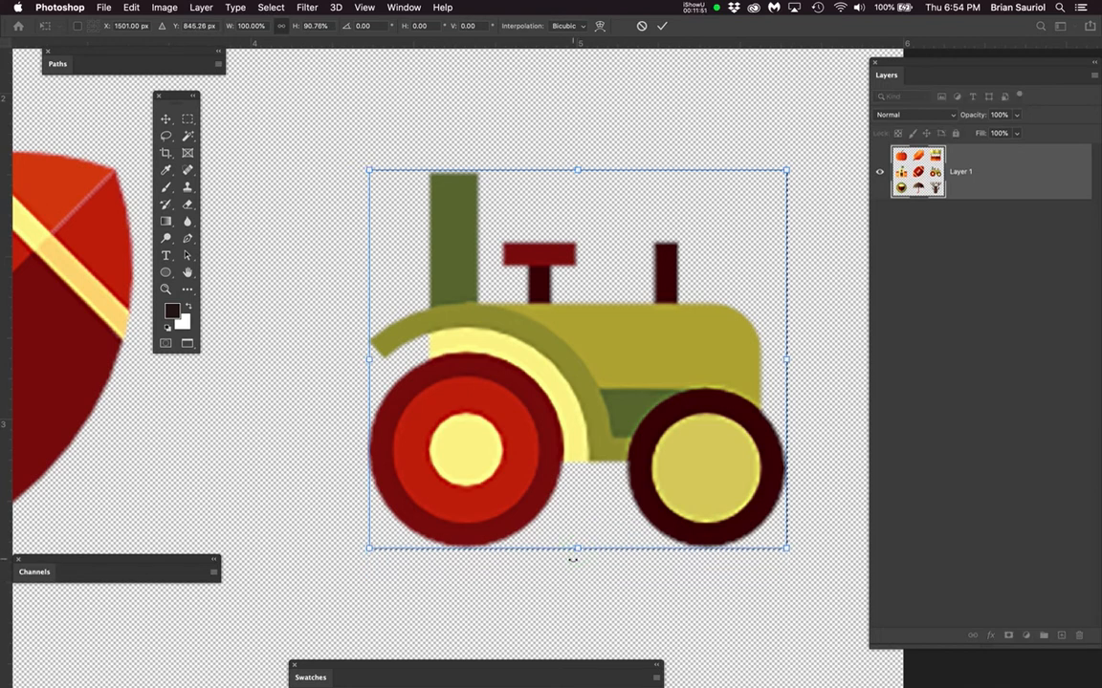
key("Return")
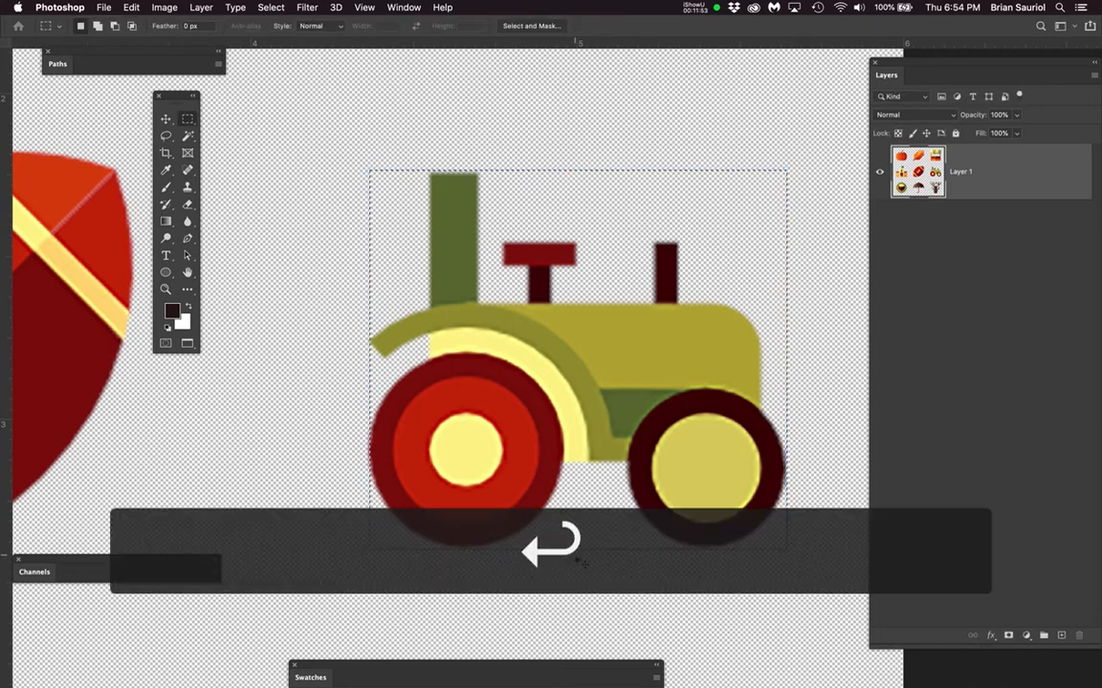
- Copy the selected tractor and paste it into the ReferenceTemplate layer in Illustrator, beside the market stall
key("super+c")
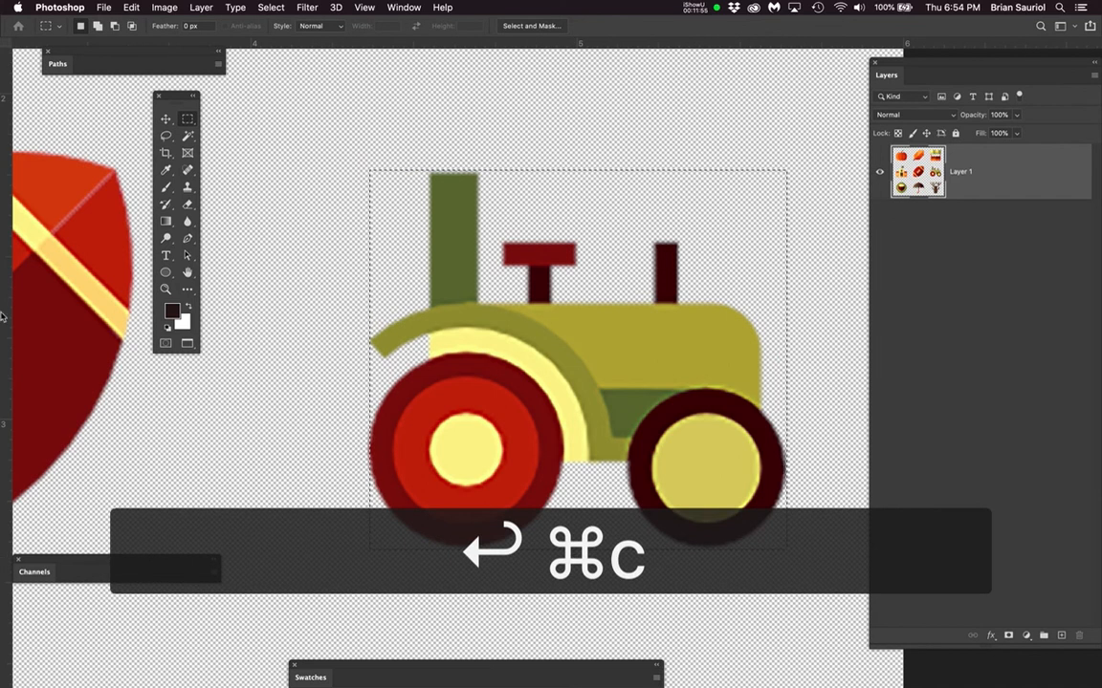
mouse_move(8, 244)
left_click(9, 346)
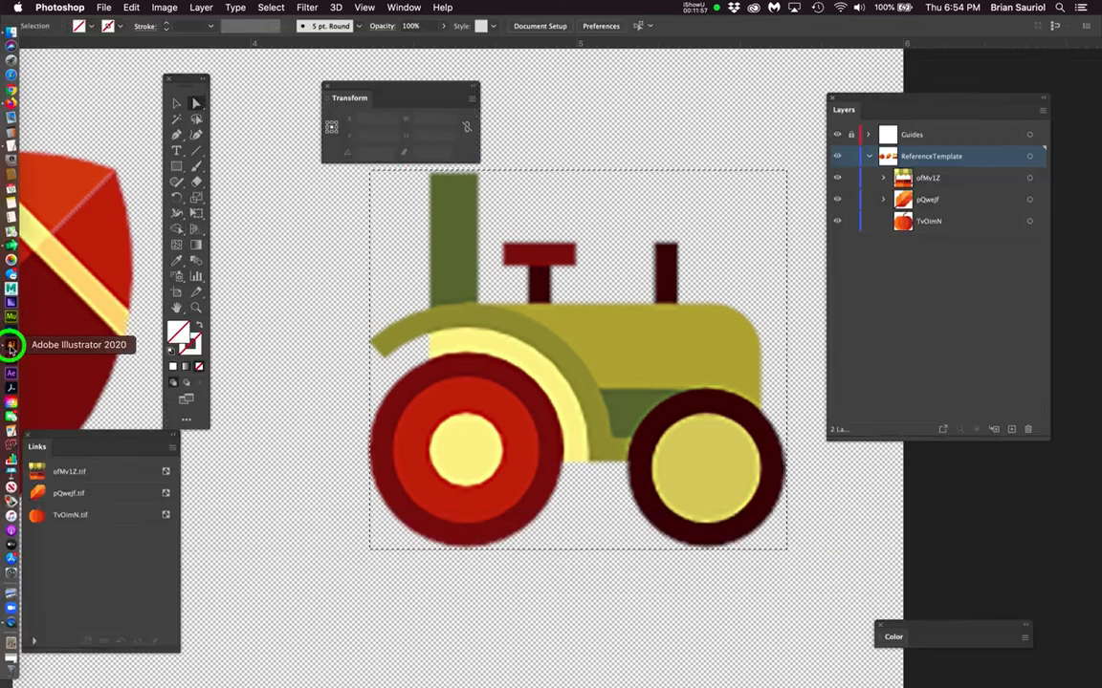
key("space")
left_click_drag(722, 414, 439, 466)
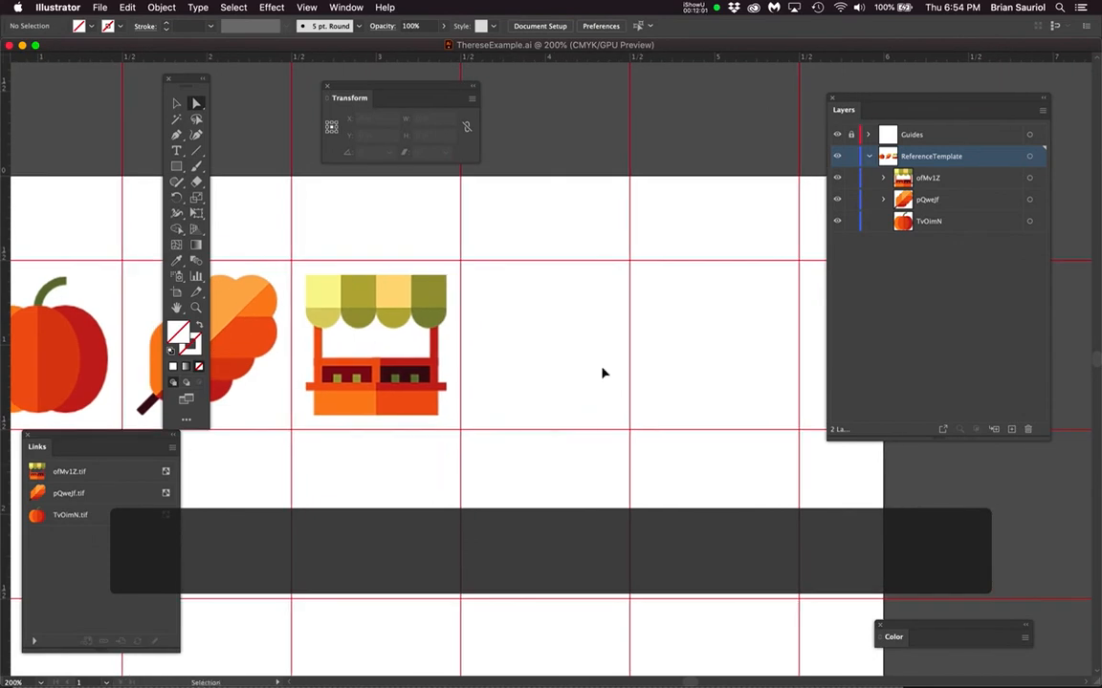
key("cmd+v")
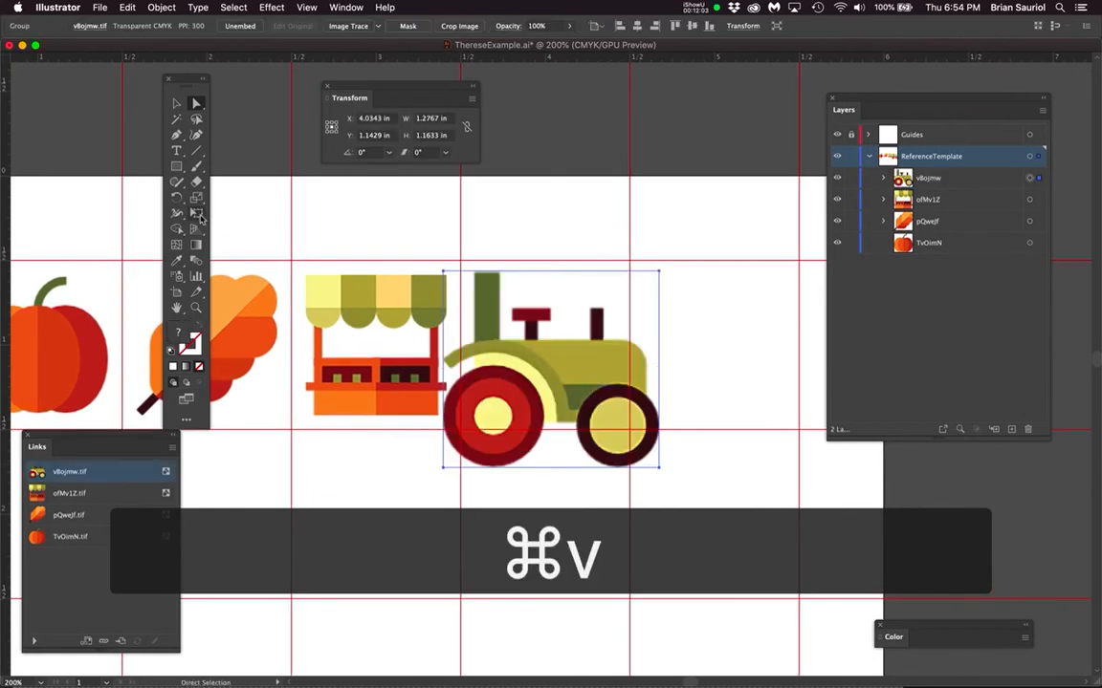
- Scale the pasted tractor uniformly to 65% and center it at X 4 in, Y 1 in
double_click(196, 197)
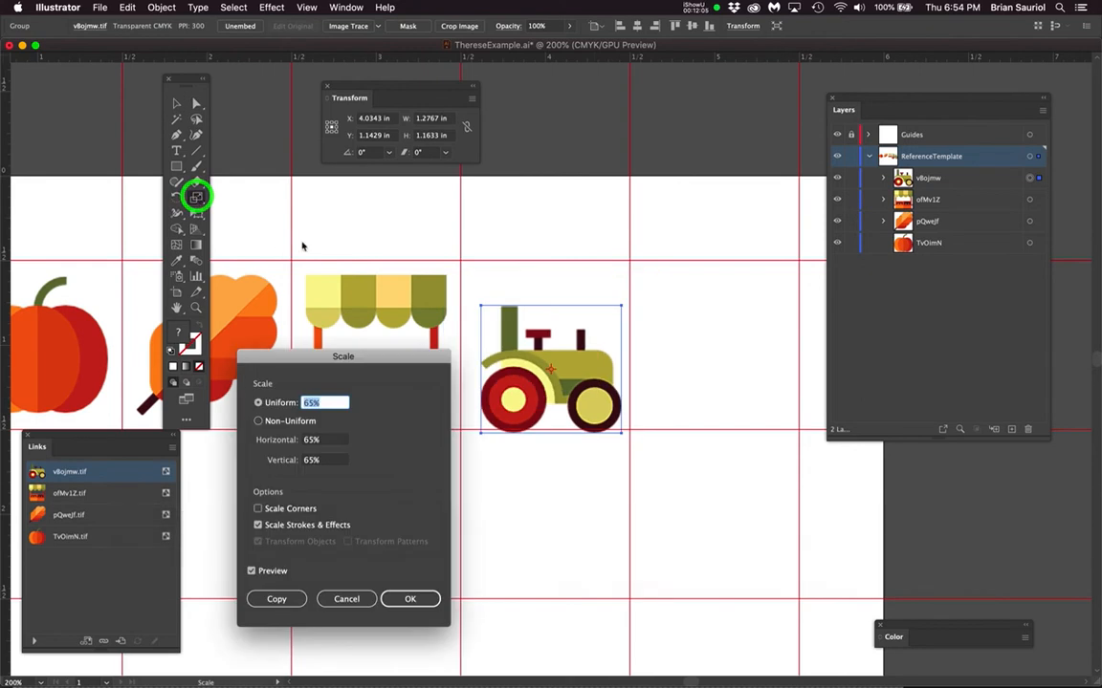
key("Return")
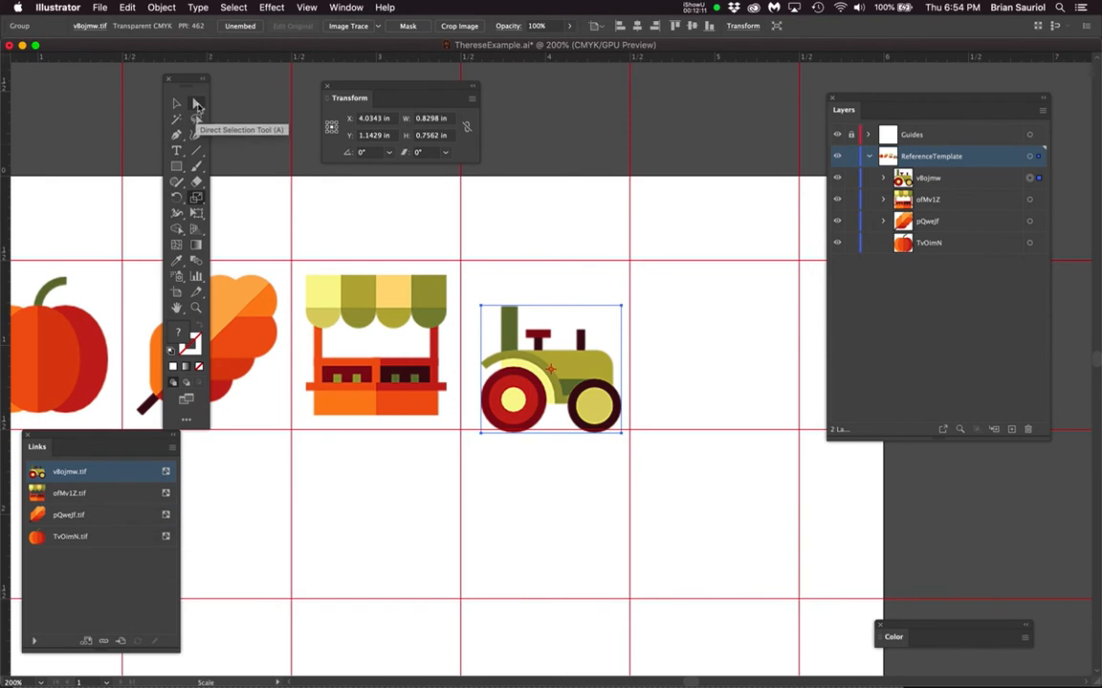
left_click(197, 104)
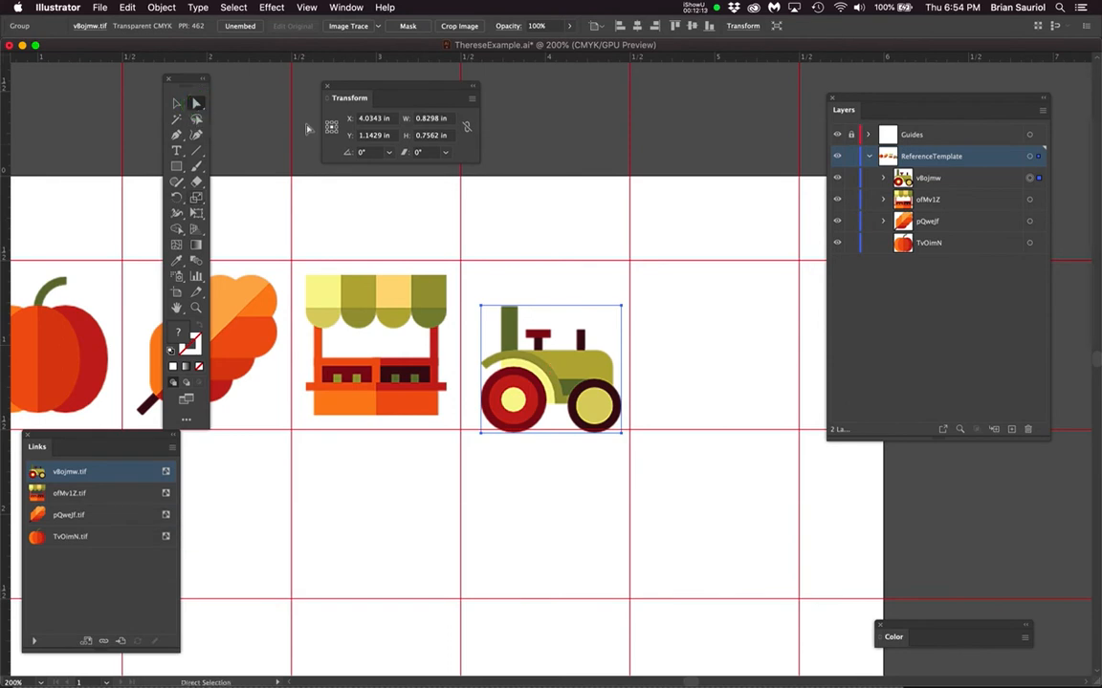
left_click(352, 117)
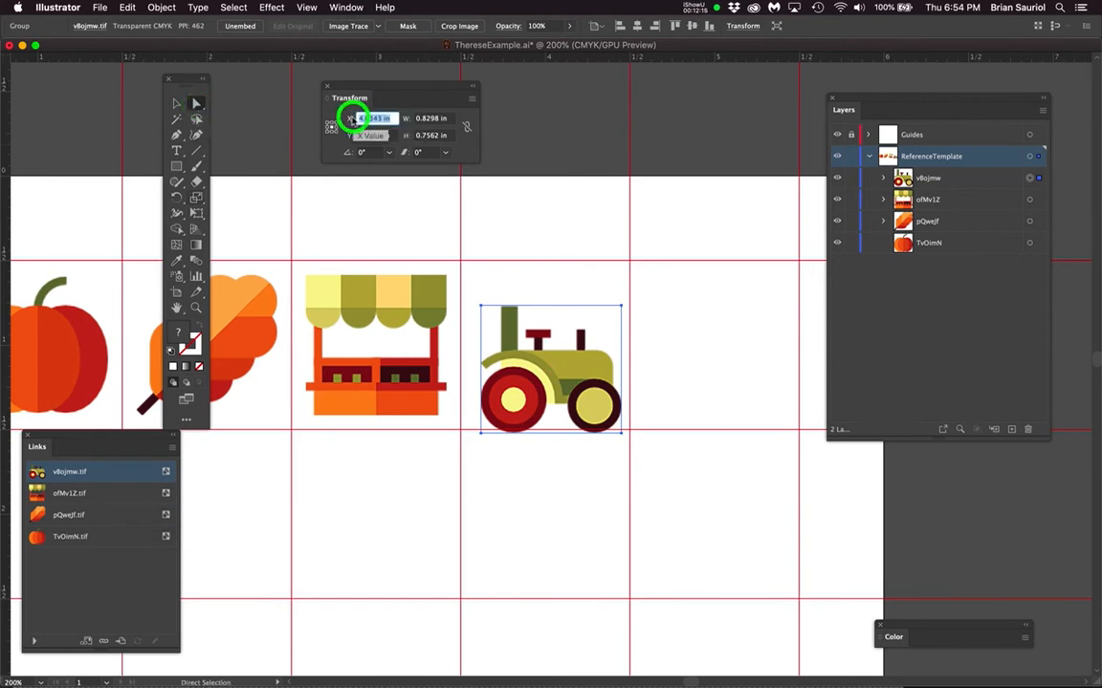
type("4")
key("Tab")
type("1")
key("Return")
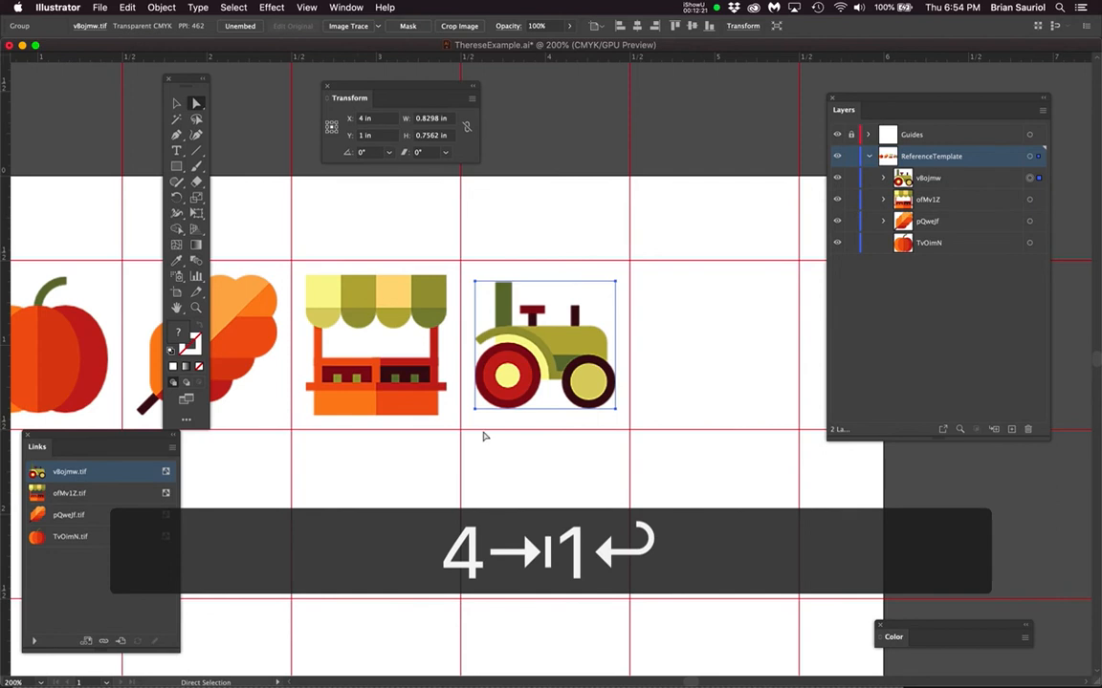
- Save the Illustrator document with the tractor deselected and switch to Photoshop
left_click(552, 231)
key("super+s")
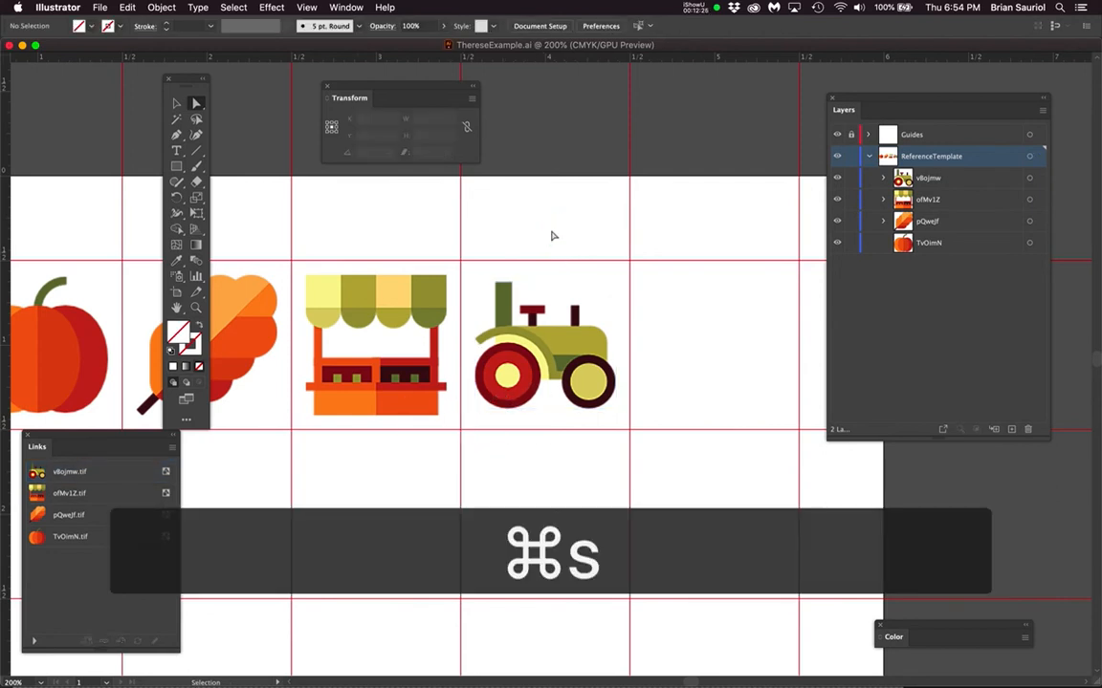
mouse_move(4, 318)
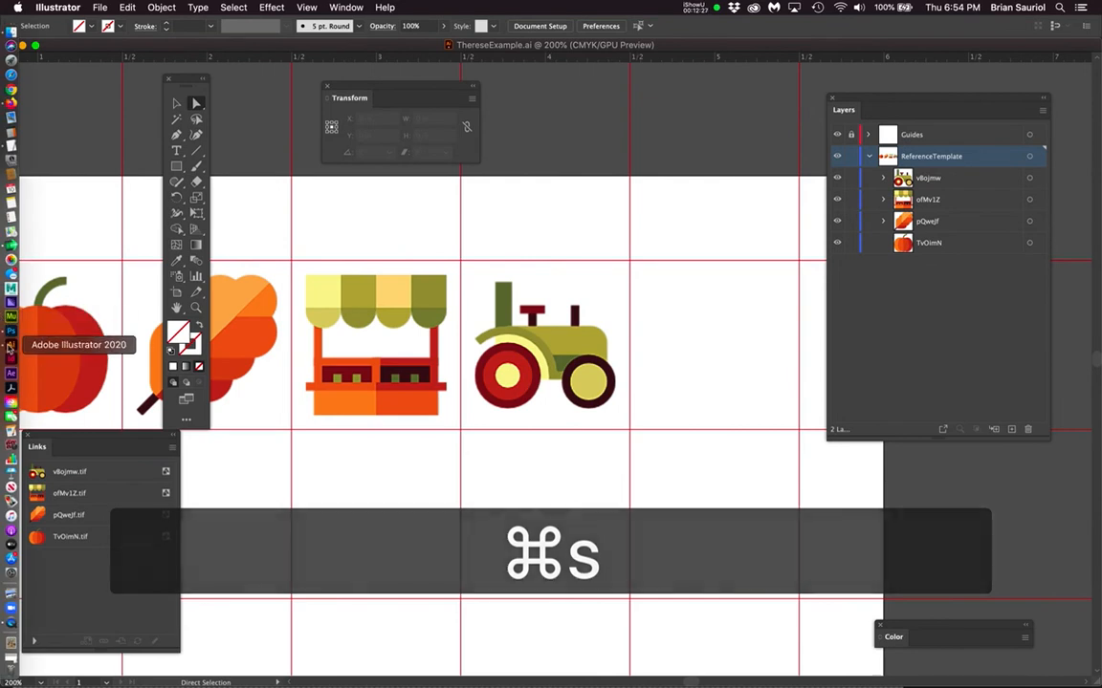
left_click(11, 332)
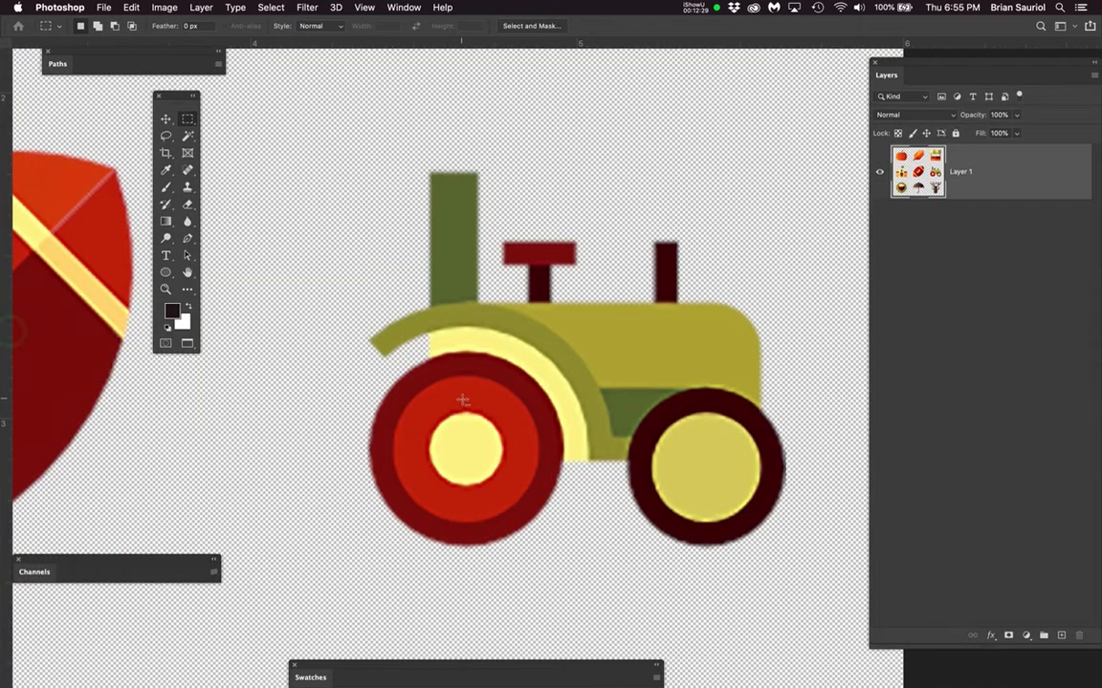
- Examine the remaining icons around the selected tractor: the school, football, chestnut, umbrella and tree
scroll(461, 402, "down", 3)
left_click_drag(481, 444, 644, 285)
mouse_move(468, 468)
left_mouse_down()
mouse_move(534, 362)
mouse_move(607, 357)
mouse_move(621, 420)
mouse_move(467, 393)
mouse_move(538, 496)
mouse_move(554, 496)
left_mouse_up()
left_click_drag(540, 302, 582, 261)
left_click_drag(401, 345, 525, 307)
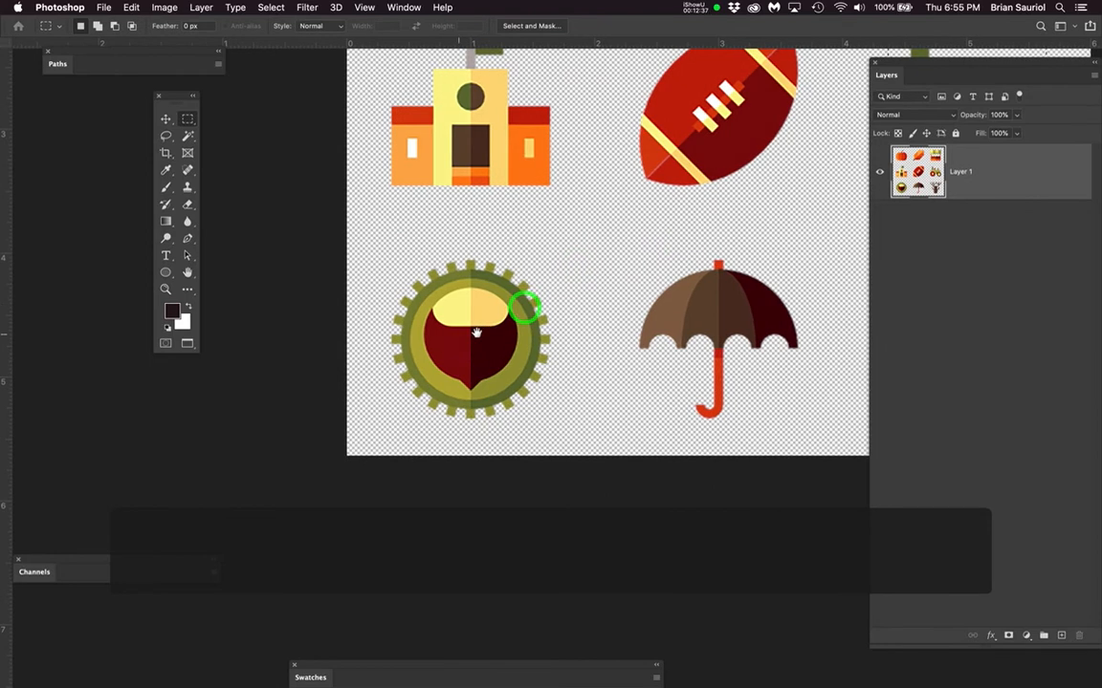
left_click_drag(673, 316, 731, 479)
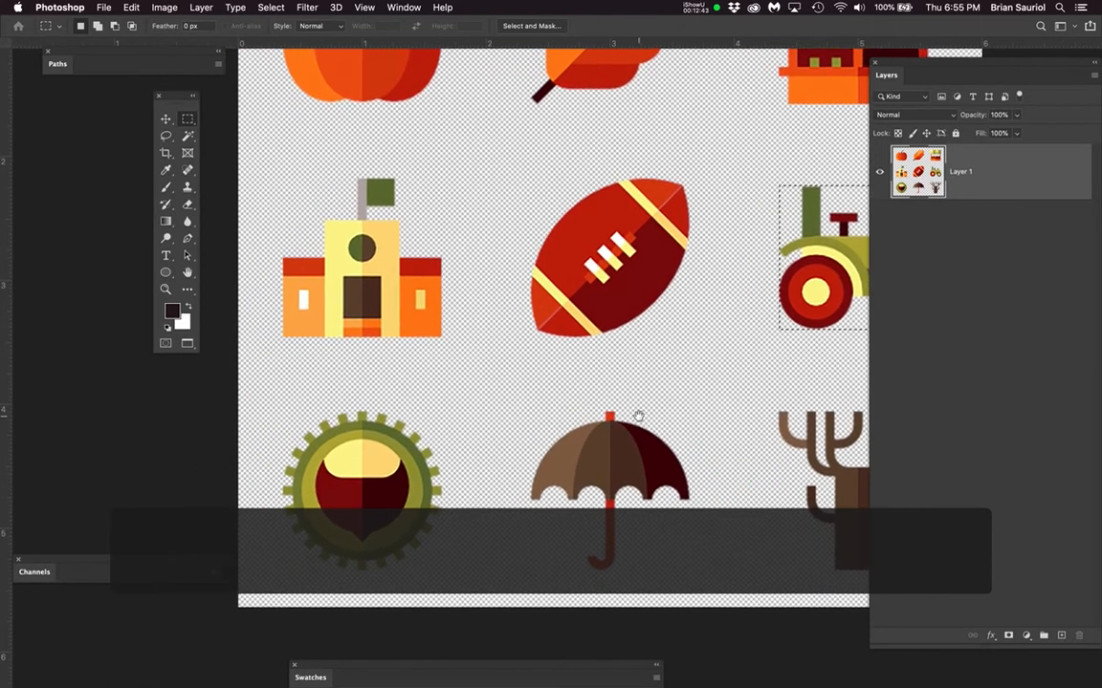
left_click_drag(638, 416, 615, 418)
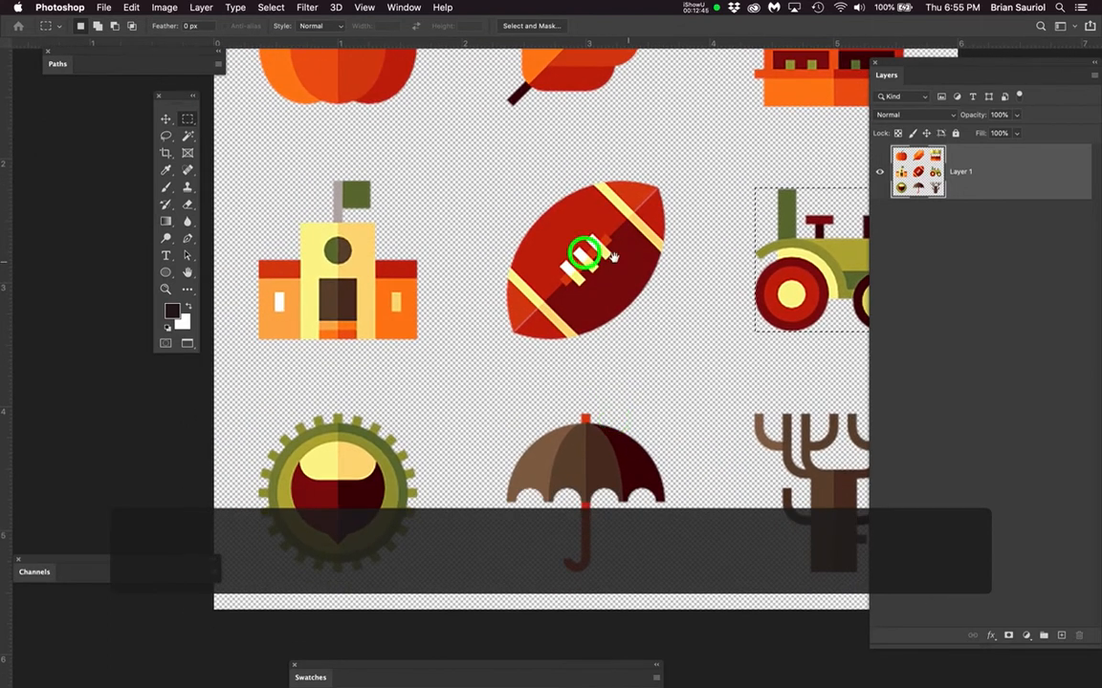
left_click_drag(628, 261, 509, 231)
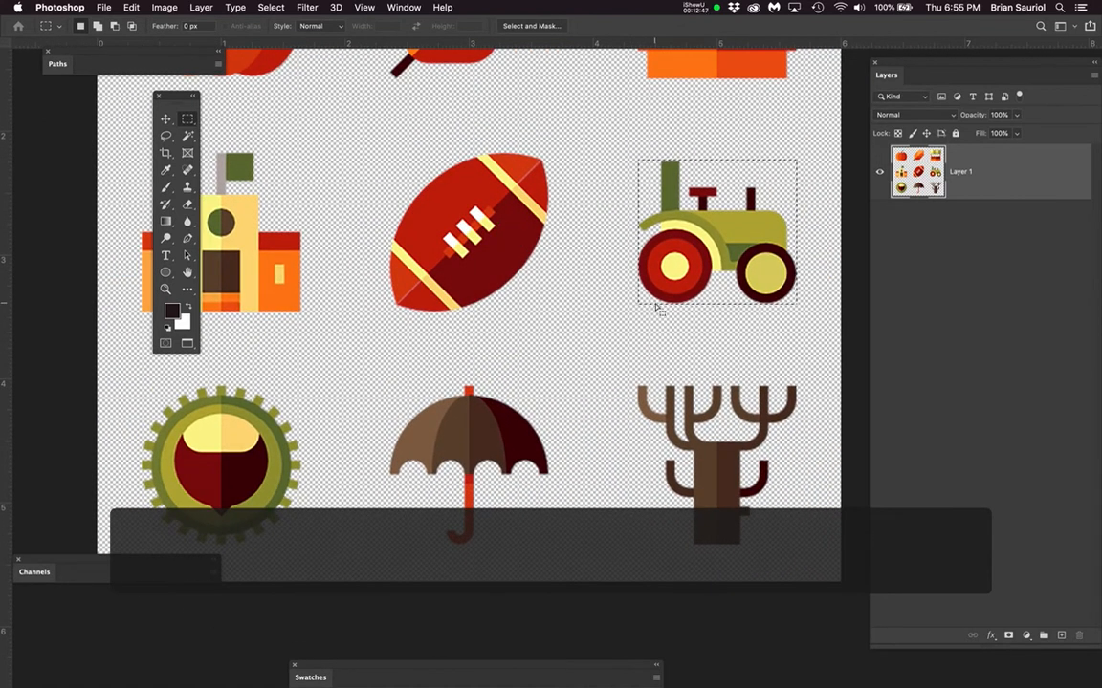
scroll(657, 304, "up", 2)
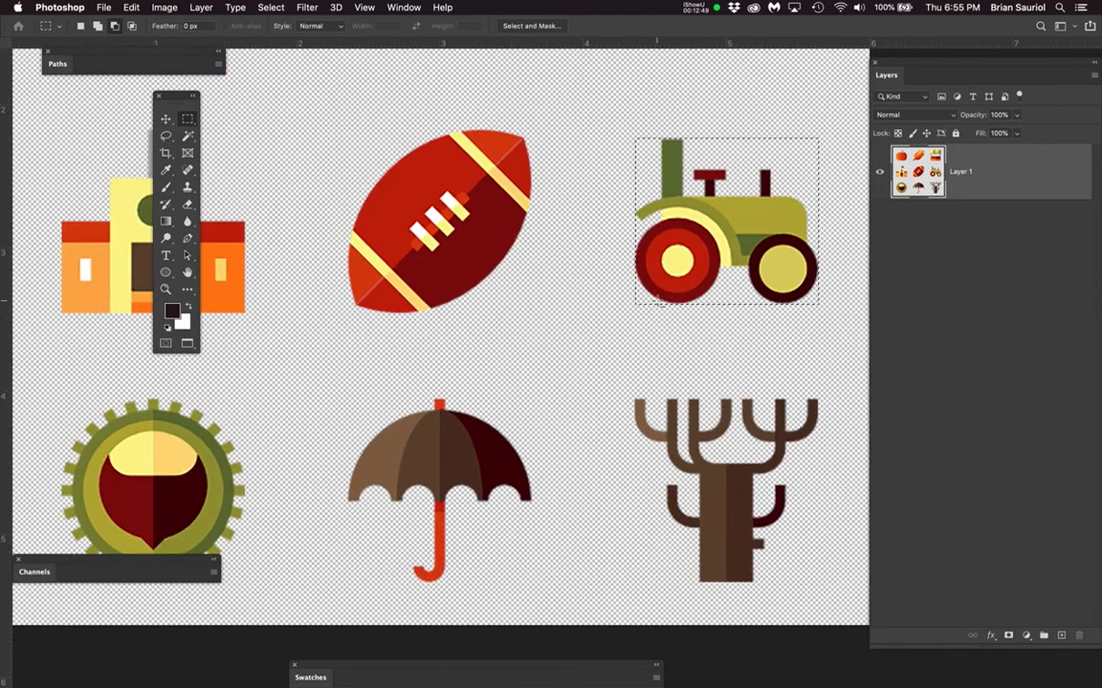
- Select the football with a rectangular marquee, extend the selection to its lower edge, and copy it
scroll(657, 306, "up", 1)
left_click_drag(651, 306, 347, 298)
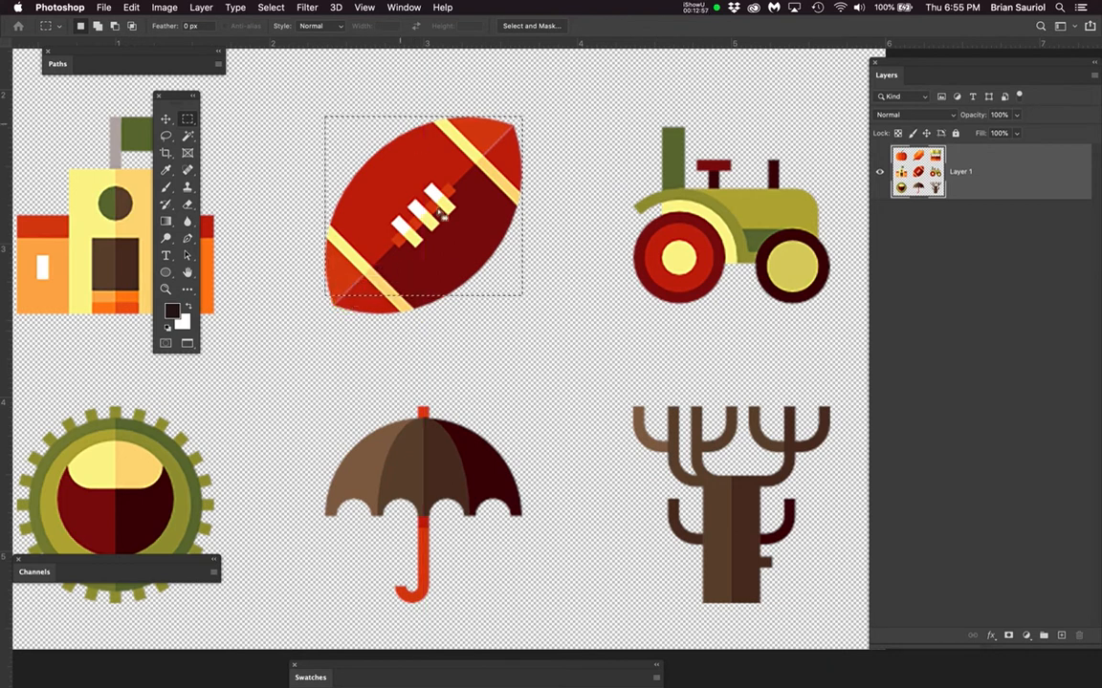
left_click_drag(266, 8, 292, 248)
left_click_drag(422, 294, 419, 312)
key("Return")
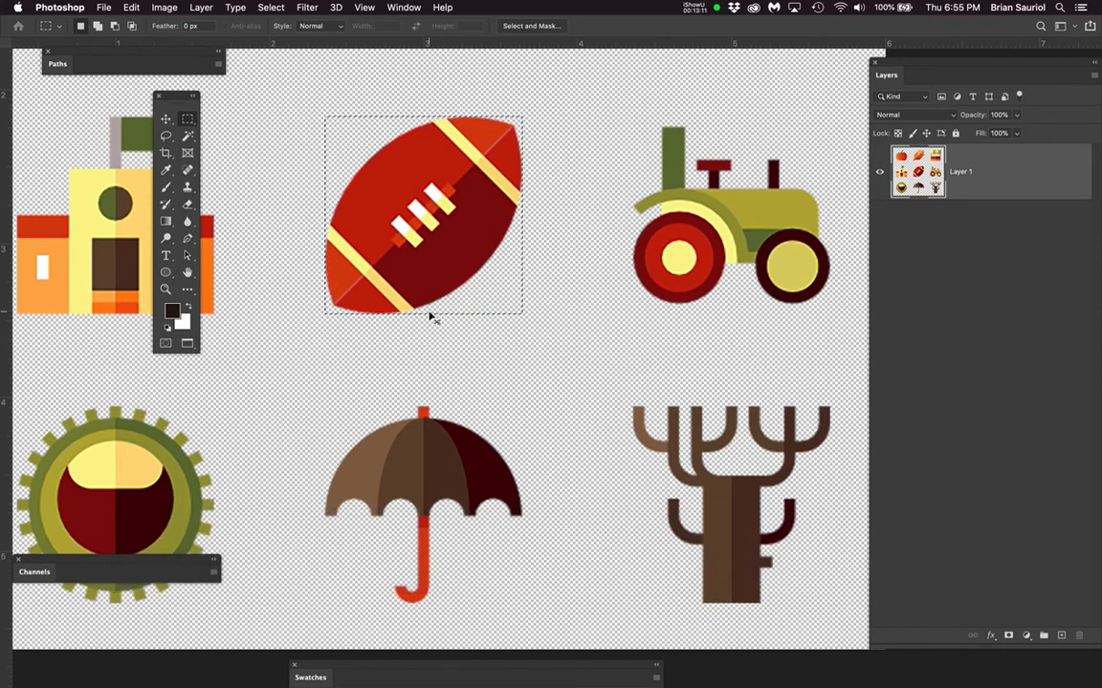
key("super+c")
- Switch to Illustrator, move the tools clear of the icons, and paste the football into the ReferenceTemplate layer beside the tractor
mouse_move(8, 298)
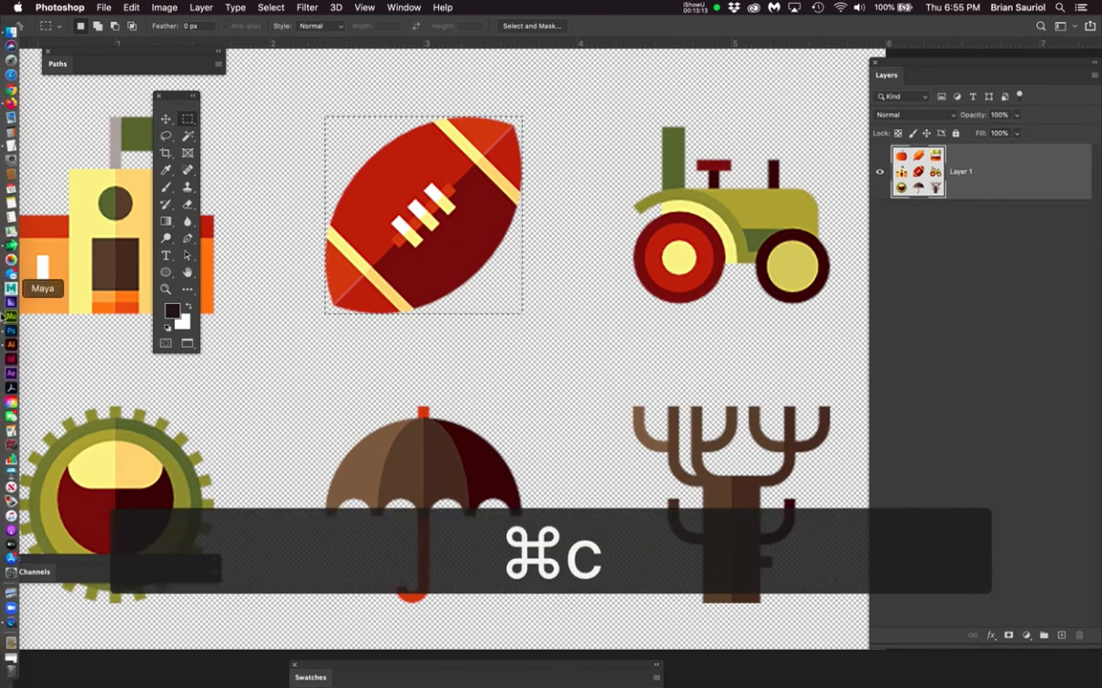
left_click(10, 348)
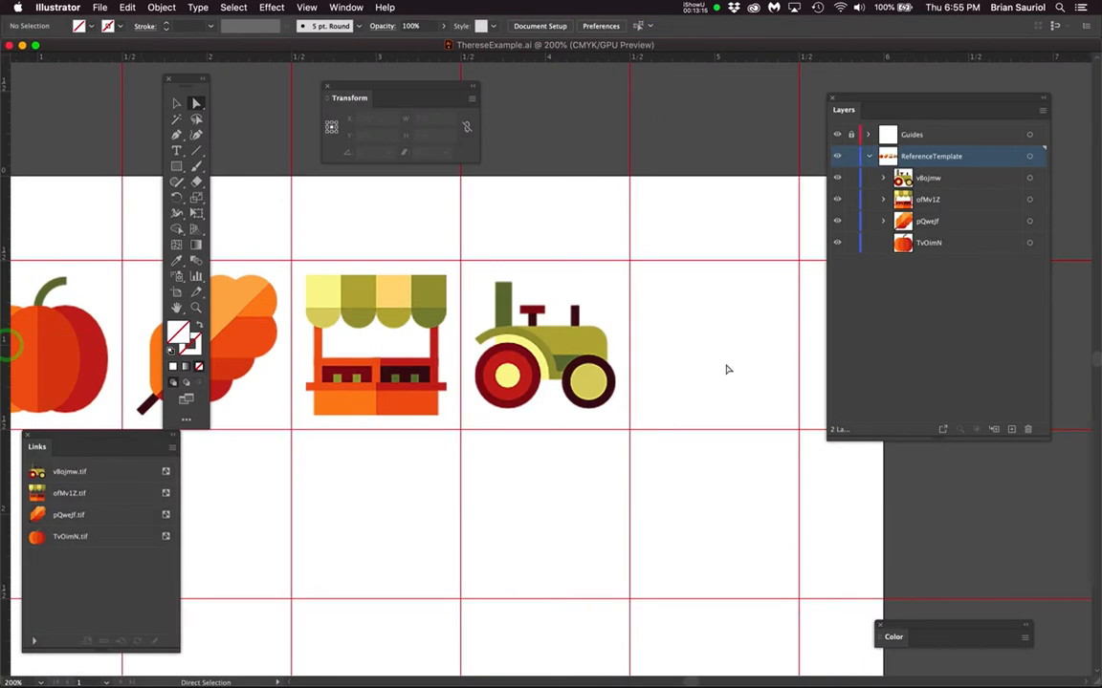
scroll(469, 369, "down", 2)
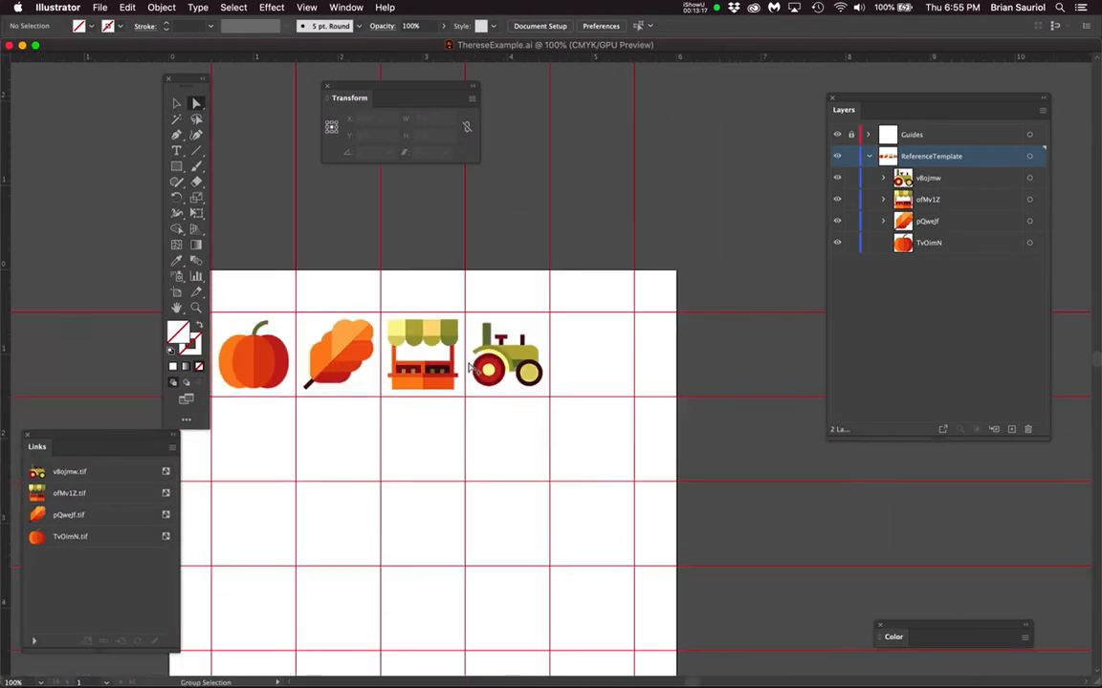
scroll(469, 368, "up", 1)
left_click_drag(181, 86, 62, 72)
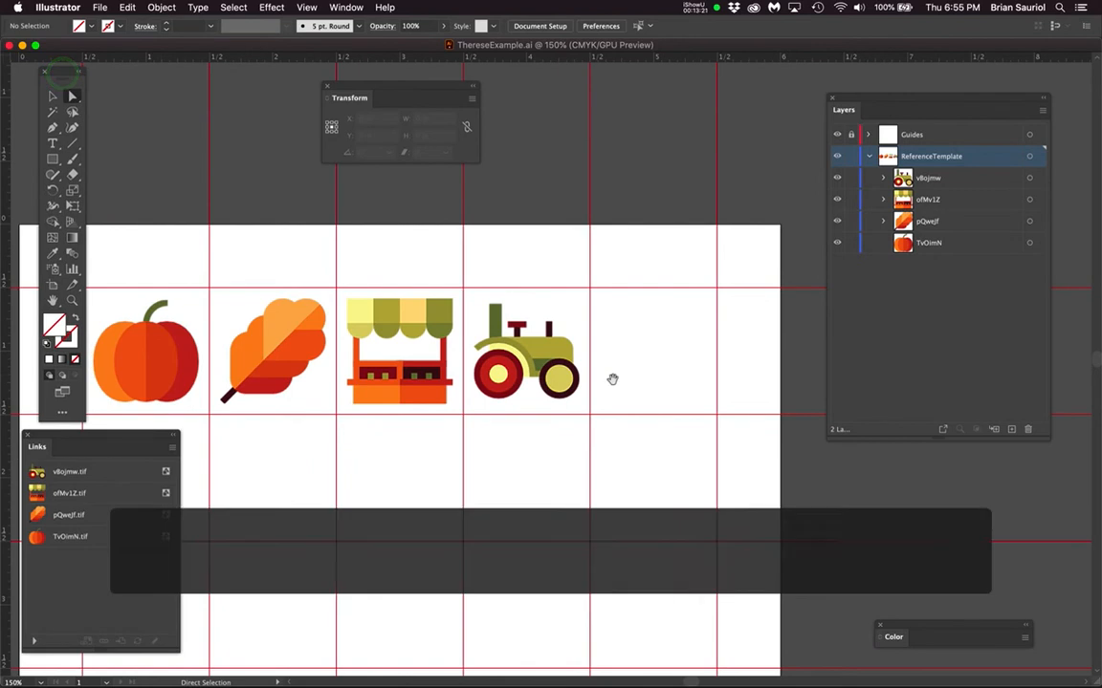
left_click_drag(612, 379, 512, 341)
key("super+v")
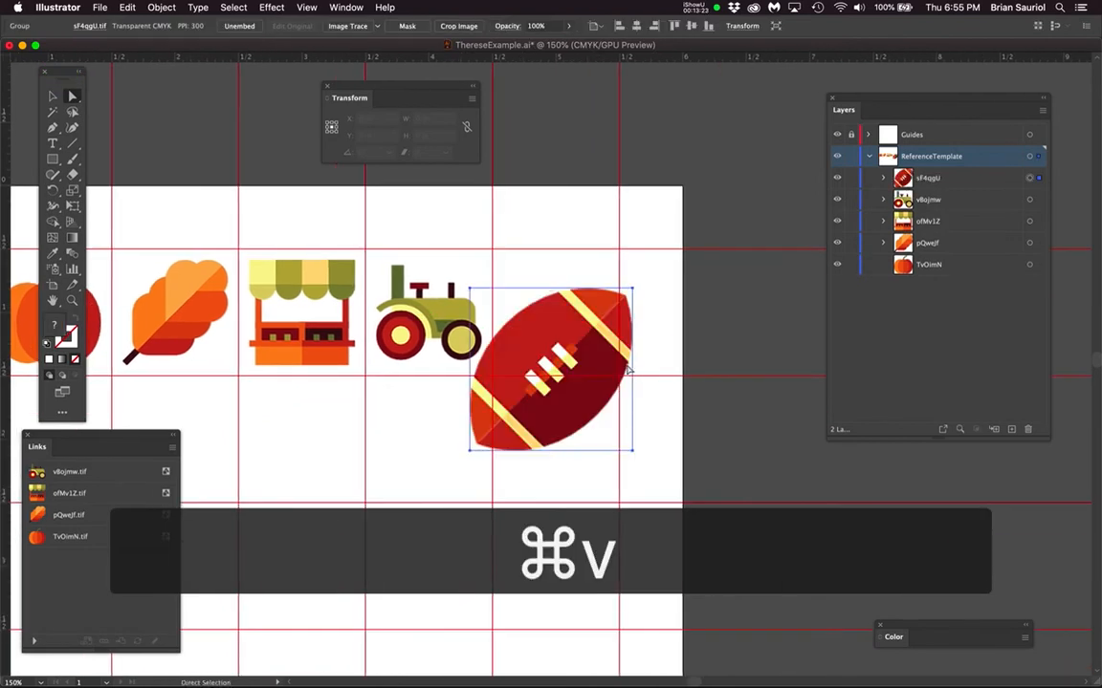
- Scale the pasted football uniformly to 65% and center it at X 5 in, Y 1 in
left_click(74, 191)
left_click(73, 191)
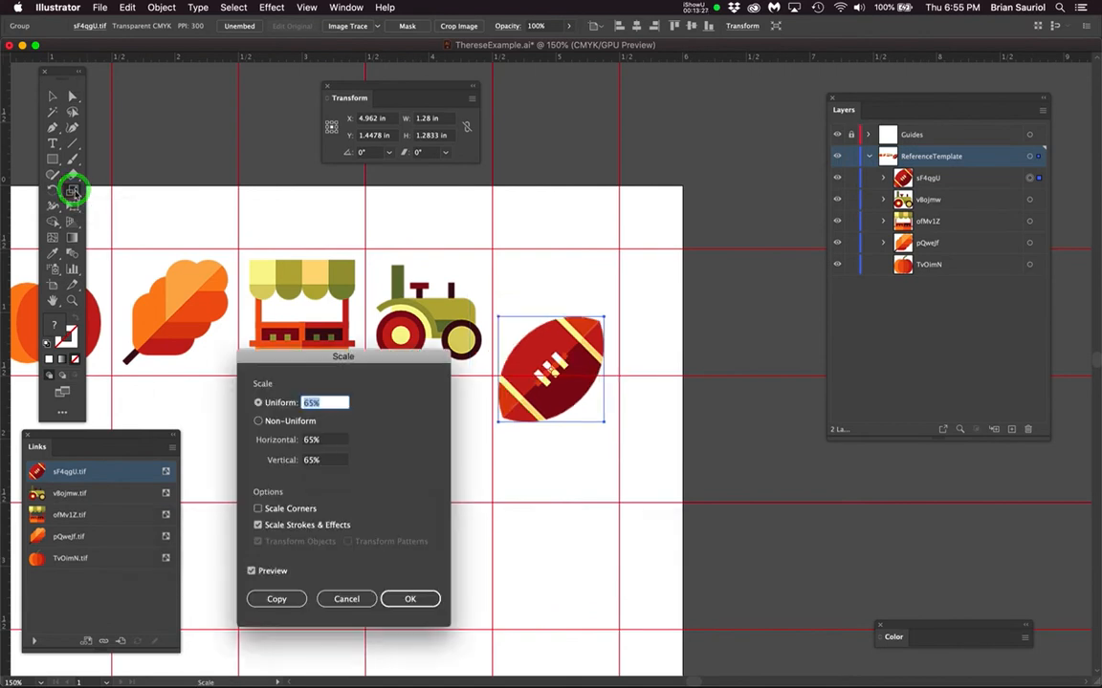
key("Return")
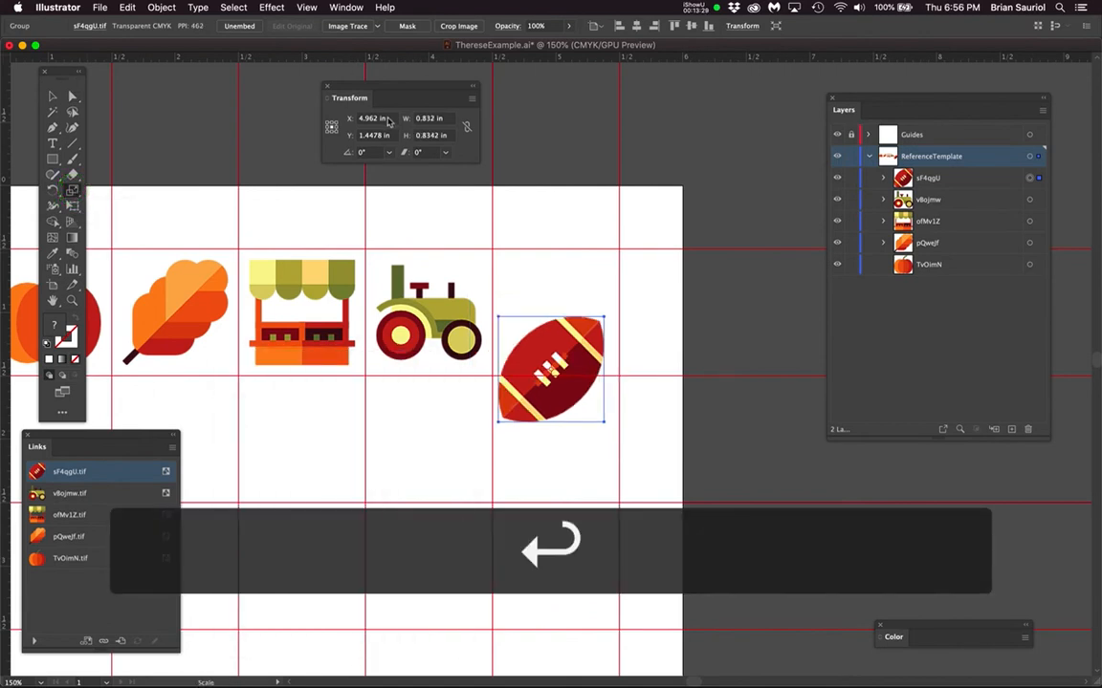
left_click(347, 118)
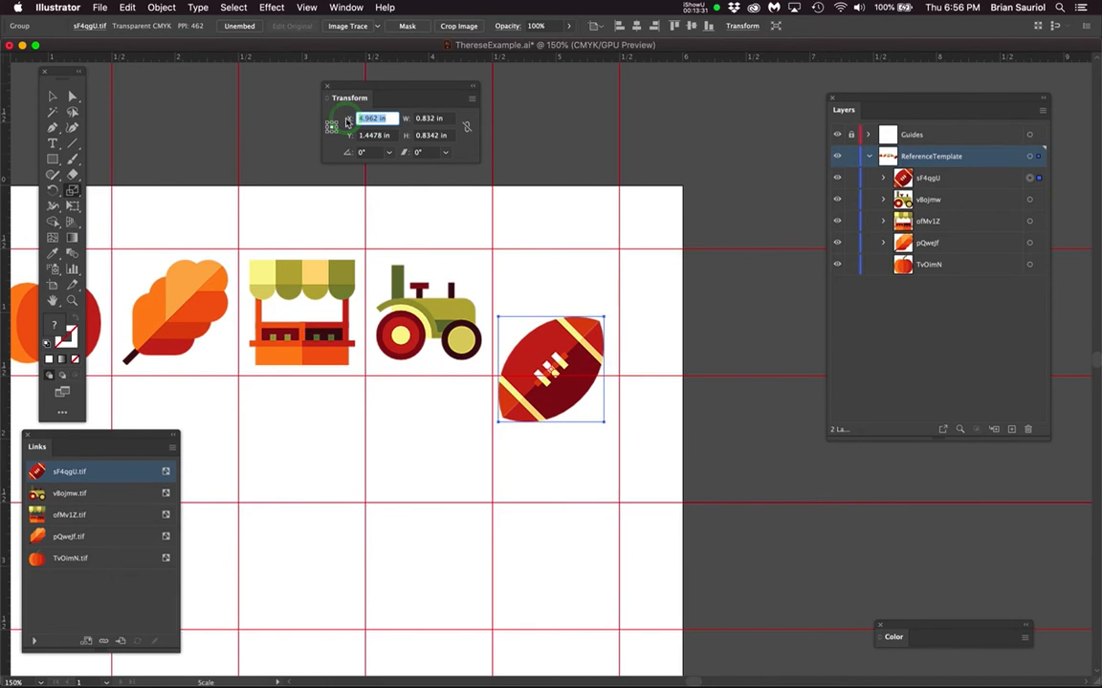
type("5")
key("Tab")
type("1")
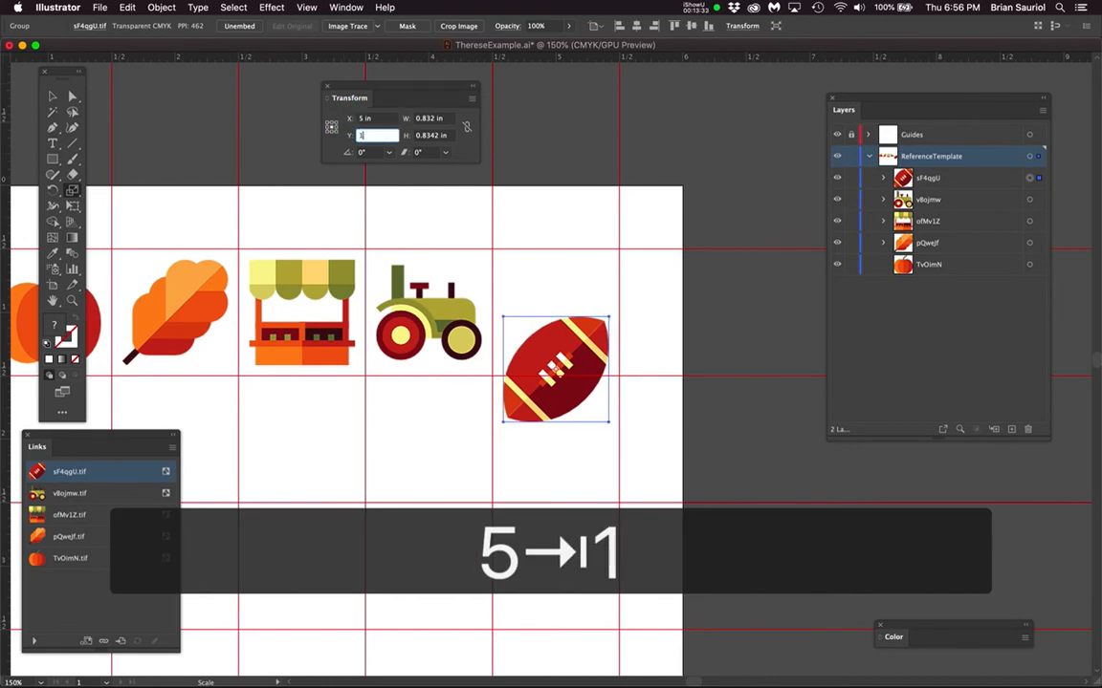
key("Return")
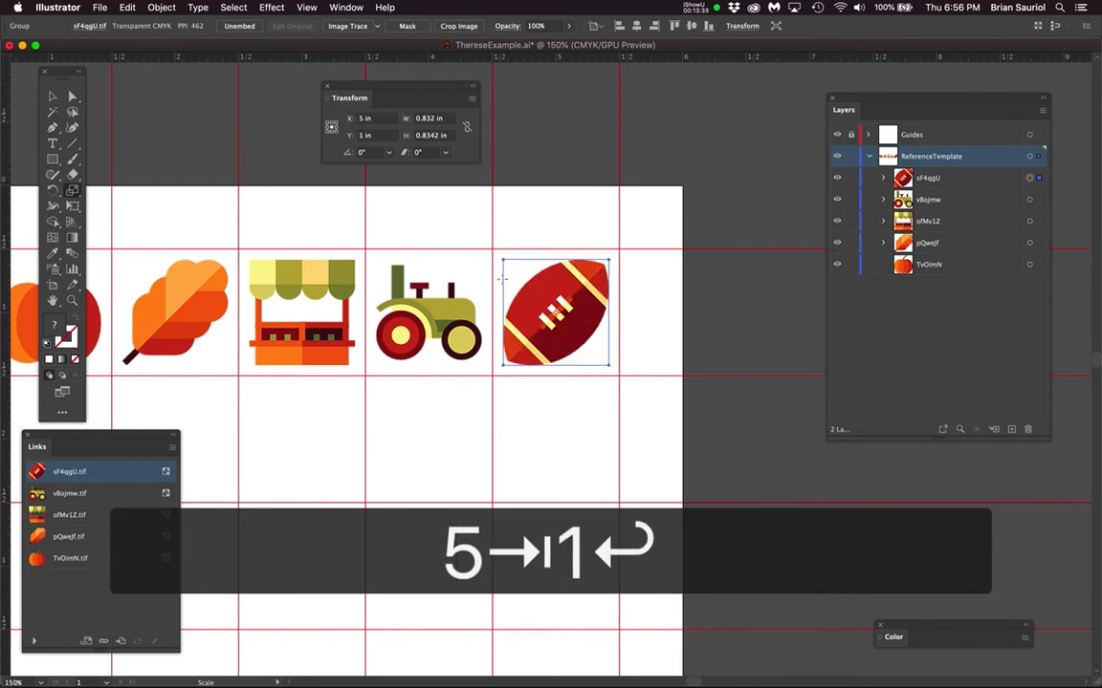
left_click_drag(536, 406, 683, 364)
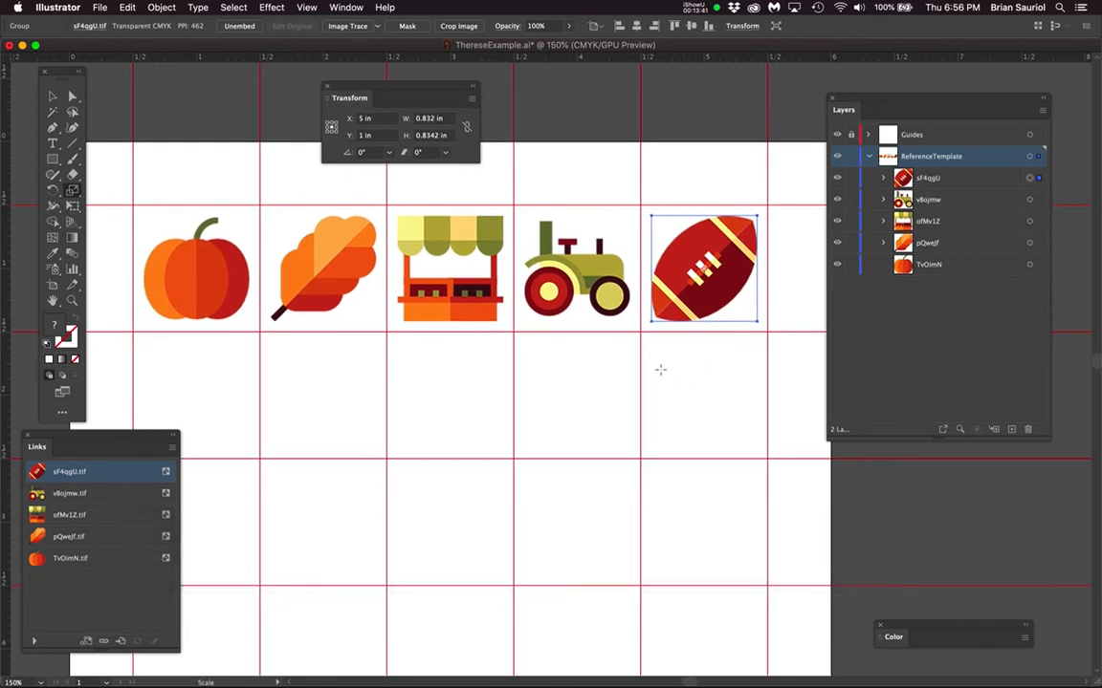
left_click_drag(573, 401, 548, 446)
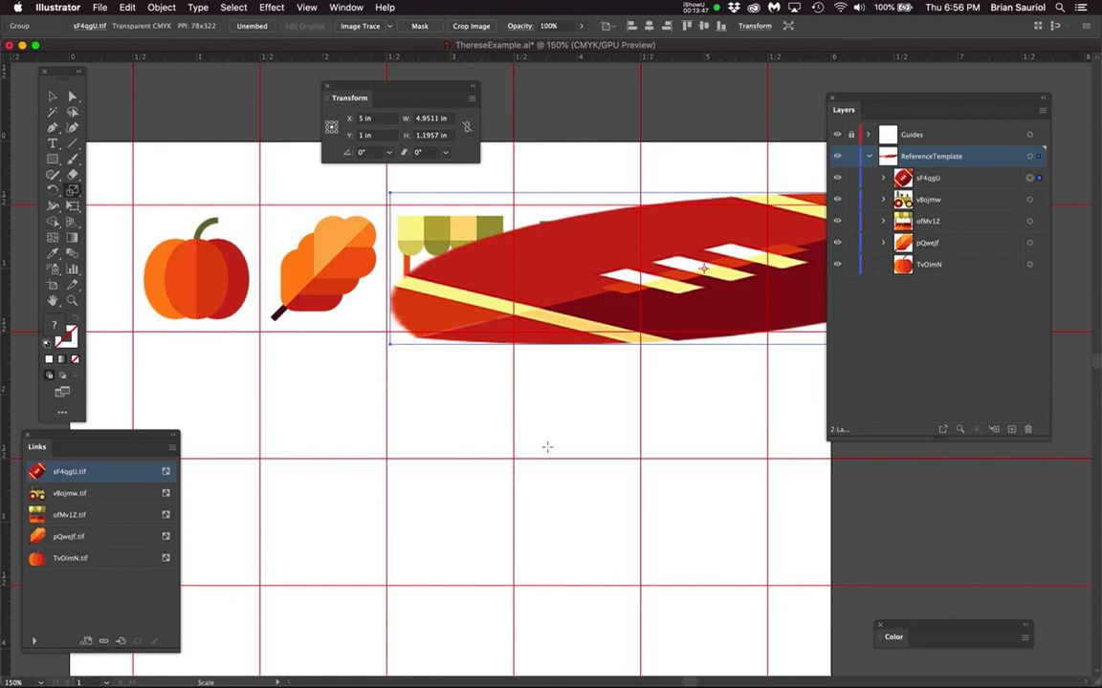
key("super+z")
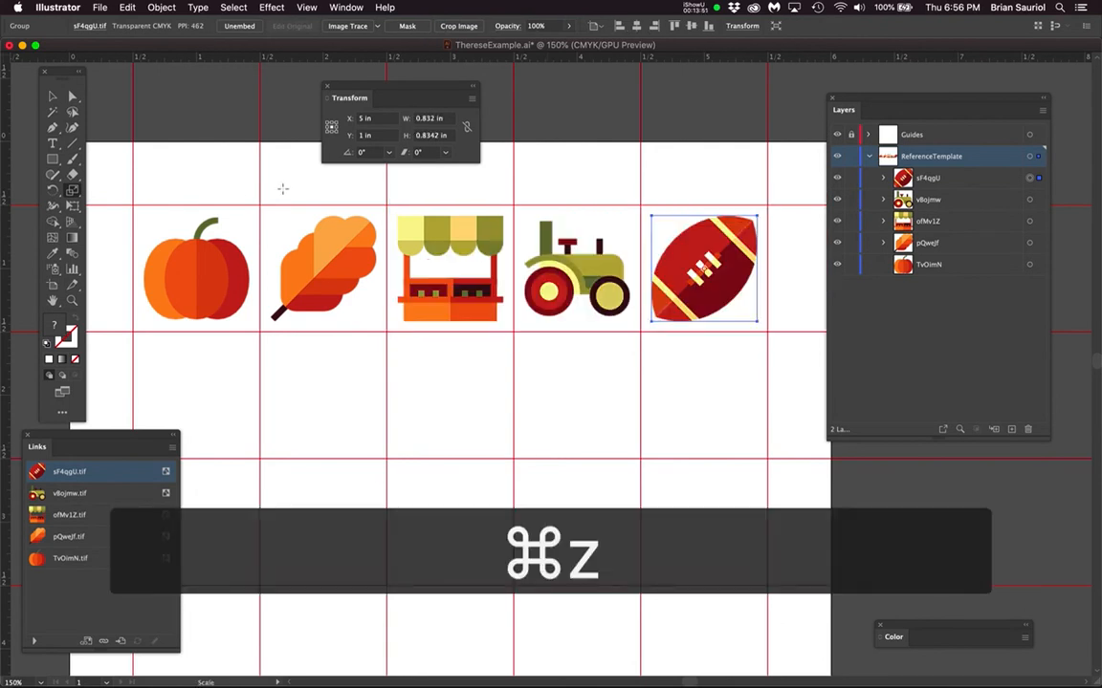
- Deselect the football with the Direct Selection tool, minimize the Illustrator document window, and switch to Photoshop
left_click(72, 97)
left_click(679, 167)
key("space")
left_click_drag(652, 280, 808, 262)
left_click_drag(506, 320, 630, 290)
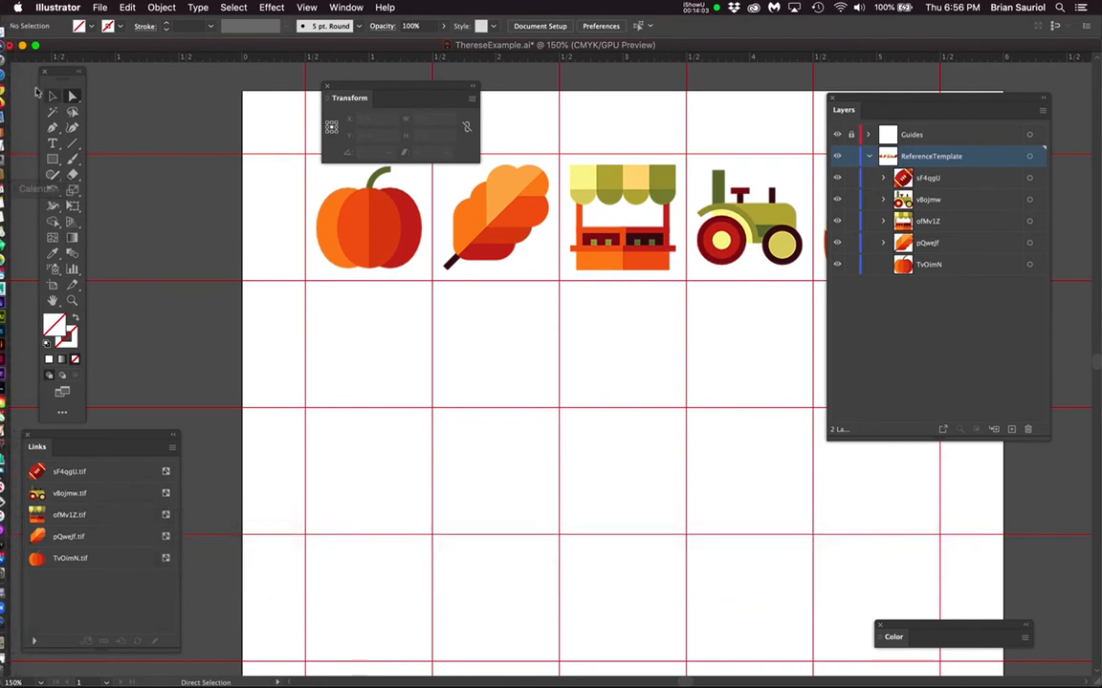
left_click(23, 46)
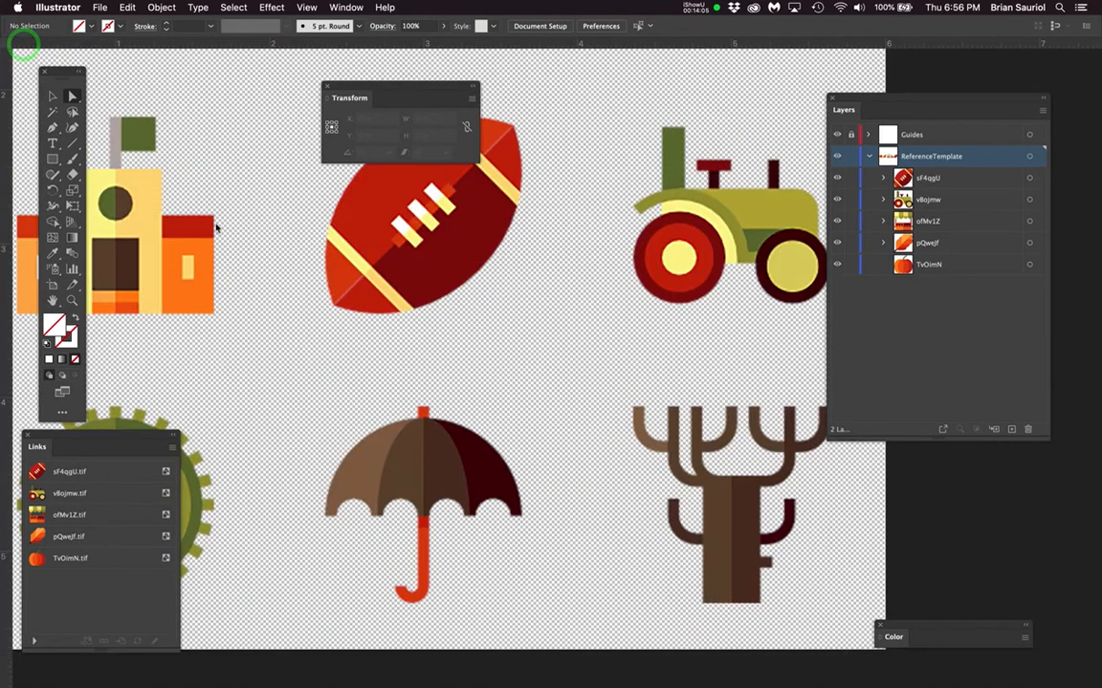
left_click(243, 177)
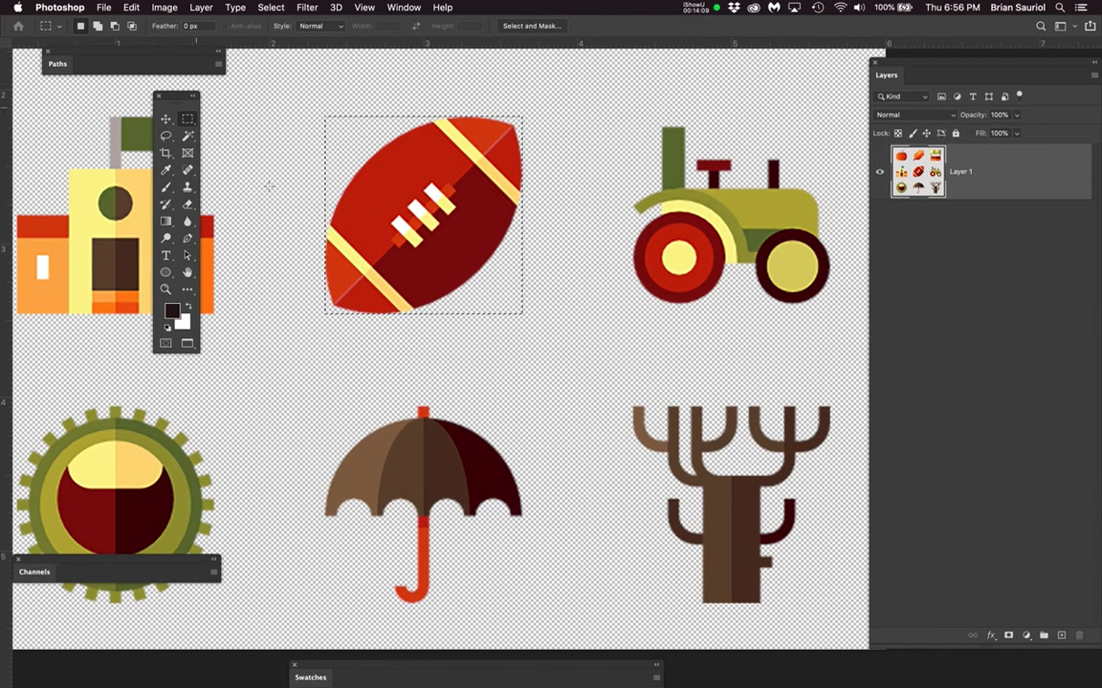
- Save the autumn icon sheet in Photoshop with the whole sheet in view and close it
scroll(331, 239, "down", 2)
scroll(335, 240, "down", 3)
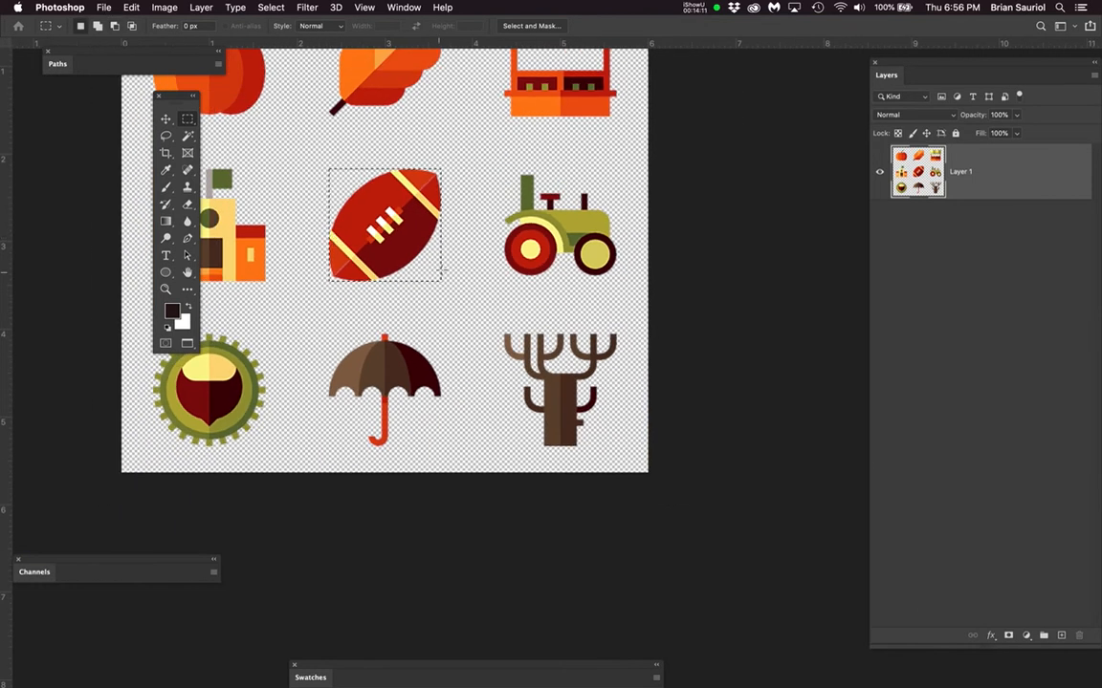
left_click(545, 400)
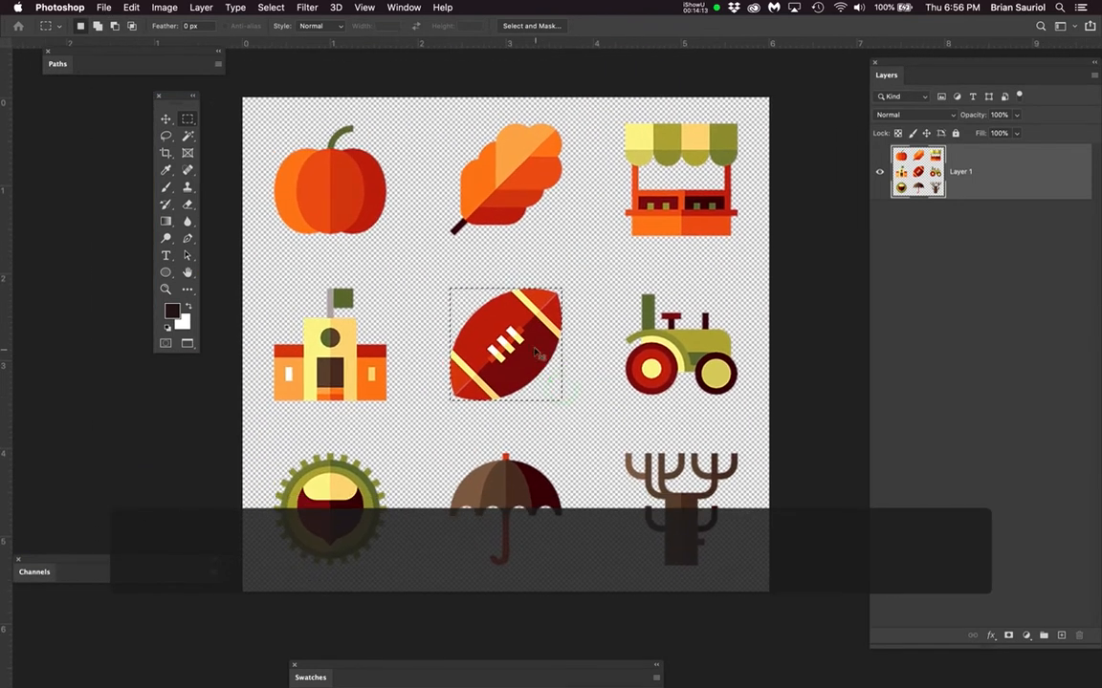
key("super+s")
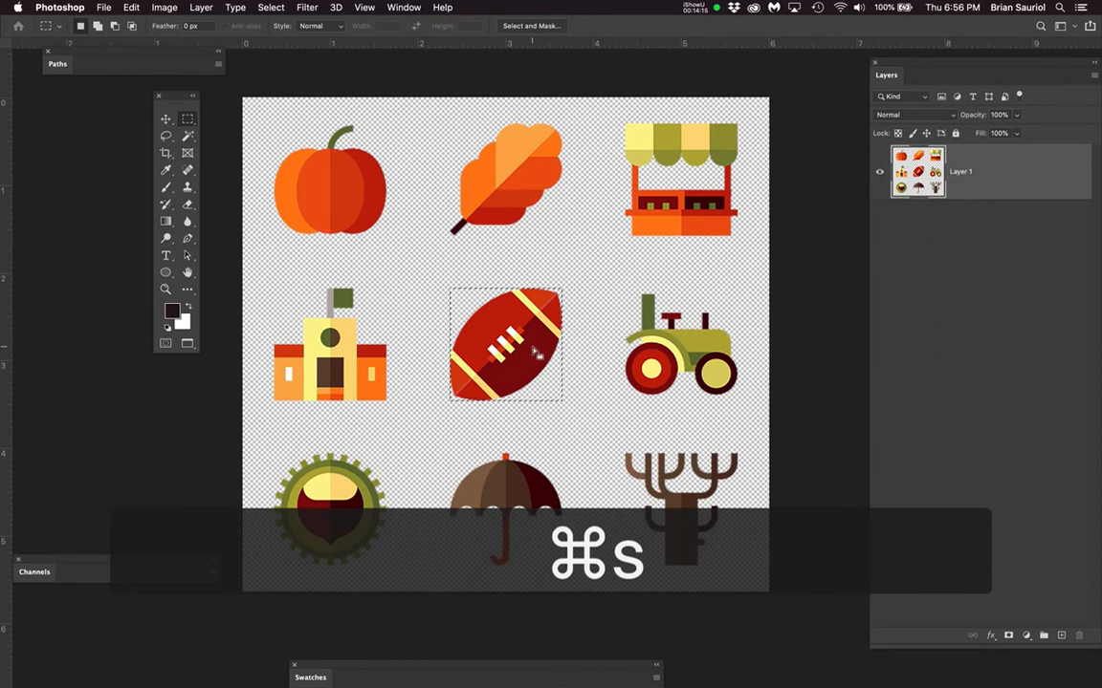
key("super+w")
- Switch to Finder, preview jack-o-lantern vector.jpg and icons-halloween-vector-moon spooky.jpg, and select the jack-o-lantern file again
left_click(63, 169)
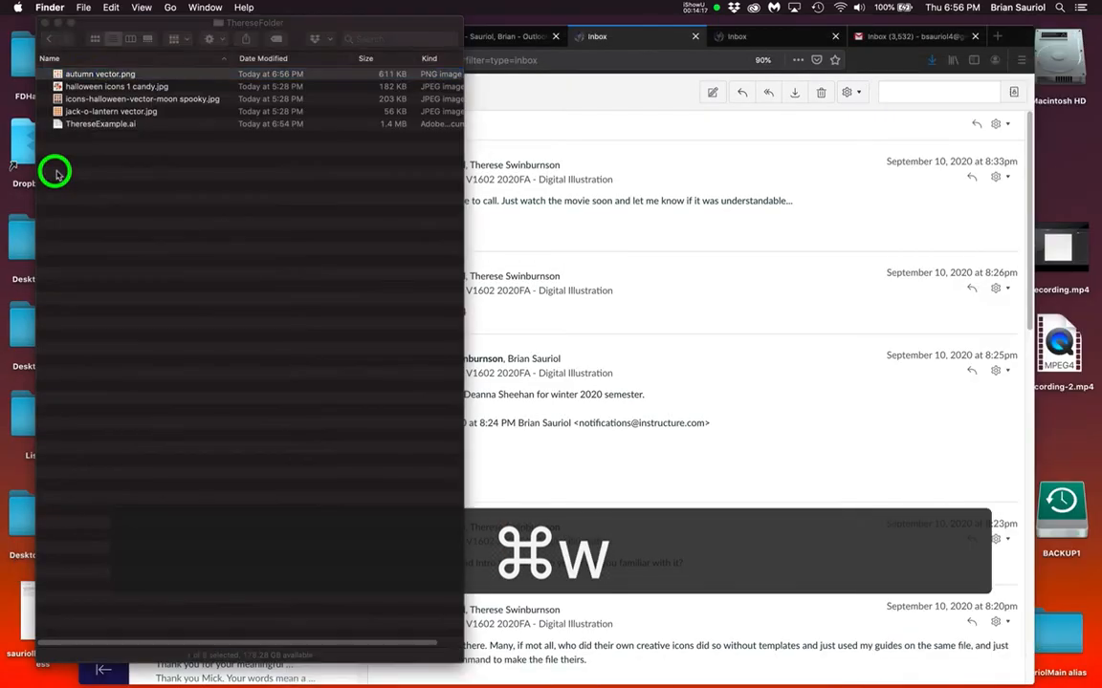
left_click(61, 113)
key("space")
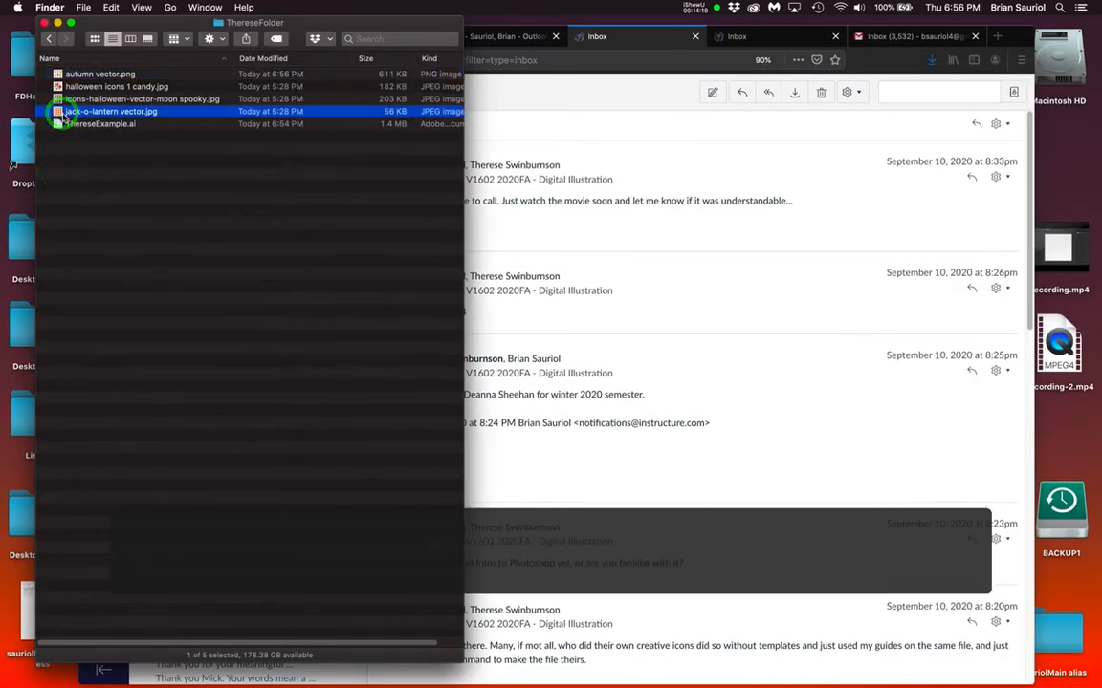
key("space")
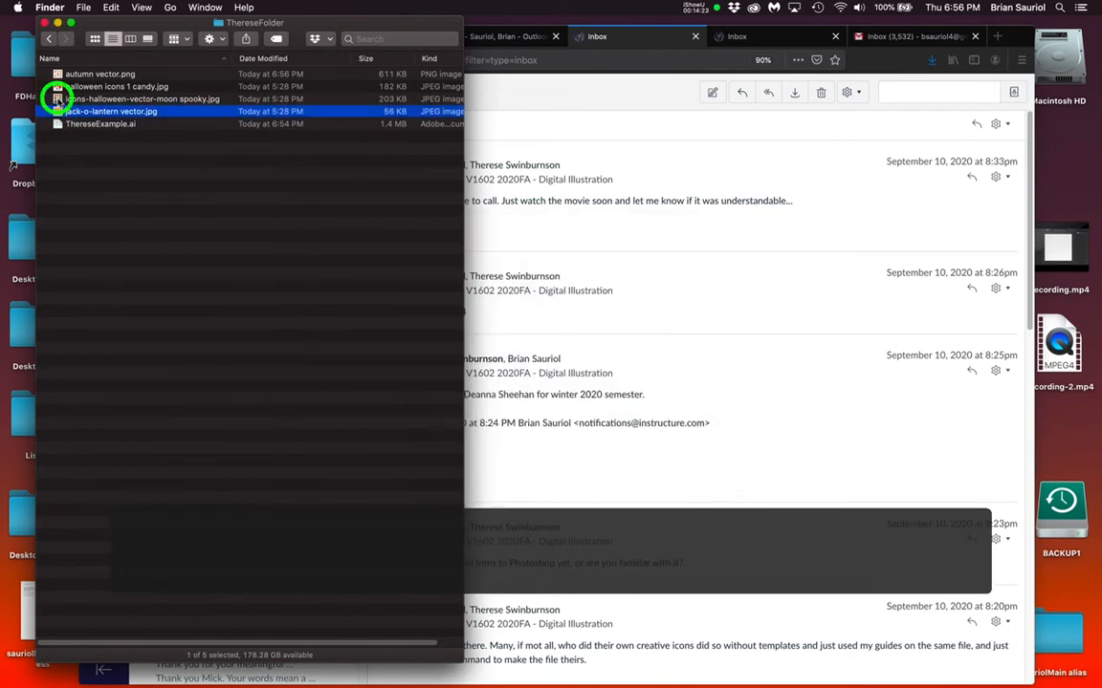
left_click(57, 100)
key("space")
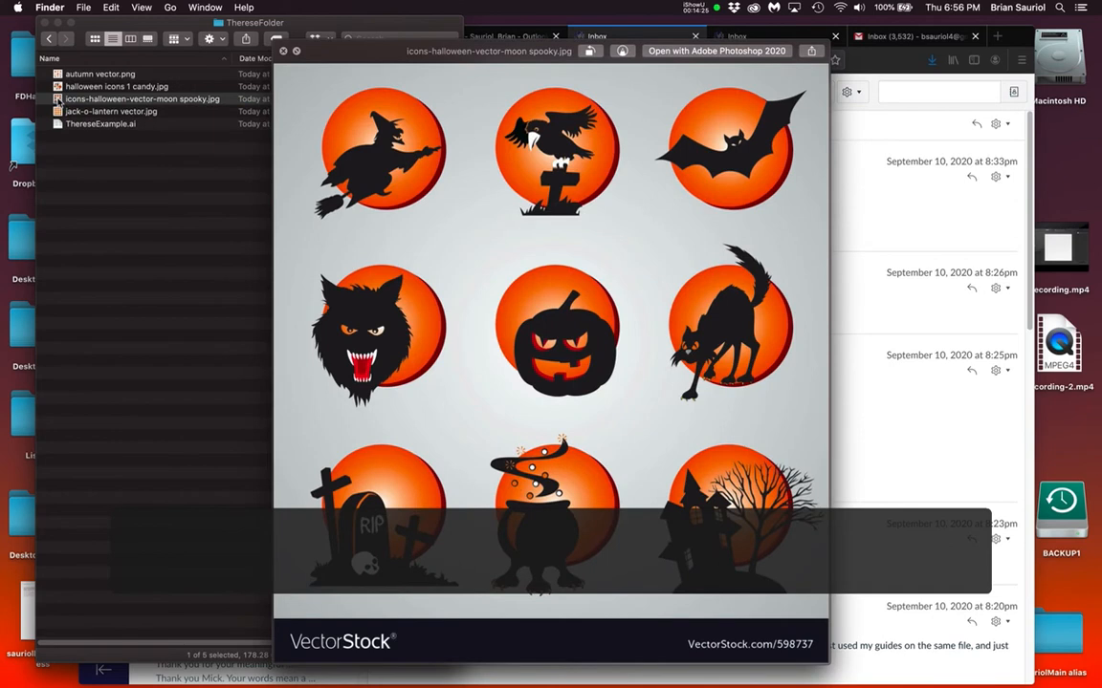
key("space")
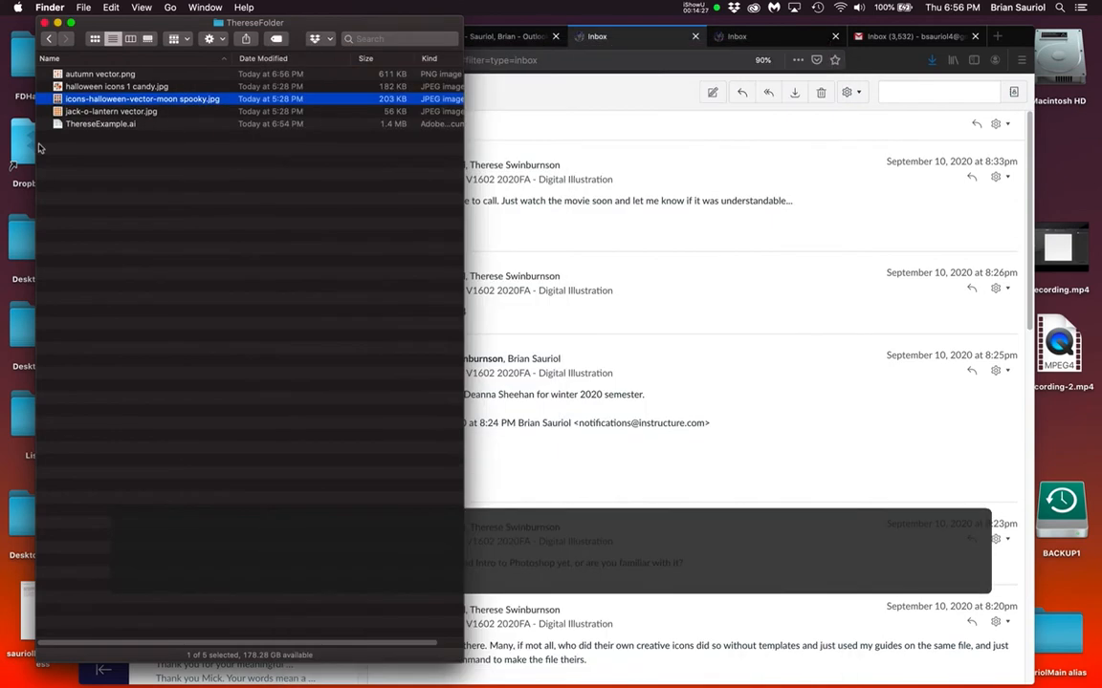
left_click(55, 112)
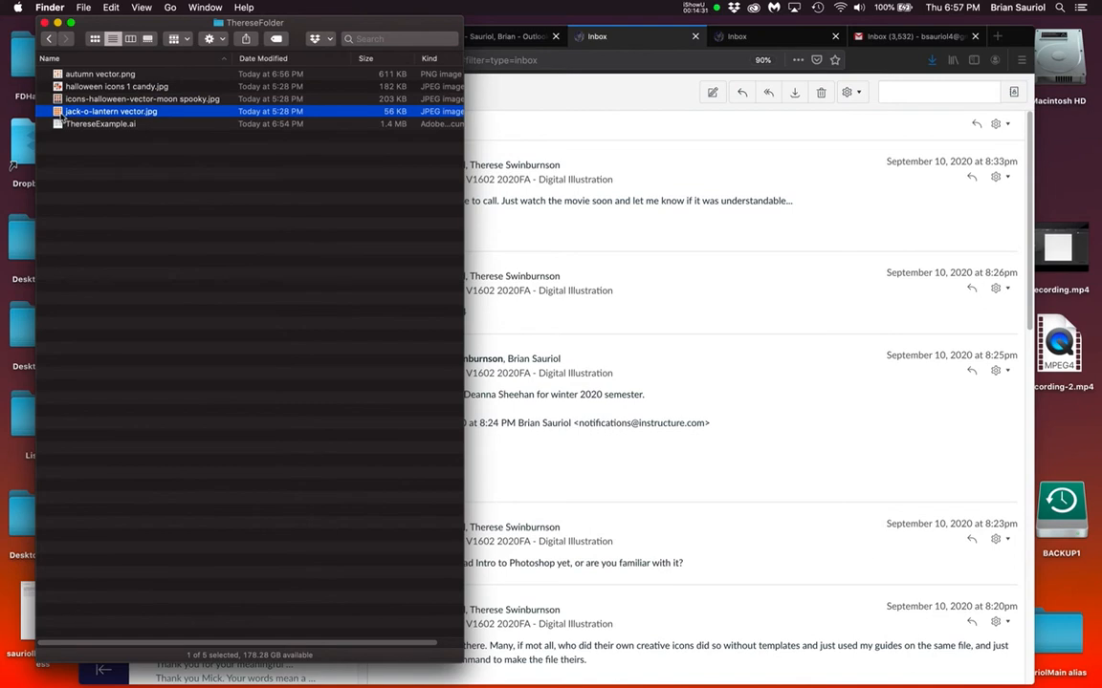
- Open jack-o-lantern vector.jpg in Photoshop, enlarge its window, move the tools clear of the artwork, and fit the whole image in view
double_click(59, 112)
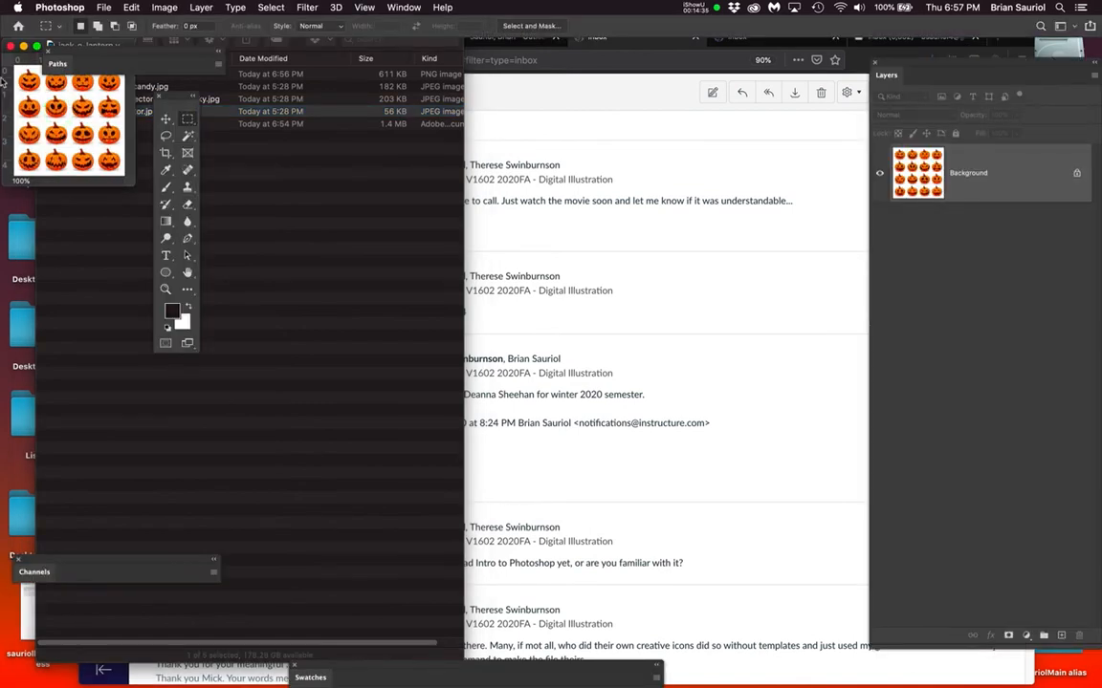
left_click_drag(138, 191, 756, 597)
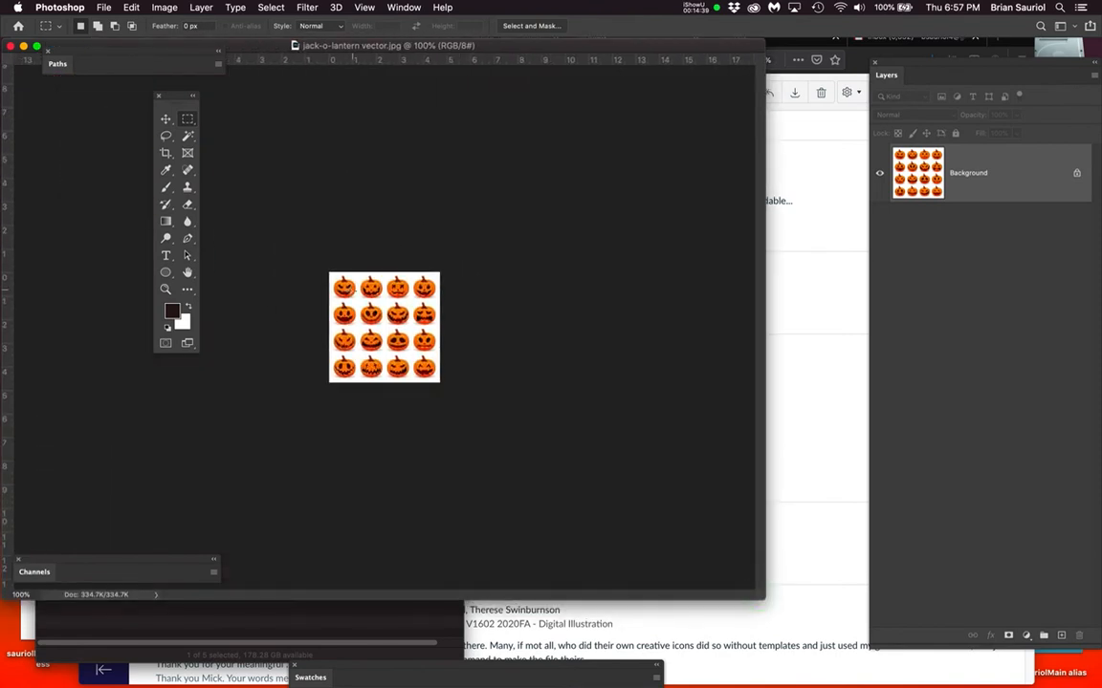
key("super+plus")
key("super+plus")
scroll(369, 276, "up", 8)
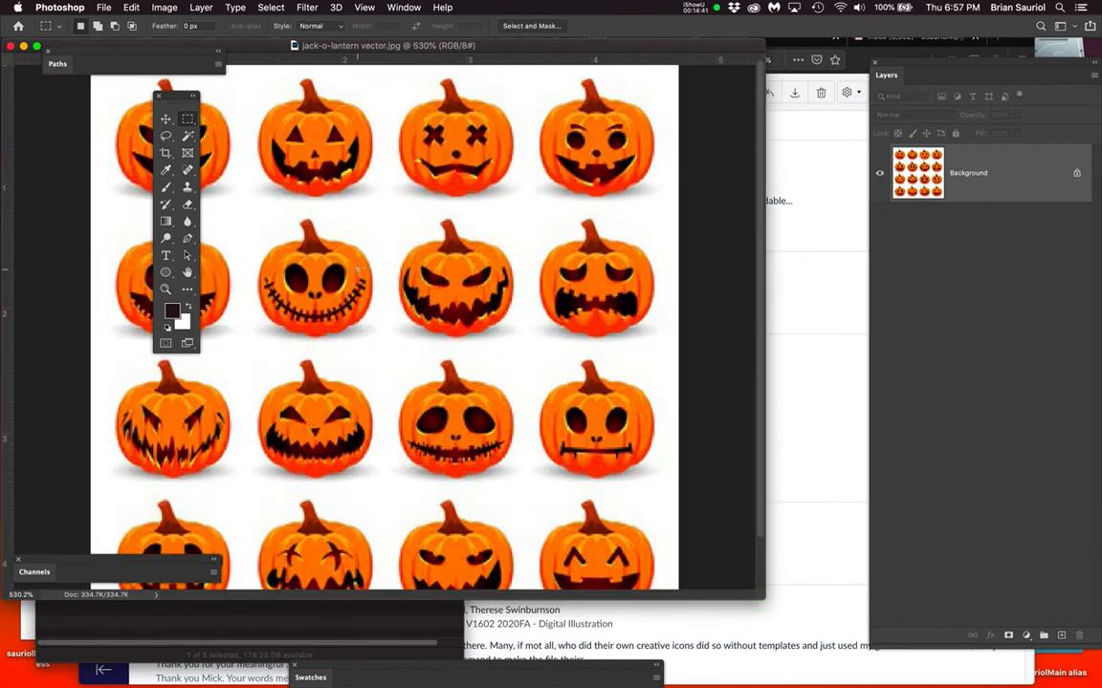
scroll(338, 274, "up", 2)
scroll(338, 274, "down", 1)
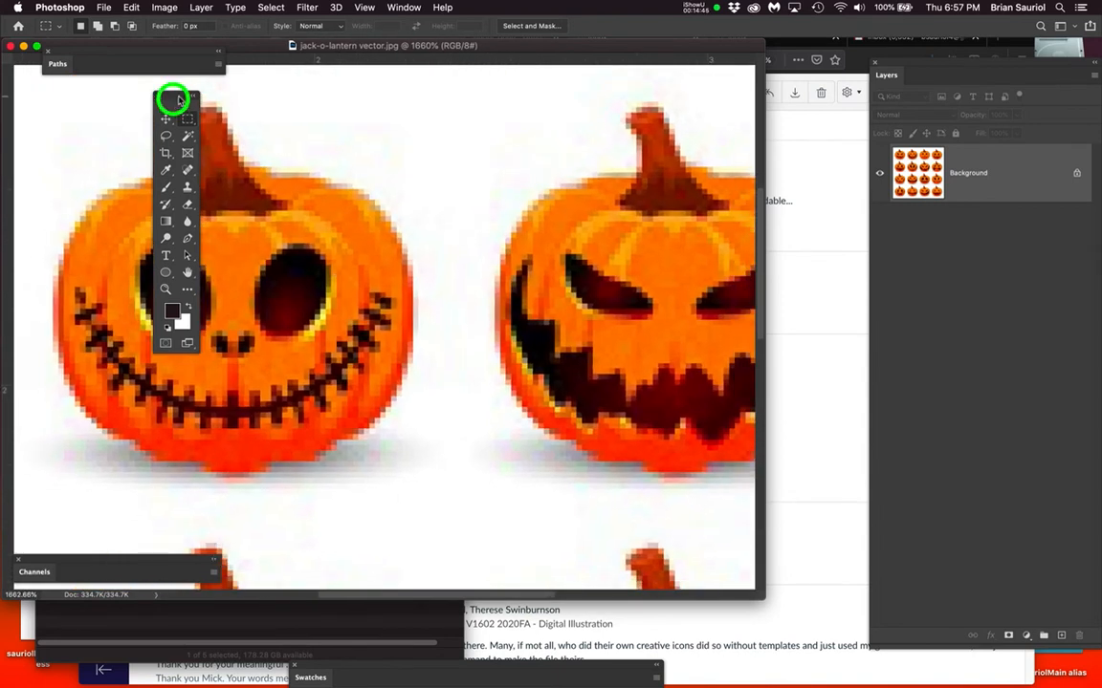
left_click_drag(173, 97, 55, 122)
key("super+0")
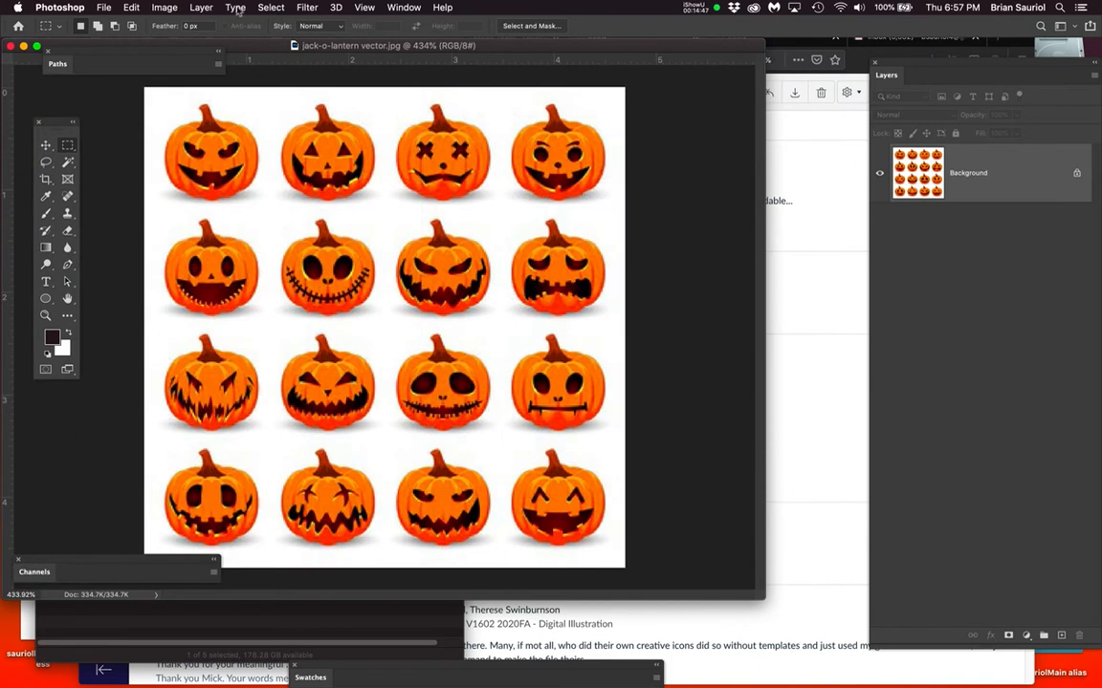
left_click_drag(762, 603, 1033, 664)
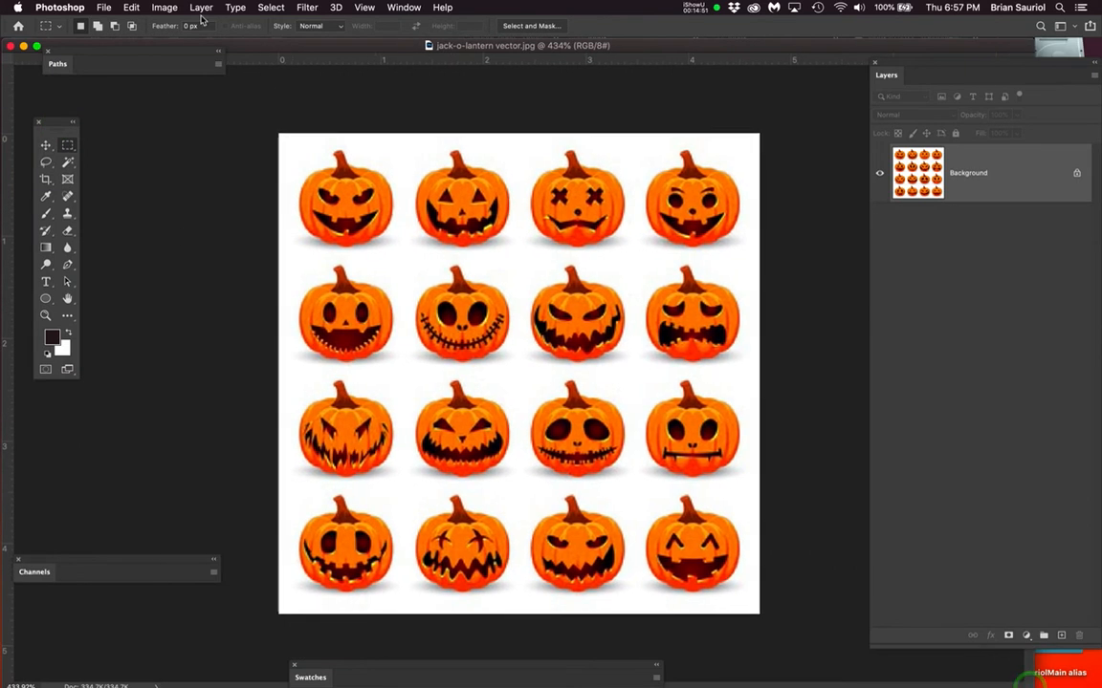
- Resize the pumpkin image to 6 inches wide at 300 pixels/inch, with resampling on Automatic
left_click(165, 8)
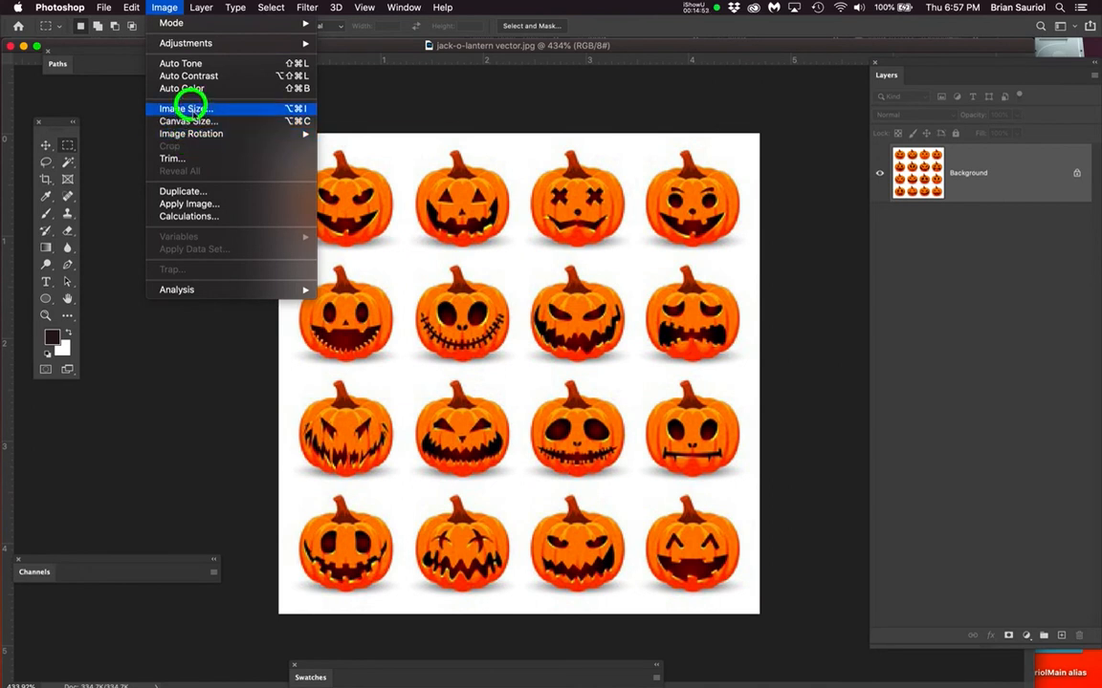
left_click(185, 107)
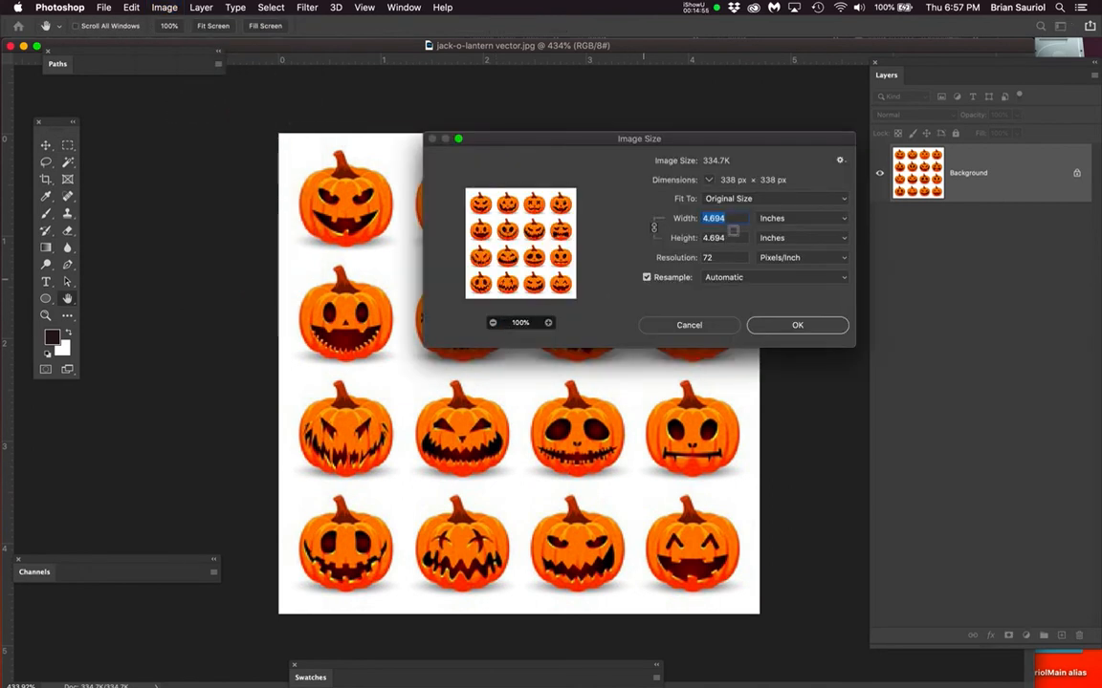
left_click(689, 218)
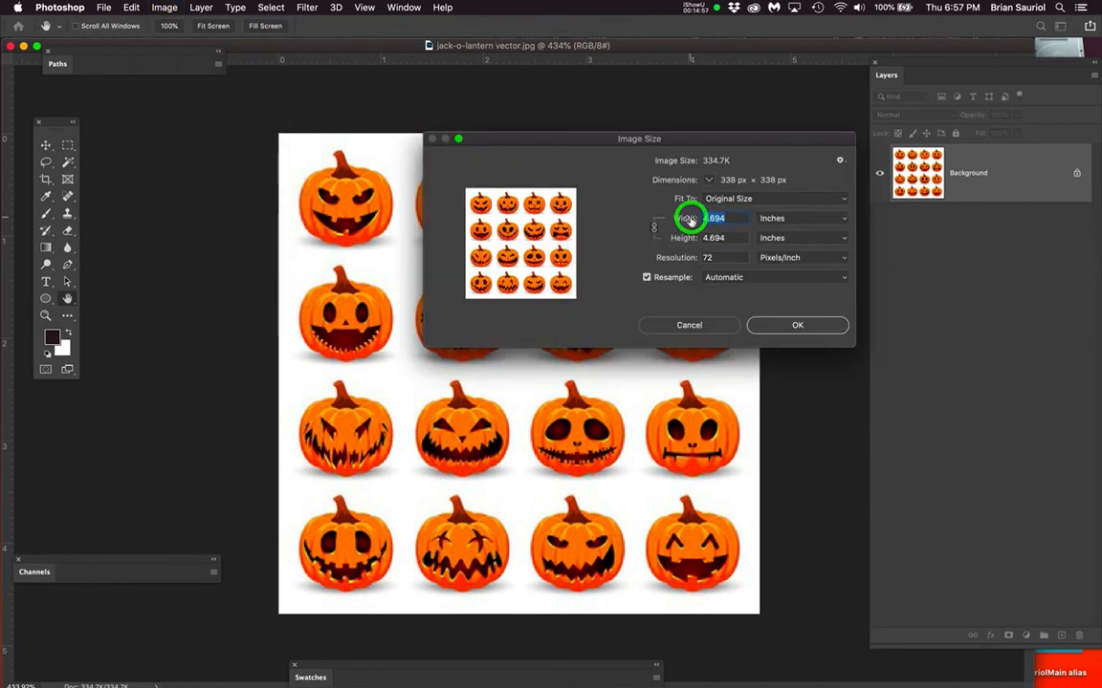
type("6")
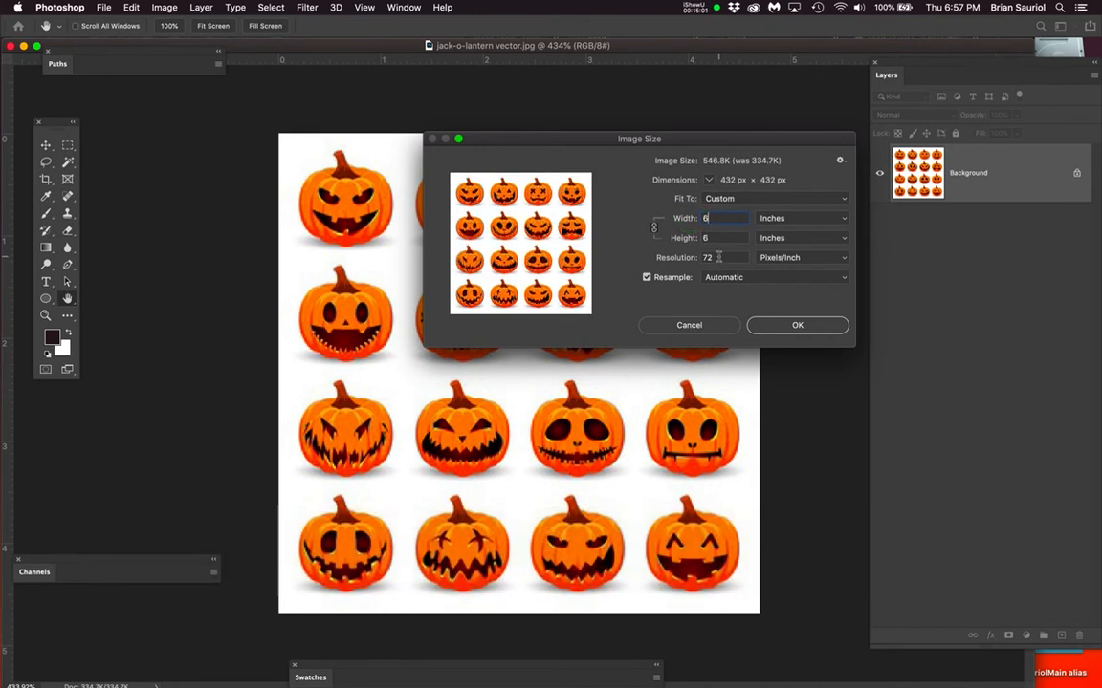
left_click(708, 257)
left_click_drag(711, 258, 693, 259)
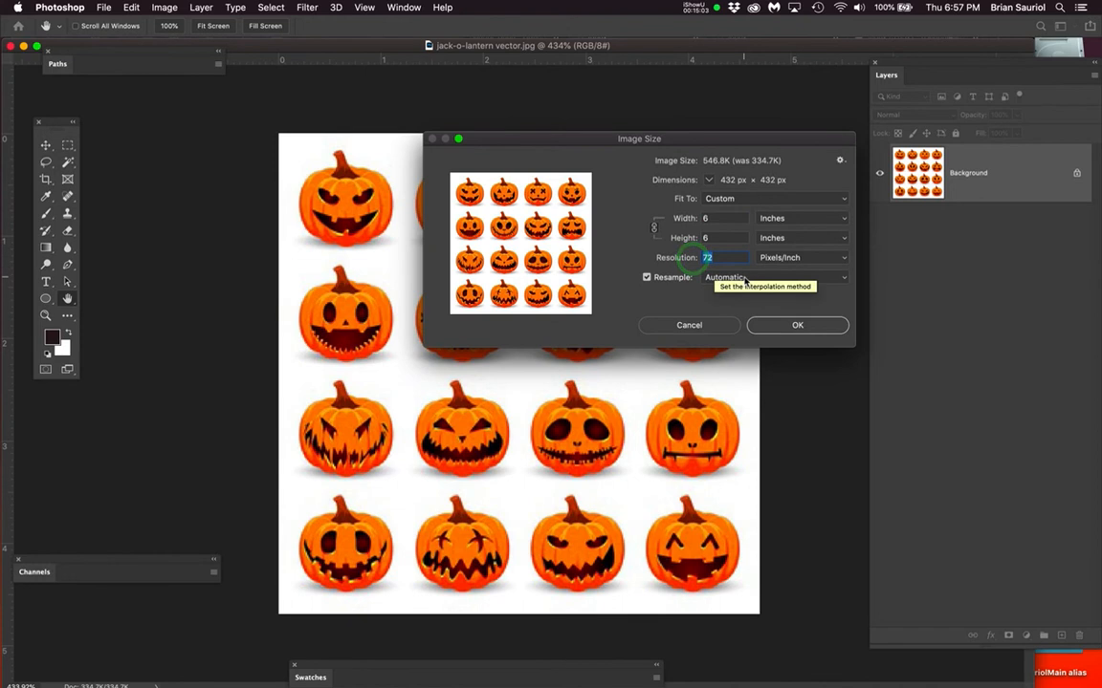
type("300")
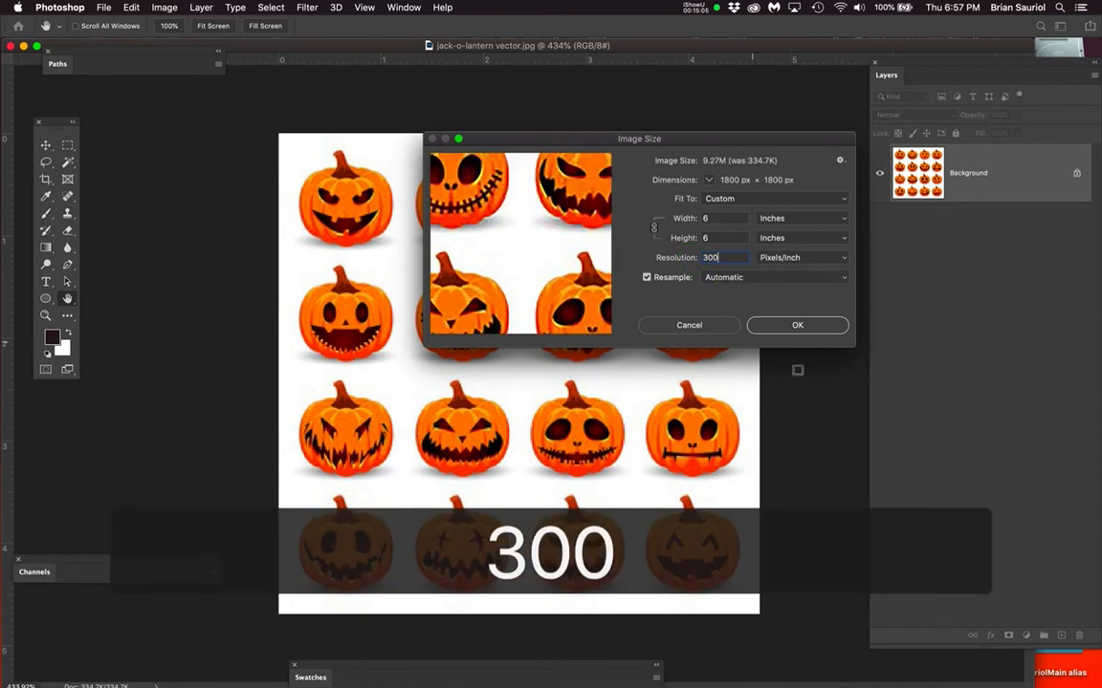
left_click(797, 326)
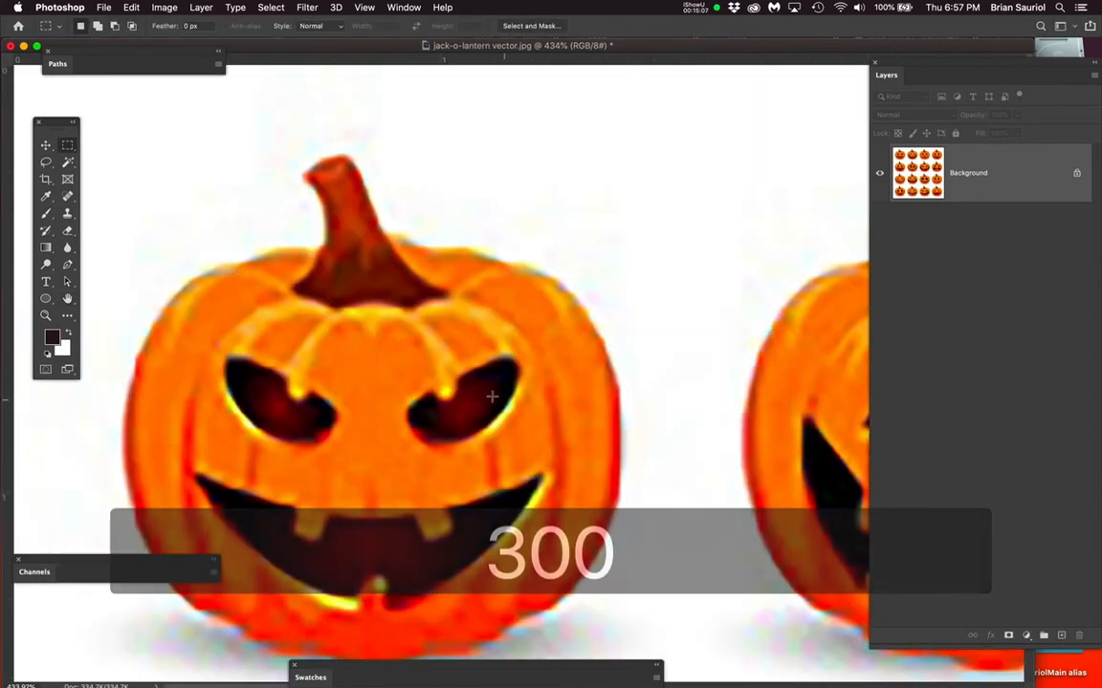
- Save the resized pumpkin image over the existing JPEG file
left_click_drag(508, 394, 639, 306)
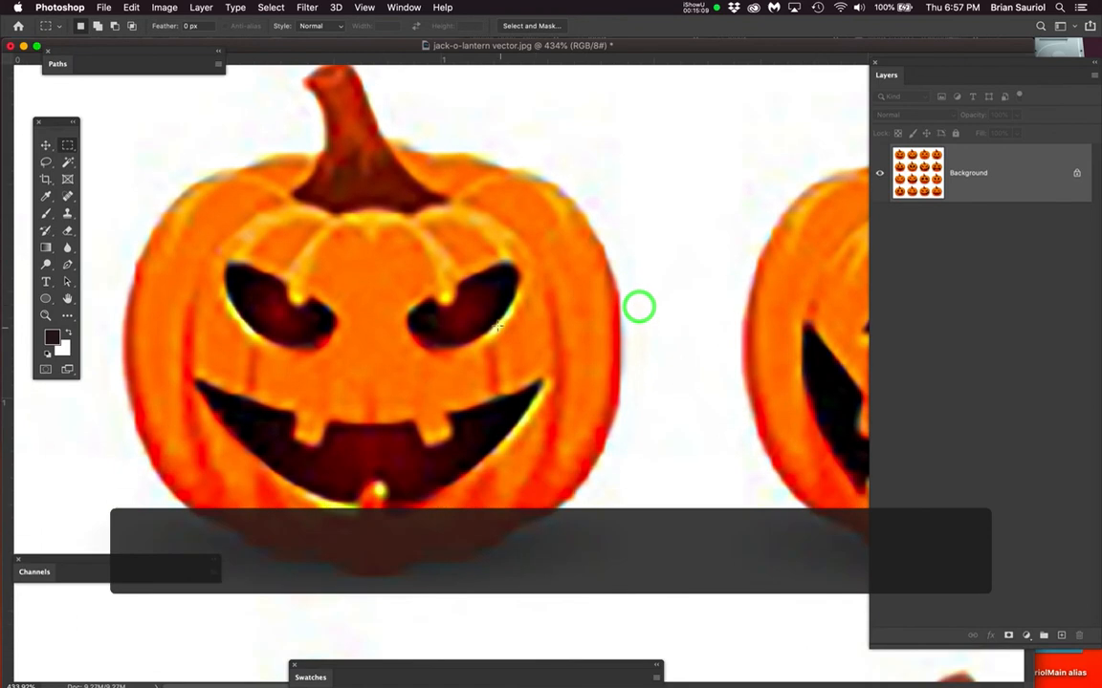
key("super+s")
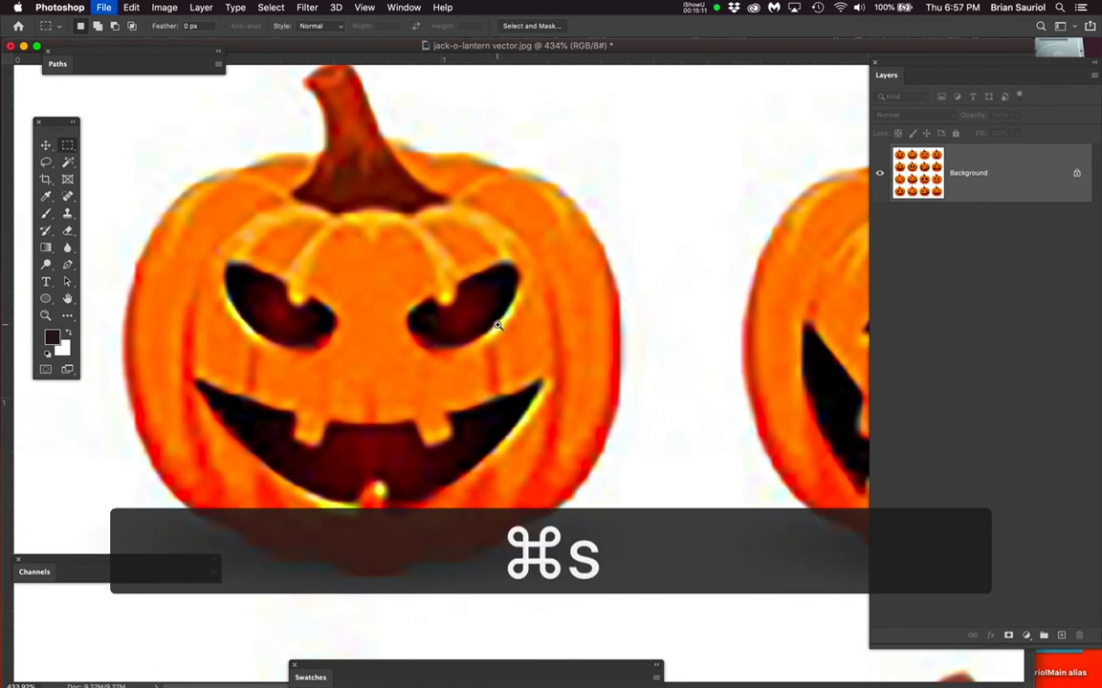
left_click(621, 194)
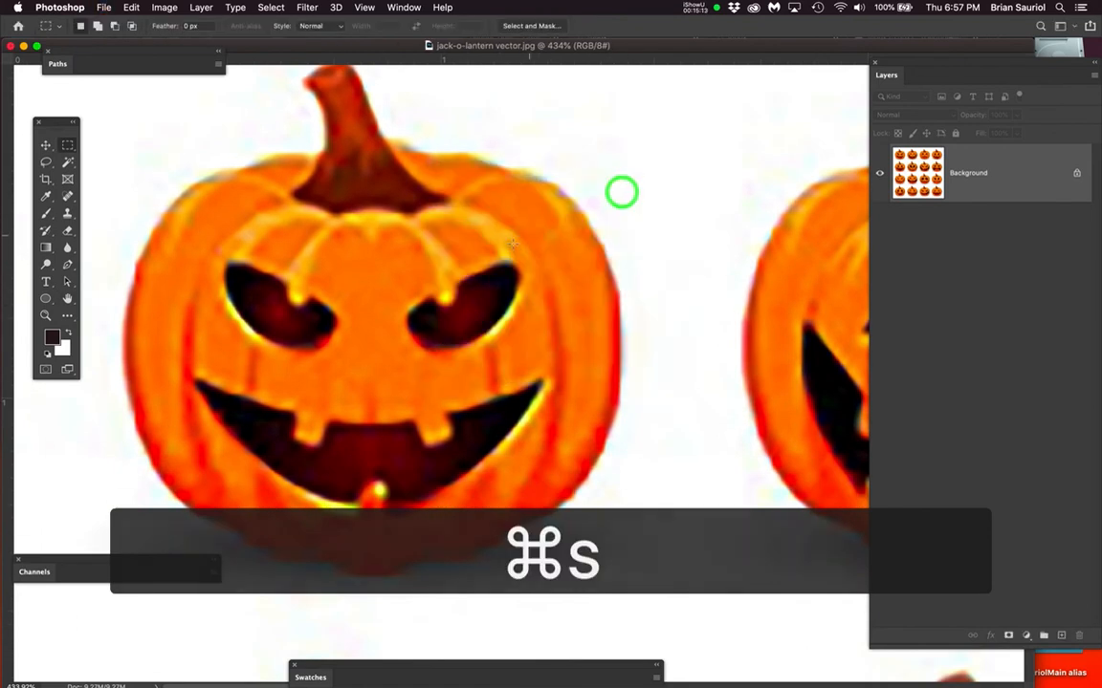
- Draw a rectangular marquee selection around the second pumpkin in the first row
scroll(443, 305, "down", 5)
scroll(442, 304, "down", 1)
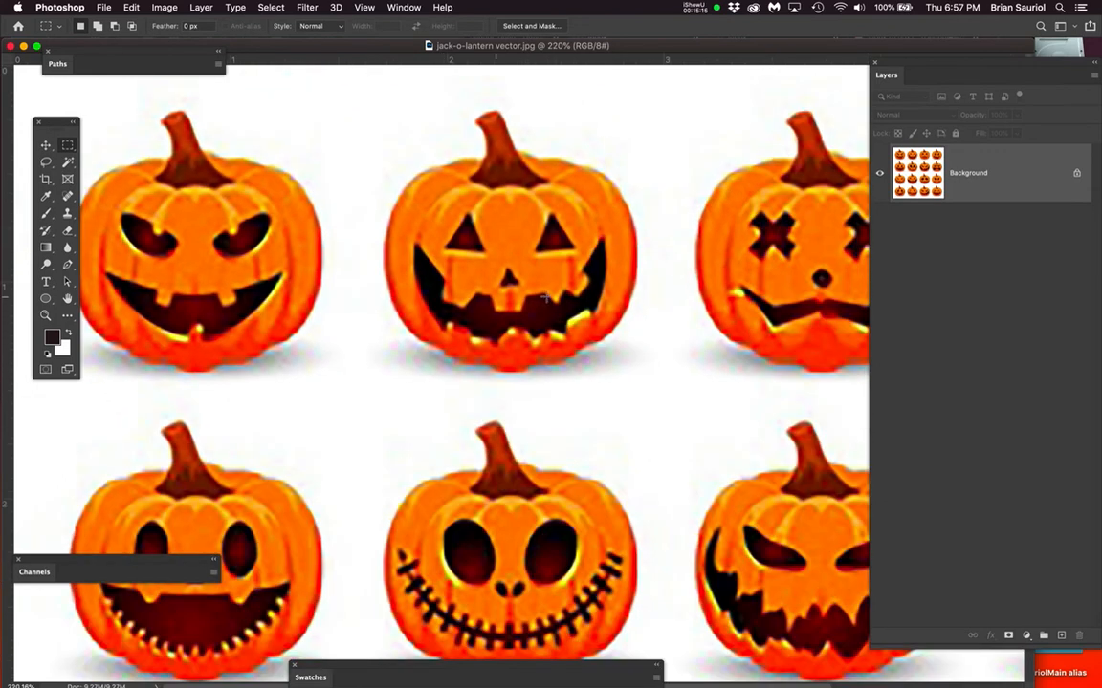
left_click_drag(545, 325, 515, 353)
left_click(67, 146)
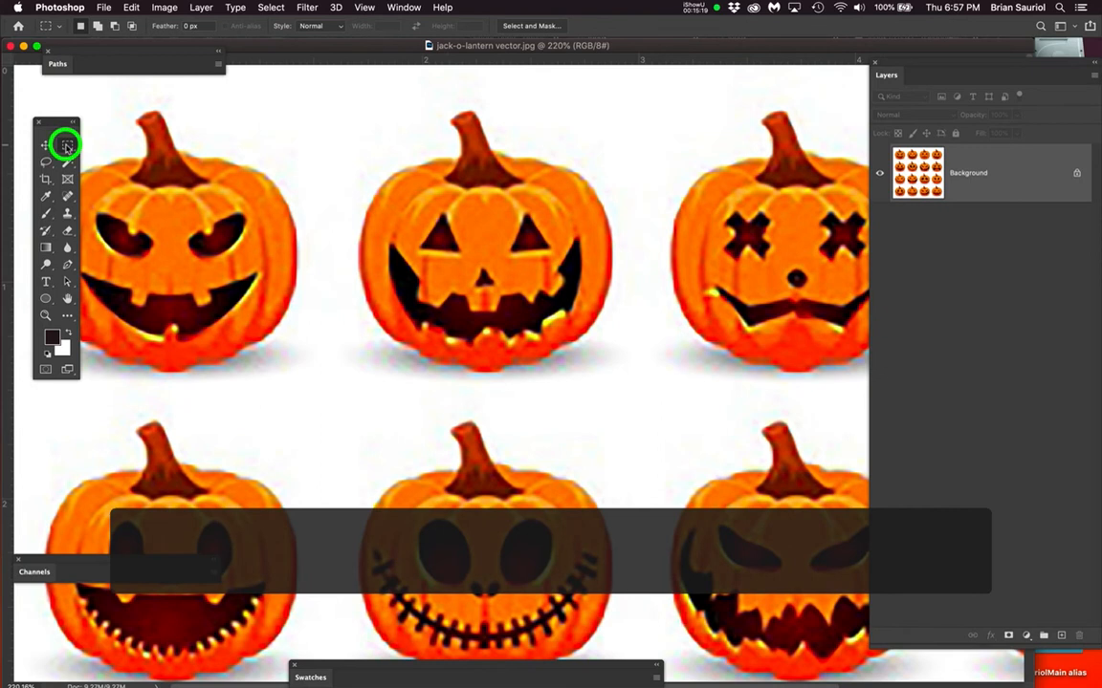
left_click_drag(355, 109, 574, 364)
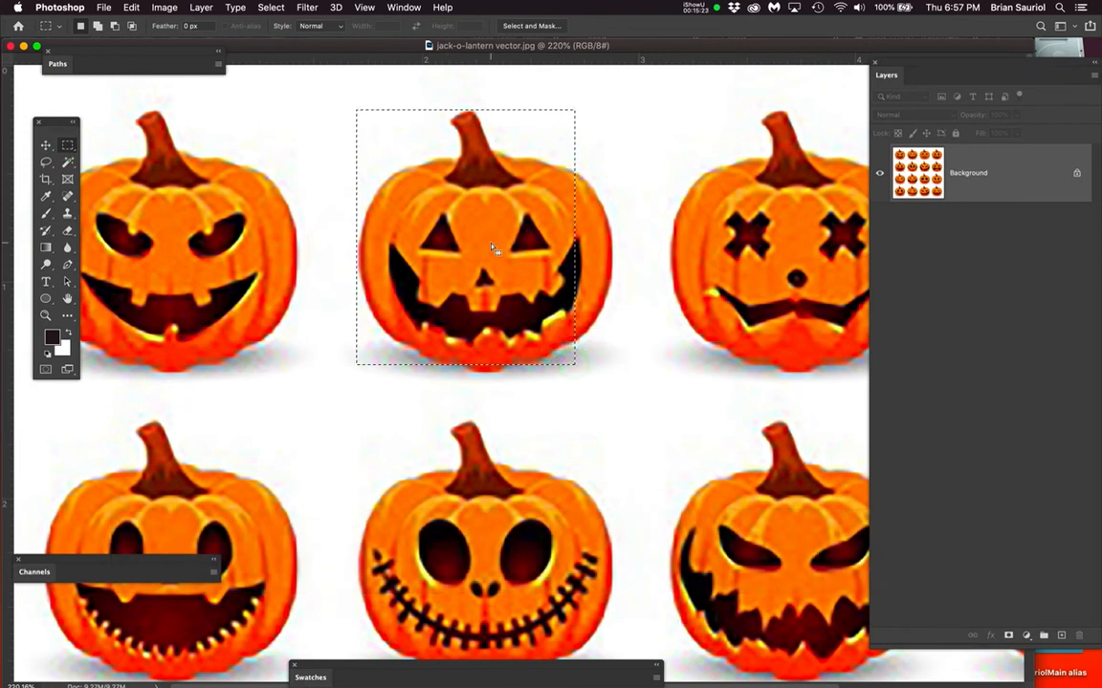
- Transform the selection to about 117% width and 103% height so its edges fit tightly around the whole pumpkin
scroll(487, 256, "up", 2)
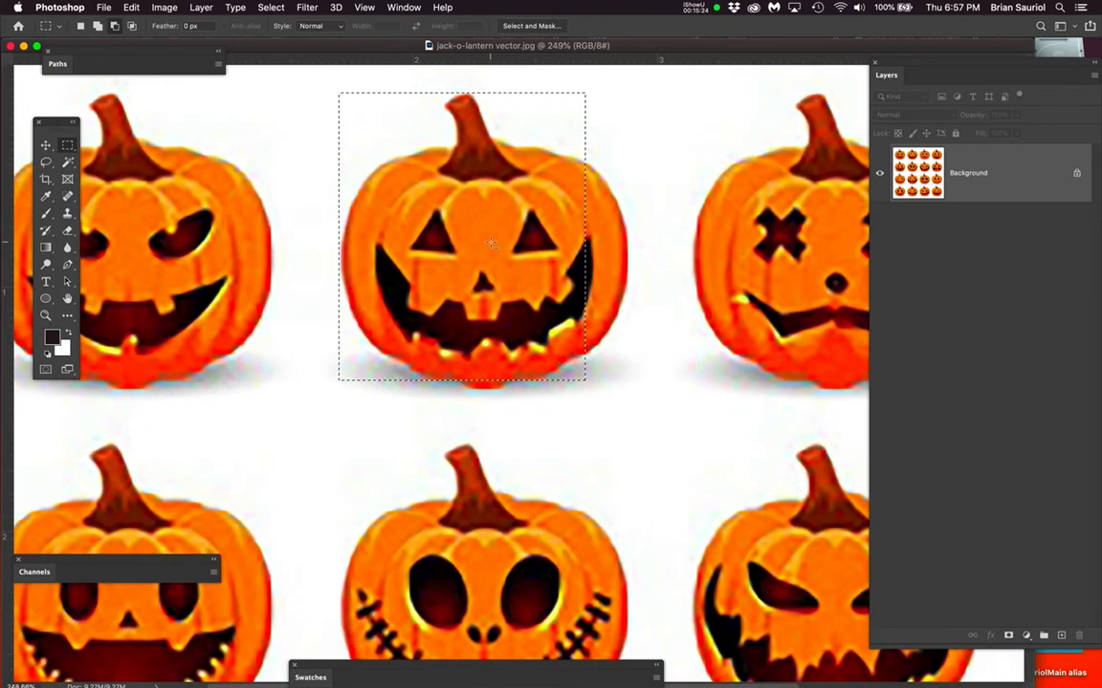
left_click(272, 7)
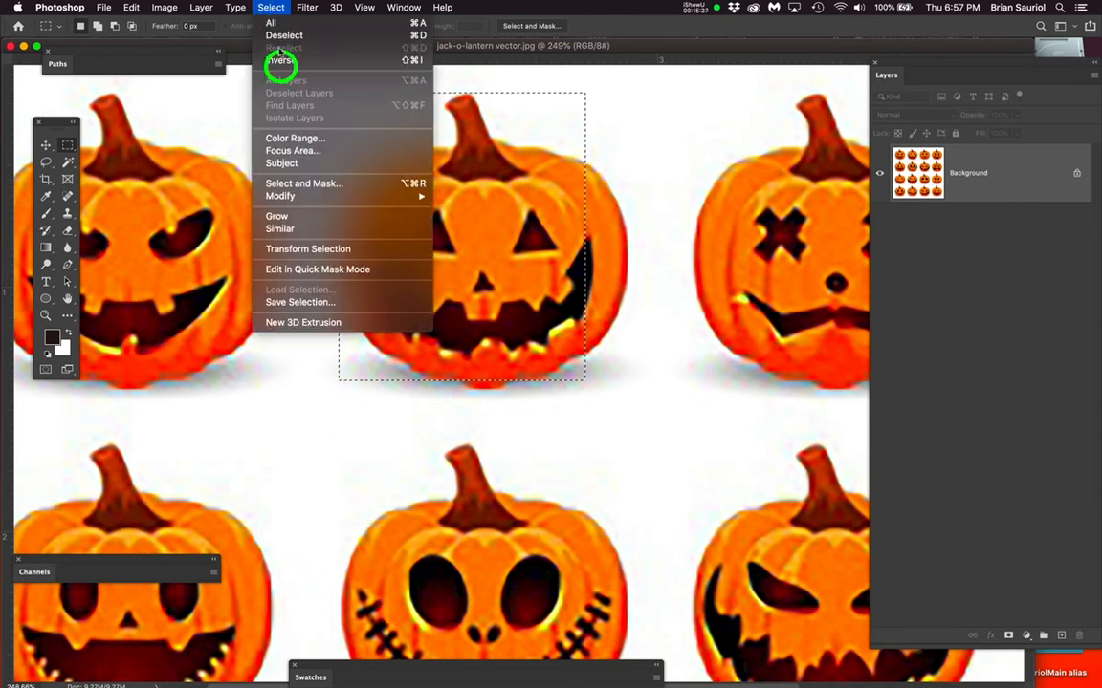
left_click(308, 249)
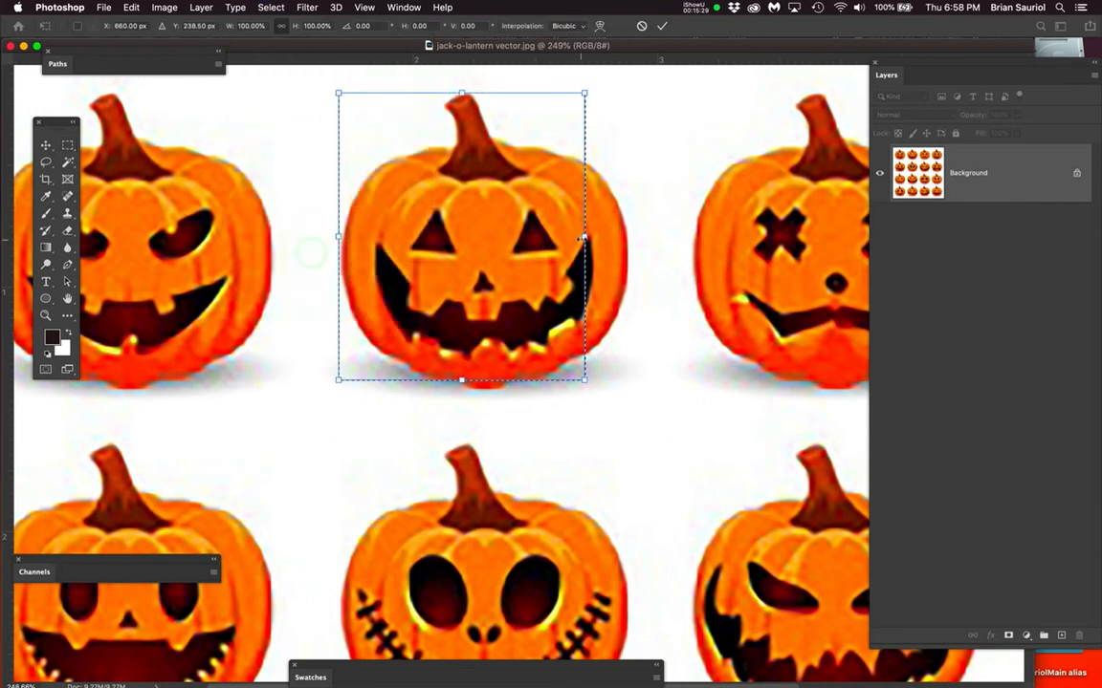
left_click_drag(584, 237, 628, 246)
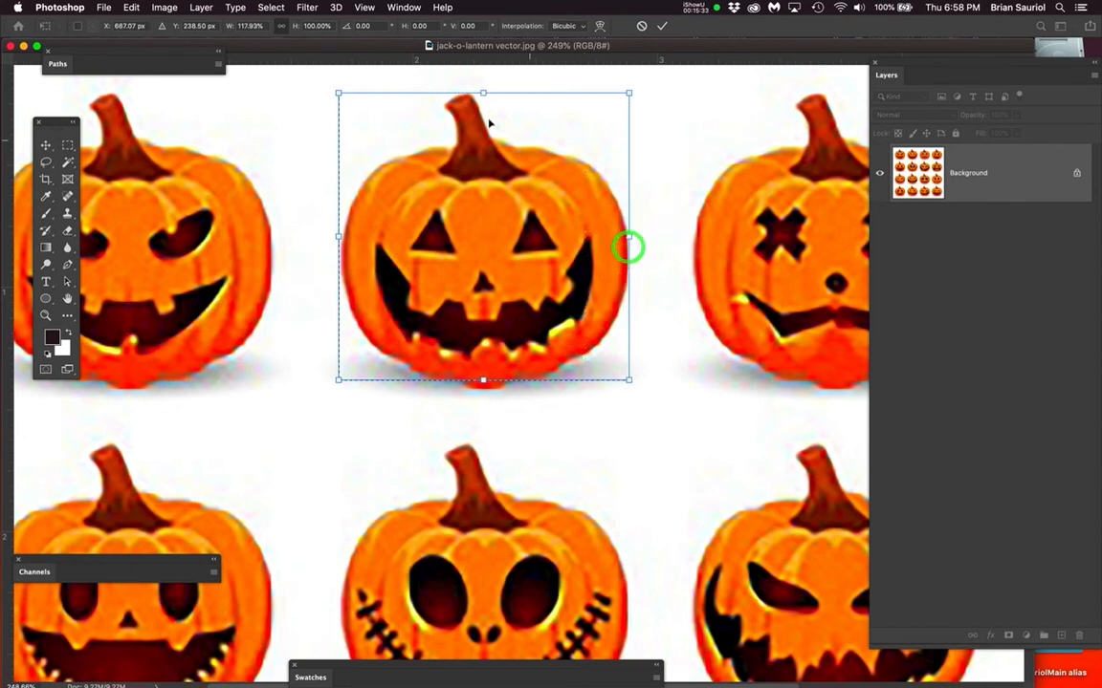
left_click_drag(482, 93, 483, 95)
left_click_drag(338, 236, 337, 236)
left_click_drag(483, 380, 484, 390)
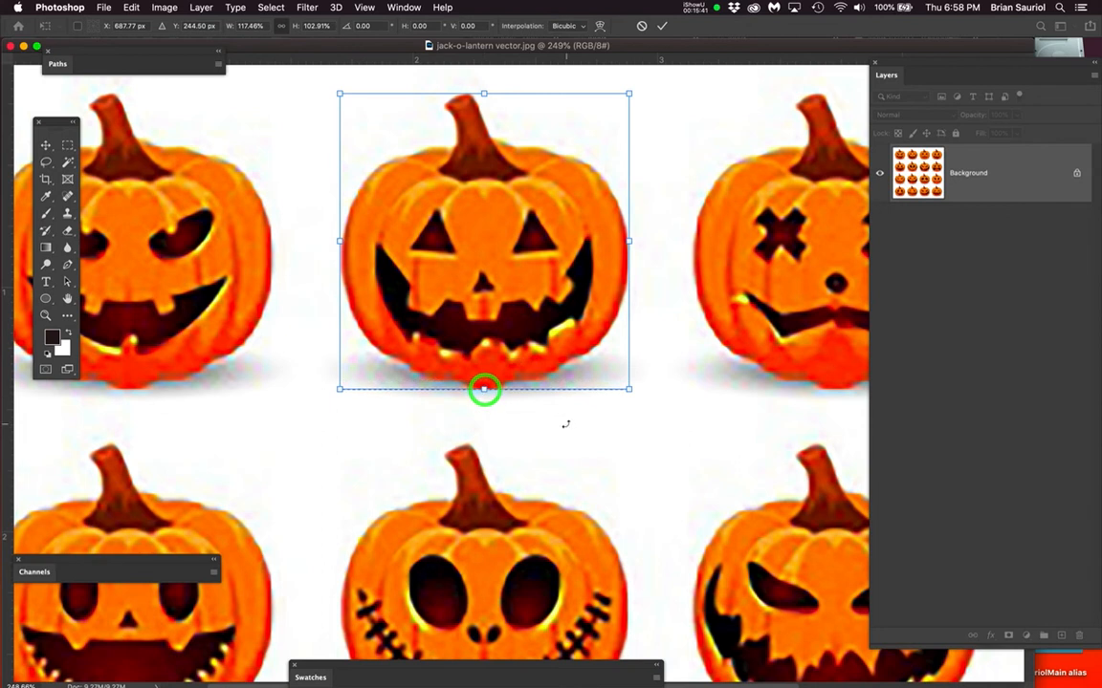
key("Return")
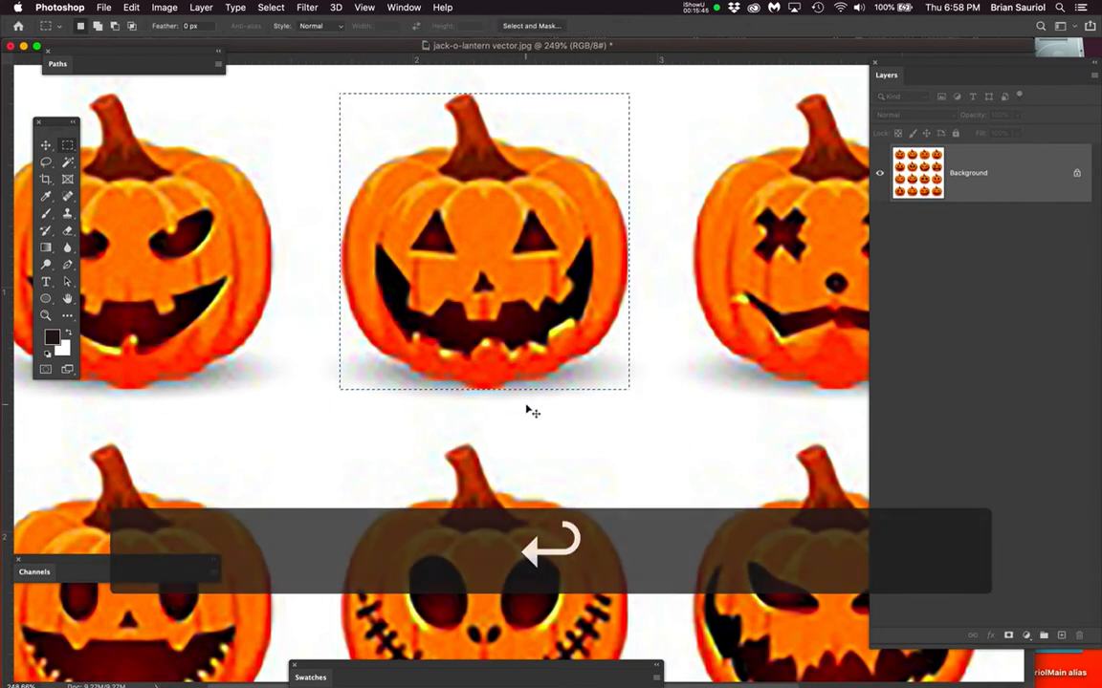
- Copy the selected pumpkin, switch to Illustrator, and paste it into the ReferenceTemplate layer of the icon document
key("super+c")
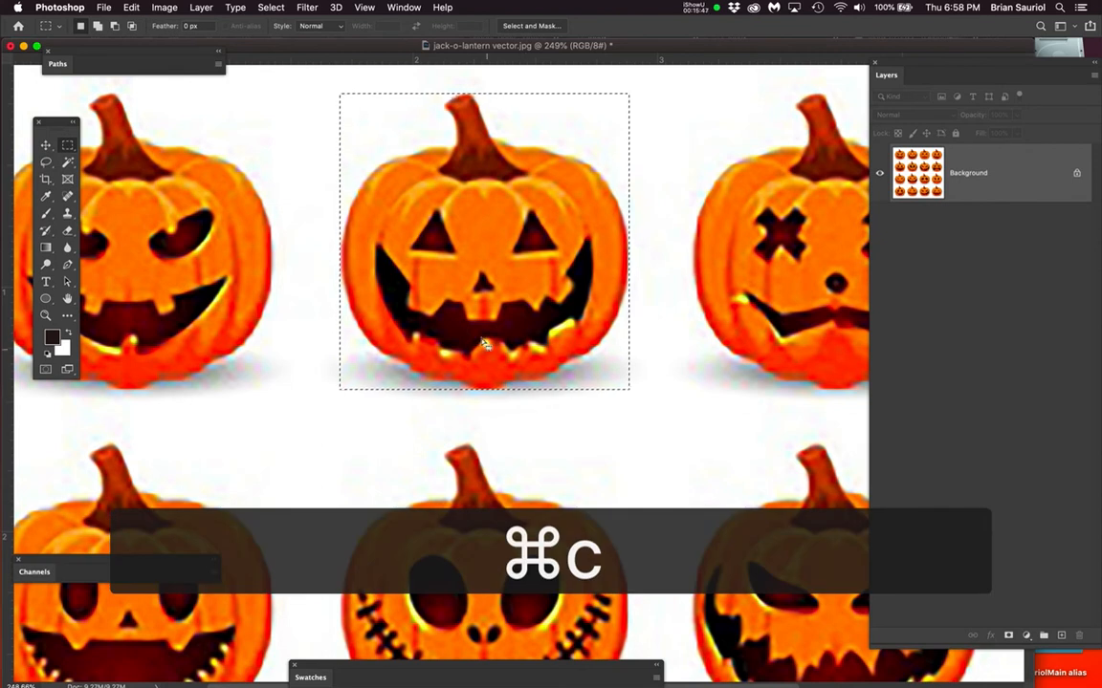
mouse_move(2, 382)
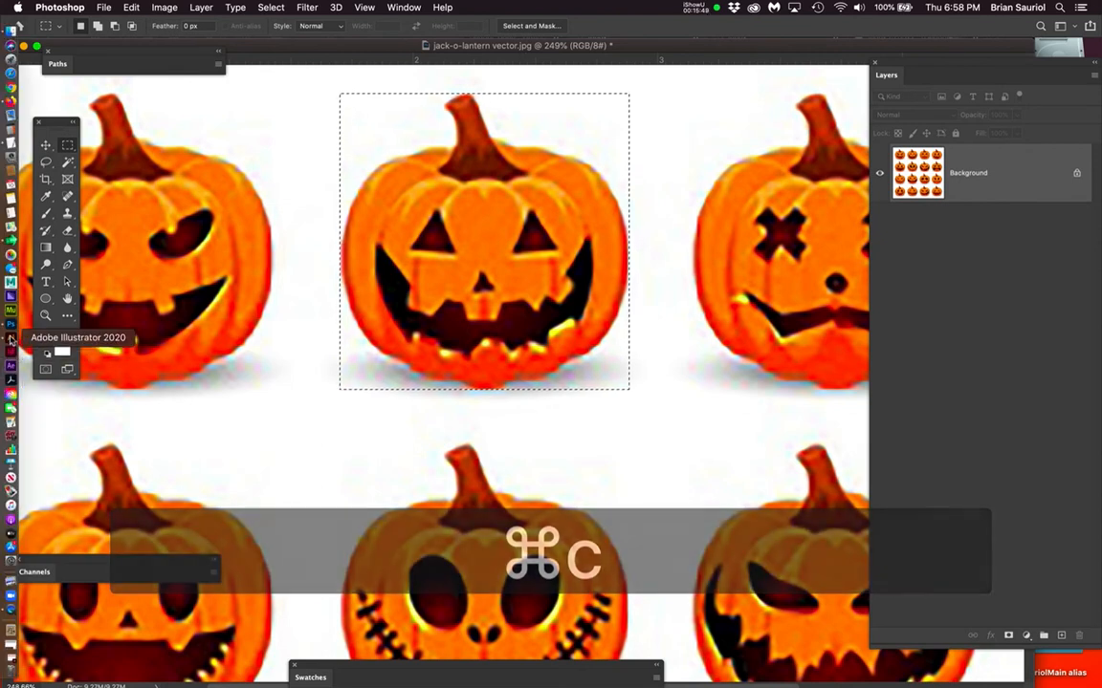
left_click(10, 331)
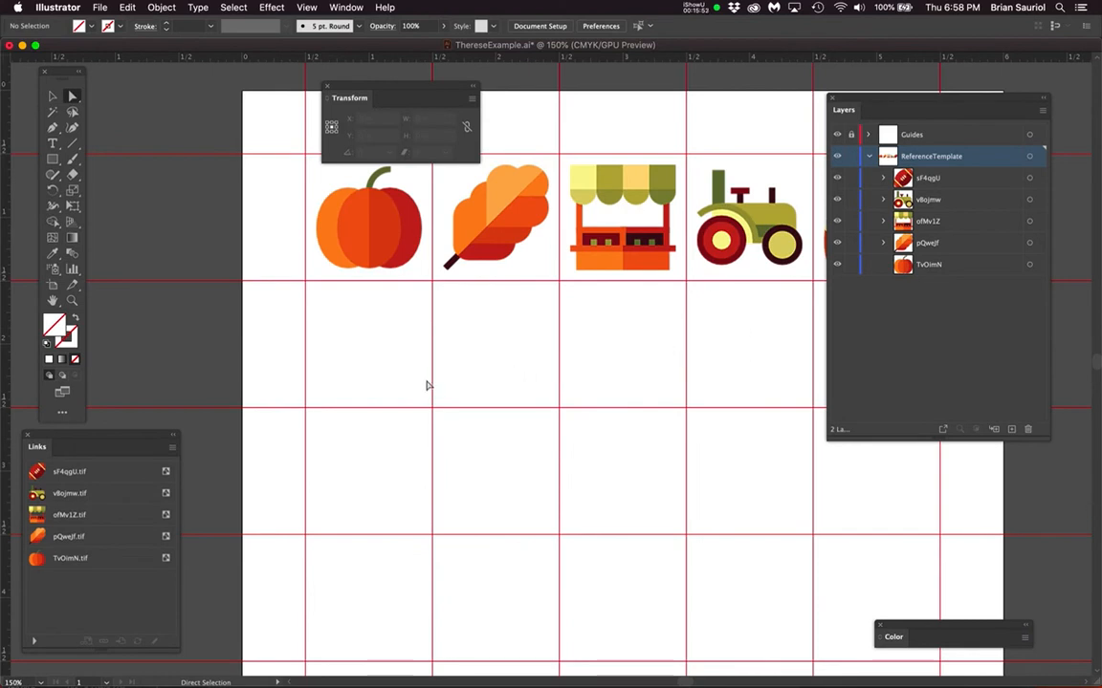
key("super+v")
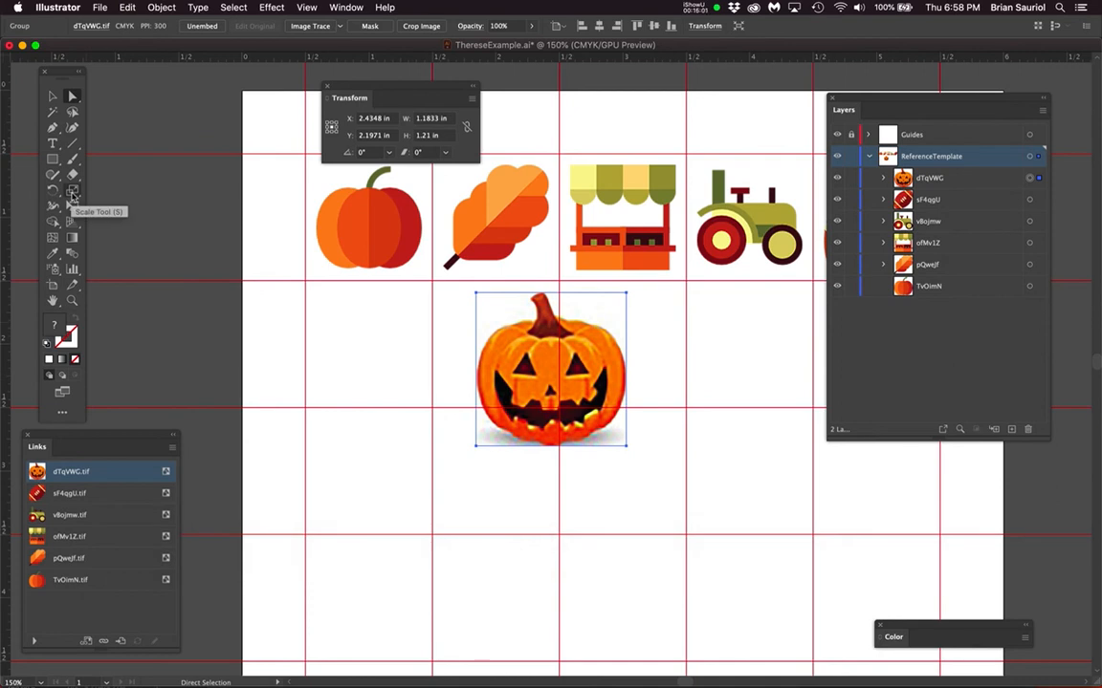
- Scale the pasted jack-o-lantern uniformly to 65%
left_click(73, 194)
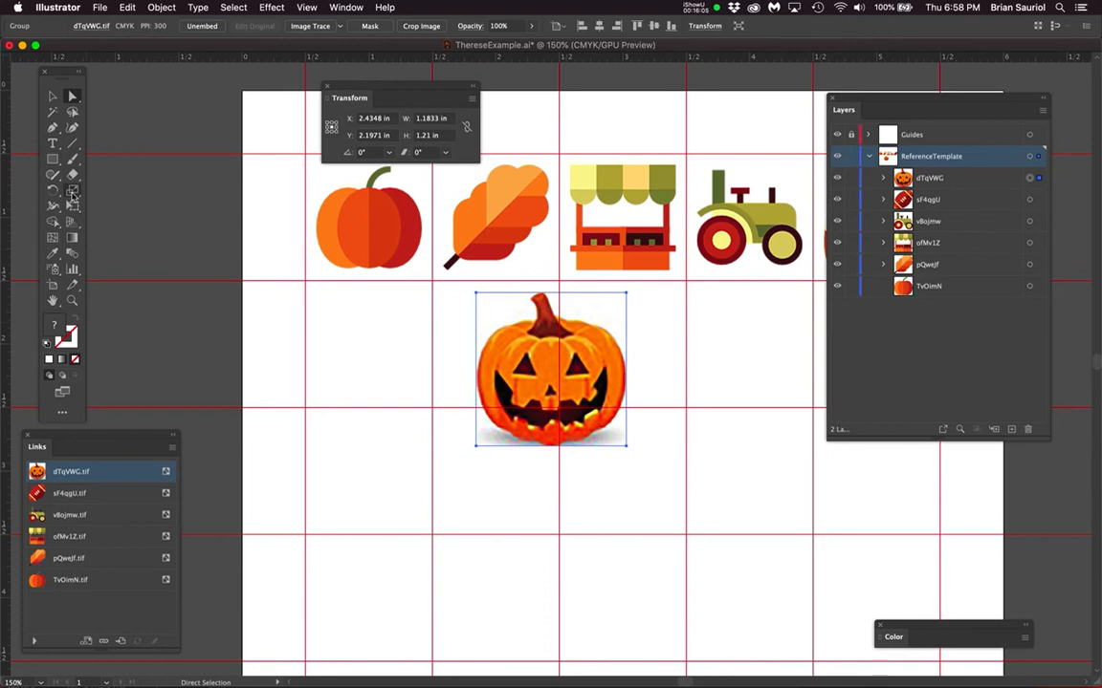
double_click(72, 190)
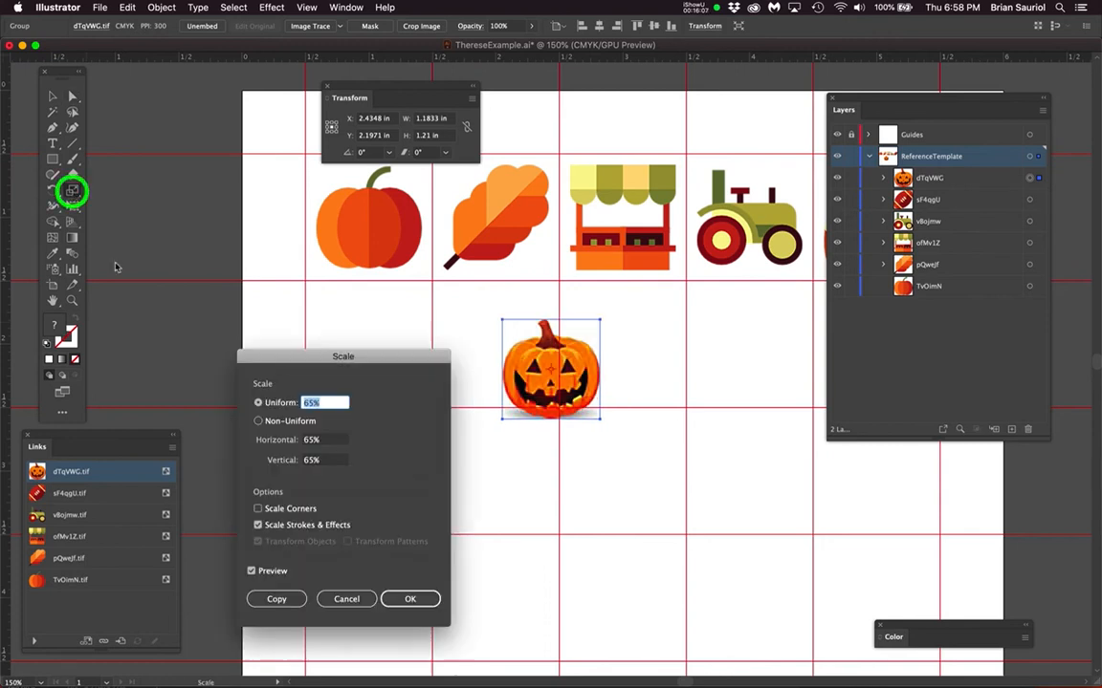
left_click(409, 600)
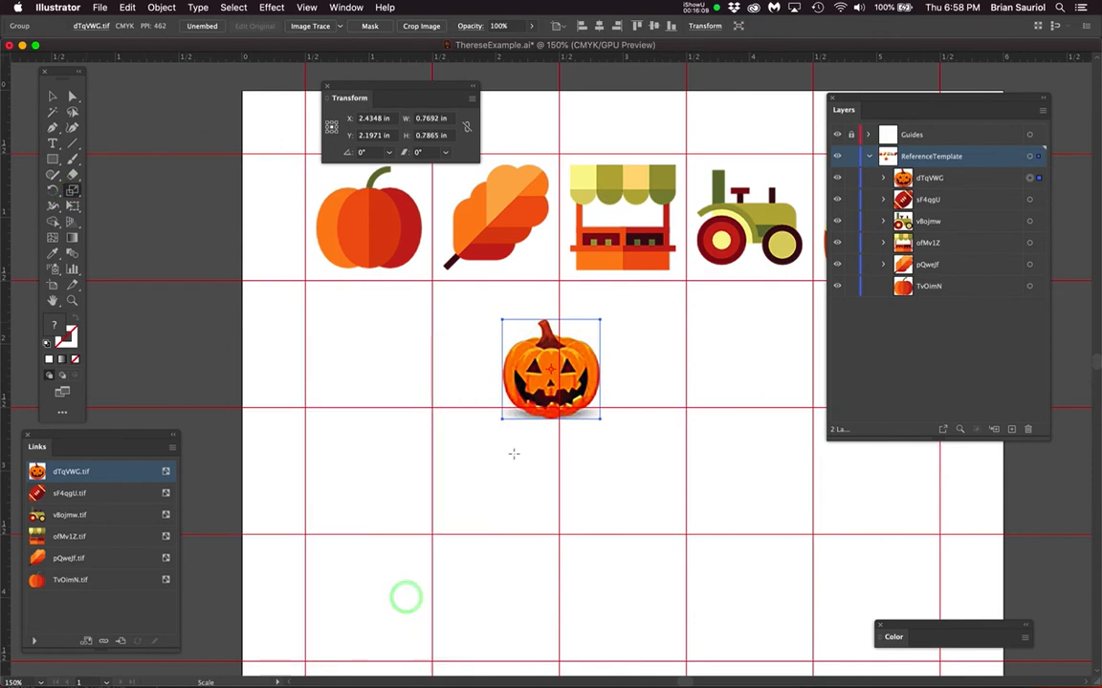
- Position the scaled jack-o-lantern at X 1 in and Y 2 in, under the first icon of the top row
scroll(414, 419, "up", 4)
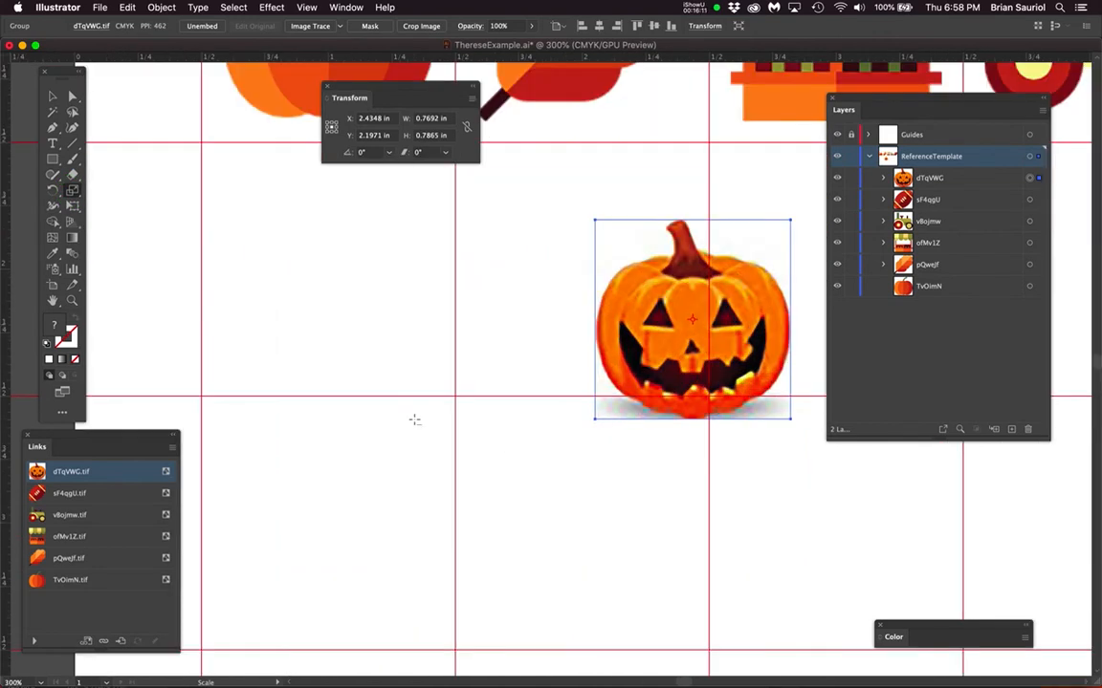
scroll(414, 418, "down", 2)
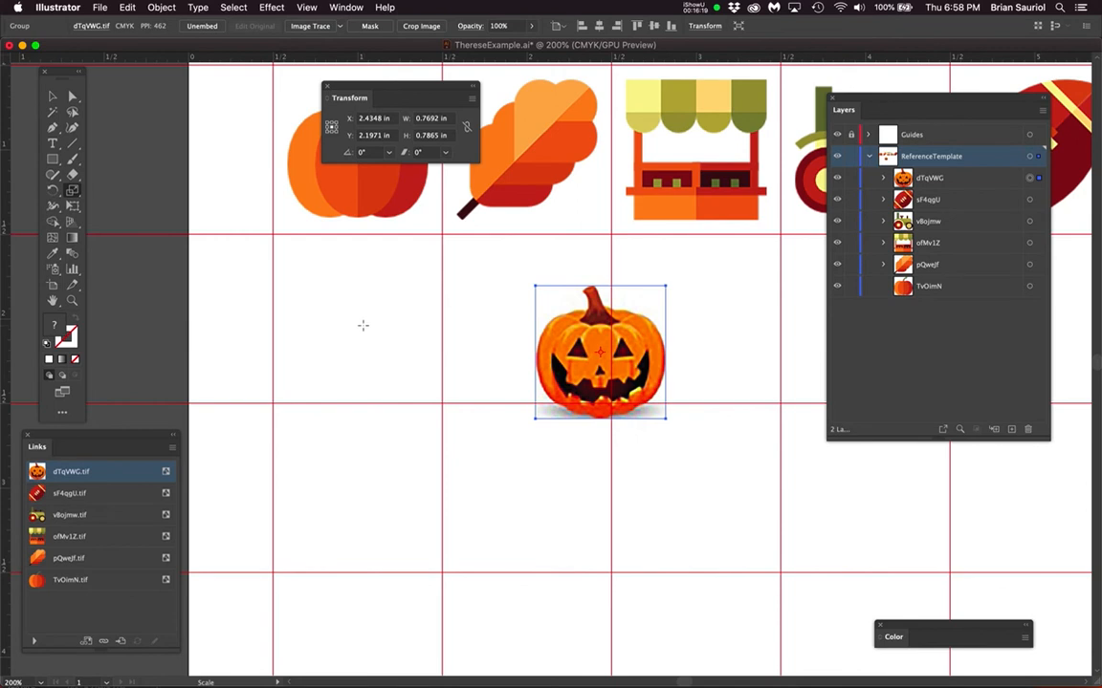
left_click(356, 118)
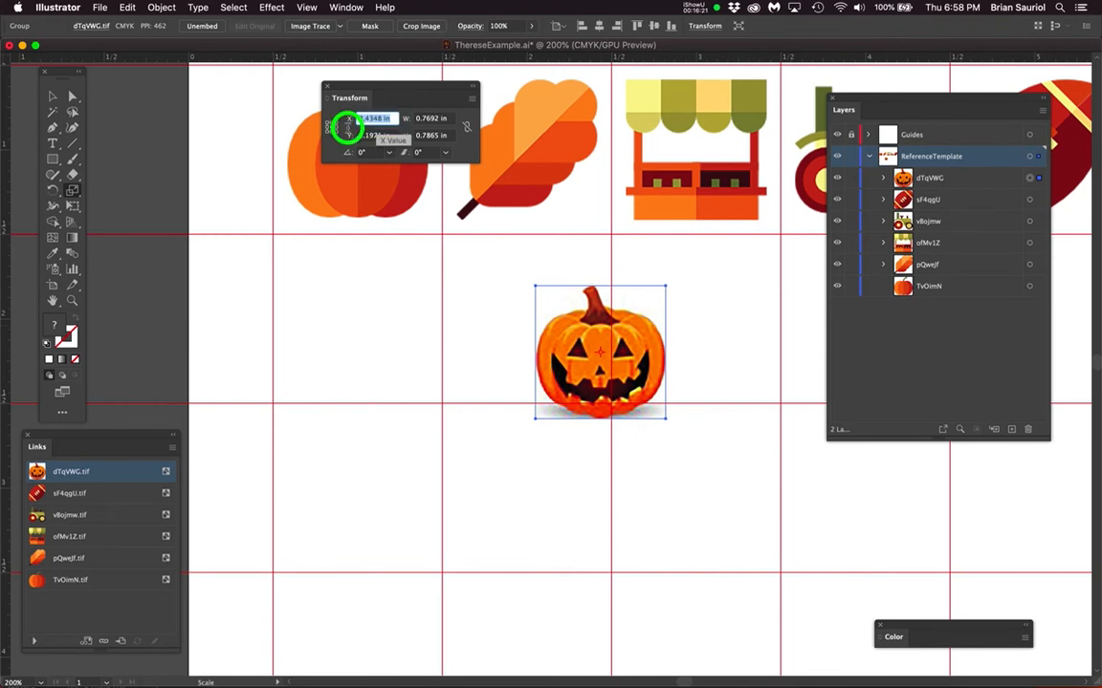
type("1")
key("Tab")
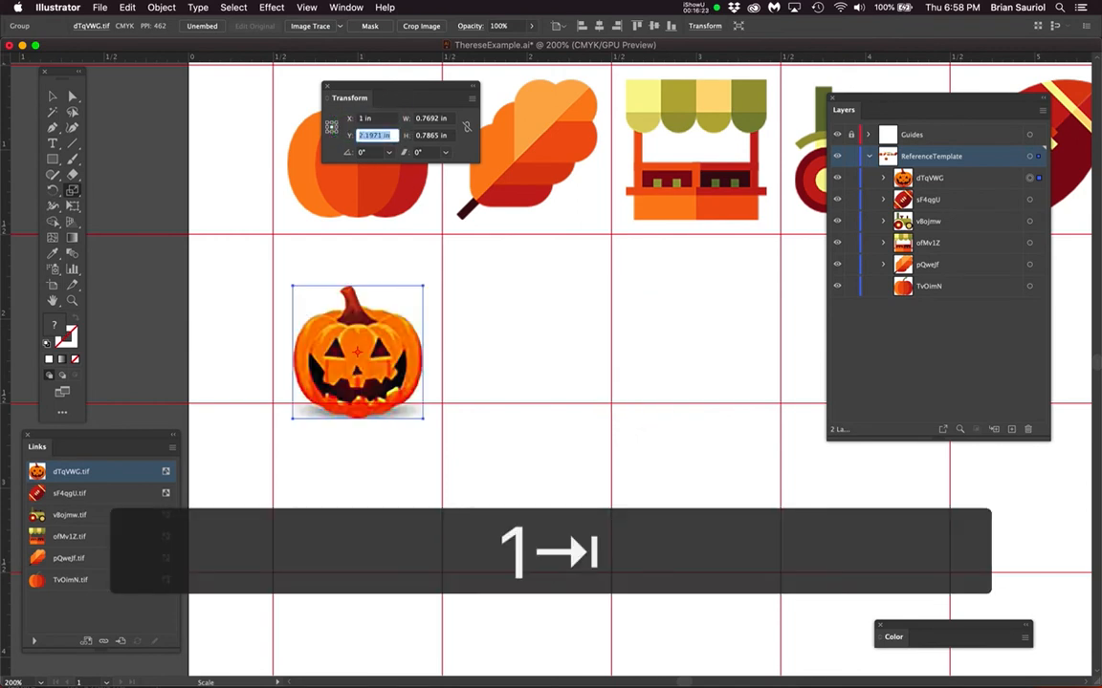
type("2")
key("Return")
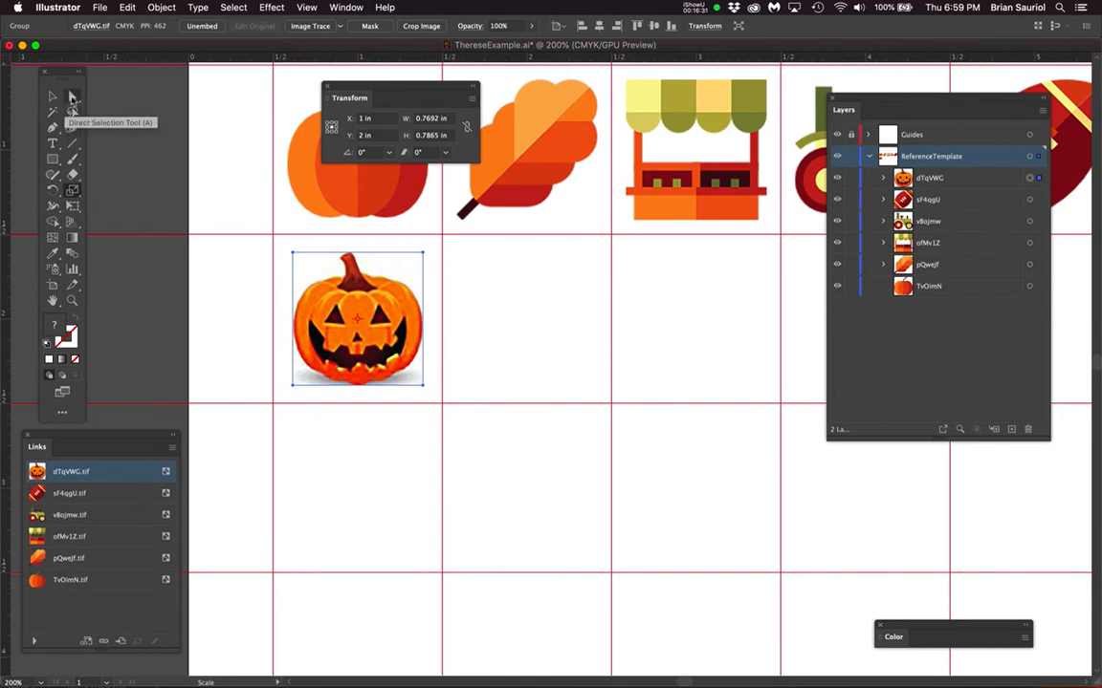
- Deselect the positioned jack-o-lantern and save the icon document
left_click(72, 97)
left_click(548, 337)
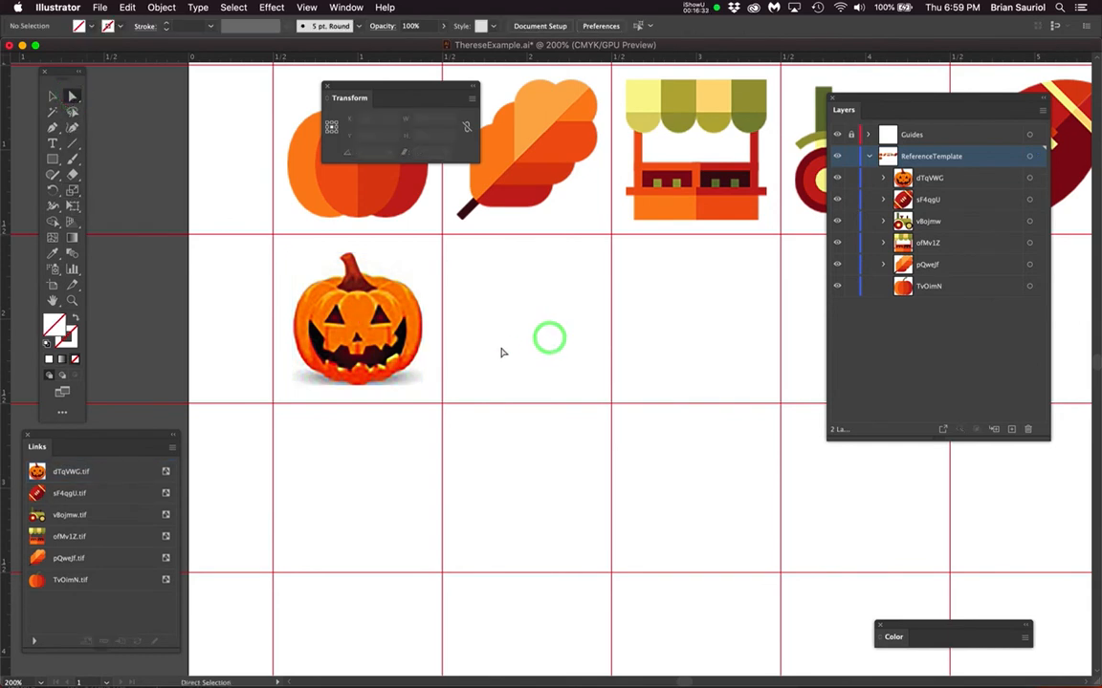
key("super+s")
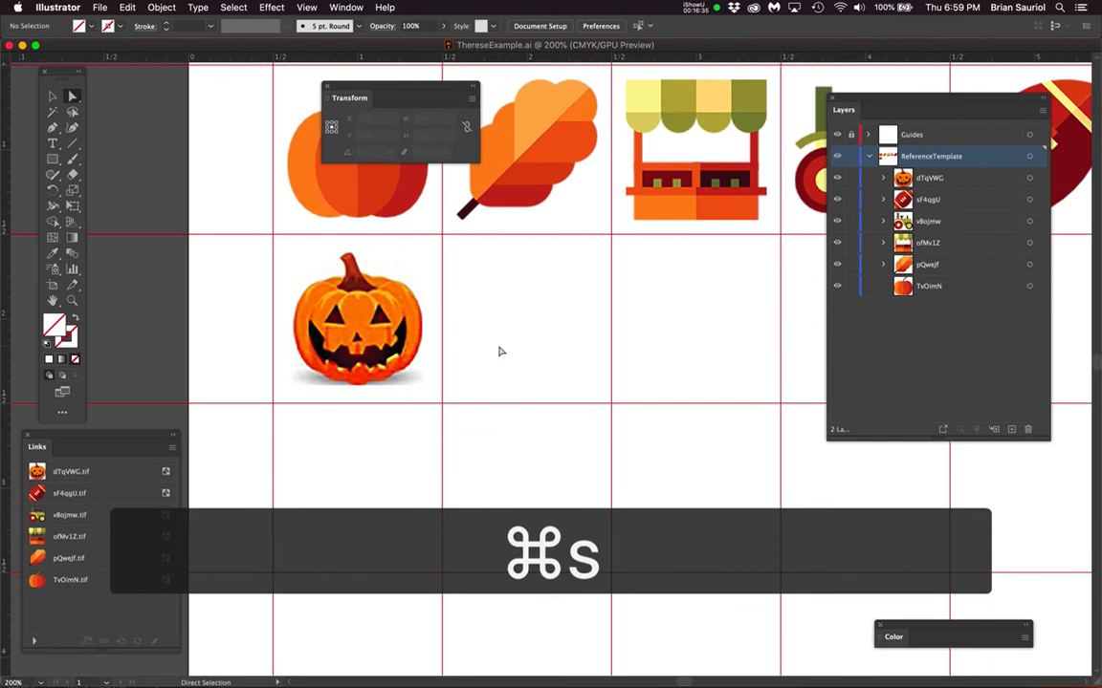
- Switch to Photoshop and move the existing marquee selection onto the first pumpkin in the second row
mouse_move(3, 260)
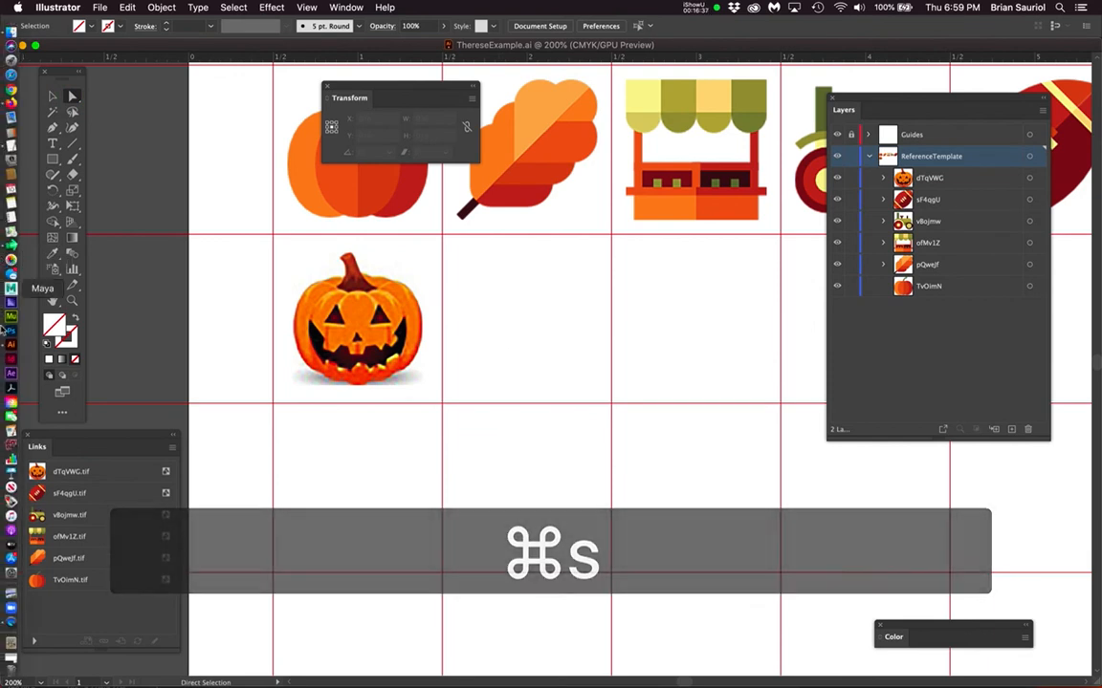
left_click(11, 326)
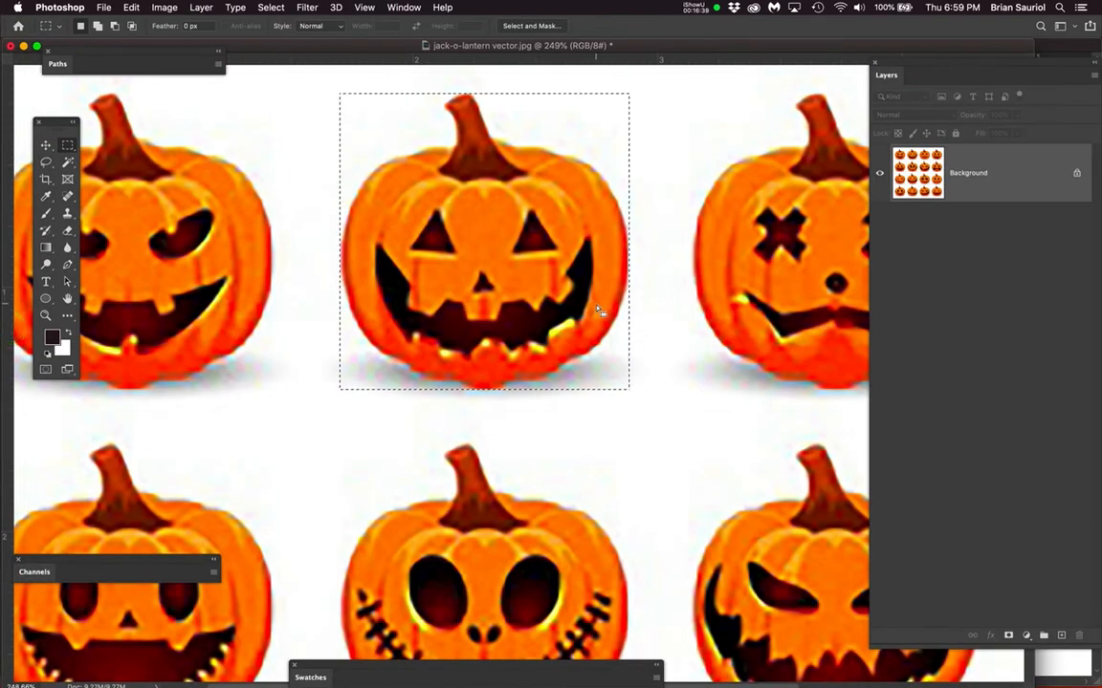
scroll(605, 305, "down", 5)
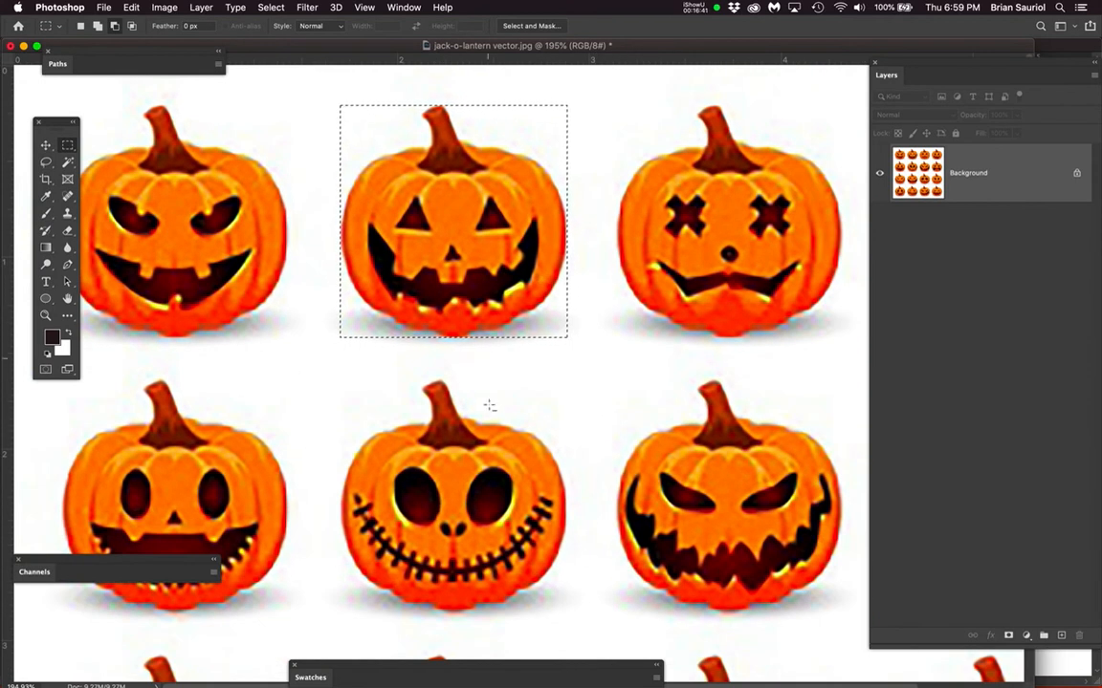
left_click_drag(566, 495, 579, 342)
left_click_drag(615, 447, 519, 491)
left_click_drag(524, 405, 650, 278)
left_click_drag(716, 298, 728, 362)
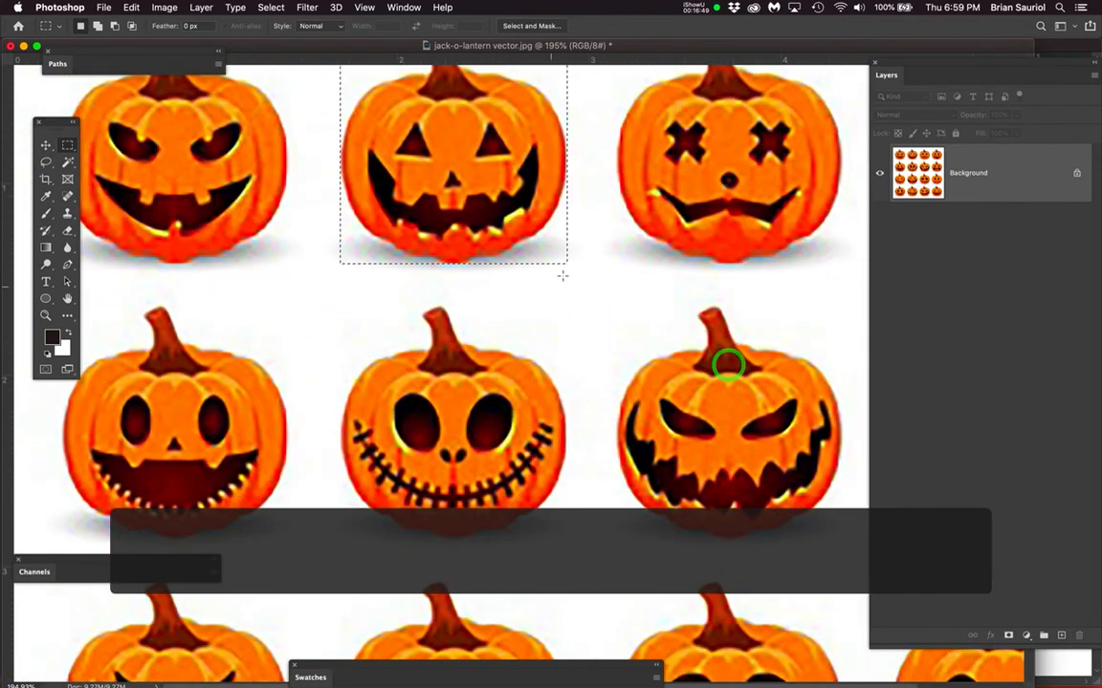
left_click_drag(104, 246, 283, 537)
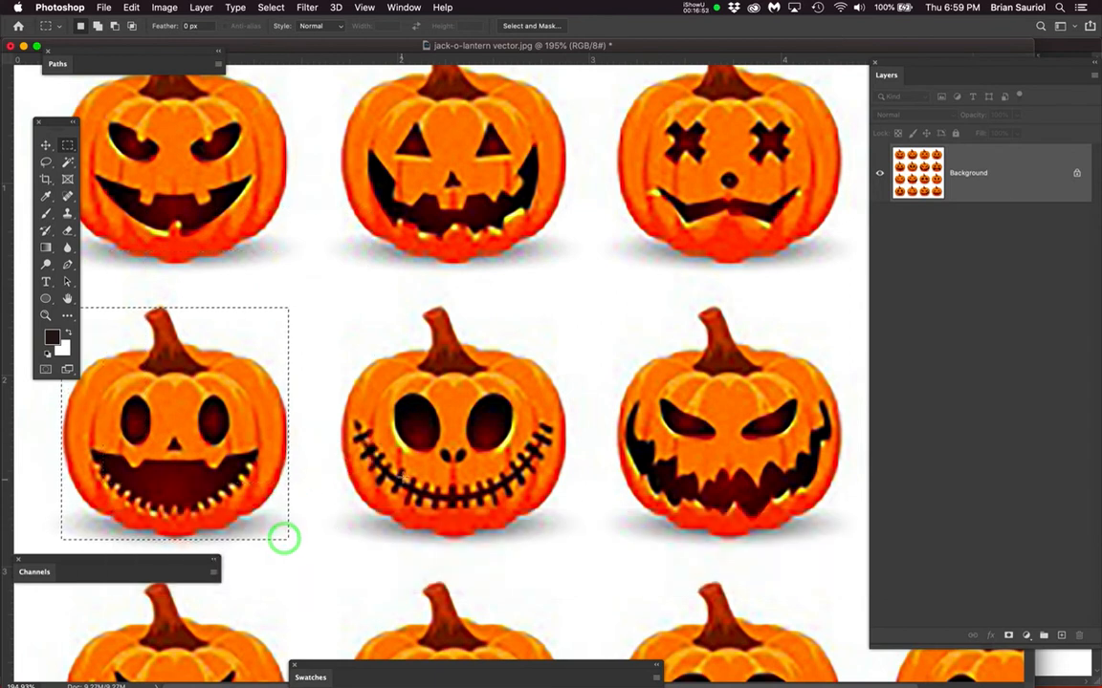
- Put the pumpkin image in full screen mode with menu bar and bring the selected pumpkin clear of the floating panels
key("f")
left_click_drag(726, 374, 753, 373)
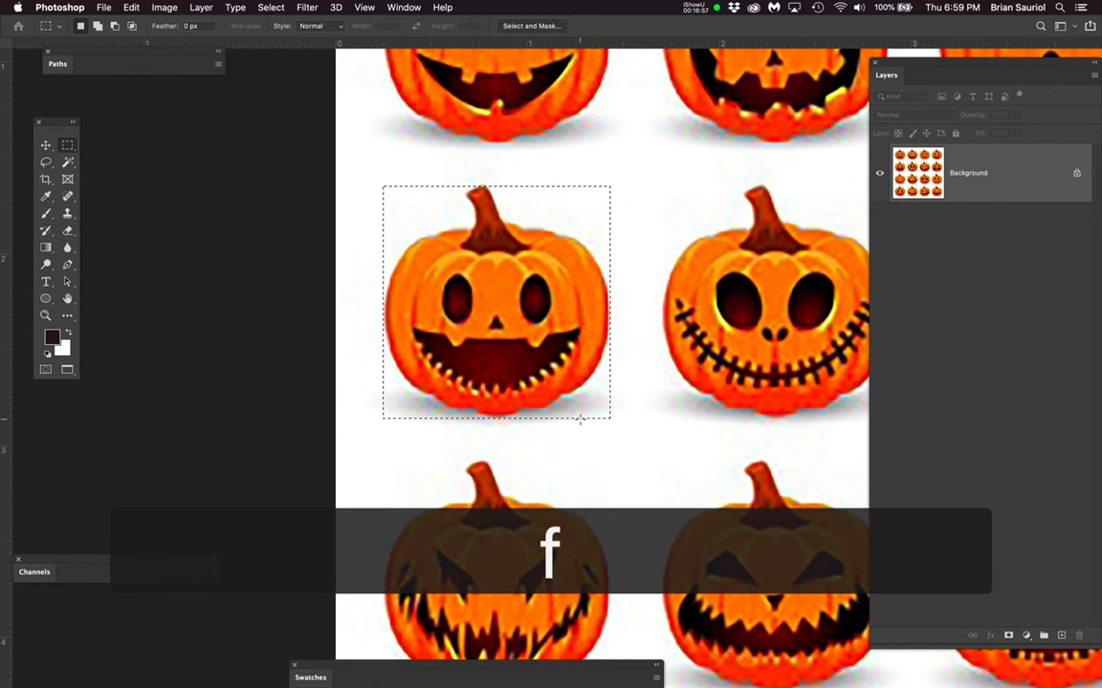
key("space")
mouse_move(597, 440)
left_mouse_down()
mouse_move(615, 432)
mouse_move(619, 465)
mouse_move(580, 473)
mouse_move(564, 449)
mouse_move(590, 445)
left_mouse_up()
key("f")
key("f")
key("f")
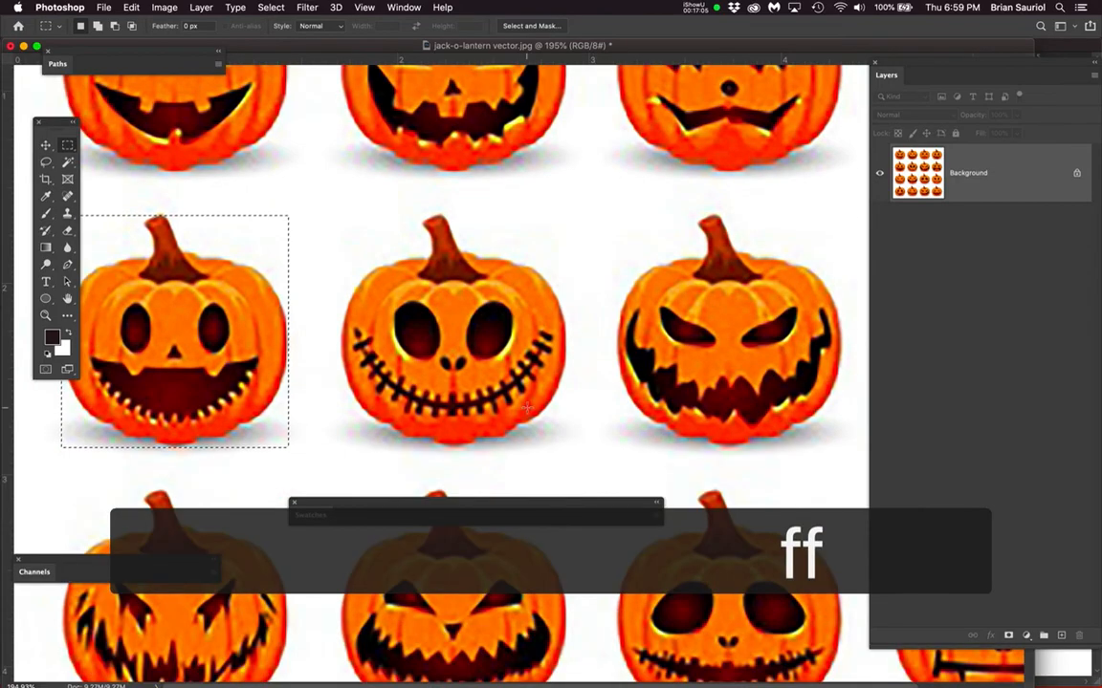
key("space")
mouse_move(525, 391)
left_mouse_down()
mouse_move(521, 418)
mouse_move(535, 409)
left_mouse_up()
key("f")
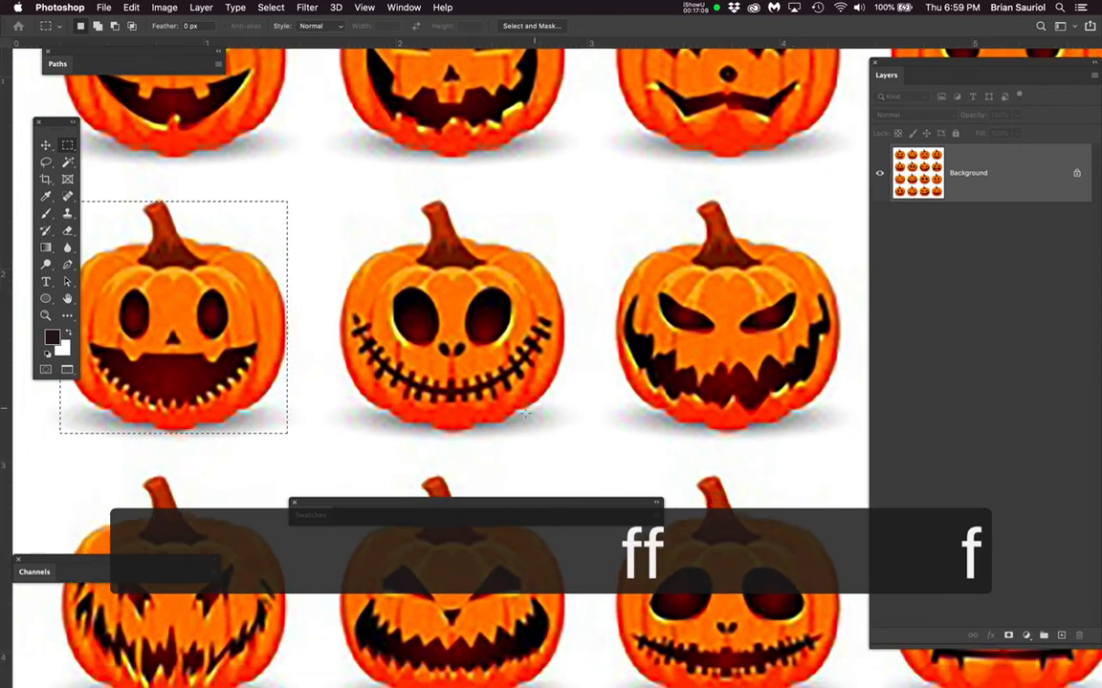
left_click_drag(602, 371, 746, 358)
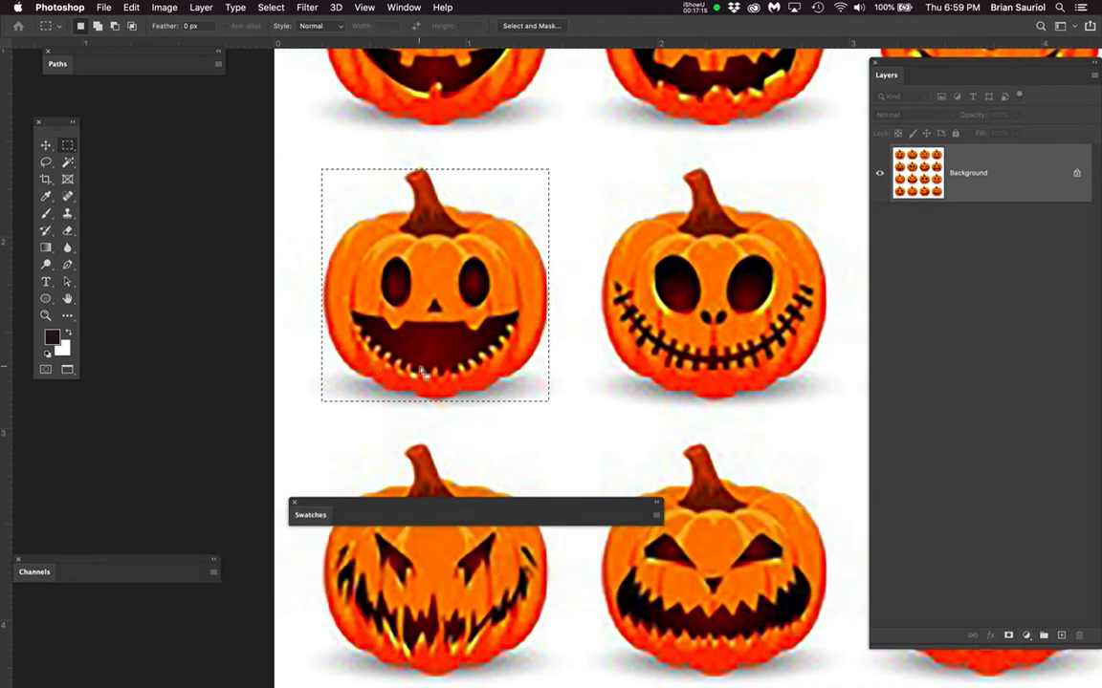
- Copy the selected round-eyed pumpkin and paste it into the ReferenceTemplate layer of the Illustrator icon document
key("super+c")
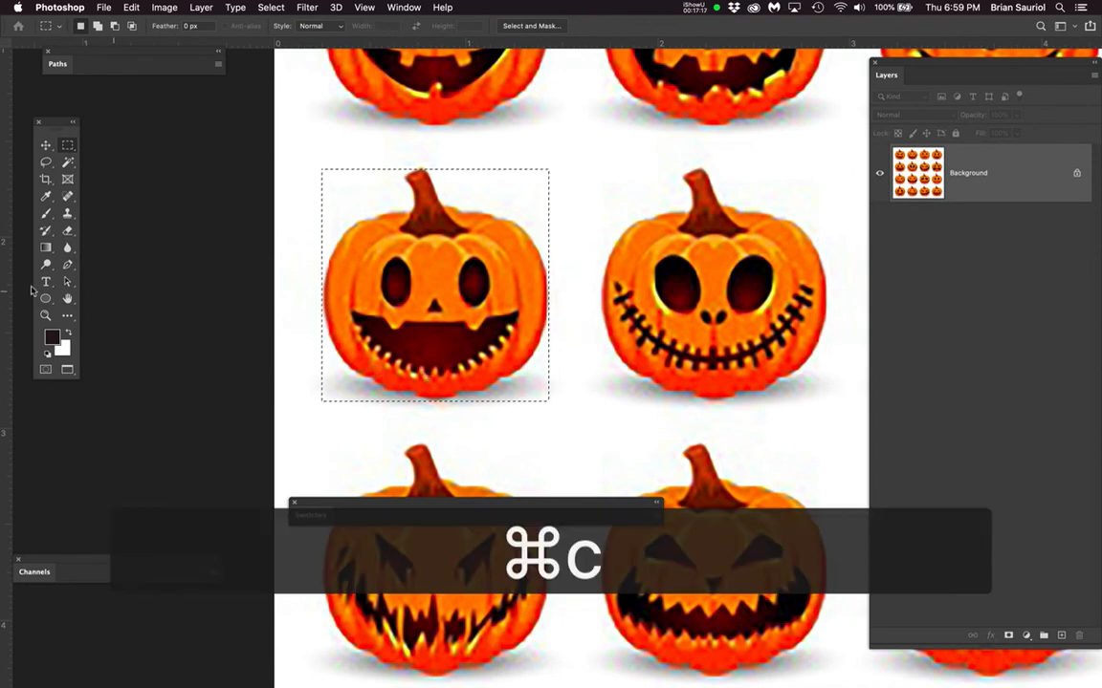
mouse_move(9, 277)
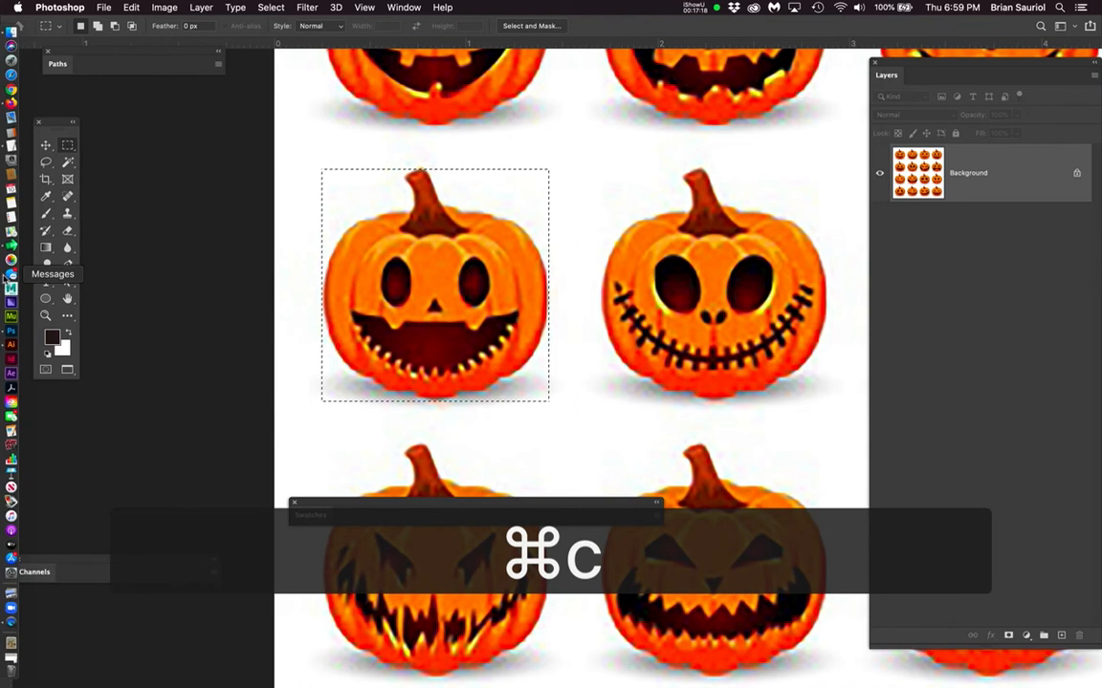
left_click(11, 342)
key("super+v")
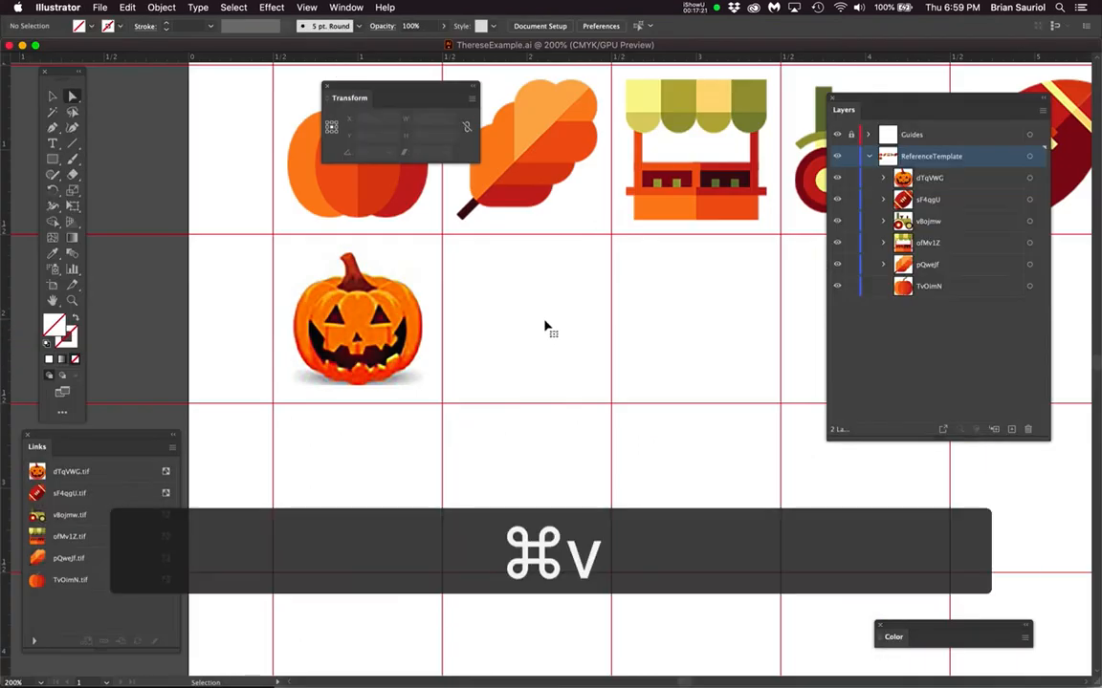
- Scale the pasted round-eyed pumpkin uniformly to 65% and position it at X 2 in and Y 2 in
double_click(71, 191)
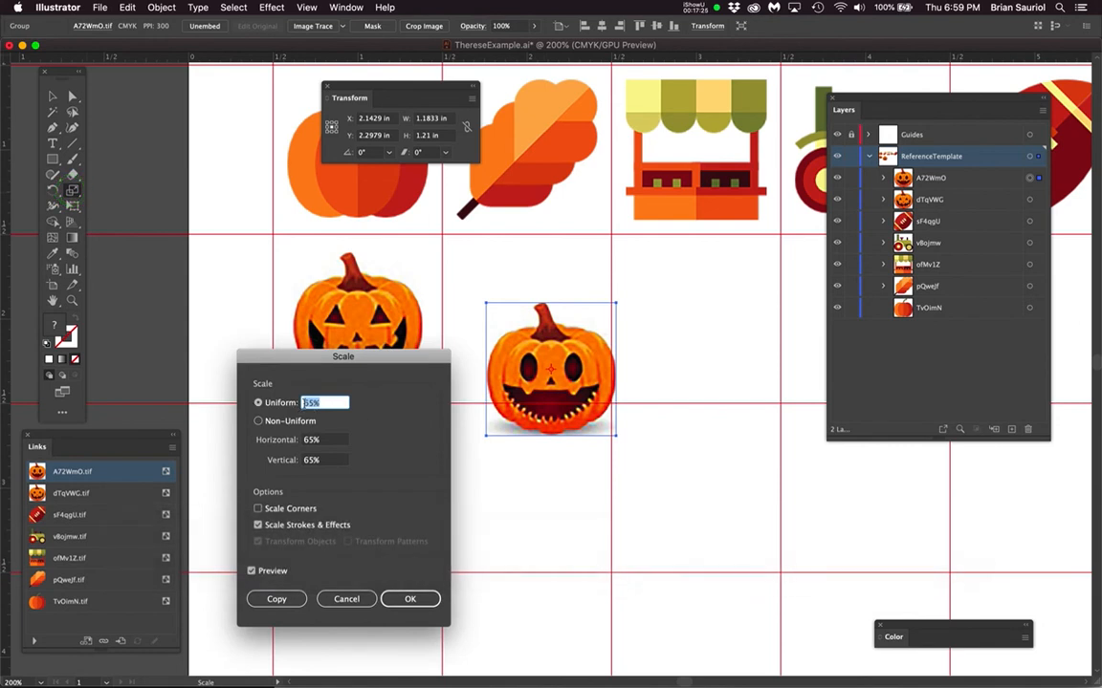
key("Return")
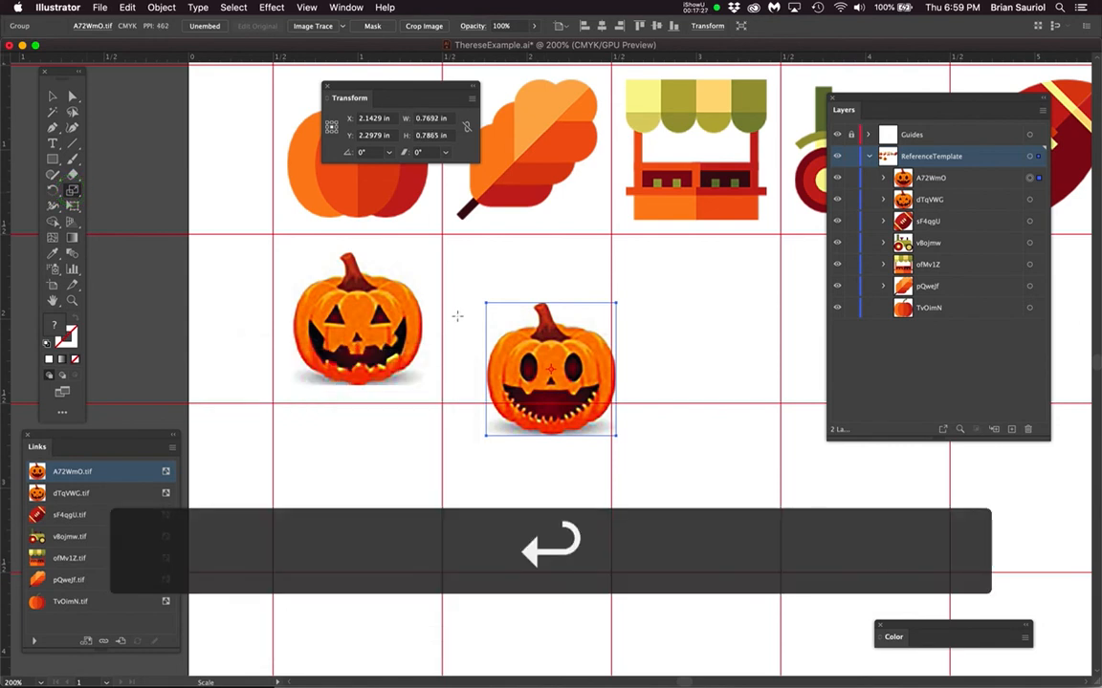
left_click_drag(389, 120, 333, 120)
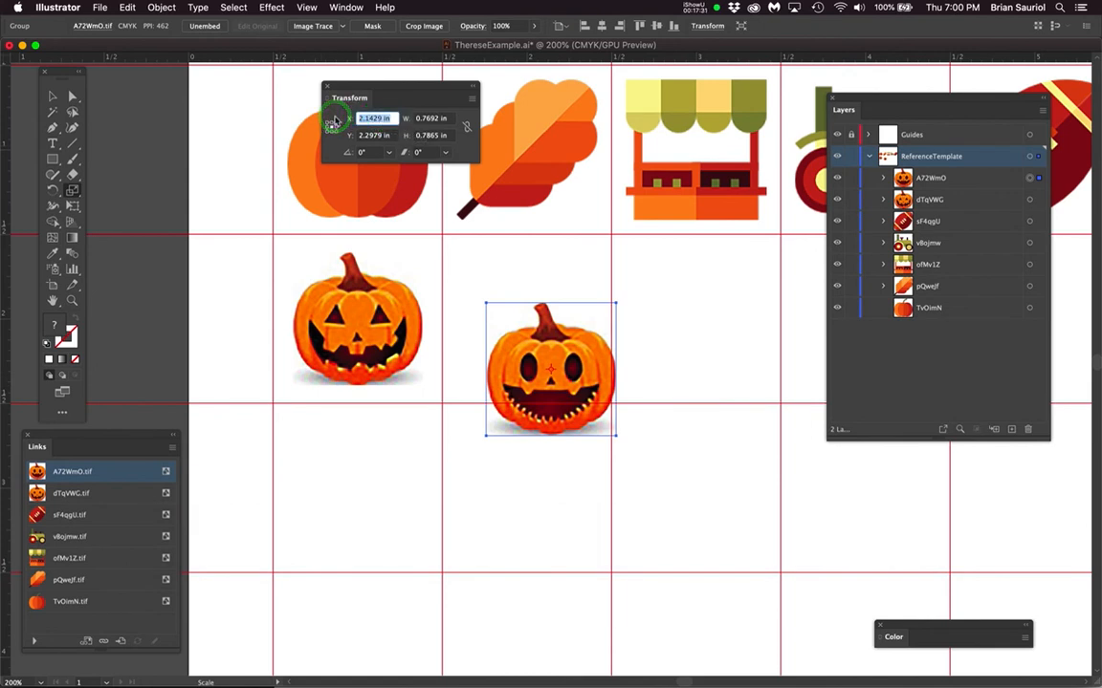
type("2")
key("Tab")
type("2")
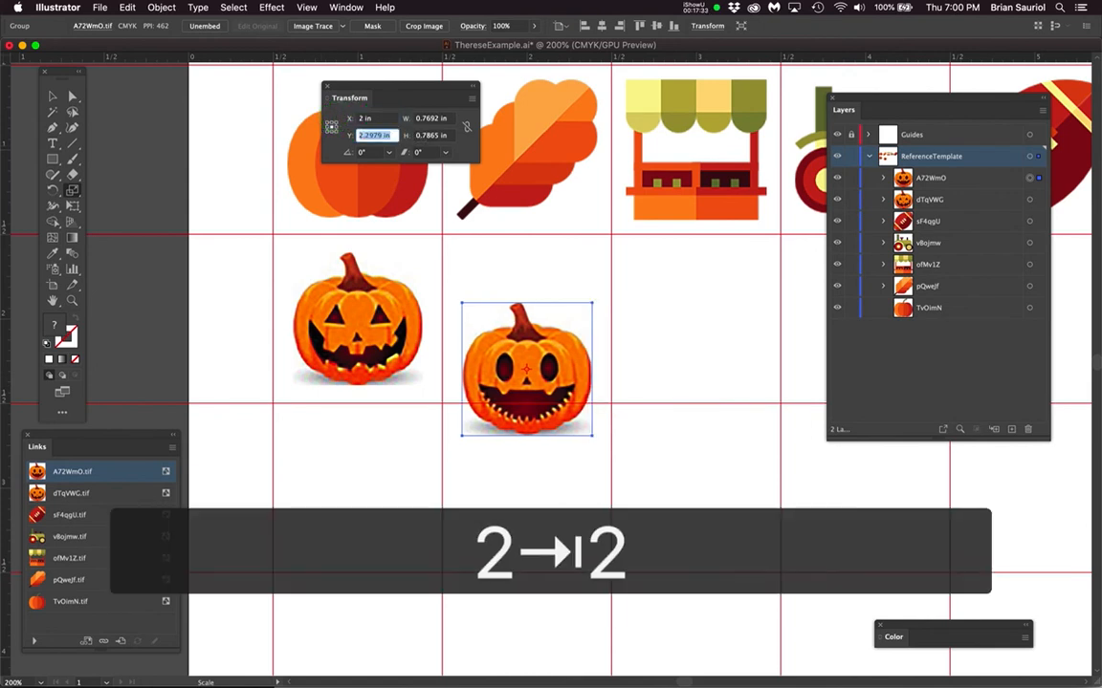
key("Return")
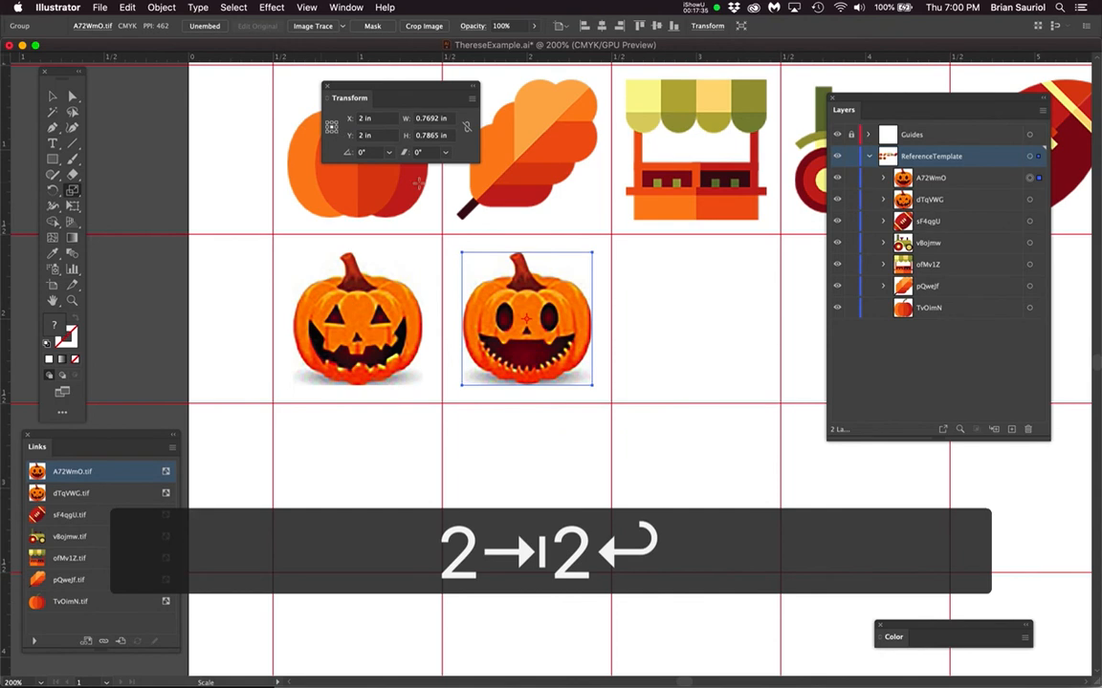
- Deselect the round-eyed pumpkin and save the icon document with both jack-o-lanterns in place
key("super+s")
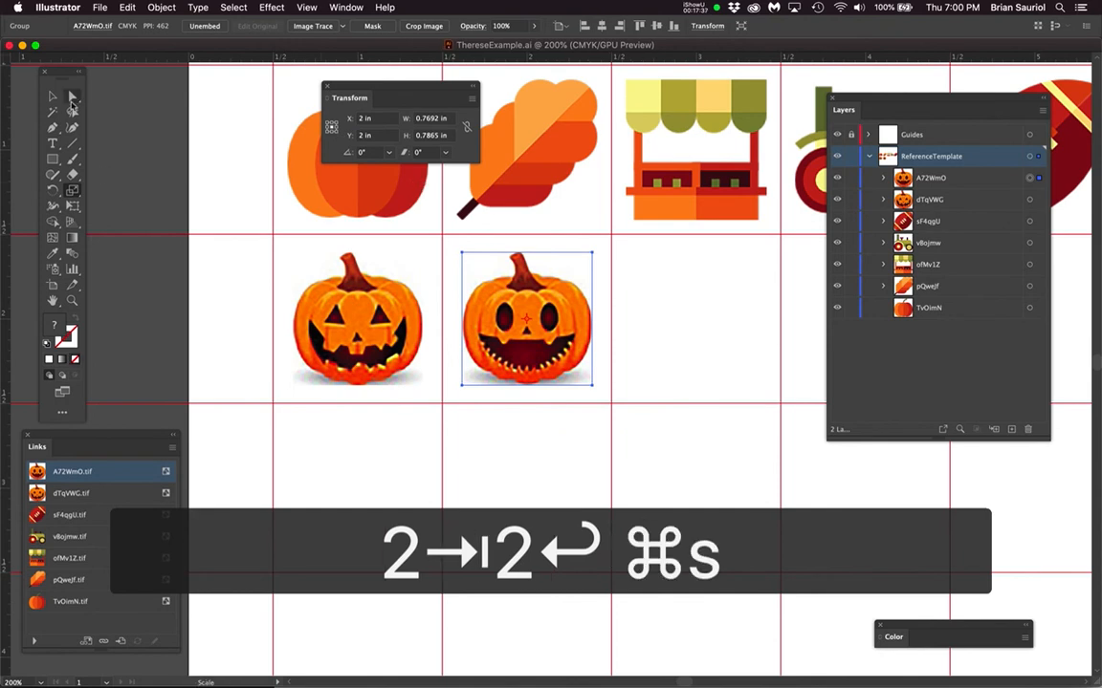
left_click(72, 95)
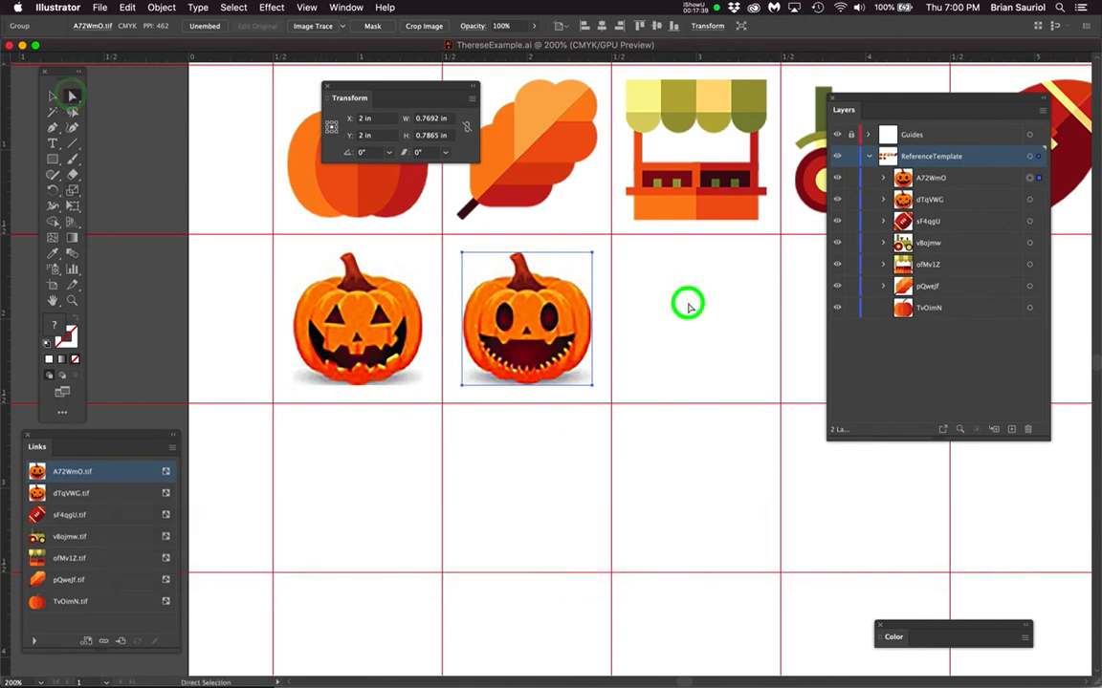
left_click(687, 304)
key("super+s")
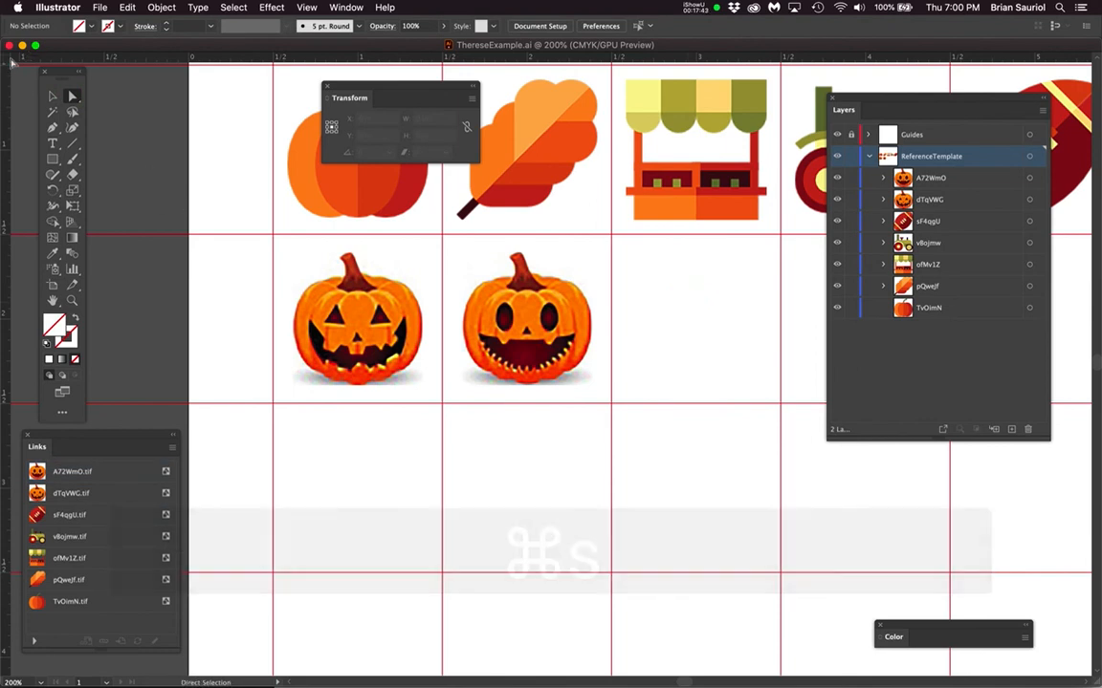
- Switch to Photoshop, then save and close the jack-o-lantern reference image
left_click(22, 46)
left_click(185, 216)
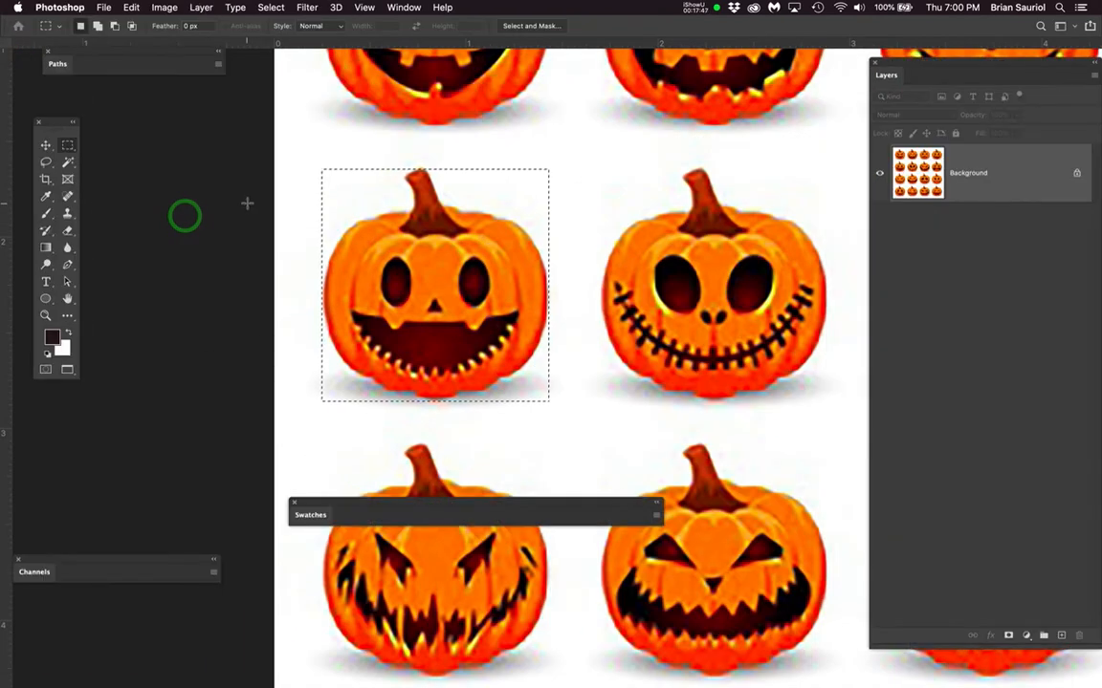
key("super+s")
key("super+w")
- Switch to the reference folder in Finder and preview halloween icons 1 candy.jpg
left_click(115, 165)
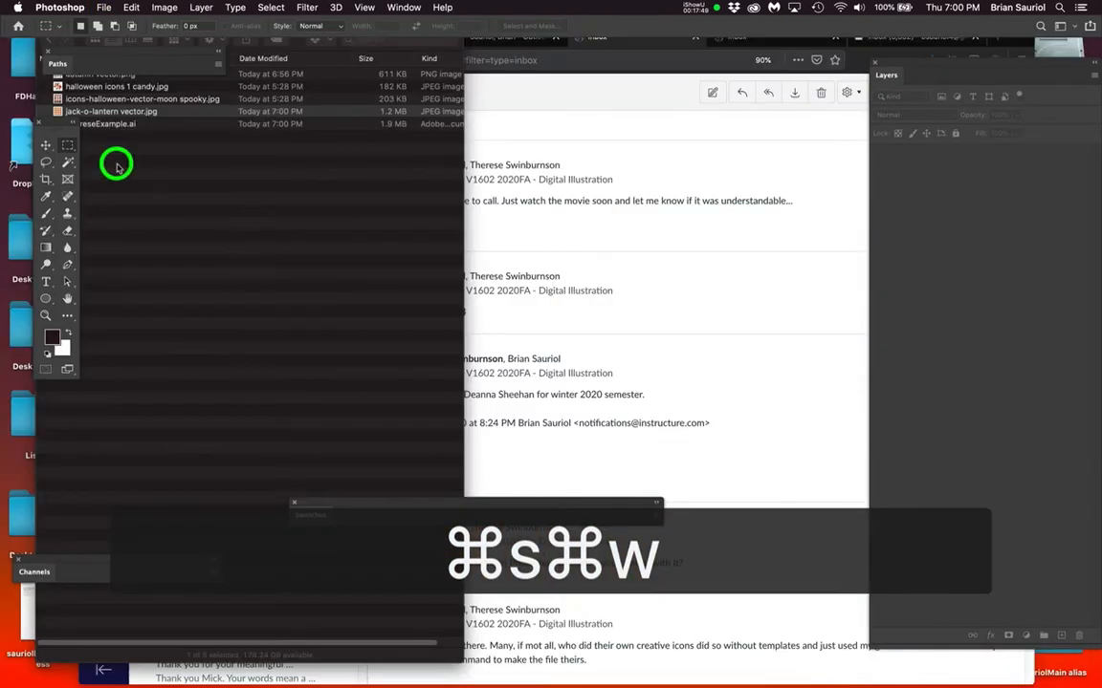
left_click(57, 87)
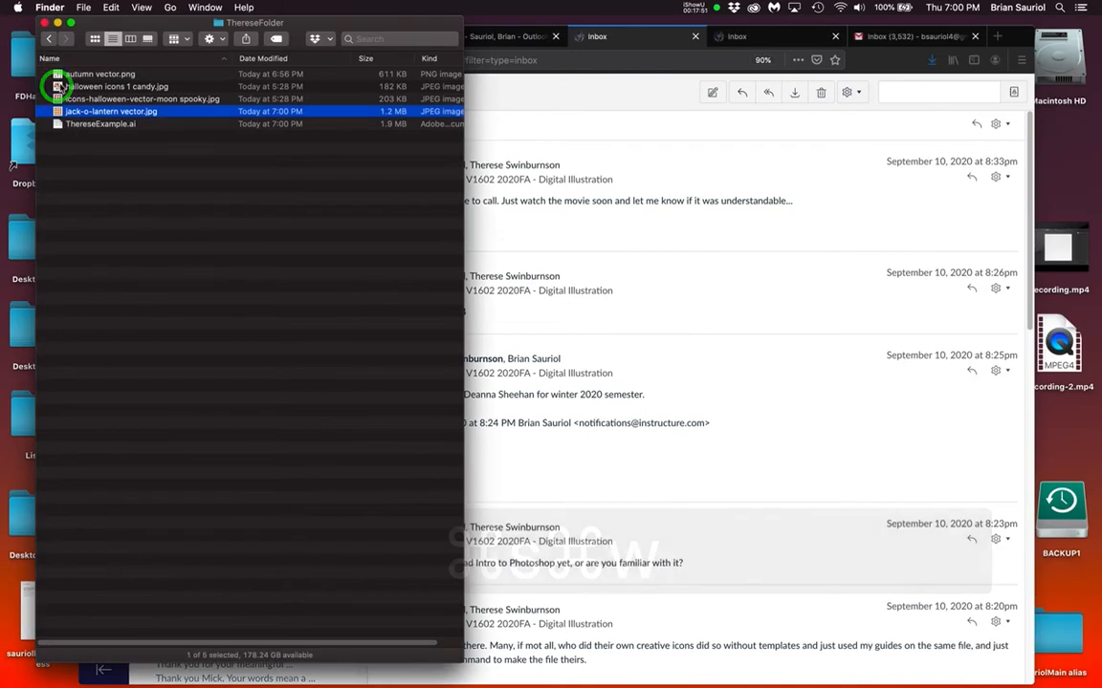
key("space")
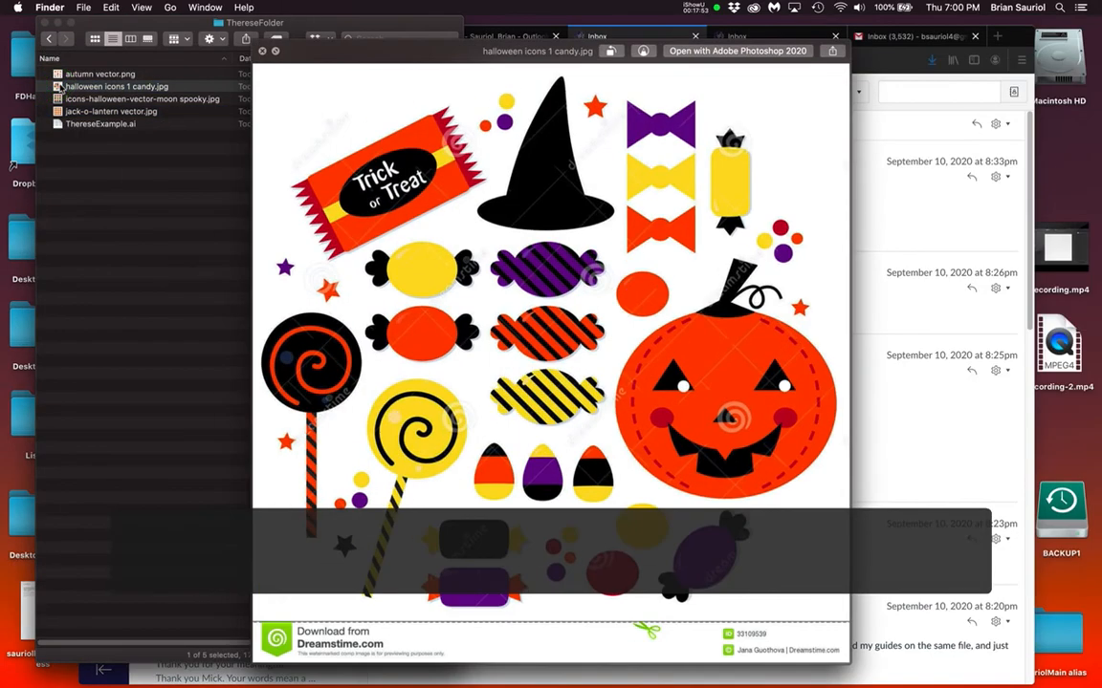
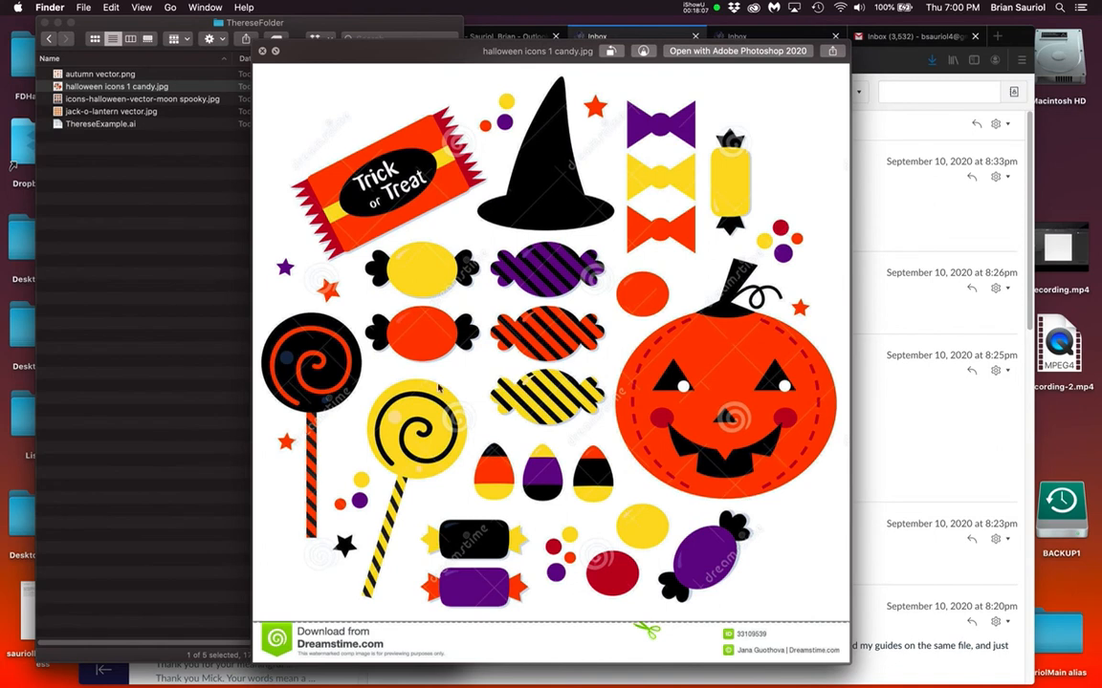
left_click(264, 52)
- Open halloween icons 1 candy.jpg in Photoshop in full screen mode and move the Swatches panel below the image
double_click(57, 86)
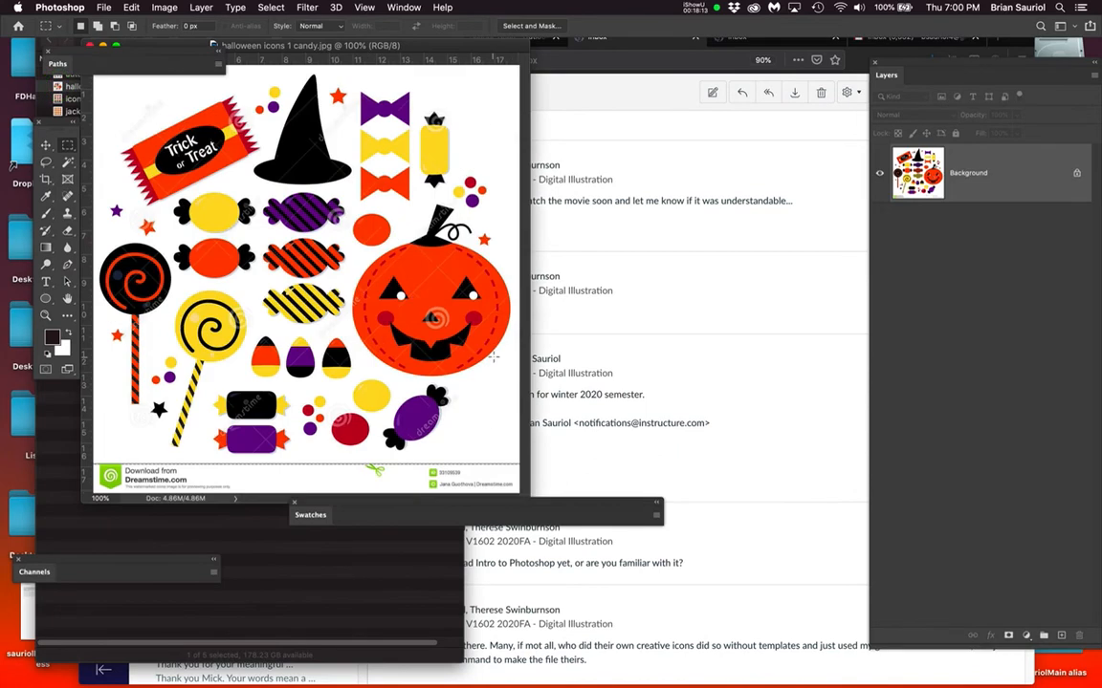
key("f")
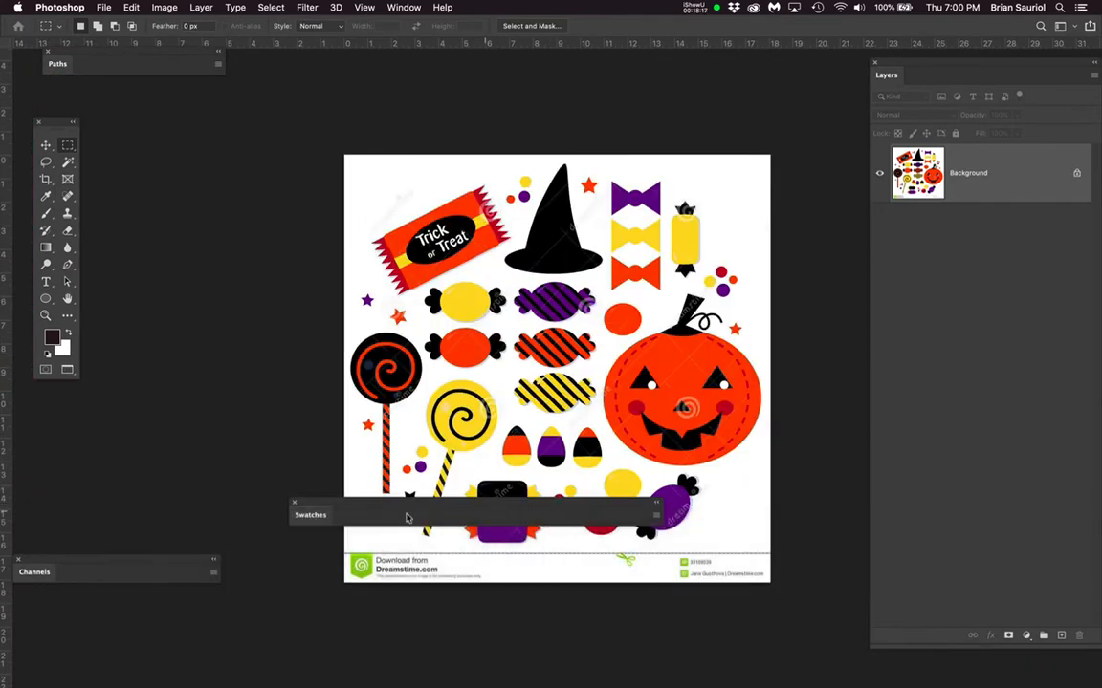
left_click_drag(318, 509, 328, 605)
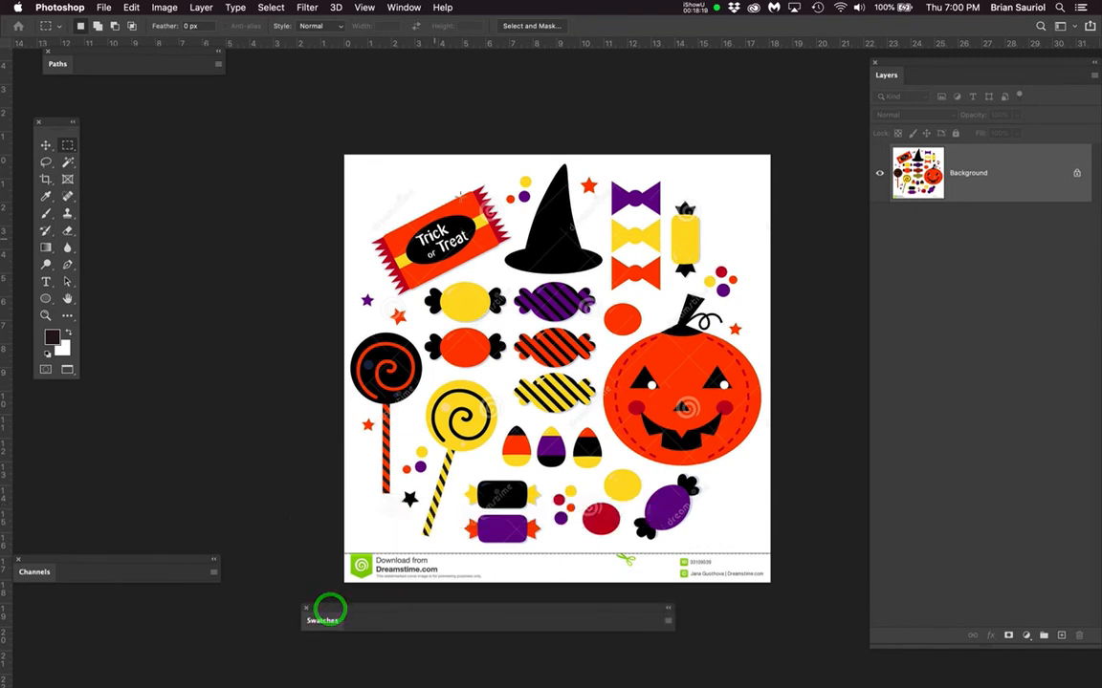
- Resize the candy reference image to 6 inches wide at a resolution of 300 pixels per inch
scroll(435, 234, "up", 8)
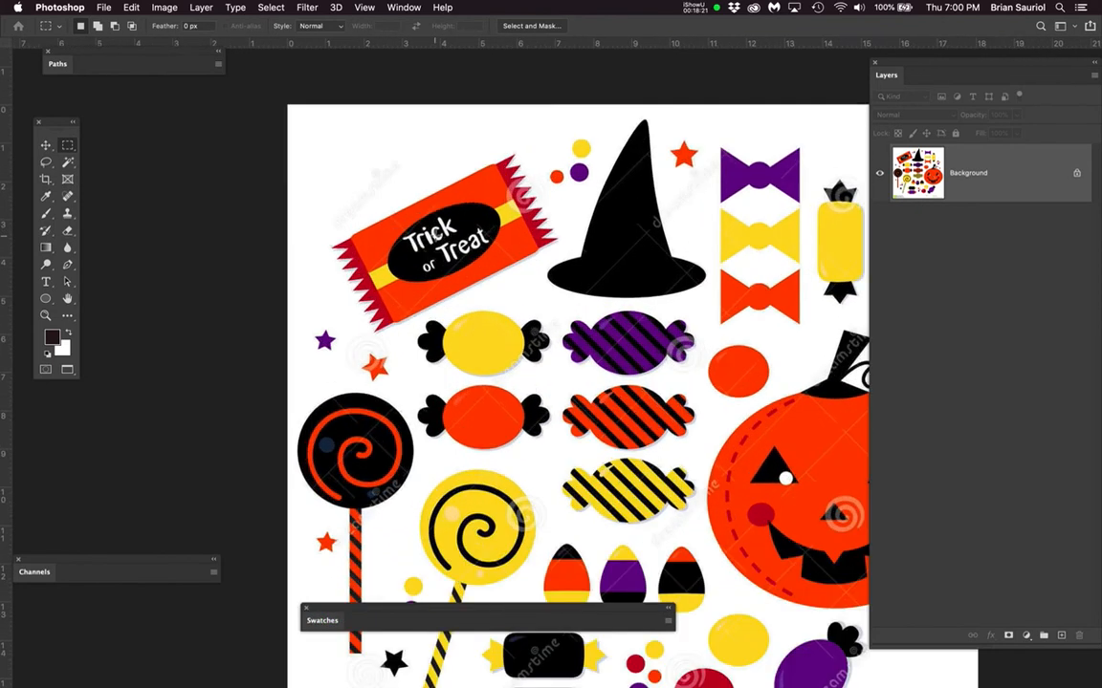
scroll(435, 235, "down", 3)
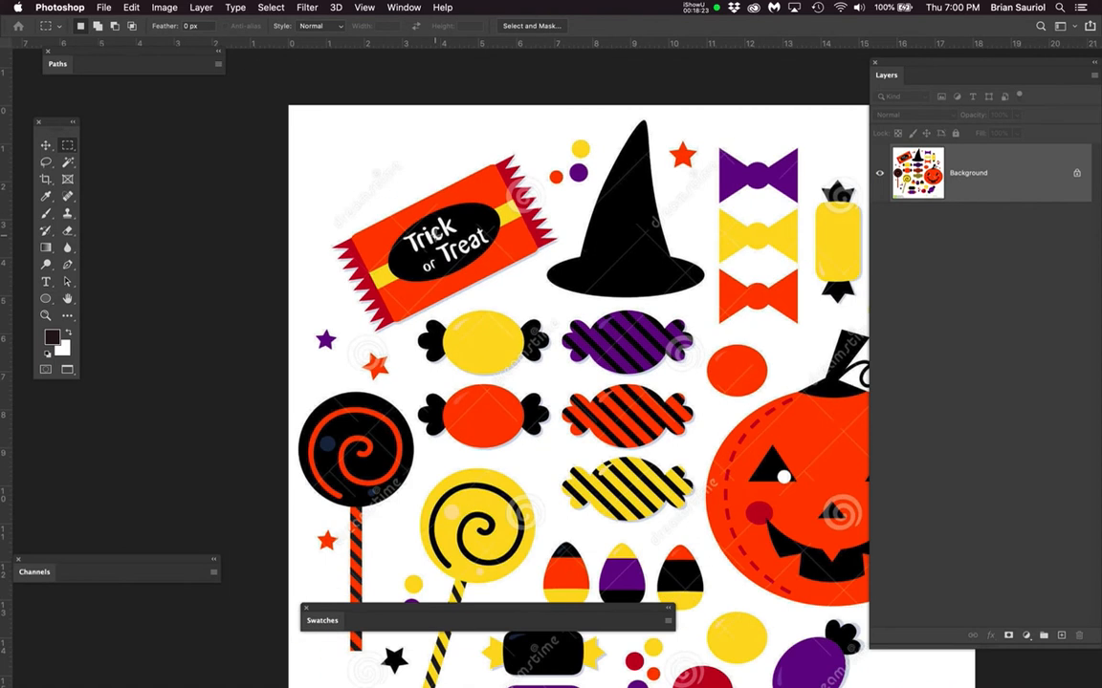
left_click(168, 8)
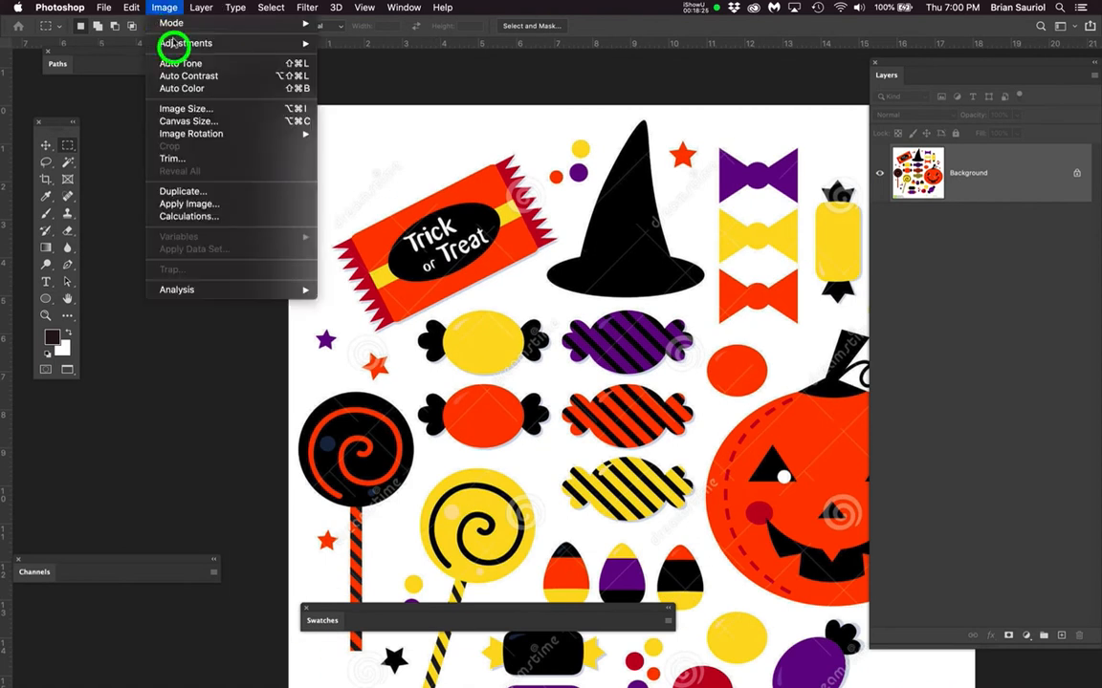
left_click(177, 112)
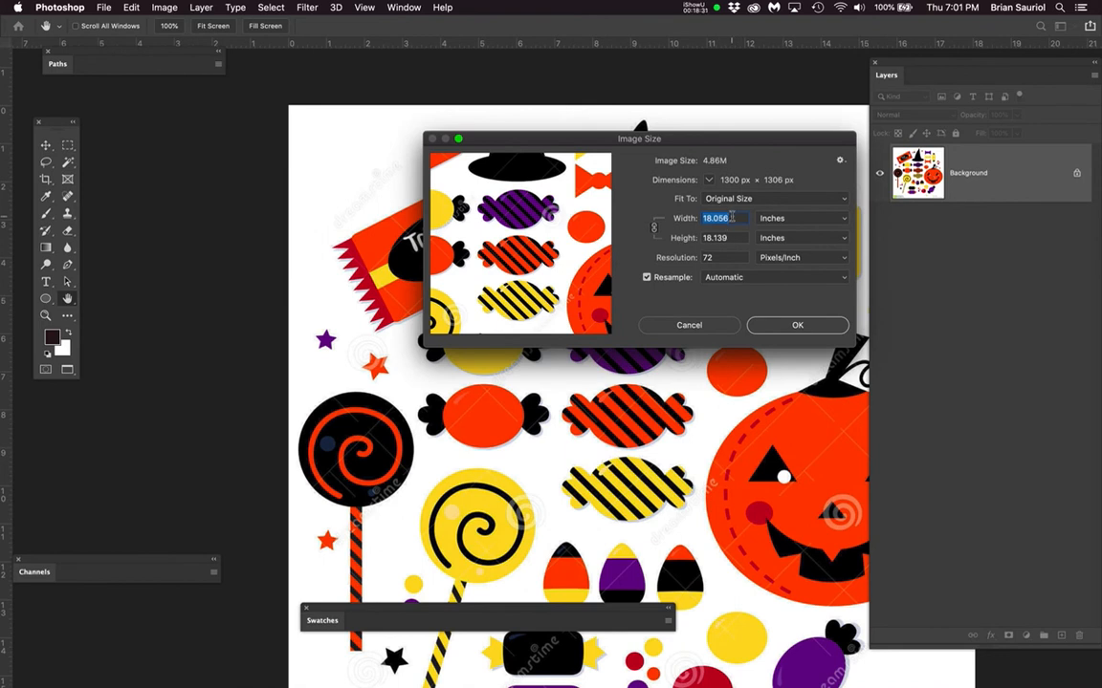
left_click(684, 220)
type("6")
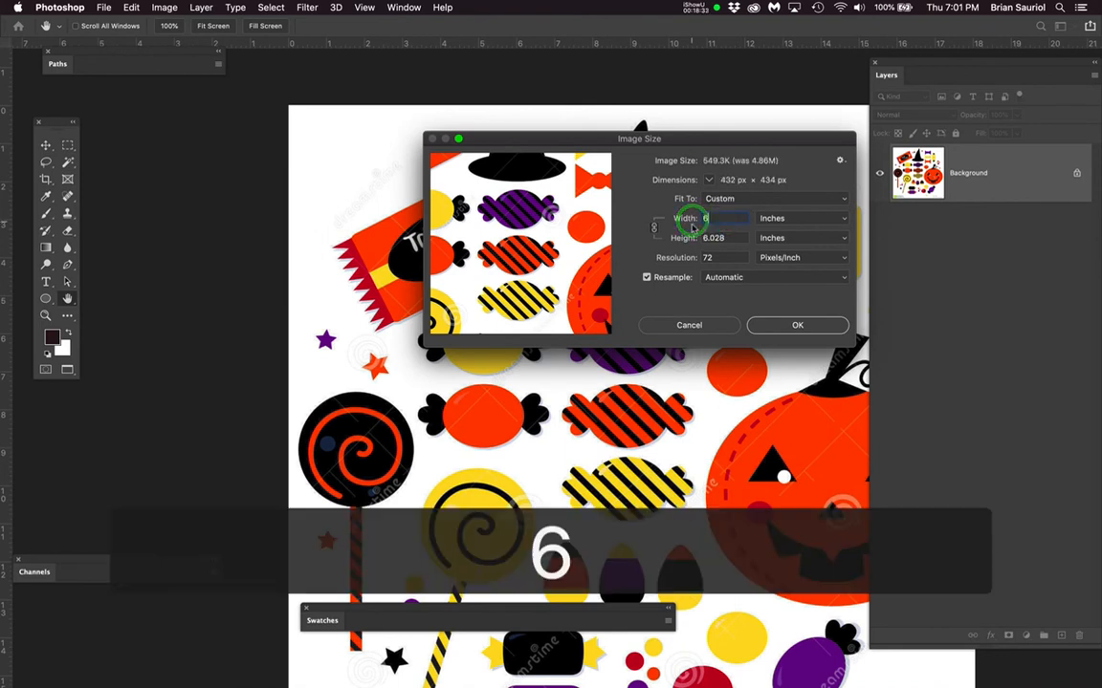
left_click(706, 256)
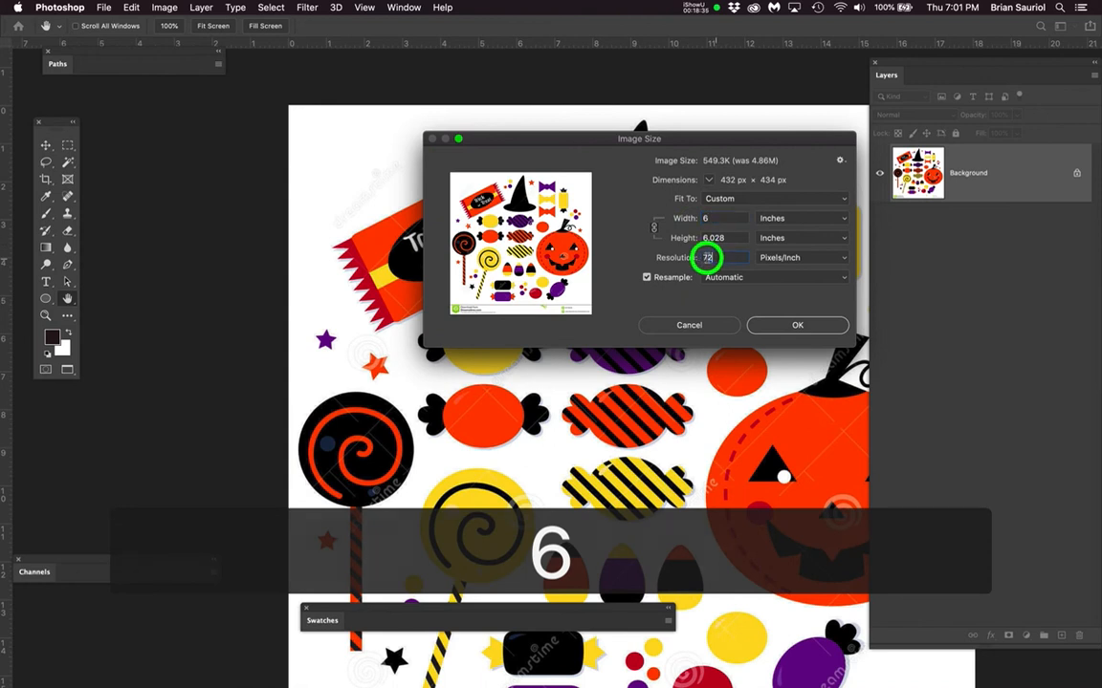
type("300")
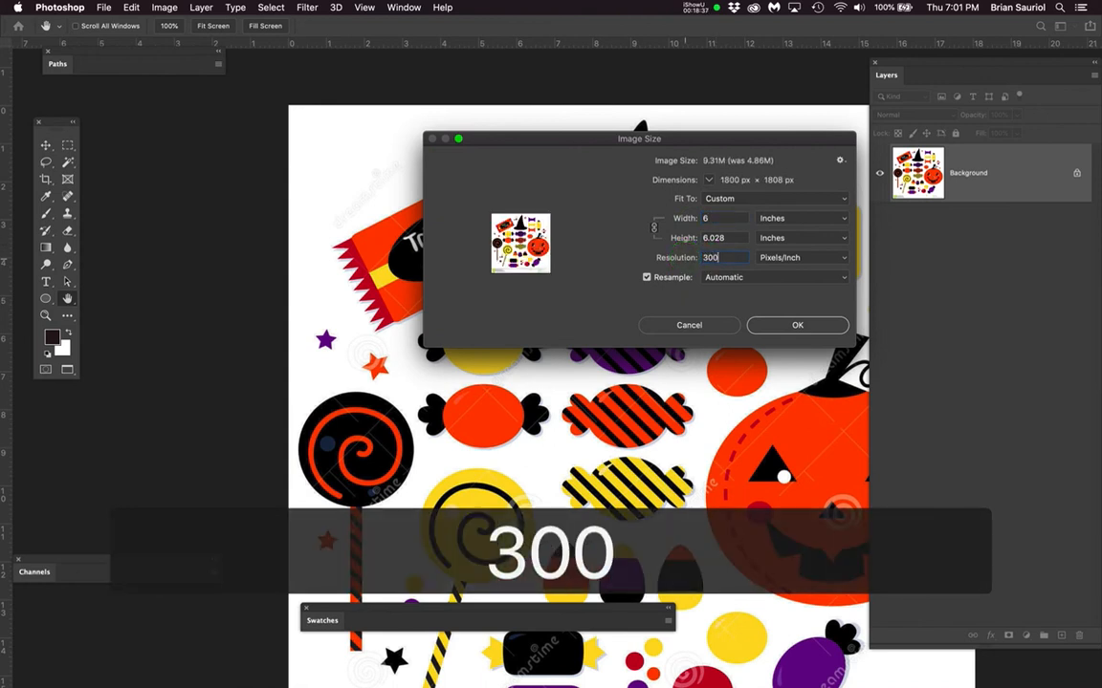
key("Return")
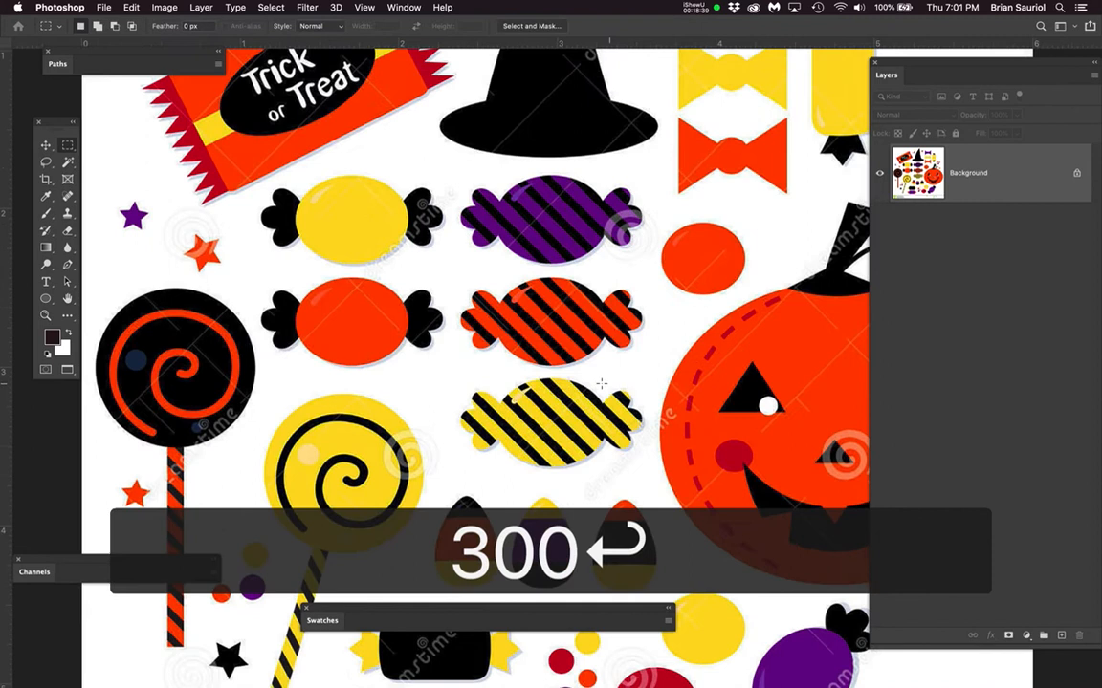
- Draw a rectangular marquee over the Trick or Treat candy wrapper, starting above its upper-left end
key("super+0")
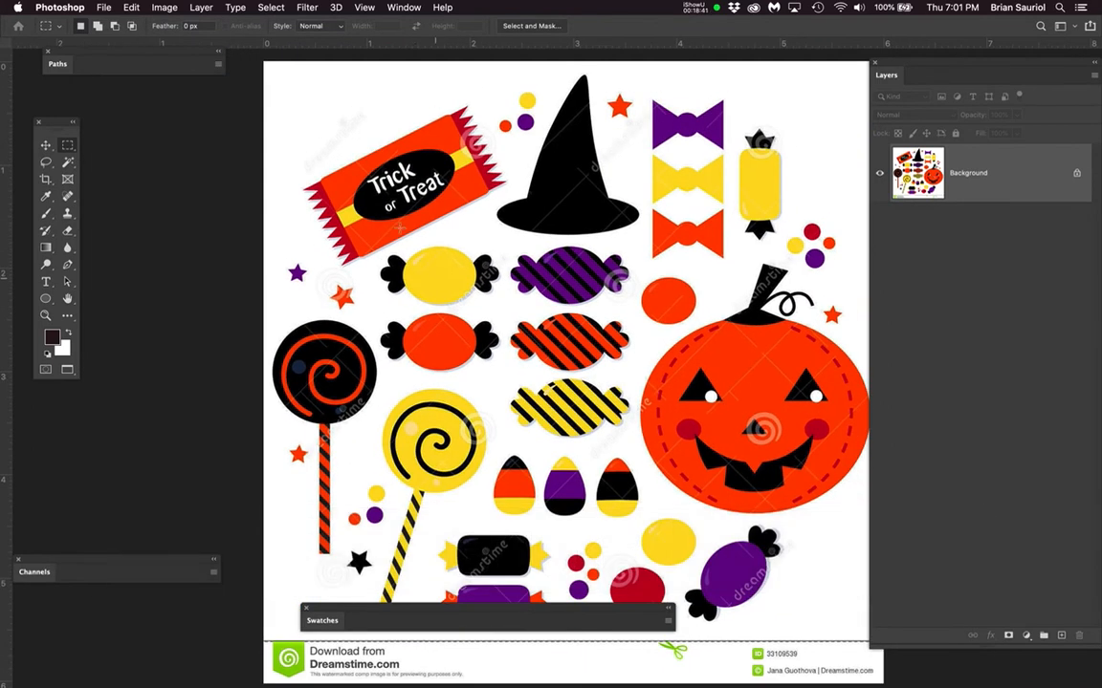
scroll(345, 145, "up", 5)
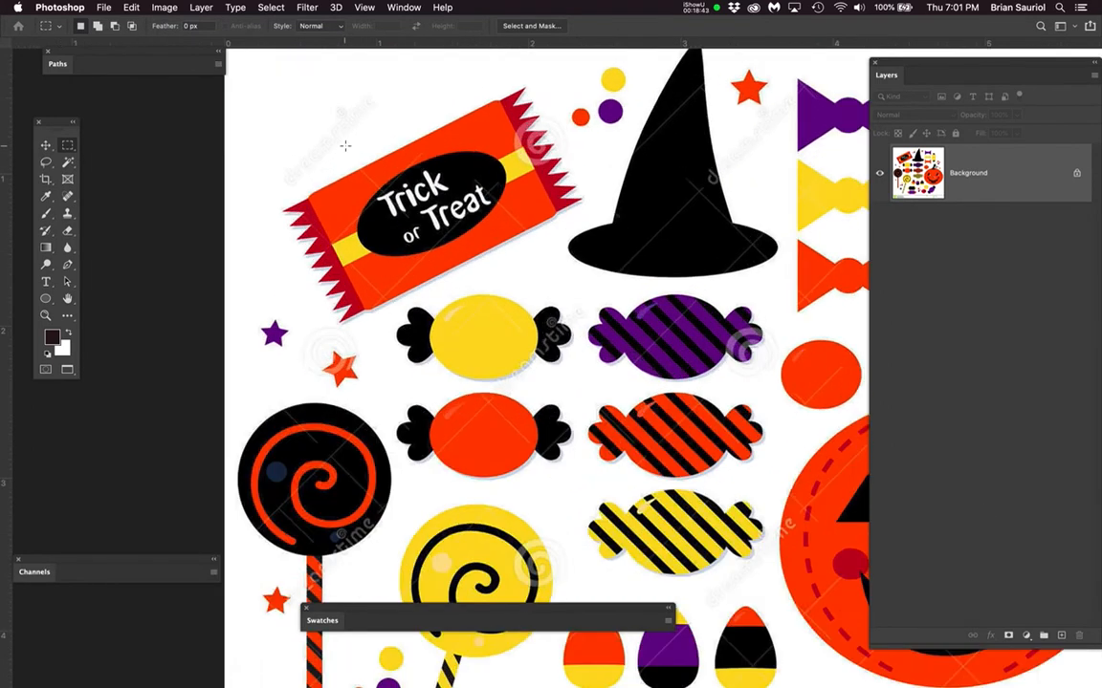
left_click_drag(459, 221, 494, 279)
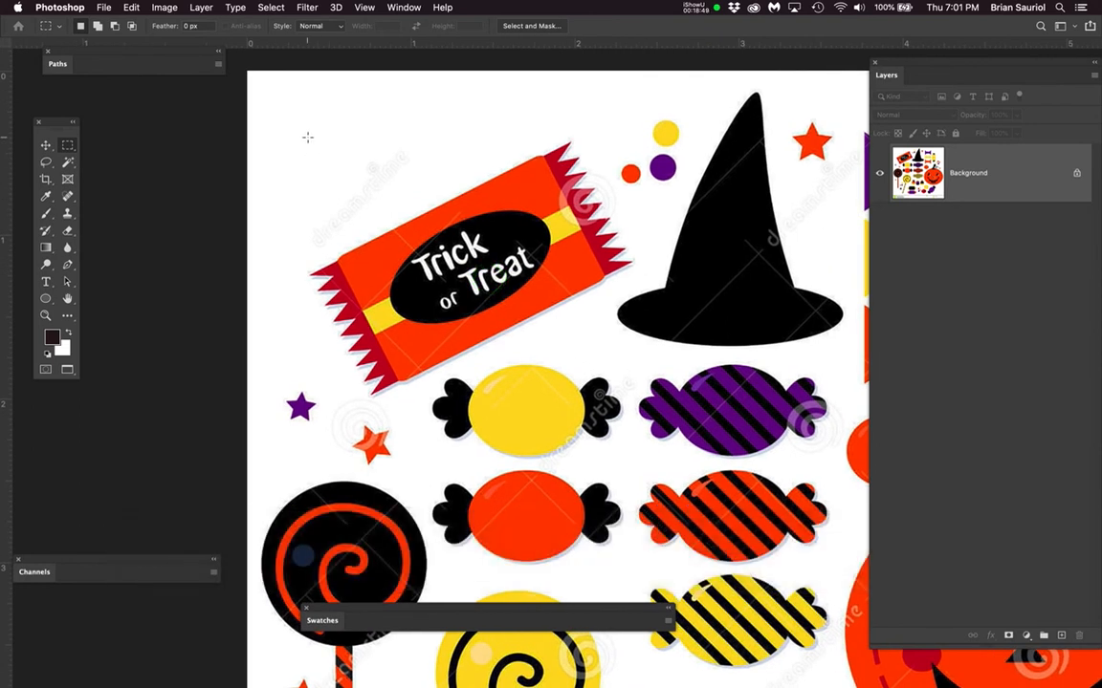
left_click_drag(305, 145, 543, 308)
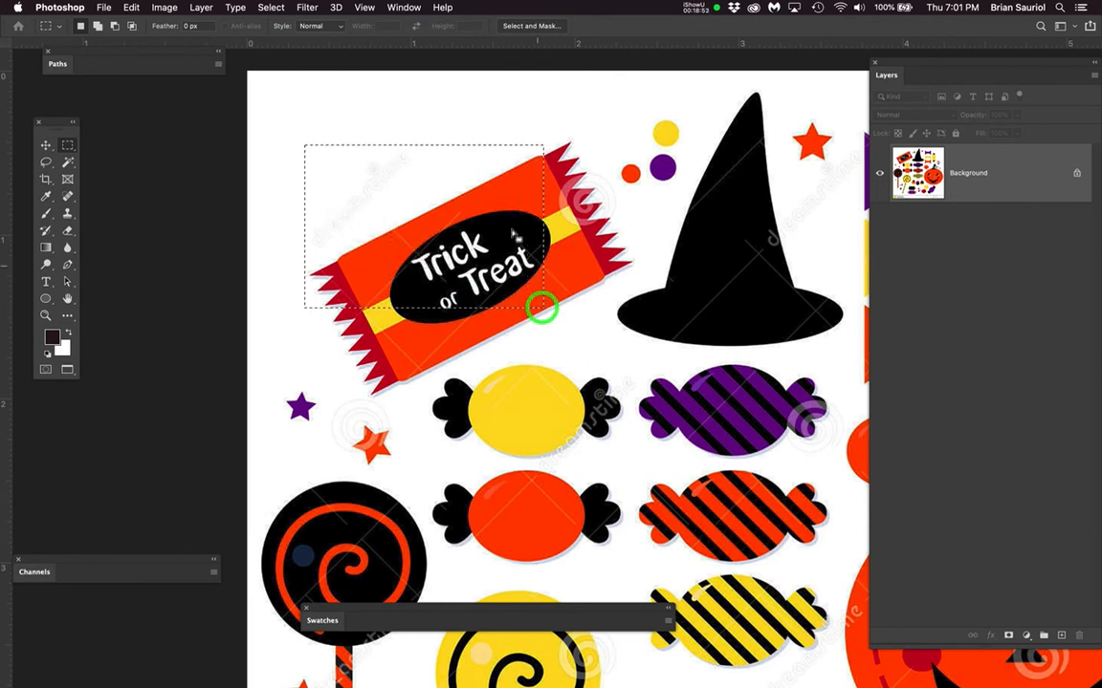
- Transform the selection to fit the tilted wrapper, rotating it to about -27° and scaling it to about 124% wide and 86% high
left_click(270, 7)
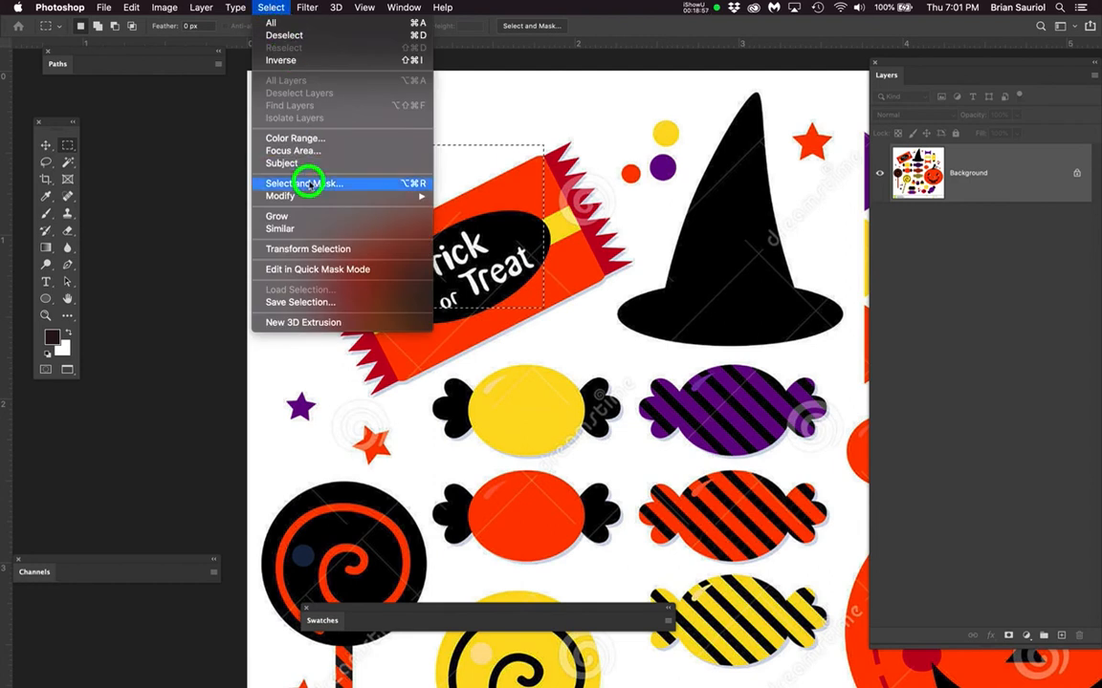
left_click_drag(572, 221, 585, 164)
left_click_drag(491, 219, 521, 279)
left_click_drag(630, 203, 627, 198)
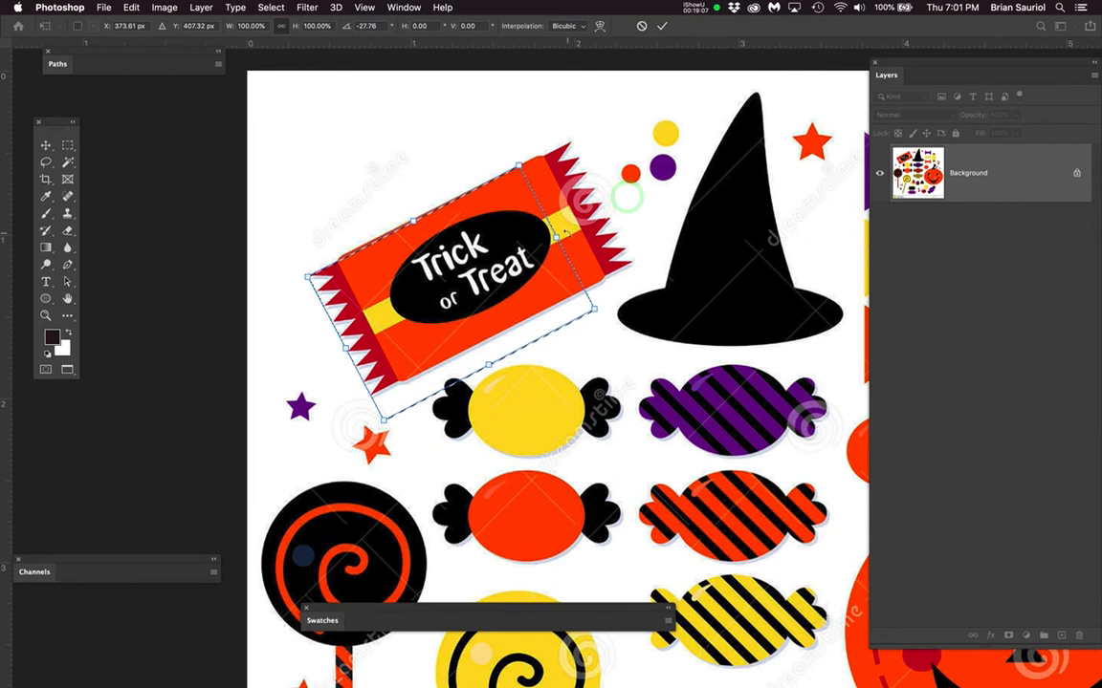
left_click_drag(555, 235, 606, 208)
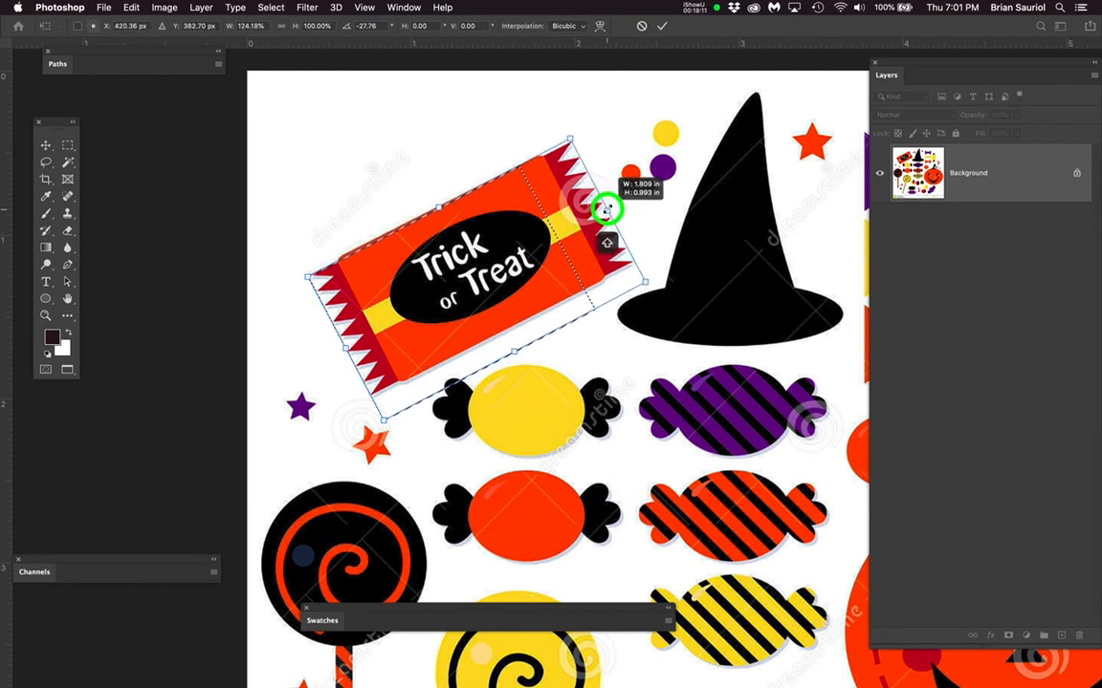
left_click_drag(515, 353, 508, 339)
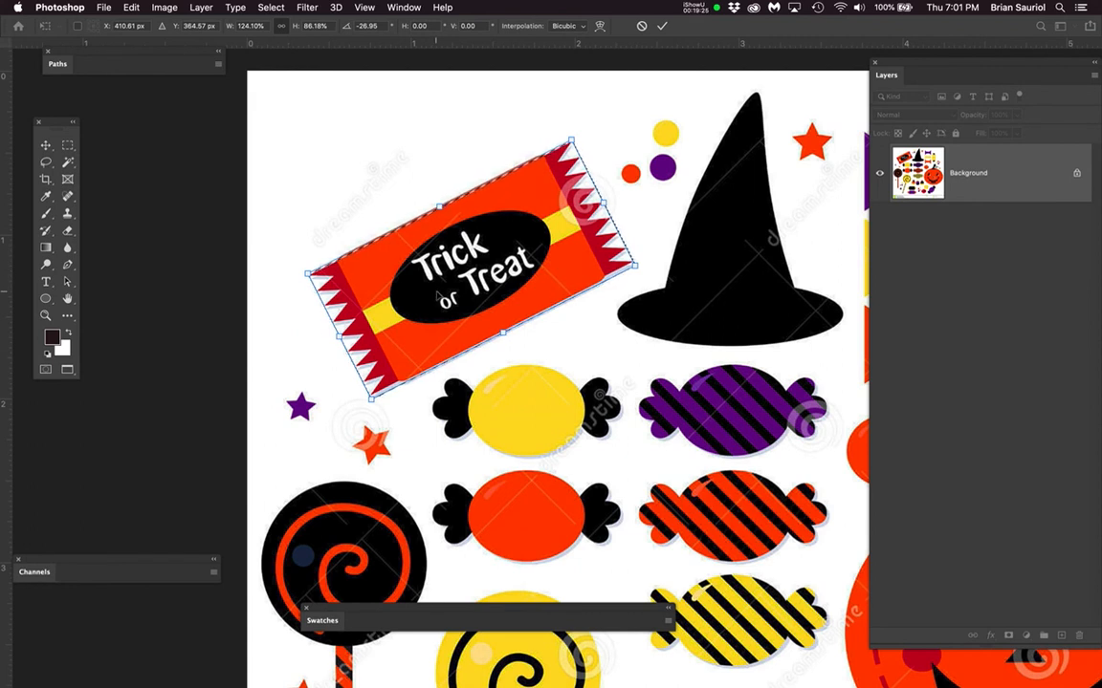
key("Return")
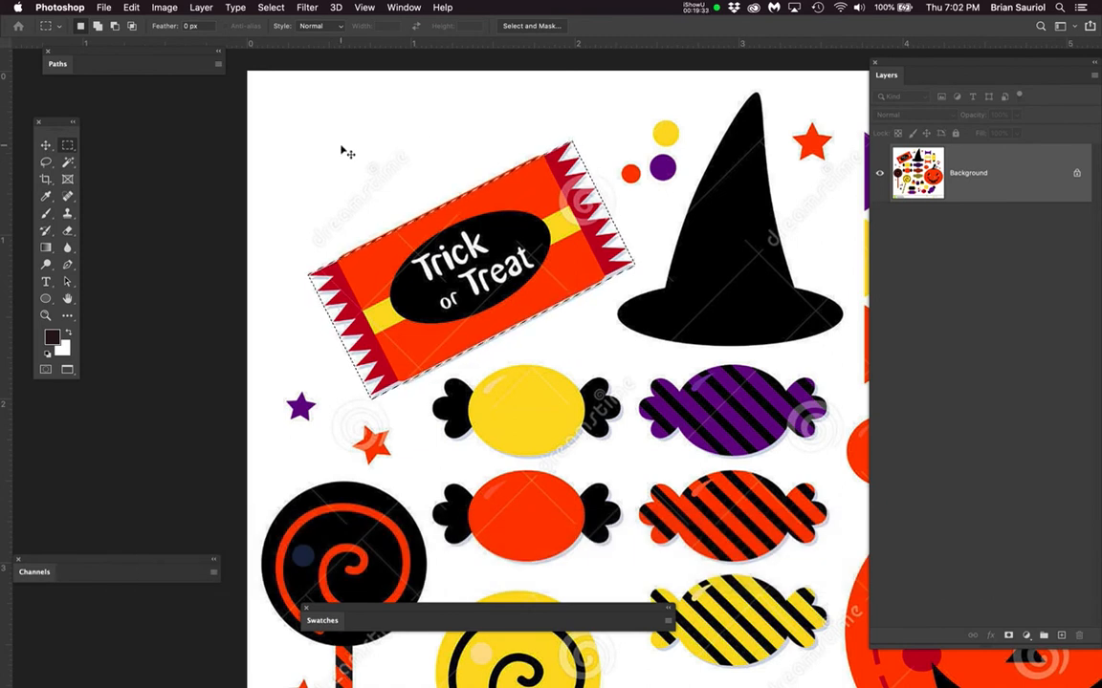
- Copy the selected Trick or Treat wrapper and paste it into the Illustrator icon template on the ReferenceTemplate layer
key("super+c")
mouse_move(4, 230)
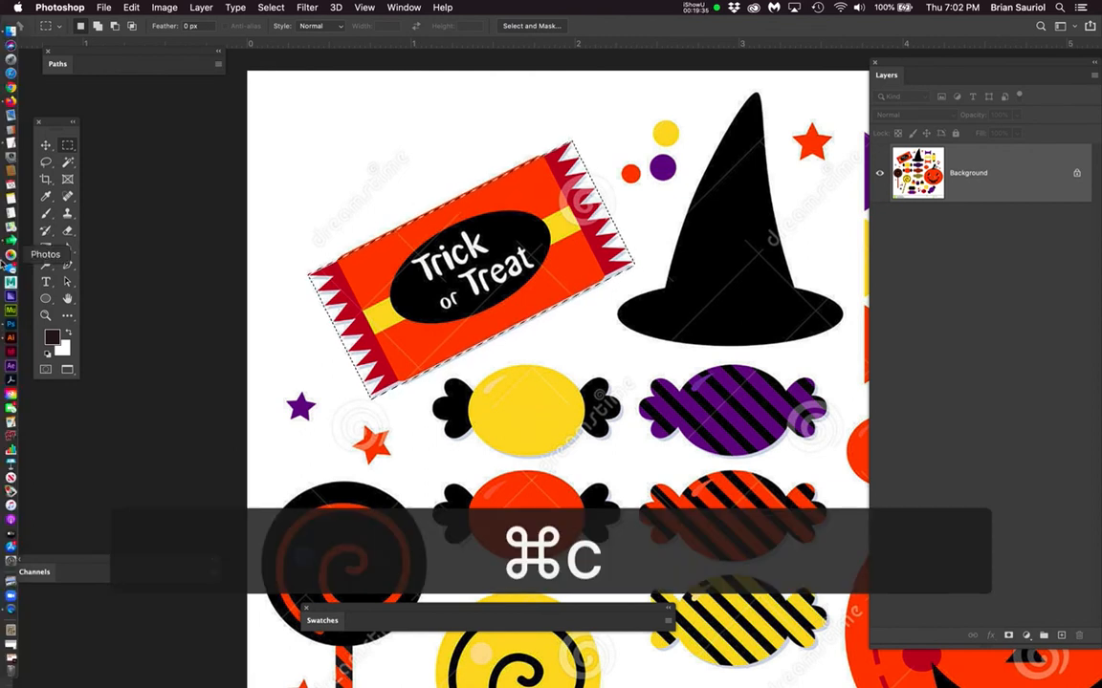
left_click(9, 340)
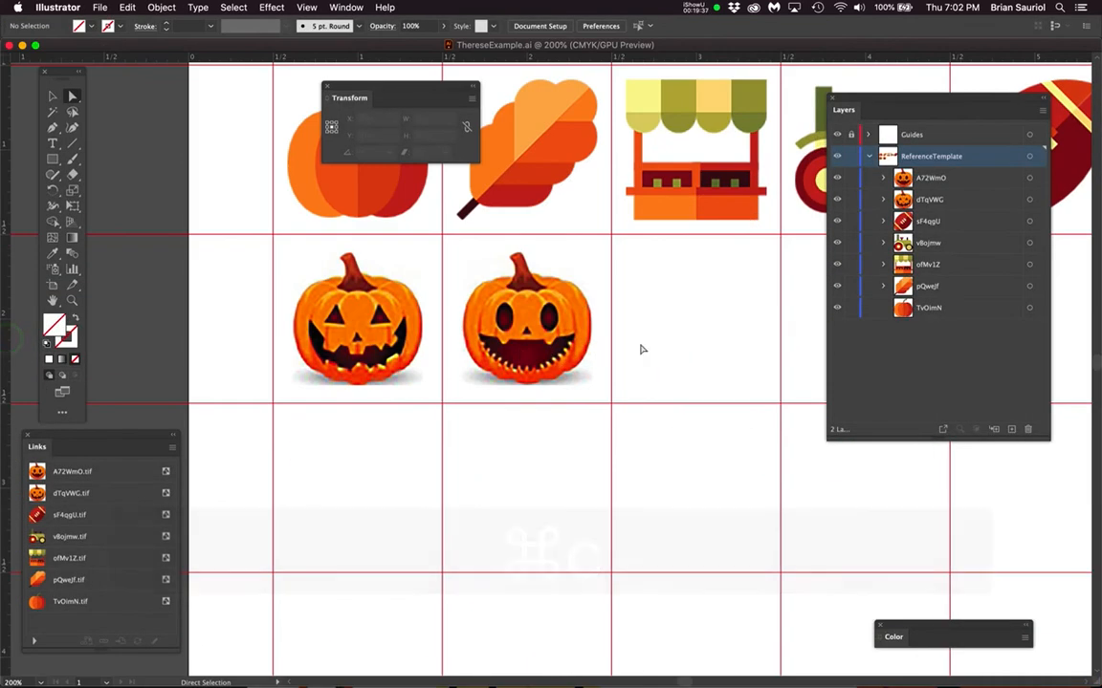
left_click(685, 340)
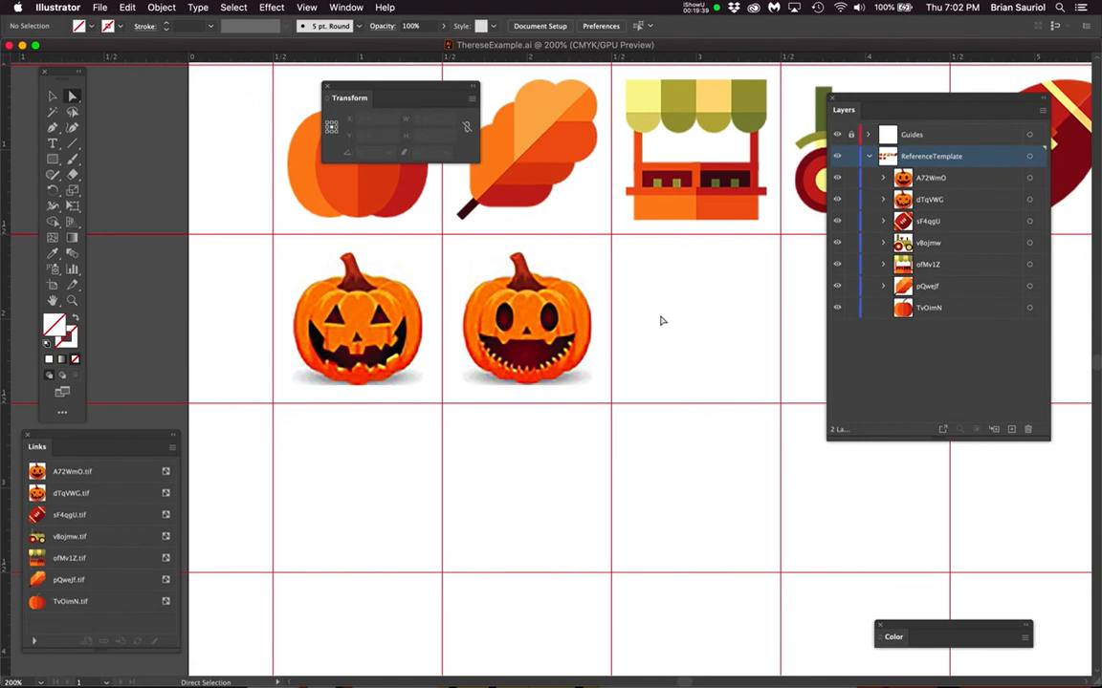
left_click(558, 344)
key("super+v")
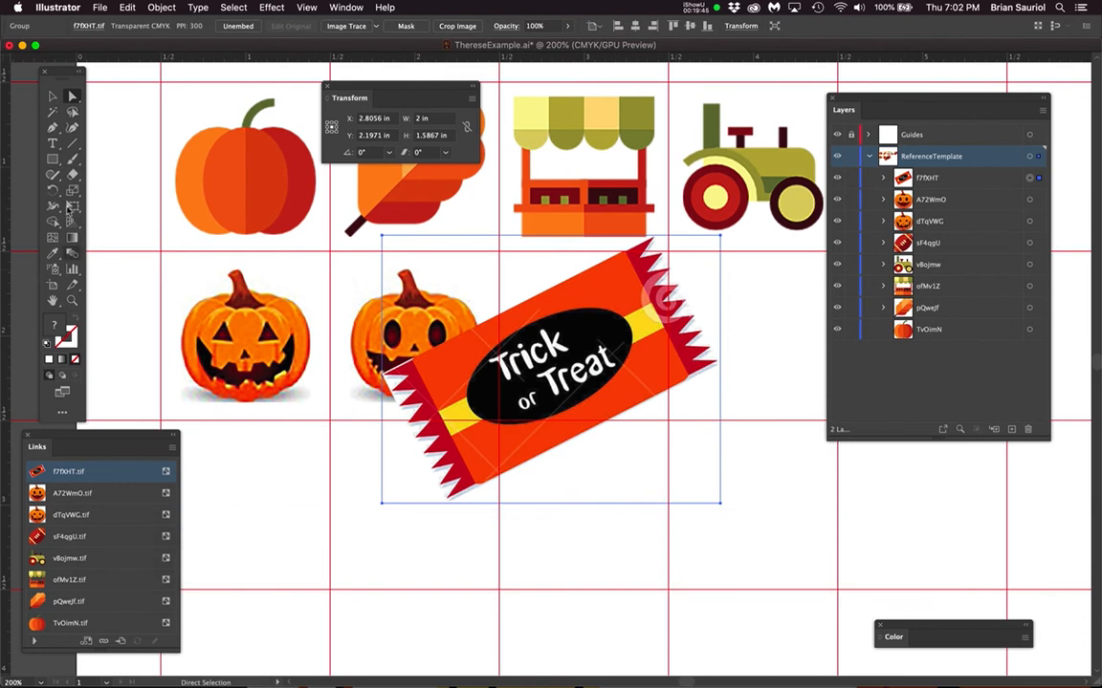
- Scale the pasted wrapper uniformly to 65%, and reduce it further with Free Transform to about 1.09 in wide
double_click(72, 191)
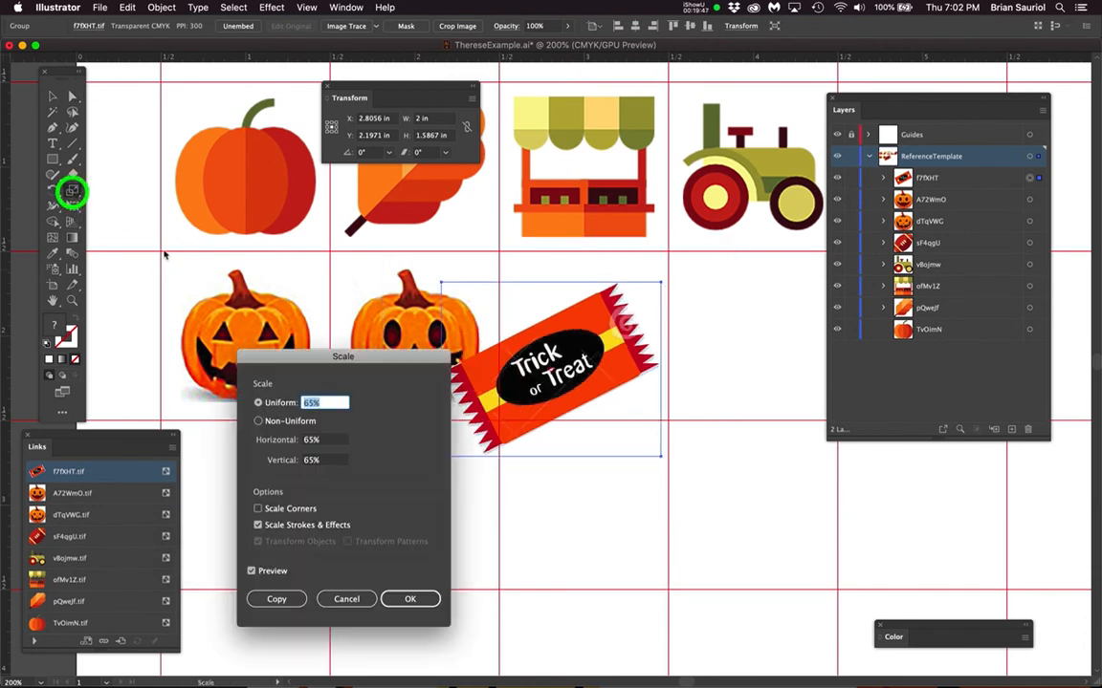
left_click(414, 601)
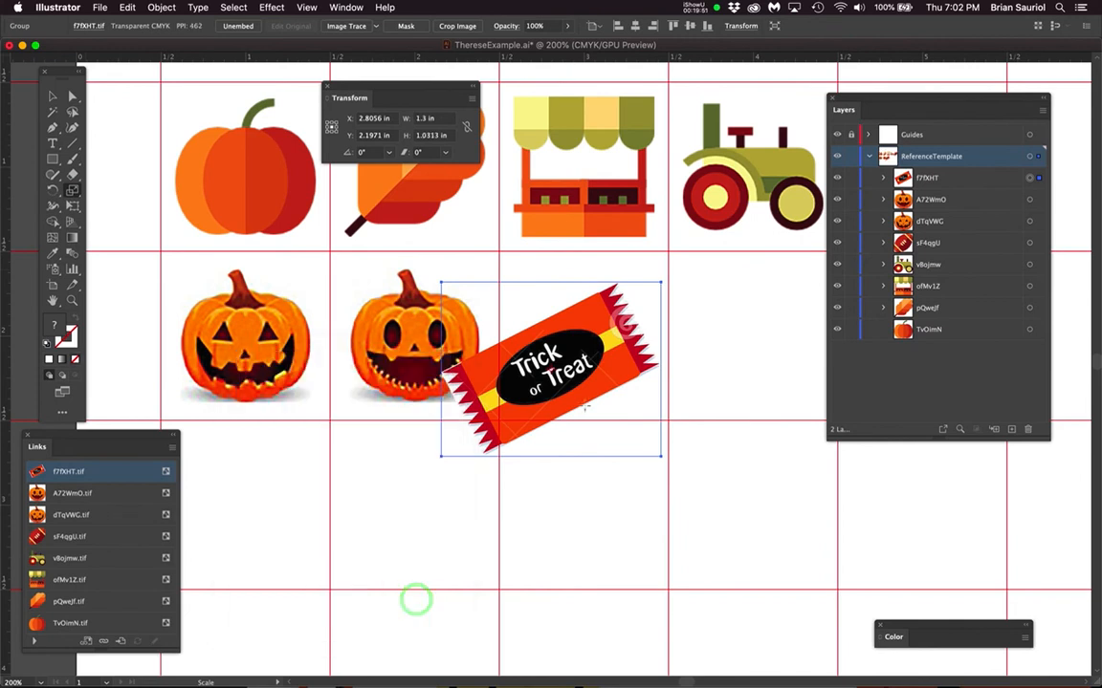
left_click(72, 190)
key("e")
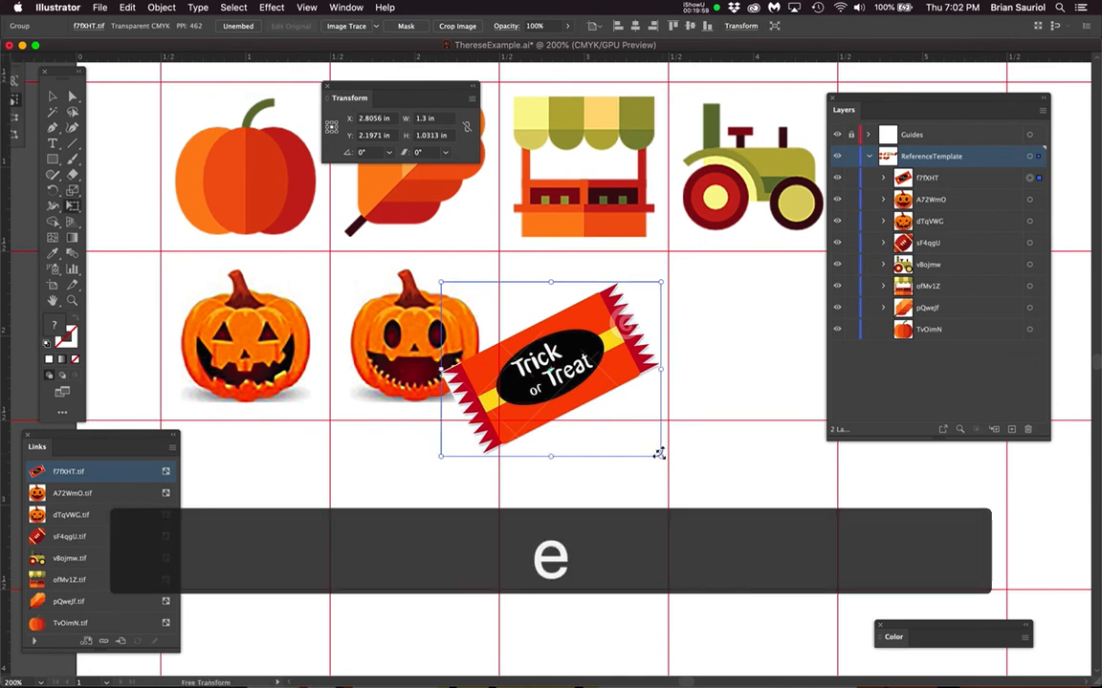
left_click_drag(659, 453, 658, 455)
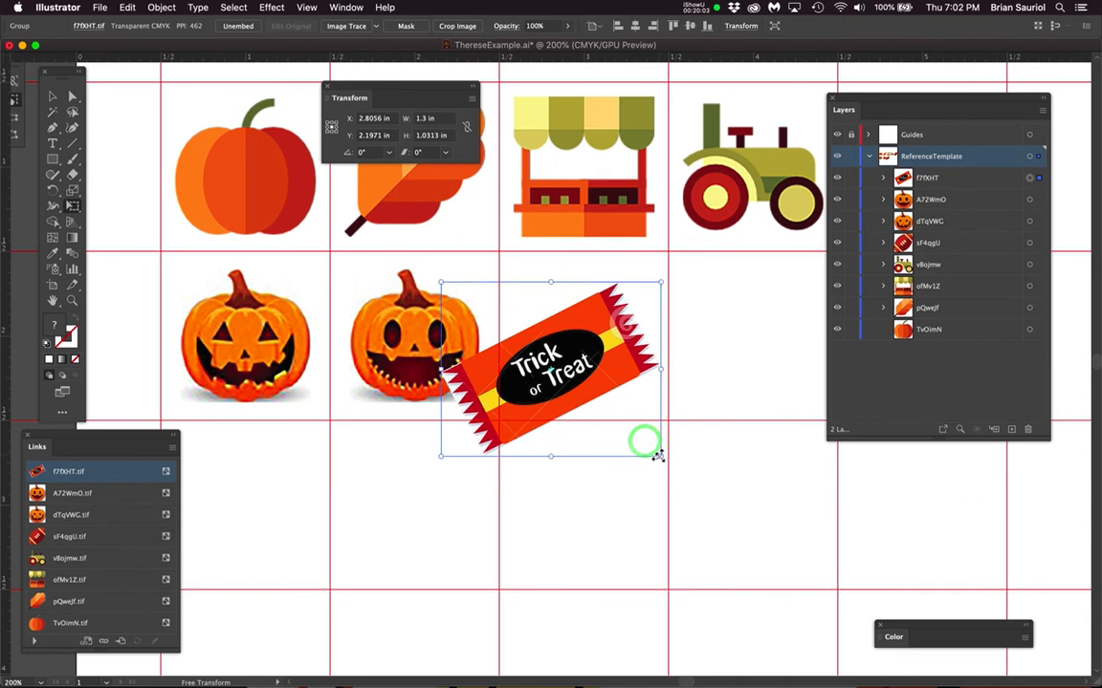
left_click_drag(659, 456, 627, 427)
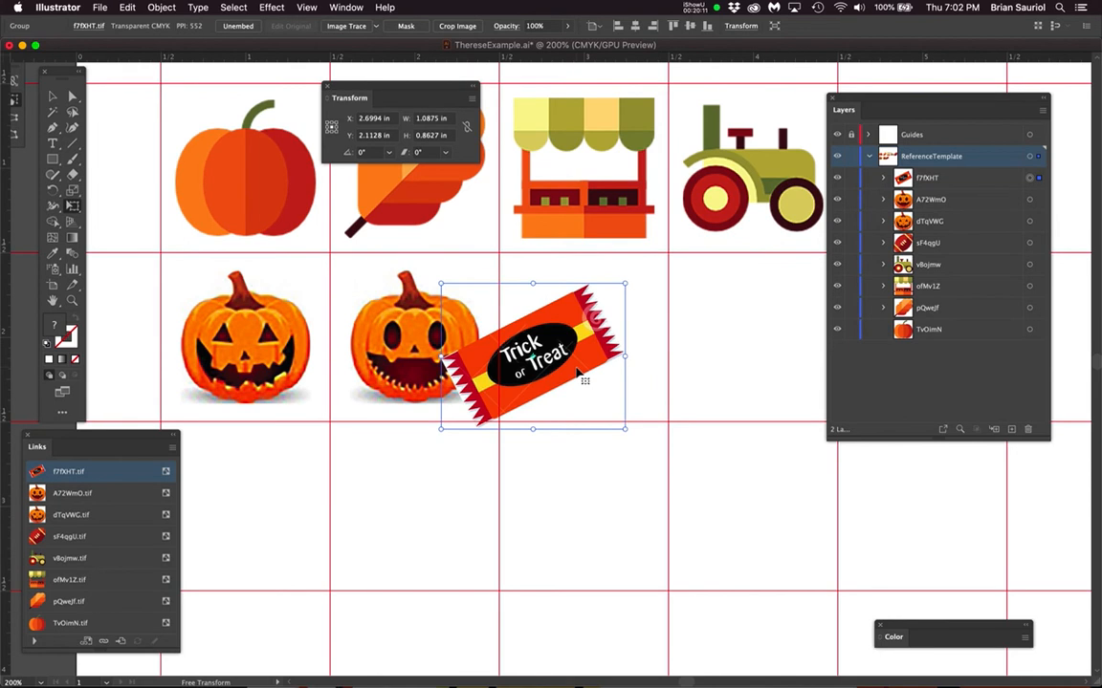
- Move the wrapper into the grid cell beside the round-eyed pumpkin and shrink it proportionally to about 0.91 in wide
key("super+equal")
left_click_drag(571, 371, 653, 355)
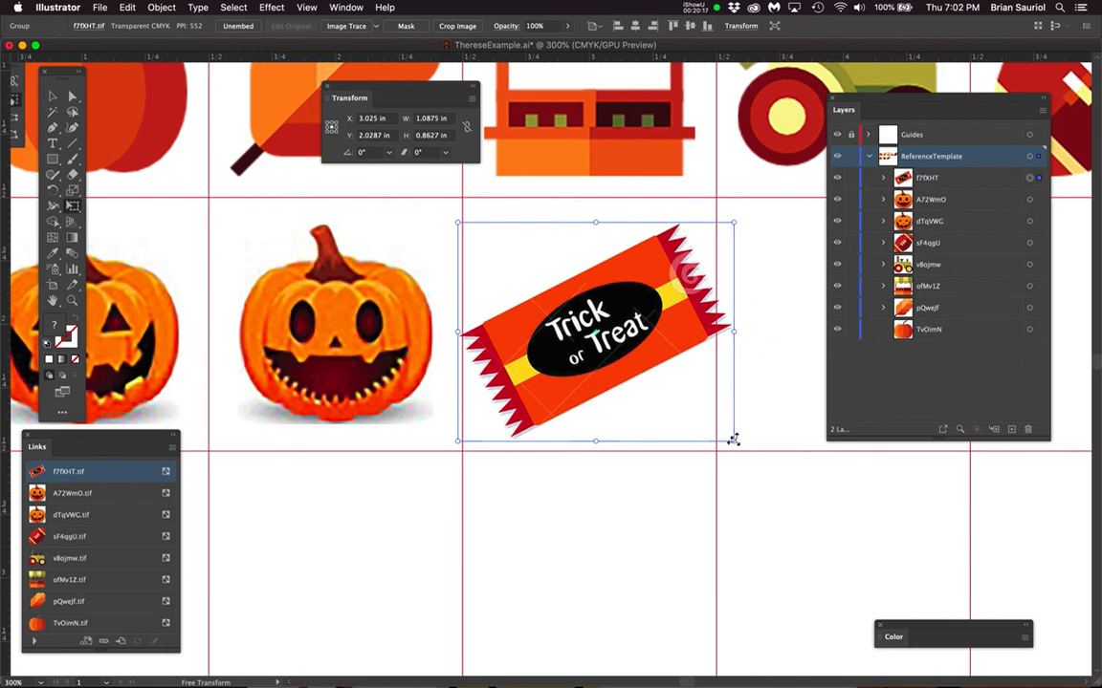
left_click(733, 439)
left_click_drag(732, 439, 688, 404)
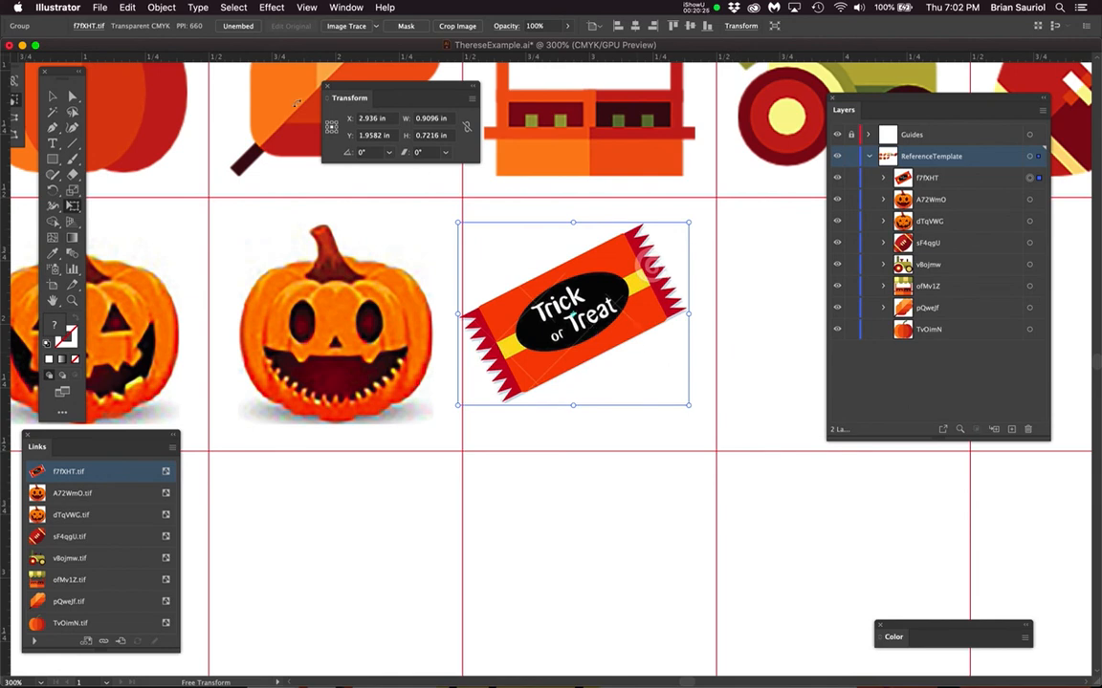
- Center the wrapper in its grid cell by setting its position to X 3 in and Y 2 in
double_click(381, 118)
type("3")
key("Tab")
type("2")
key("Return")
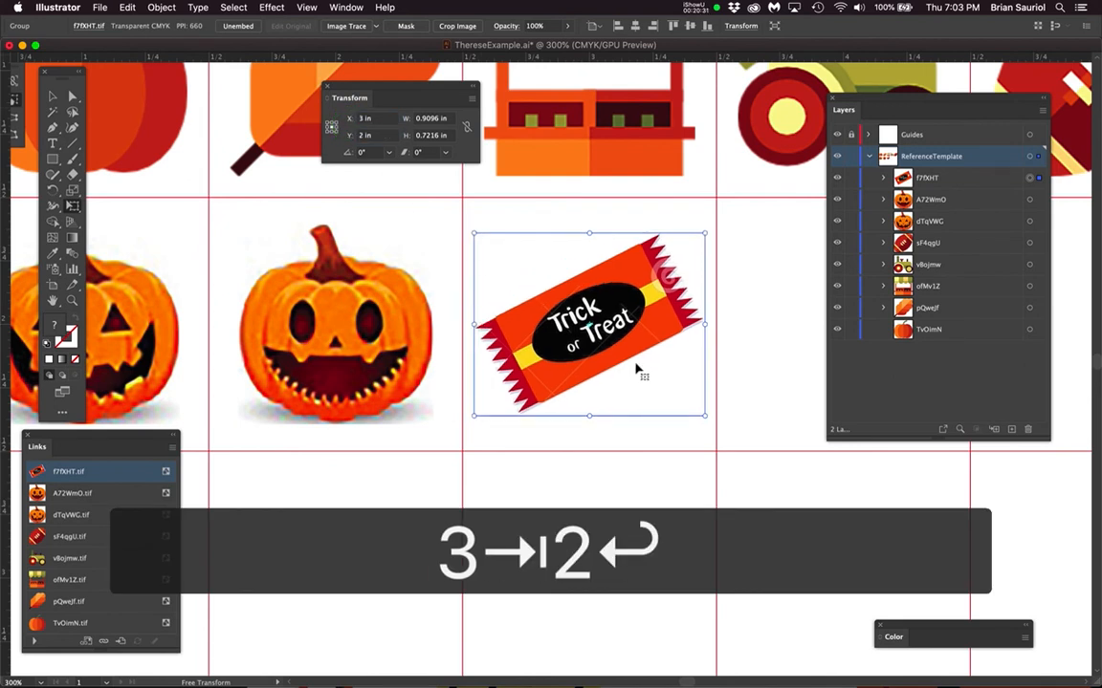
- Deselect the Trick or Treat wrapper and save the icon document
scroll(636, 368, "down", 2)
scroll(636, 369, "up", 1)
left_click_drag(709, 430, 616, 414)
left_click(71, 95)
left_click(506, 490)
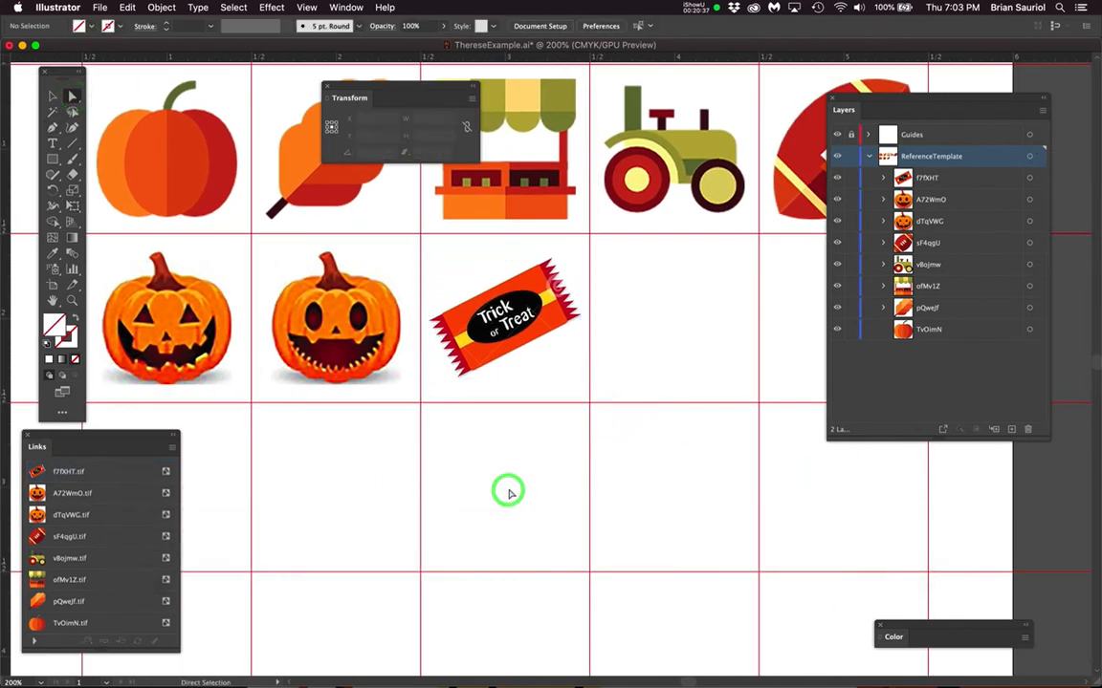
key("super+s")
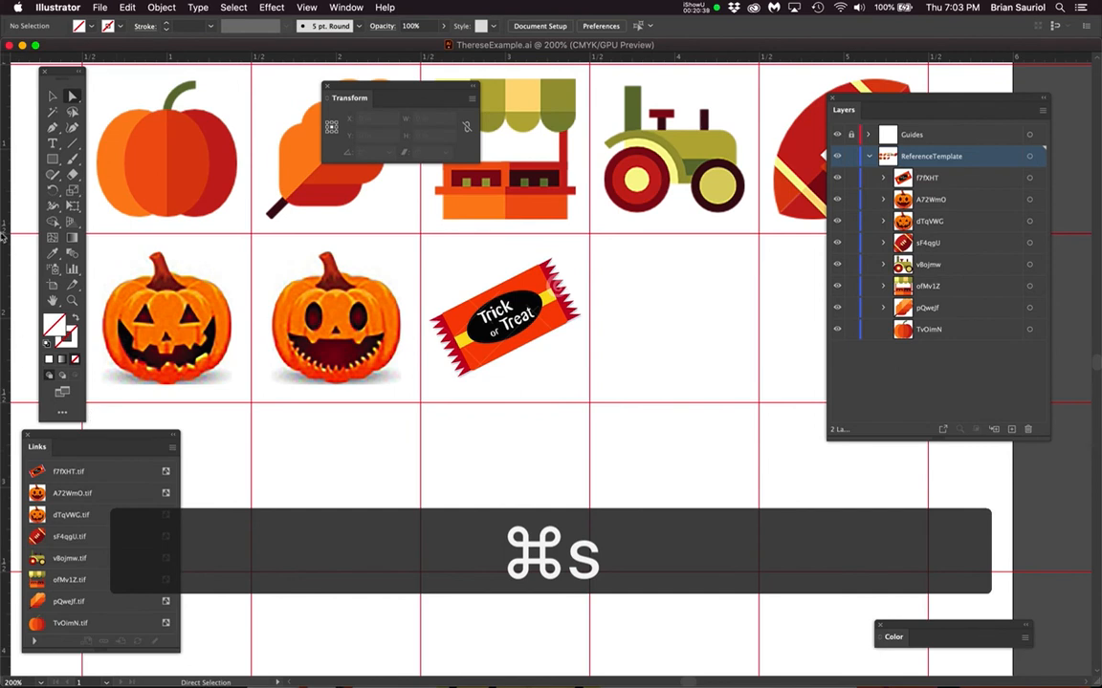
- Switch to Photoshop and select the large smiling pumpkin in the Halloween candy image with a rectangular marquee
mouse_move(9, 230)
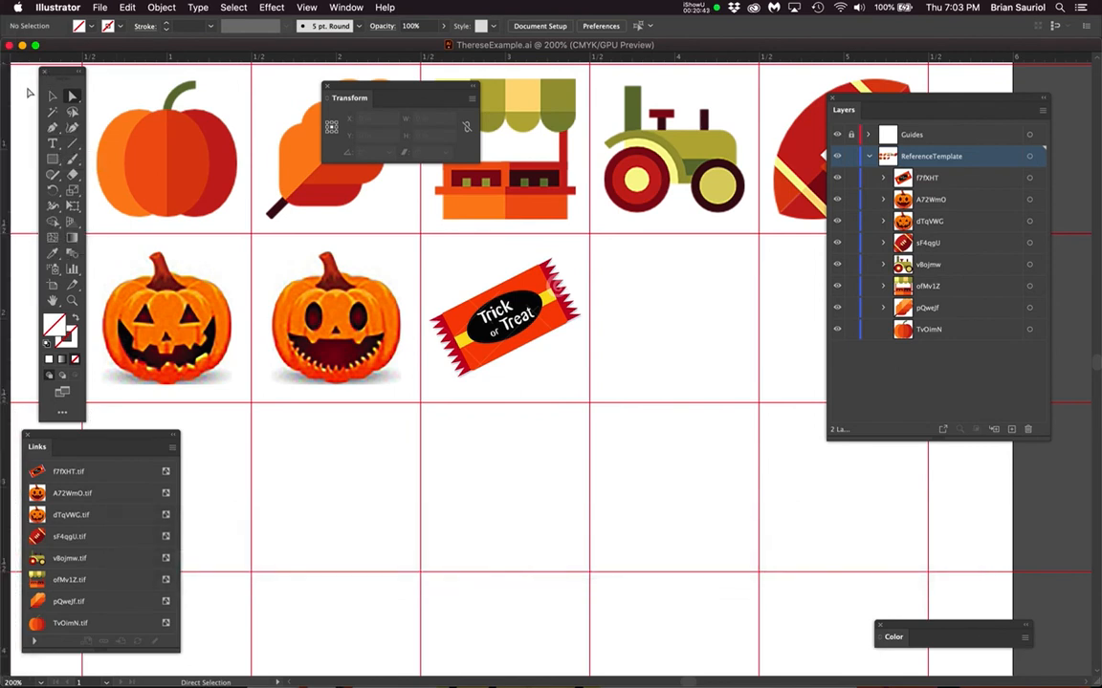
mouse_move(8, 286)
left_click(10, 331)
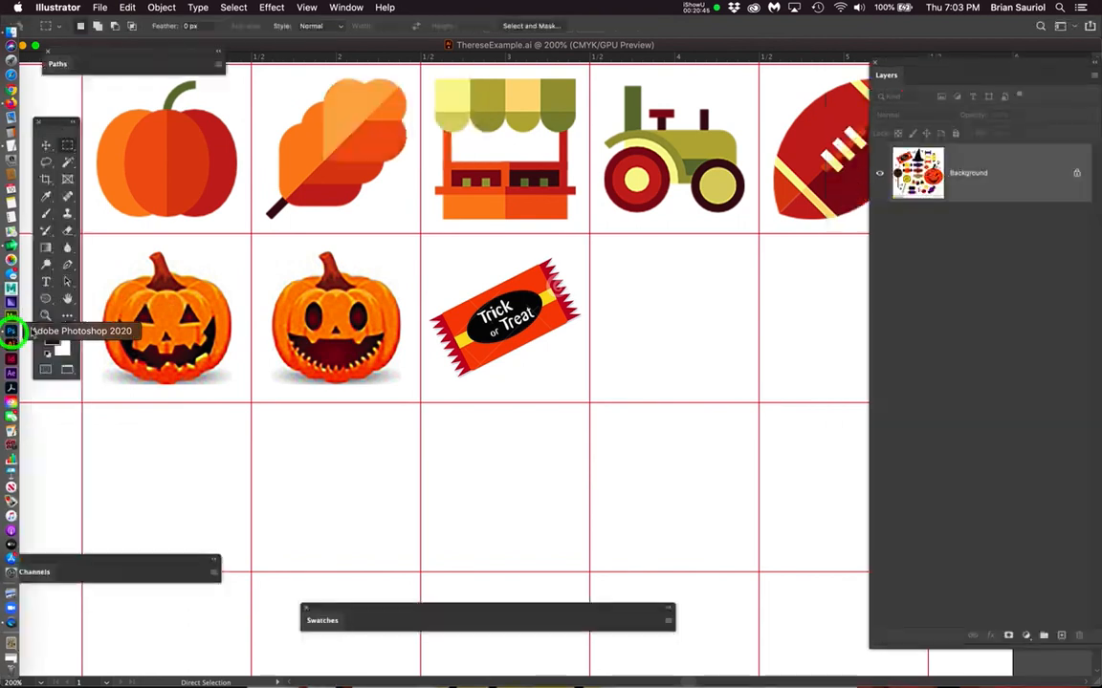
left_click_drag(751, 395, 691, 253)
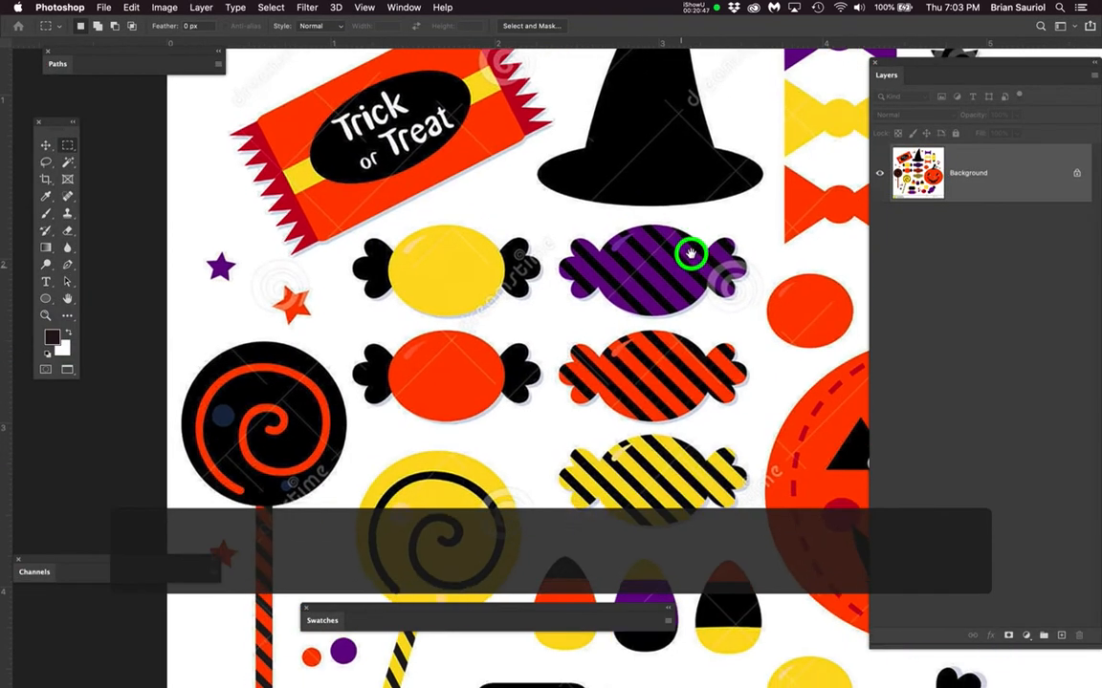
scroll(580, 354, "down", 3)
scroll(581, 354, "down", 2)
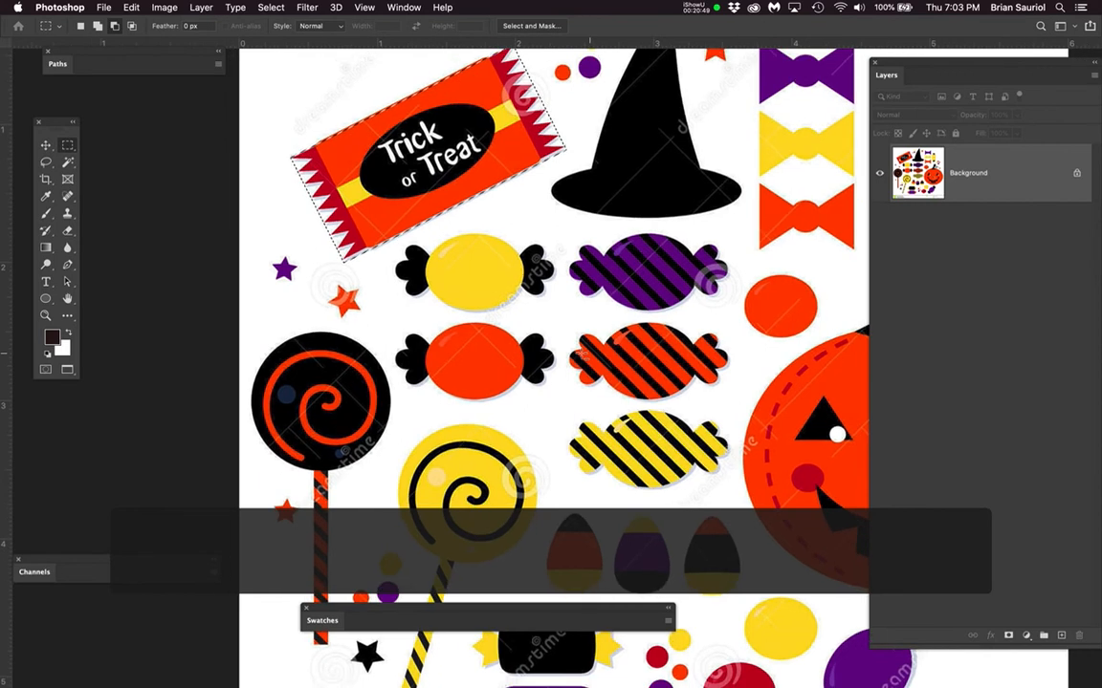
left_click_drag(706, 480, 446, 373)
scroll(667, 348, "up", 1)
scroll(667, 348, "up", 1)
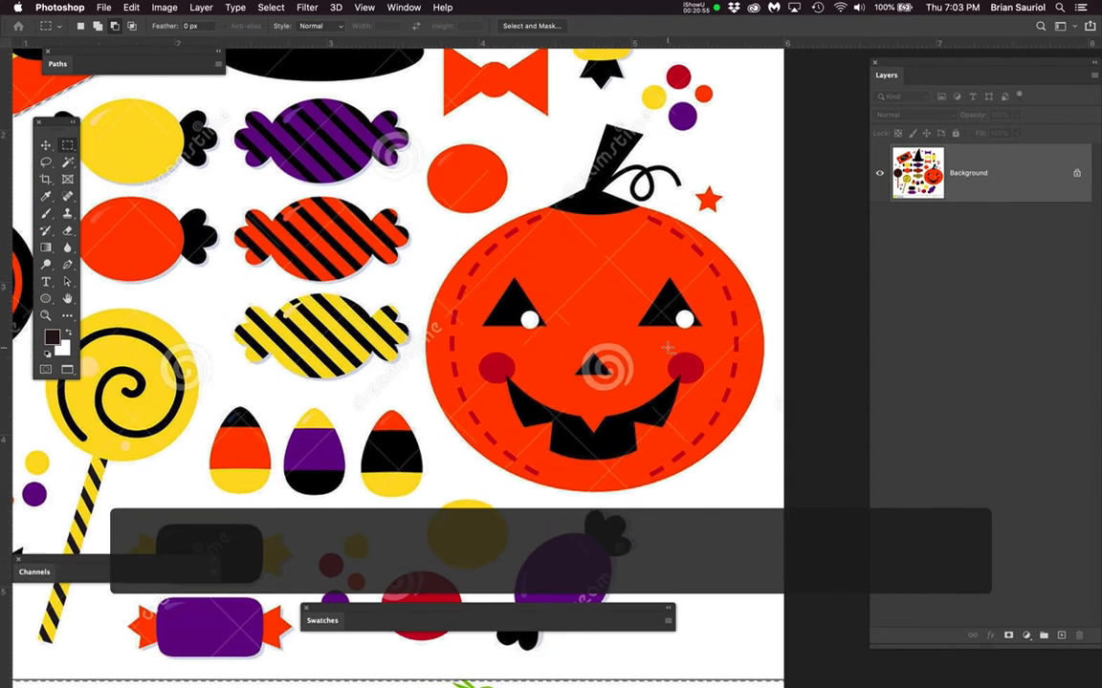
left_click_drag(652, 353, 601, 367)
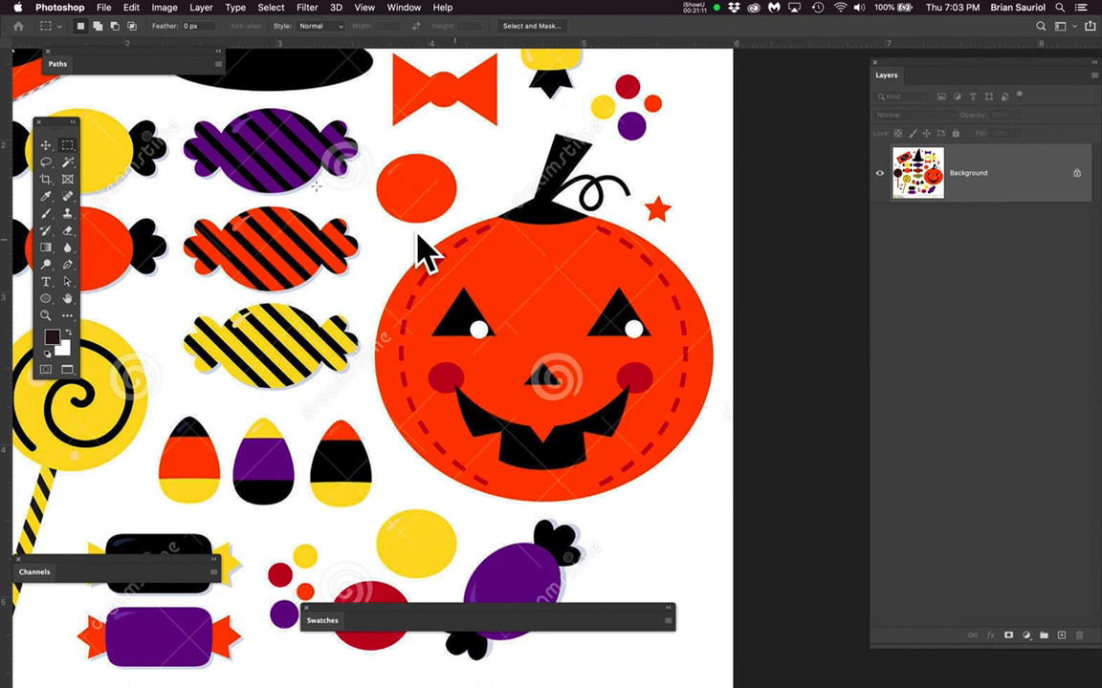
left_click_drag(363, 138, 712, 500)
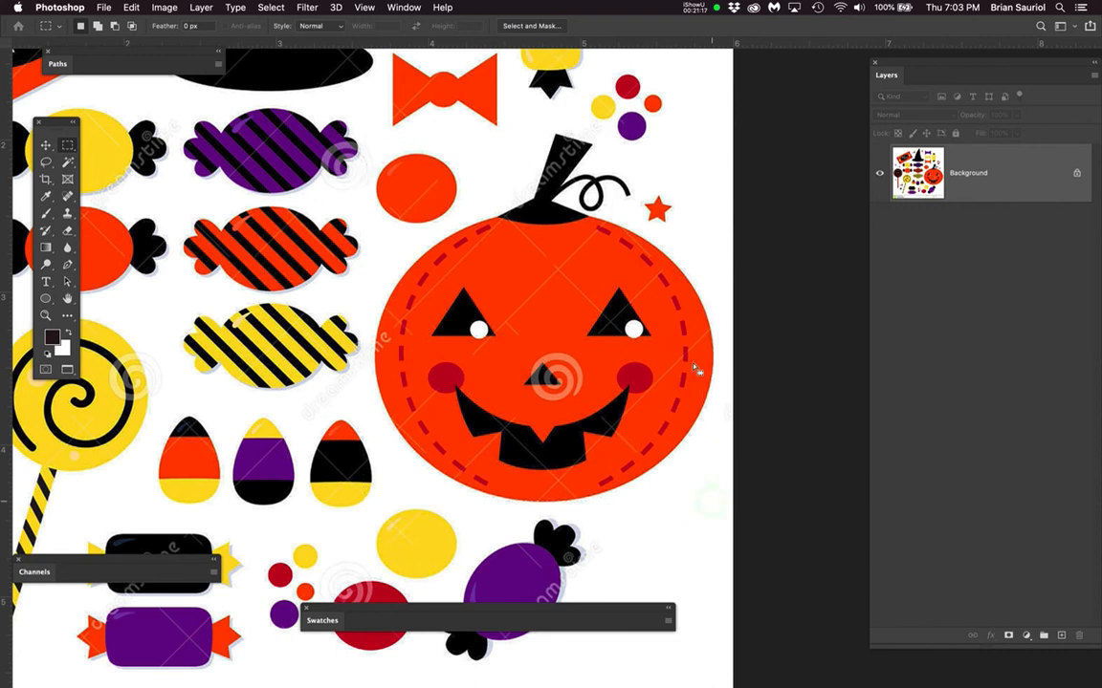
- Transform the marquee selection so its edges fit tightly around the smiling pumpkin and its stem
left_click(272, 7)
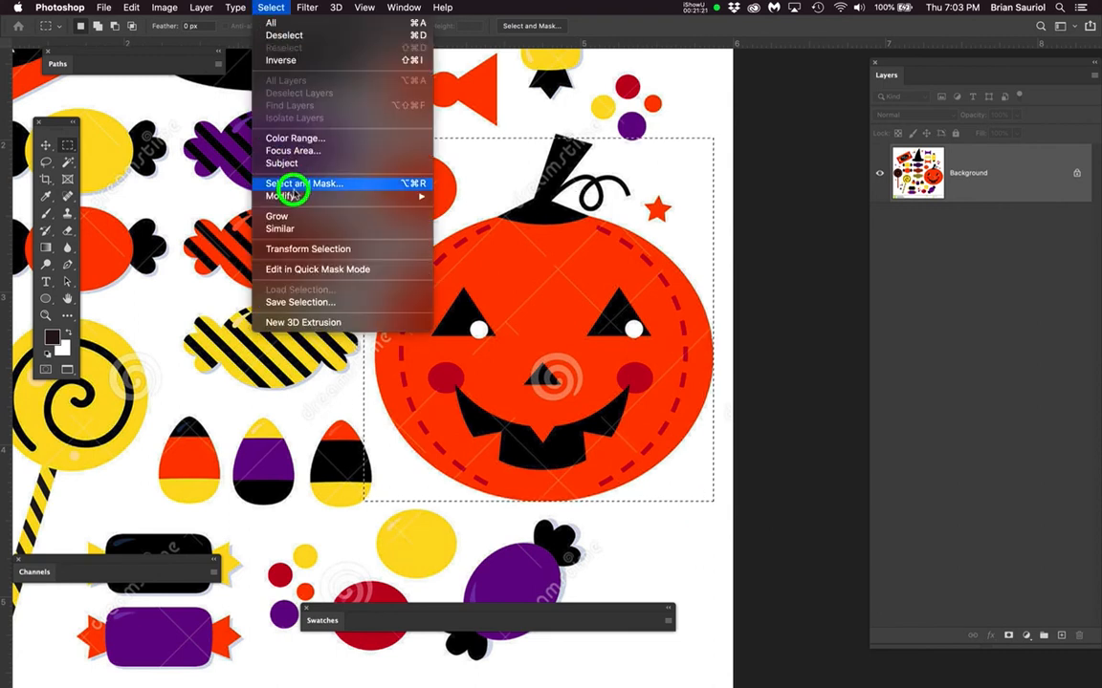
left_click(290, 249)
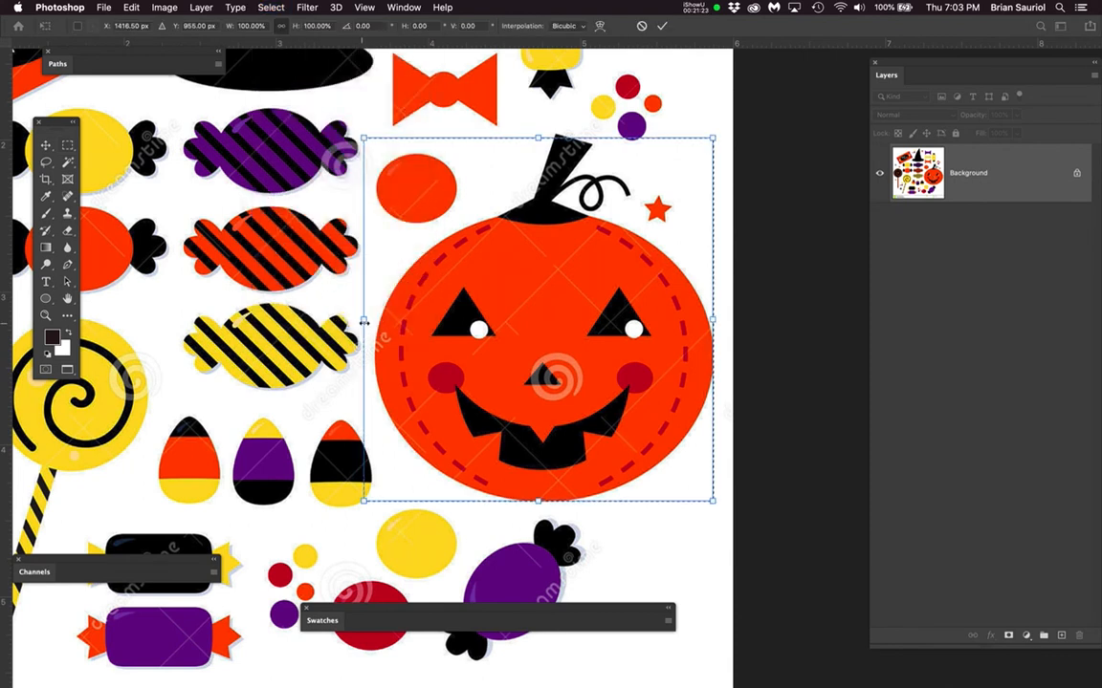
left_click_drag(364, 319, 372, 318)
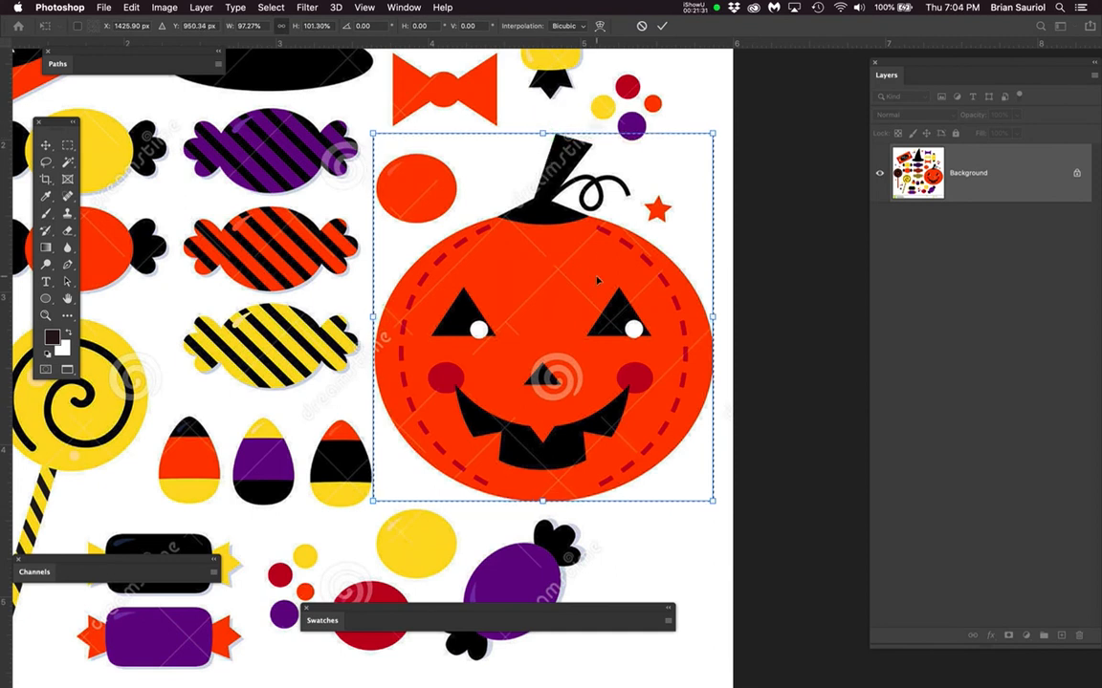
key("Return")
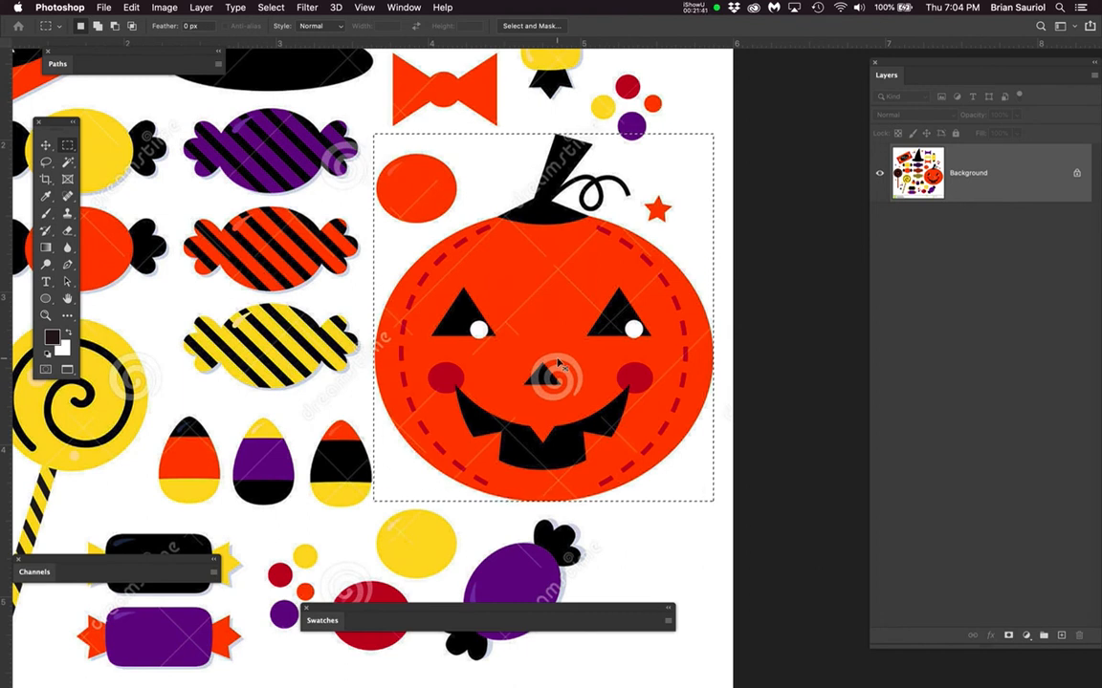
- Copy the selected pumpkin to its own layer and hide the Background layer
key("super+j")
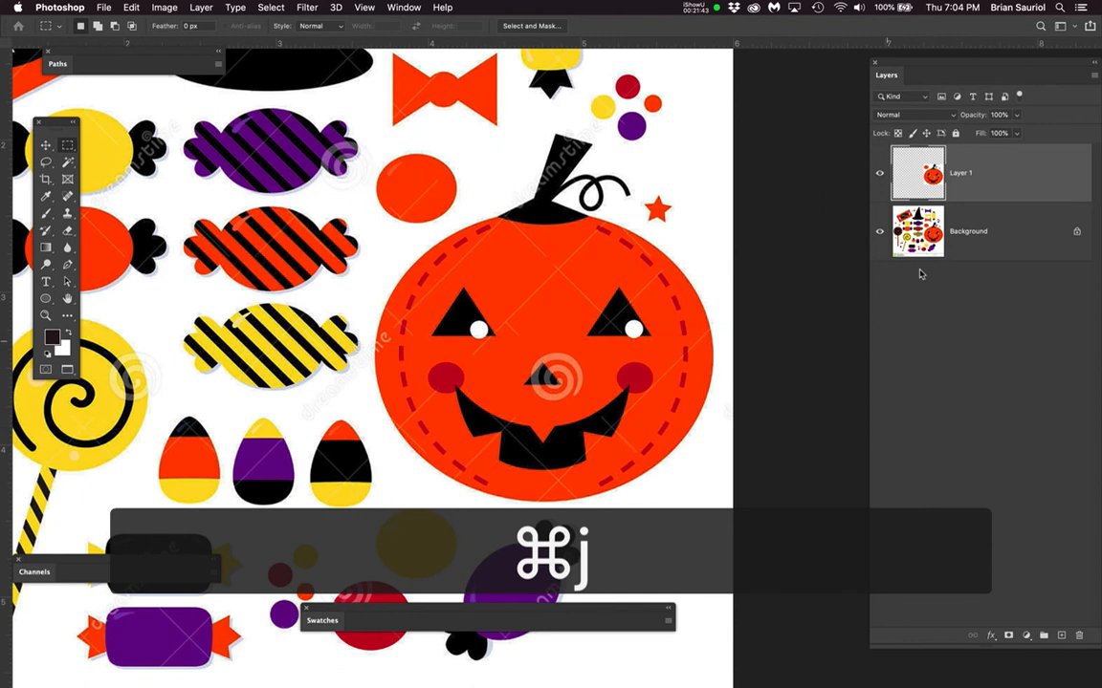
left_click_drag(933, 66, 885, 65)
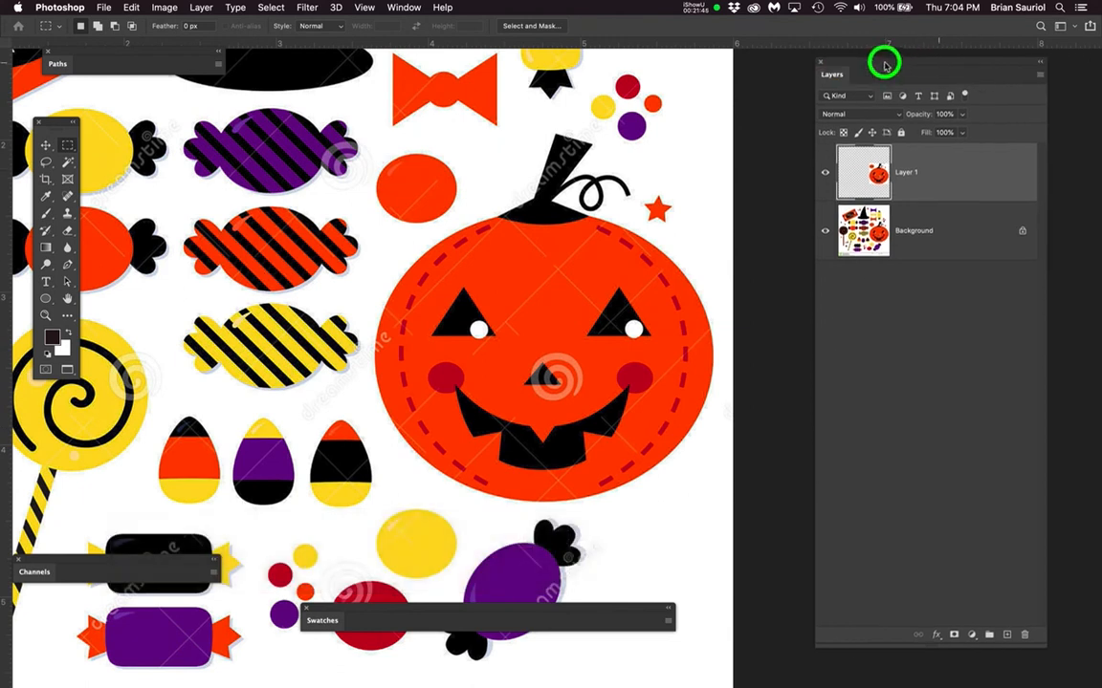
left_click(824, 233)
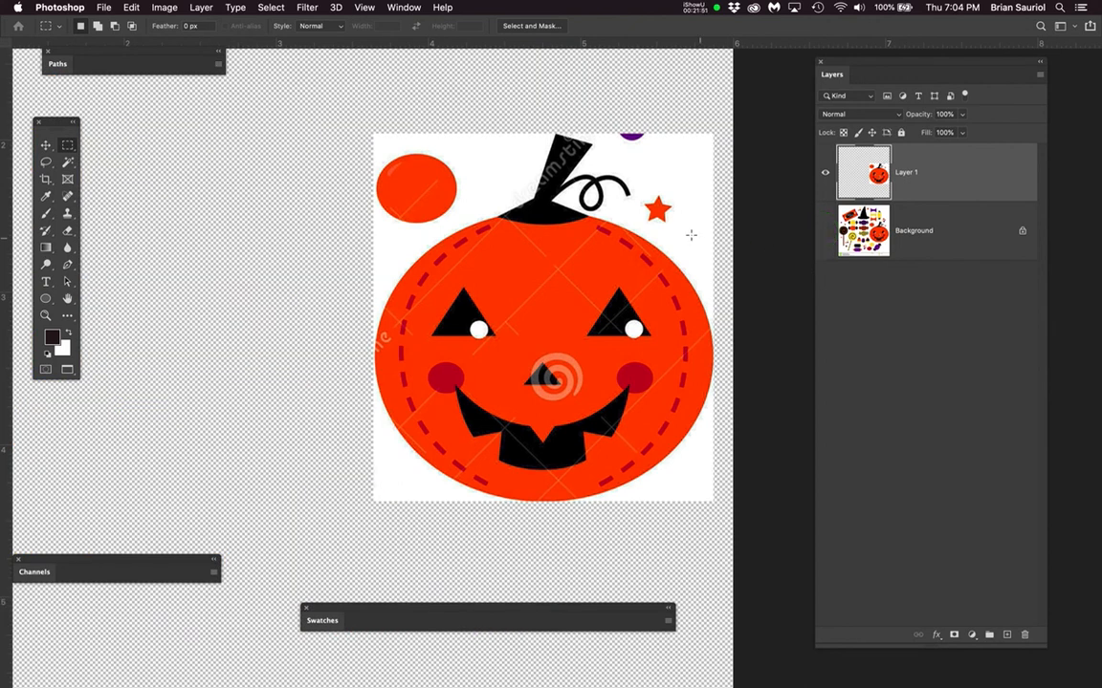
- Lasso and delete the orange circle, purple dot, star and leftover white strip around the pumpkin on Layer 1, and clear the selection
key("l")
mouse_move(397, 107)
left_mouse_down()
mouse_move(460, 134)
mouse_move(486, 163)
mouse_move(477, 196)
mouse_move(448, 226)
mouse_move(381, 247)
mouse_move(327, 186)
mouse_move(372, 120)
mouse_move(413, 107)
left_mouse_up()
left_click(953, 167)
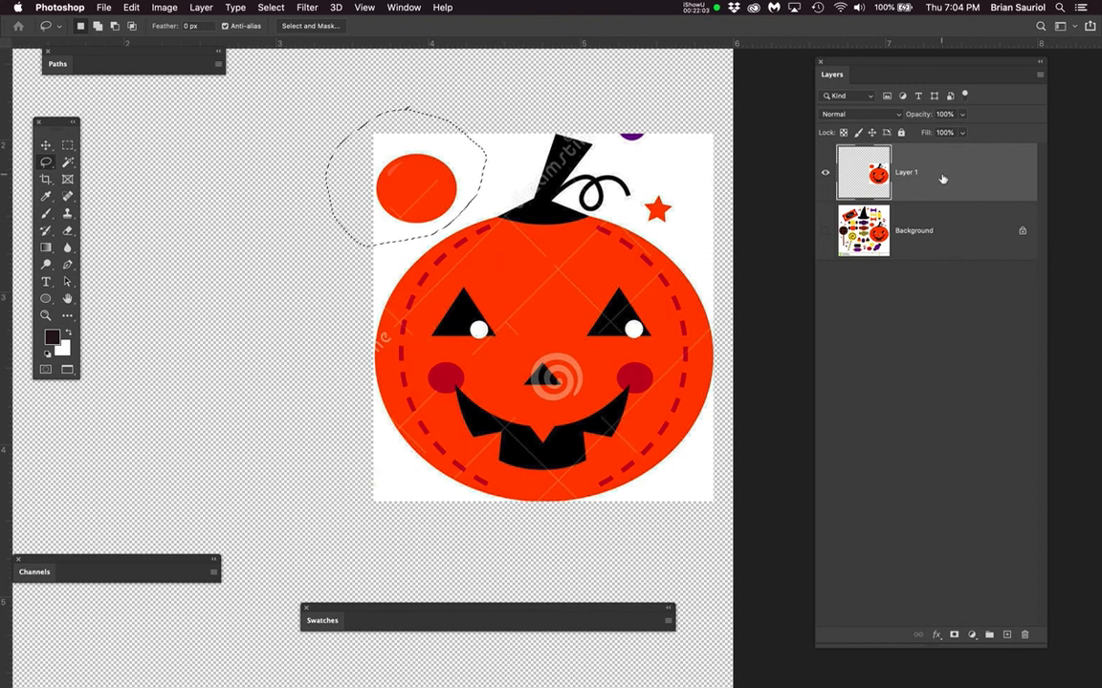
key("BackSpace")
mouse_move(621, 108)
left_mouse_down()
mouse_move(608, 158)
mouse_move(646, 175)
mouse_move(635, 206)
mouse_move(648, 229)
mouse_move(693, 232)
mouse_move(713, 188)
mouse_move(706, 145)
mouse_move(659, 108)
mouse_move(616, 115)
left_mouse_up()
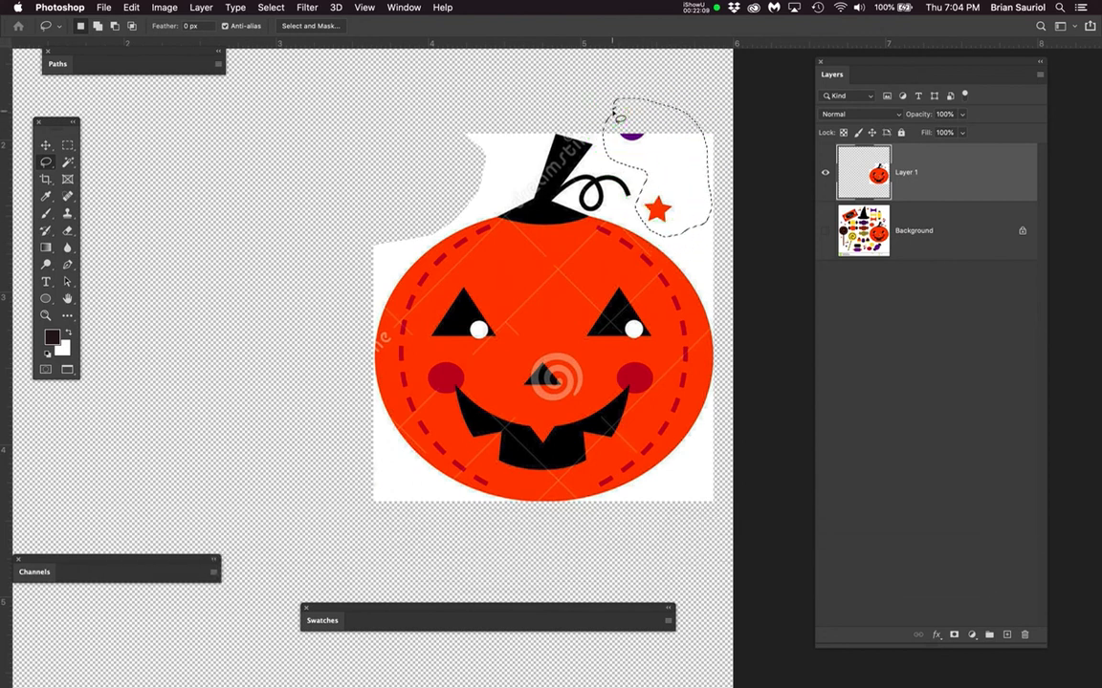
key("BackSpace")
mouse_move(683, 84)
left_mouse_down()
mouse_move(684, 233)
mouse_move(717, 247)
mouse_move(720, 138)
mouse_move(669, 105)
left_mouse_up()
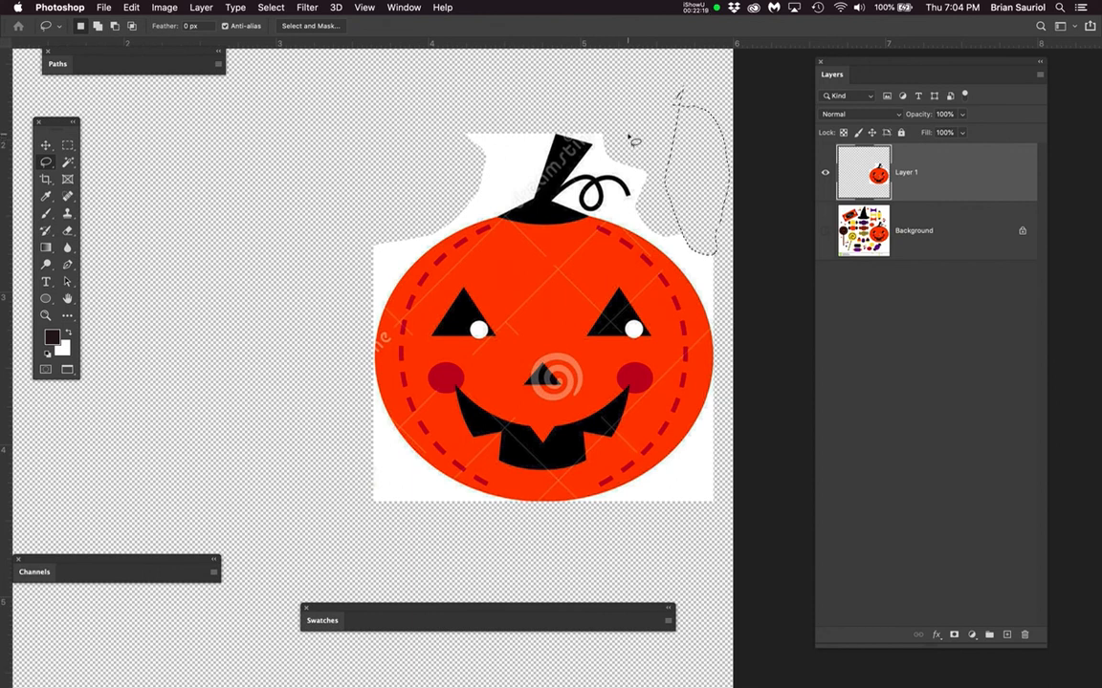
key("super+d")
- Select the cleaned-up pumpkin with a tight rectangular marquee and copy it
scroll(501, 221, "down", 1)
key("m")
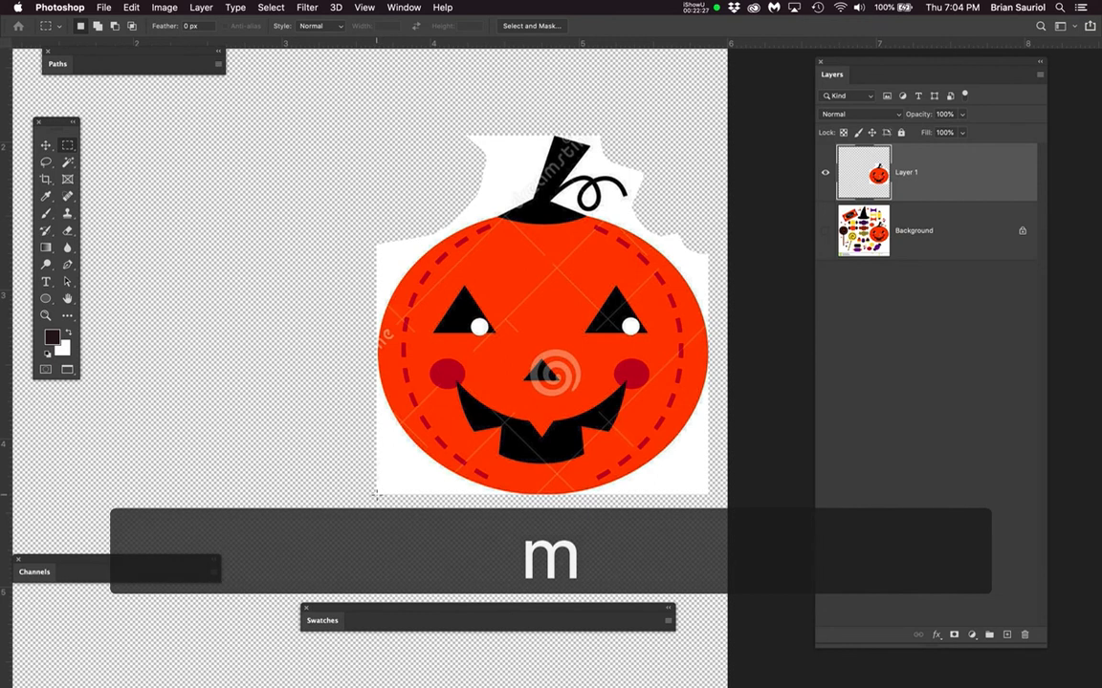
left_click_drag(377, 494, 699, 133)
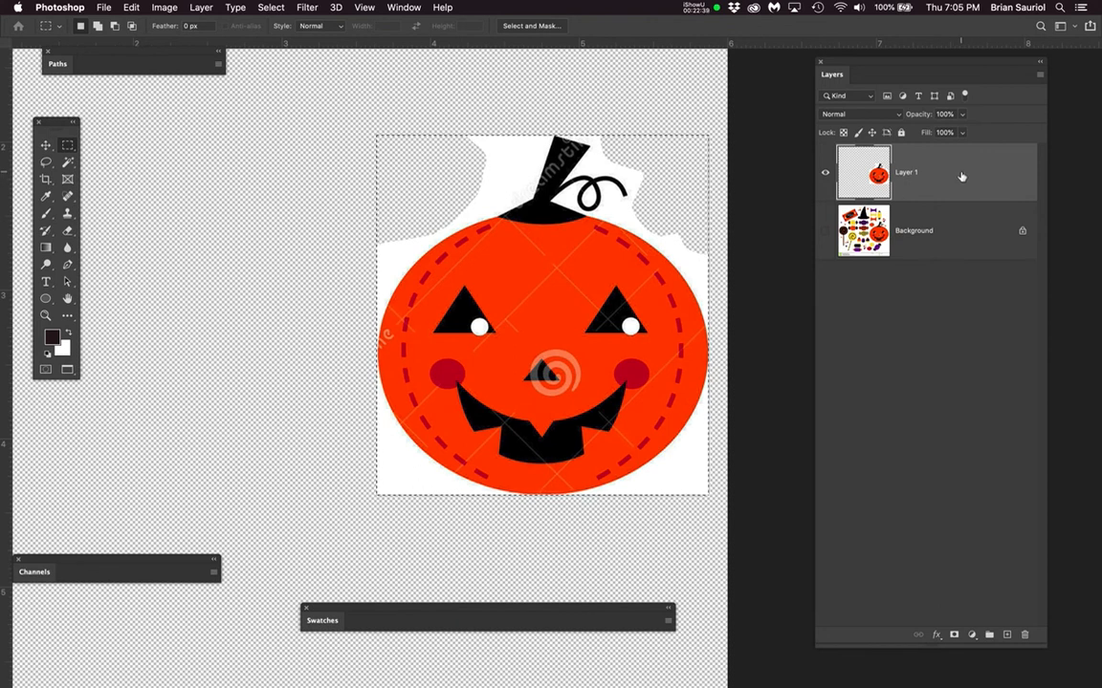
key("super+c")
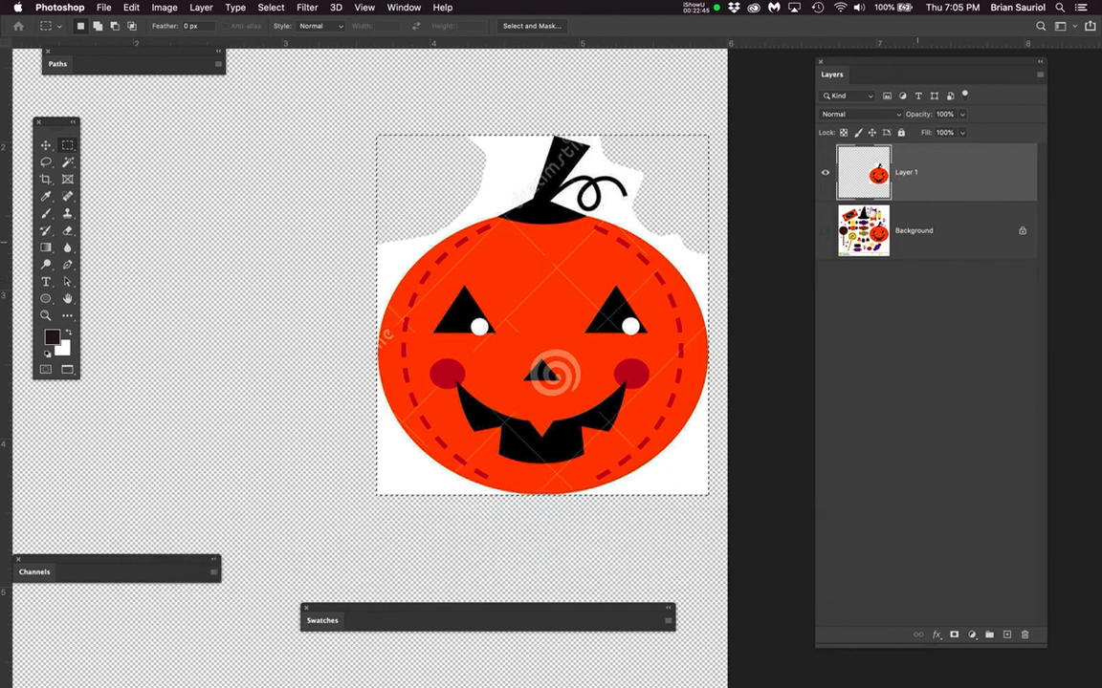
- Switch to Illustrator and paste the copied pumpkin into the icon template
mouse_move(3, 287)
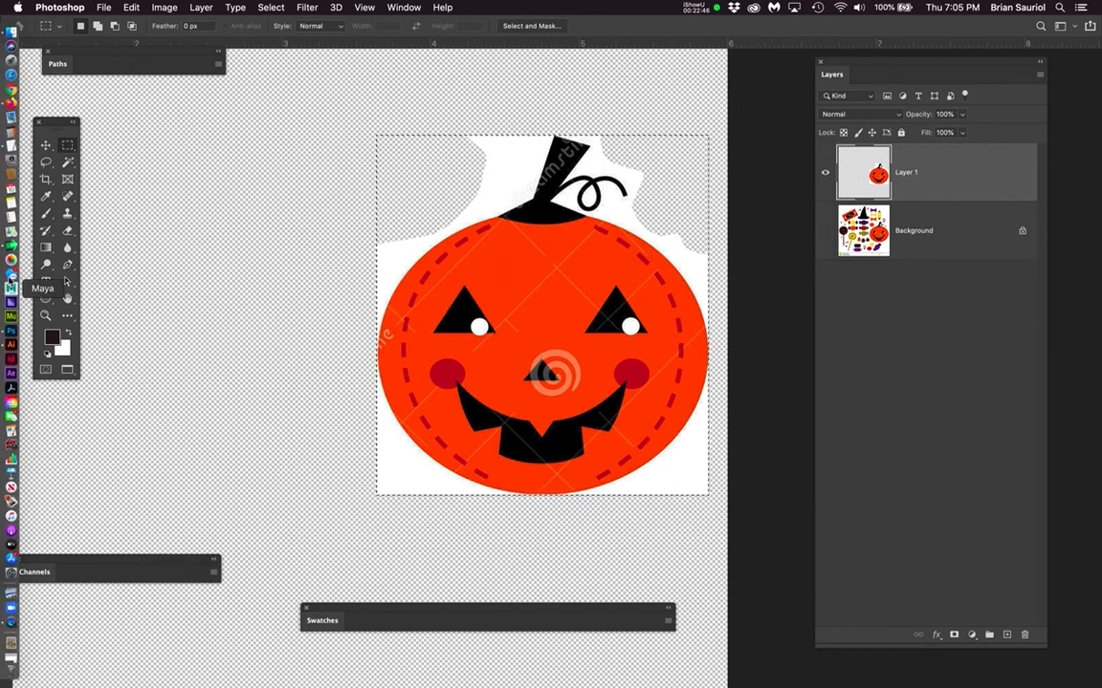
left_click(10, 346)
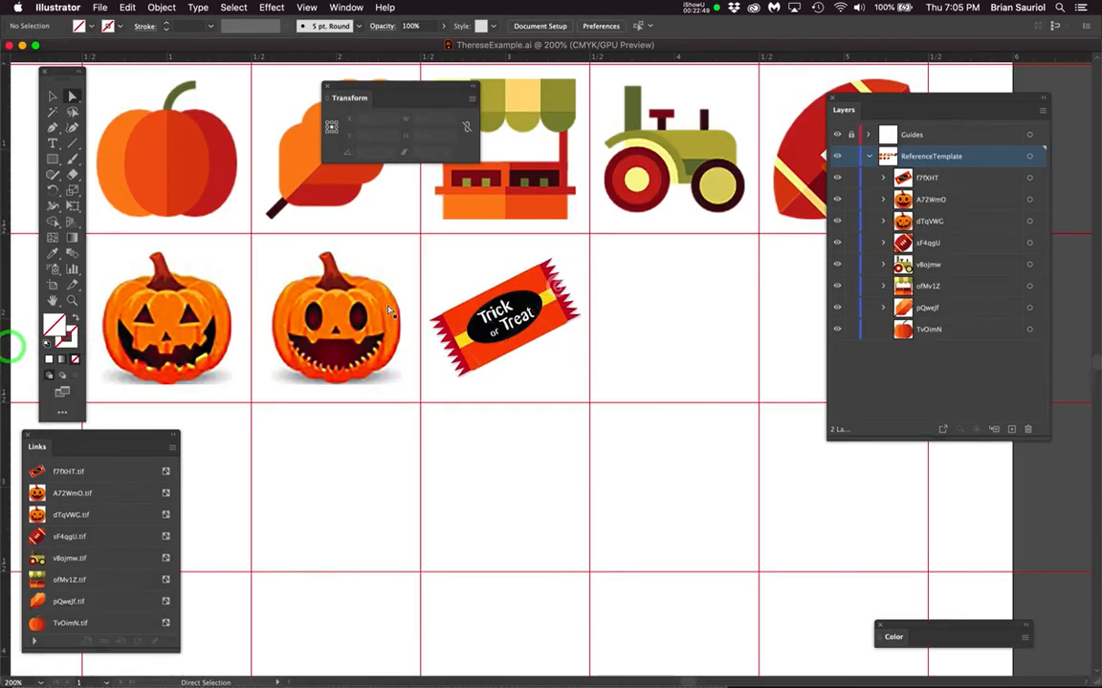
key("super+v")
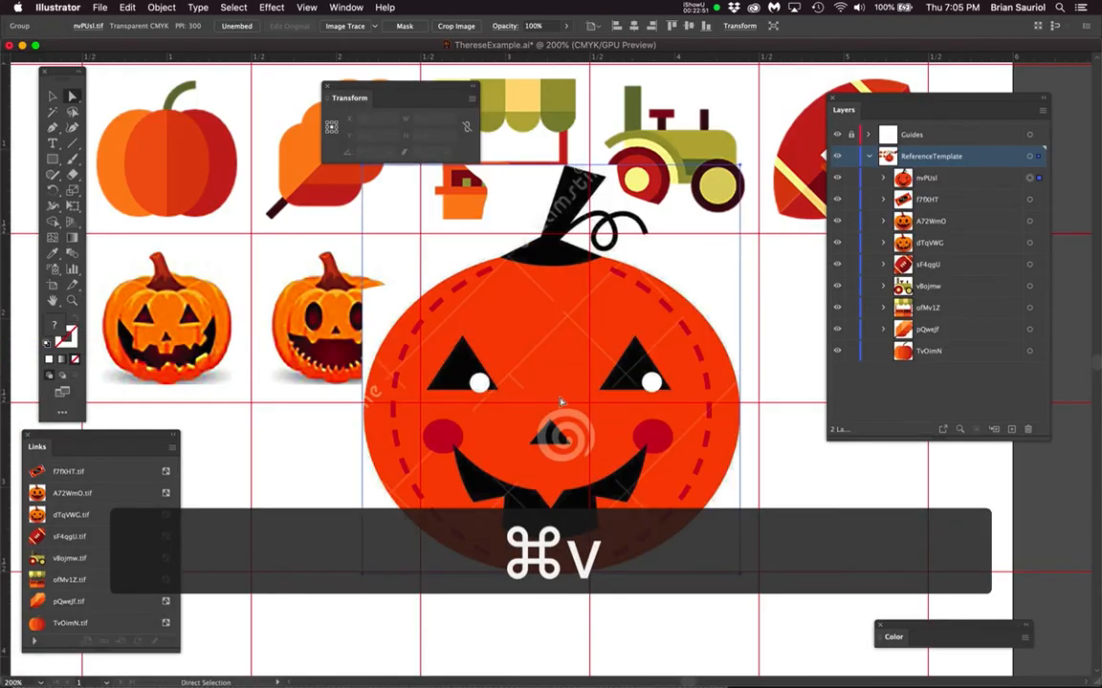
- Shrink the pasted pumpkin proportionally with Free Transform to about 0.77 in wide, inside the grid cell beside the Trick or Treat wrapper
key("e")
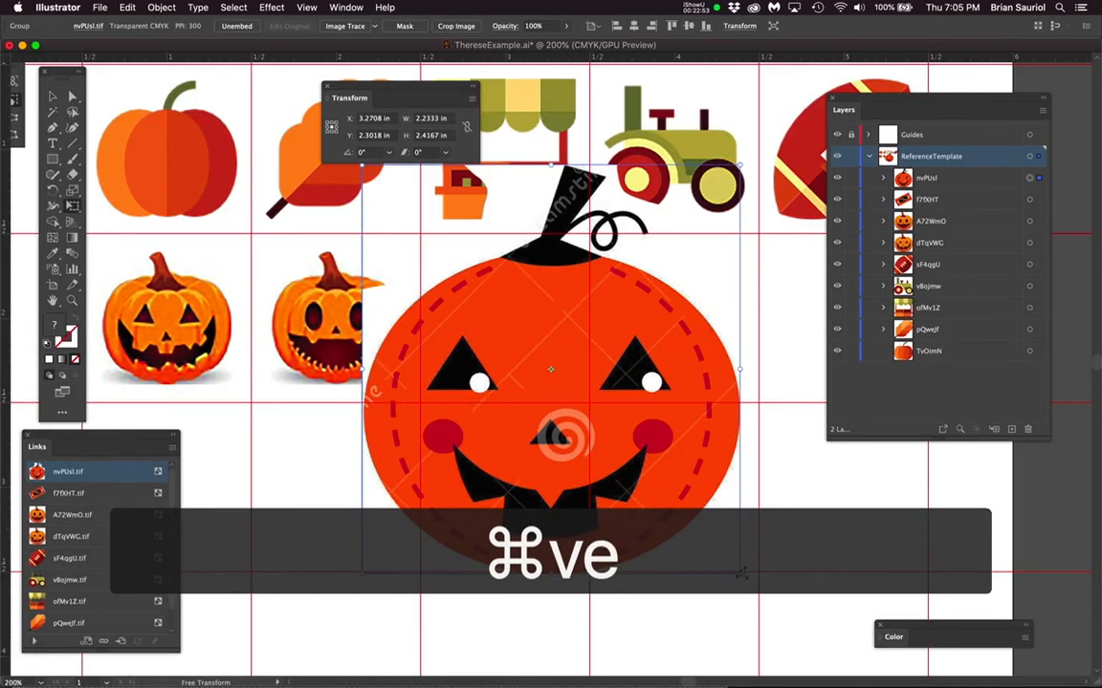
left_click(739, 572)
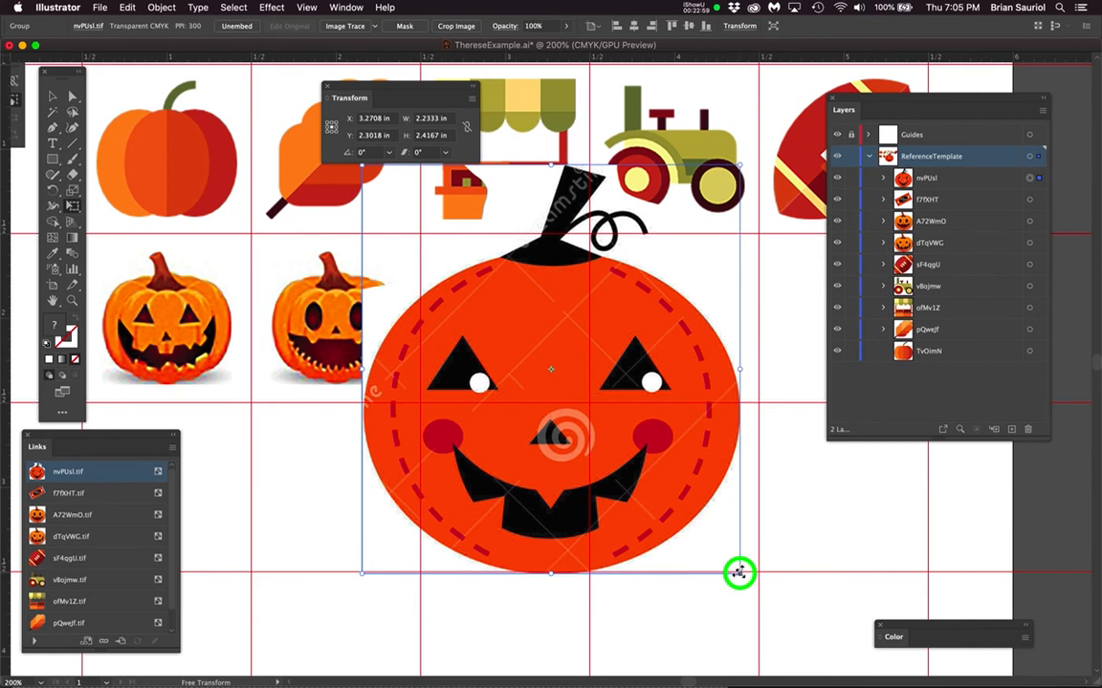
left_click_drag(739, 572, 727, 386)
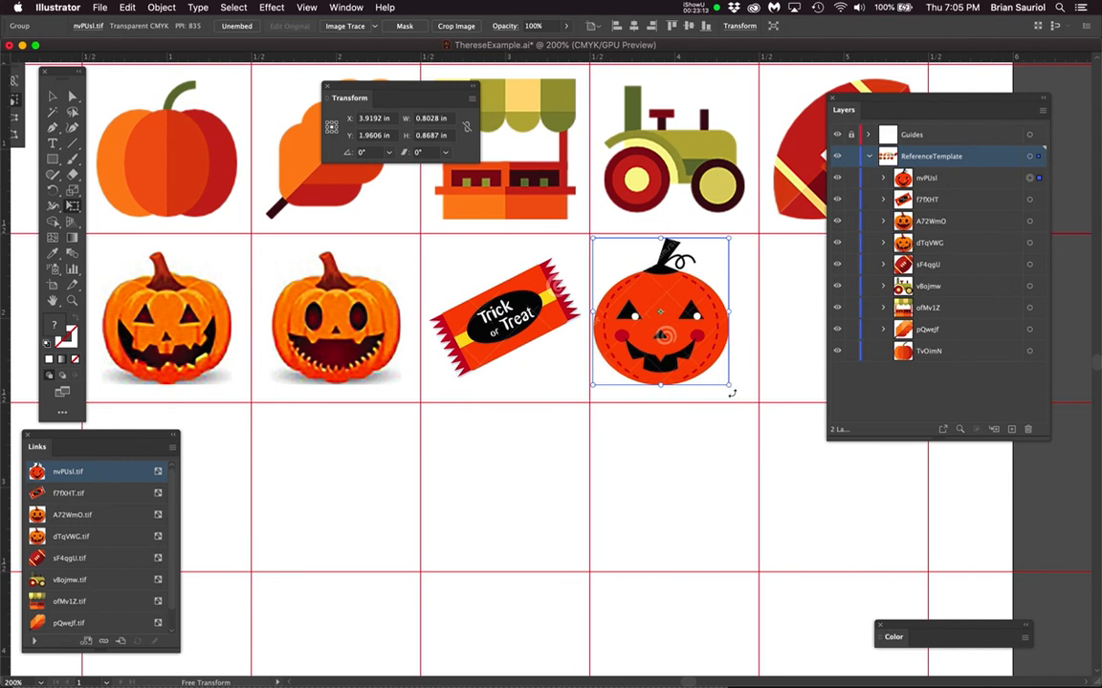
left_click_drag(727, 386, 722, 380)
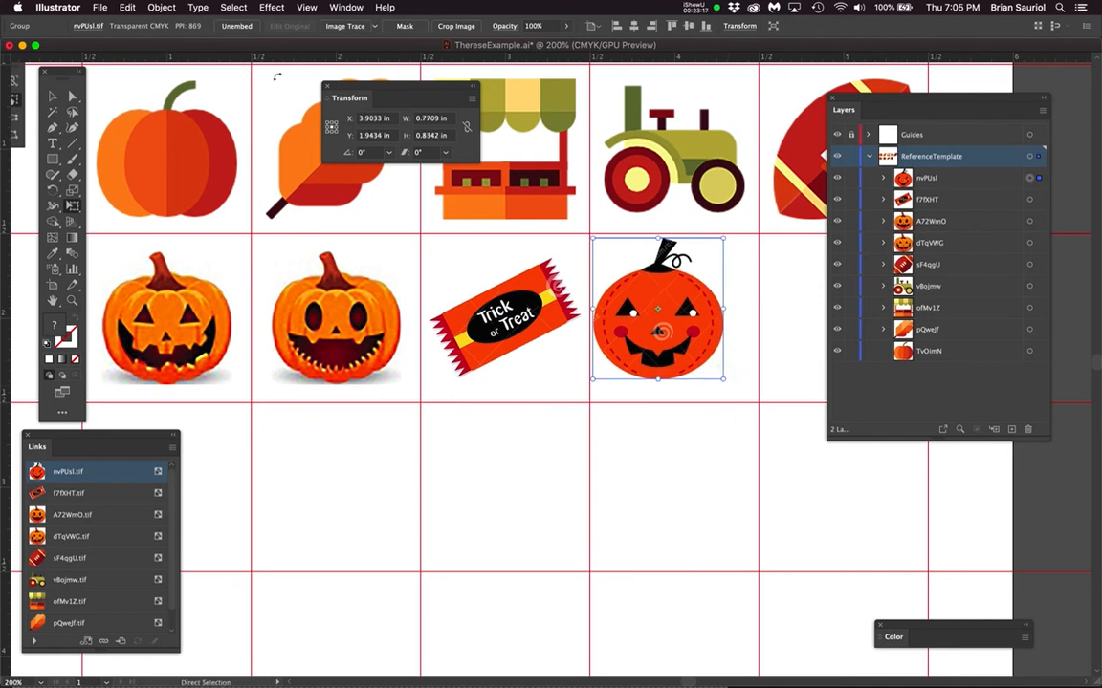
- Center the pumpkin in its grid cell by setting its position to X 4 in and Y 2 in, and deselect it
left_click(361, 117)
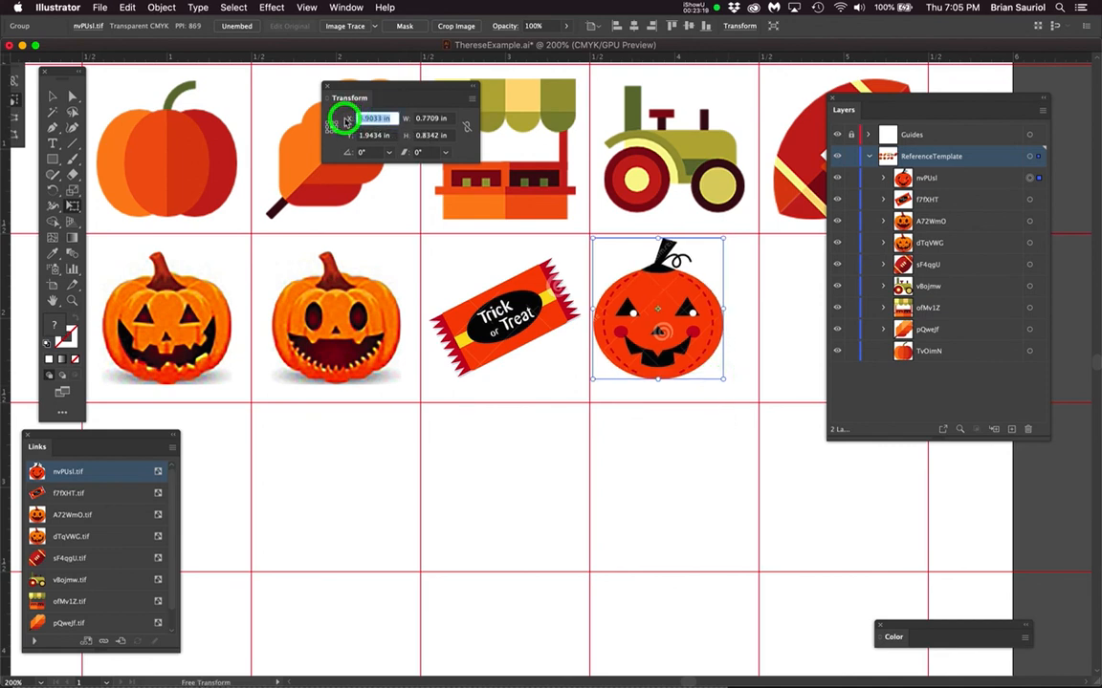
type("4")
key("Tab")
type("2")
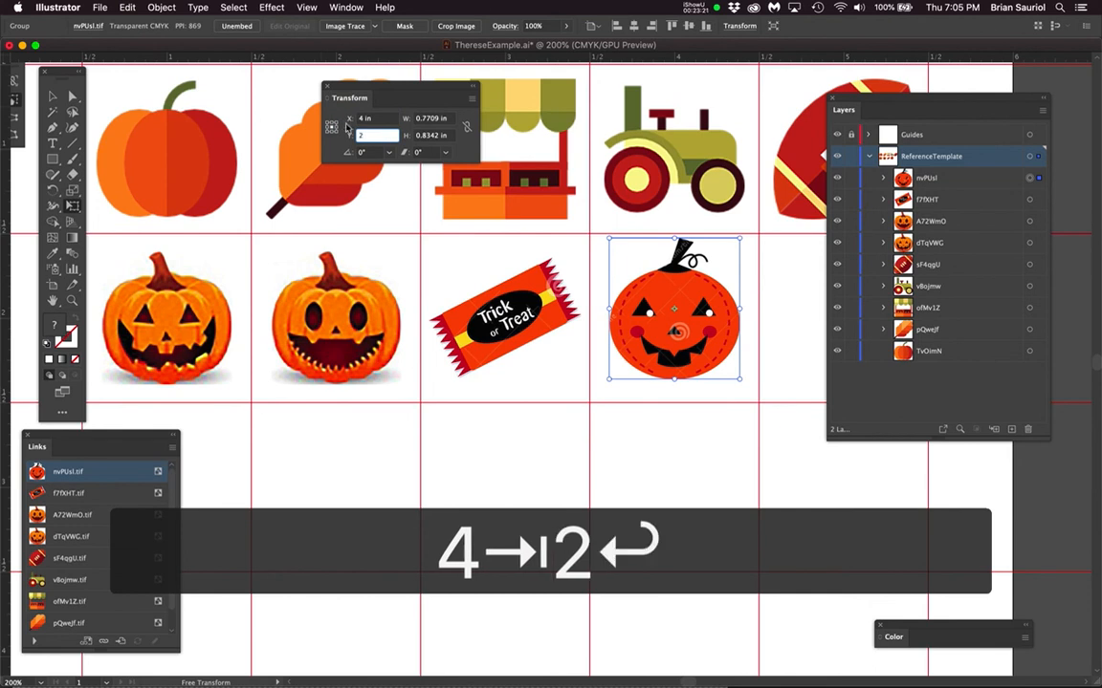
key("Return")
scroll(588, 371, "down", 2)
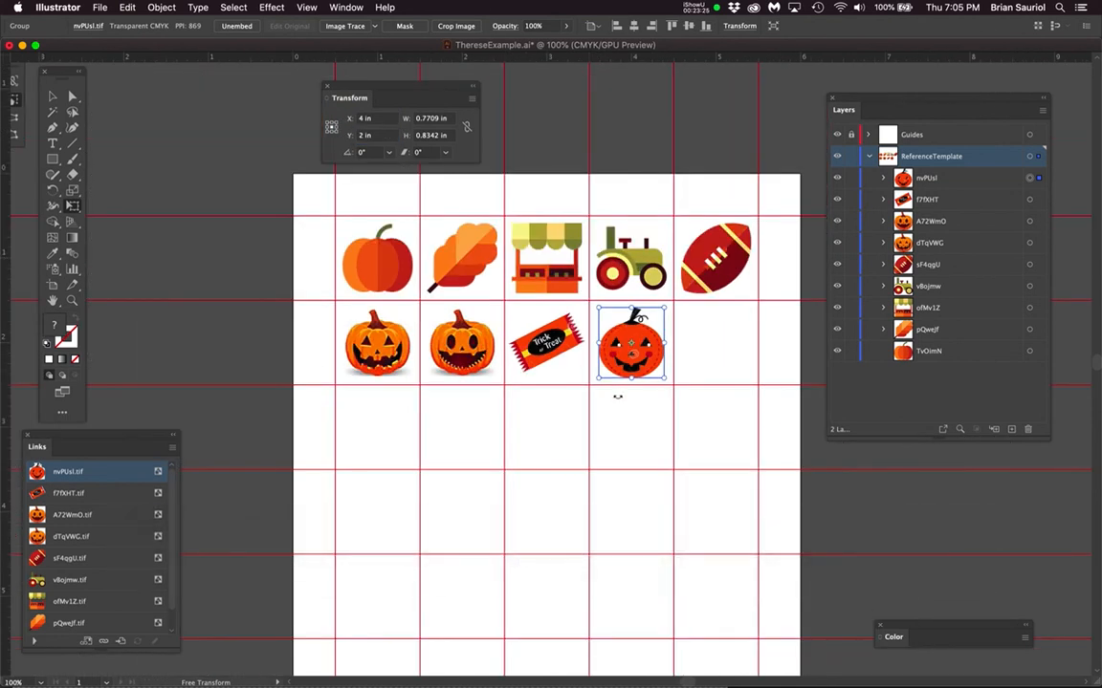
scroll(617, 395, "up", 1)
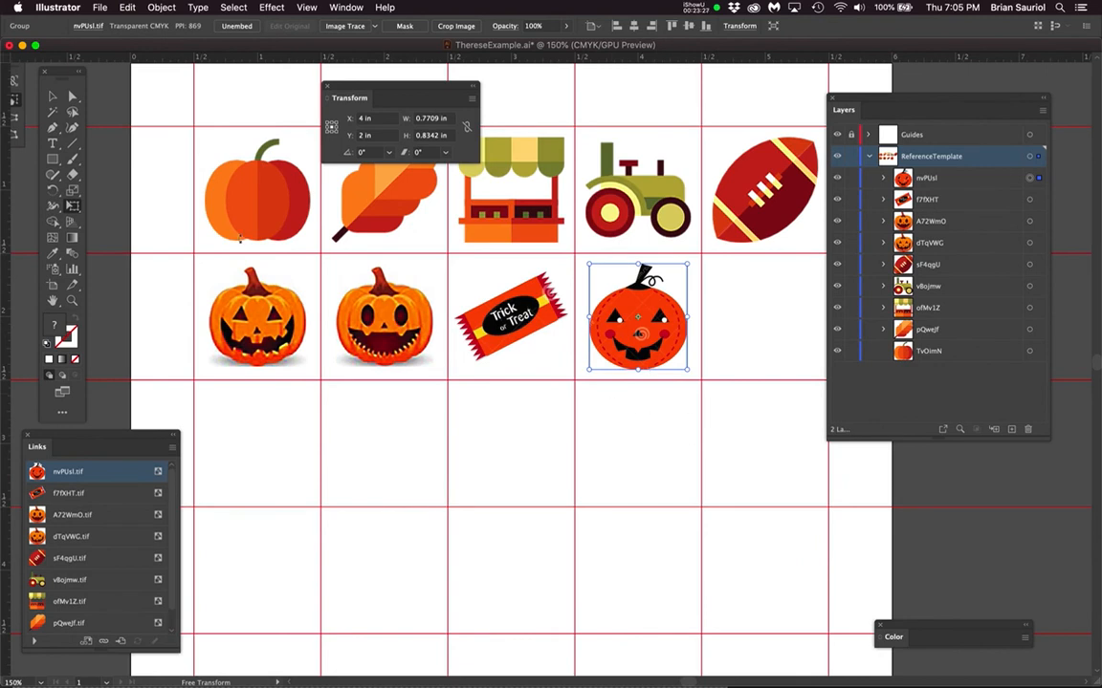
left_click(71, 95)
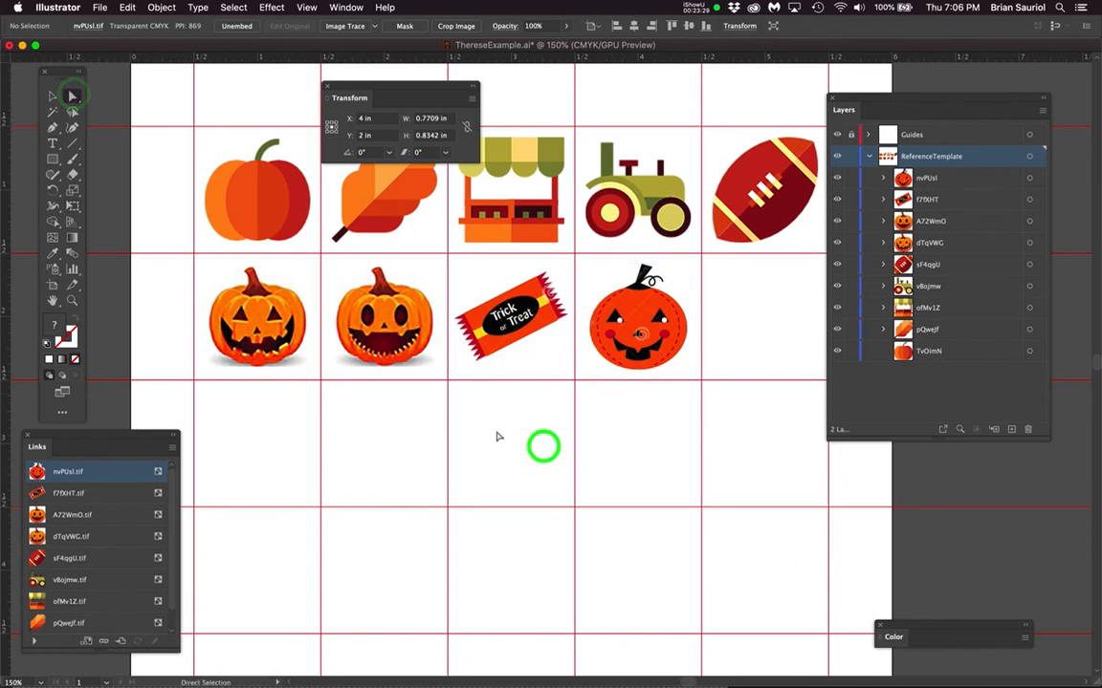
left_click(541, 450)
- Minimize the icon document, return to the Photoshop candy image, and show the Background layer with Layer 1 hidden
left_click(21, 44)
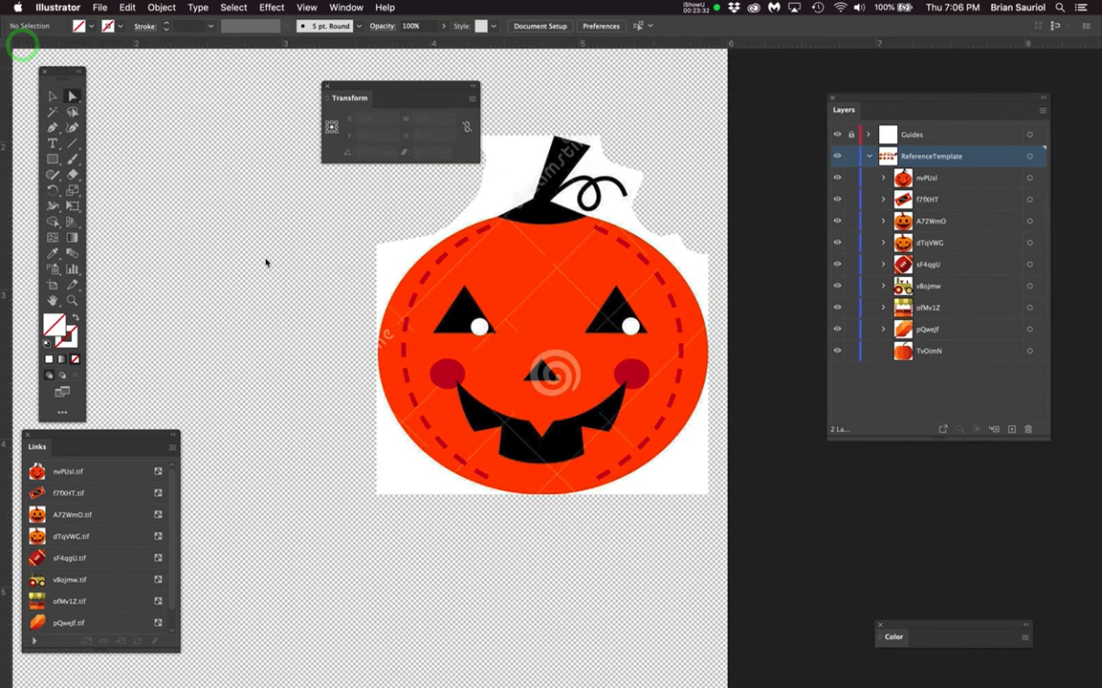
left_click(274, 254)
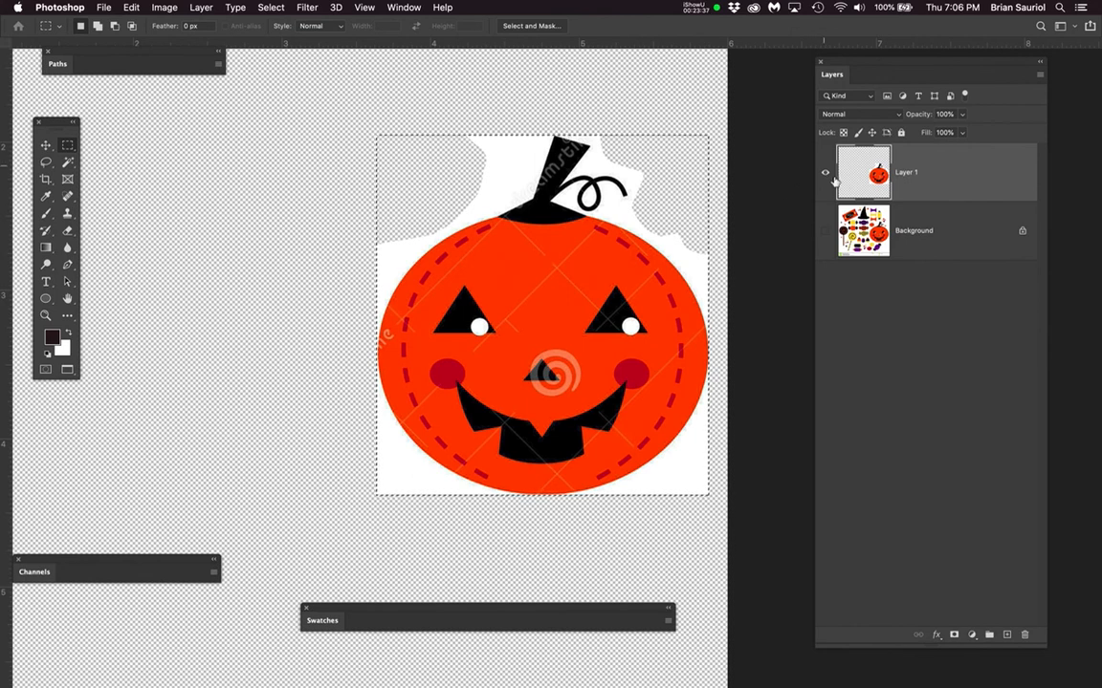
left_click(826, 175)
left_click(825, 230)
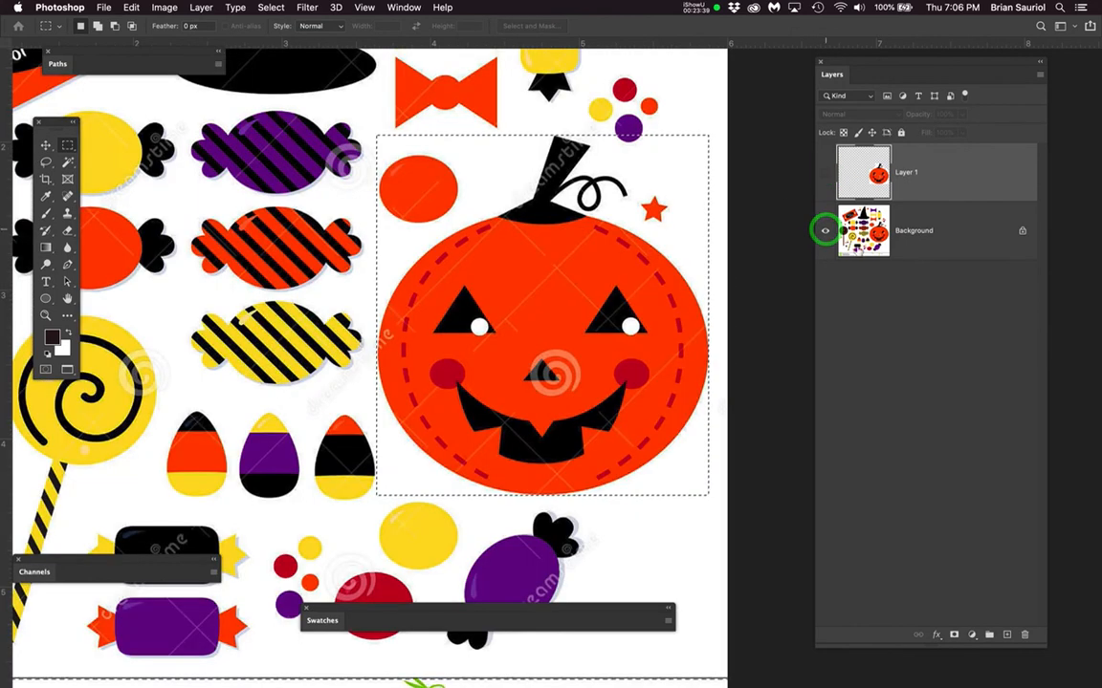
- Make the Background layer active and close the candy image, saving it on the computer as "halloween icons 1 candy.psd" in Photoshop format
left_click(960, 228)
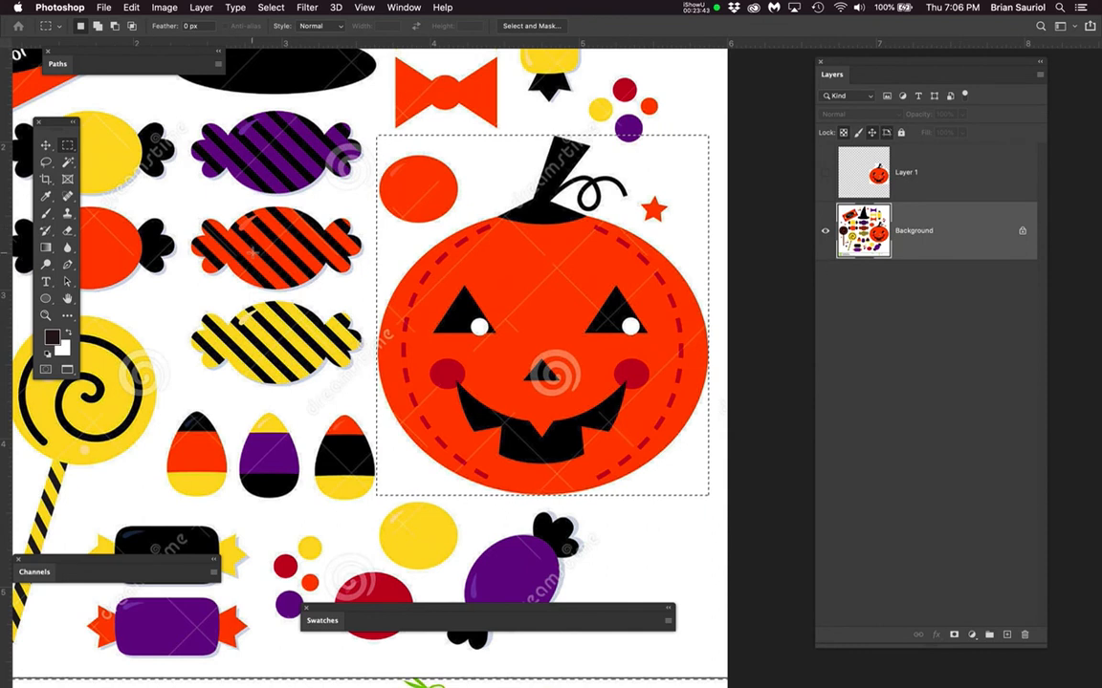
scroll(253, 252, "down", 5)
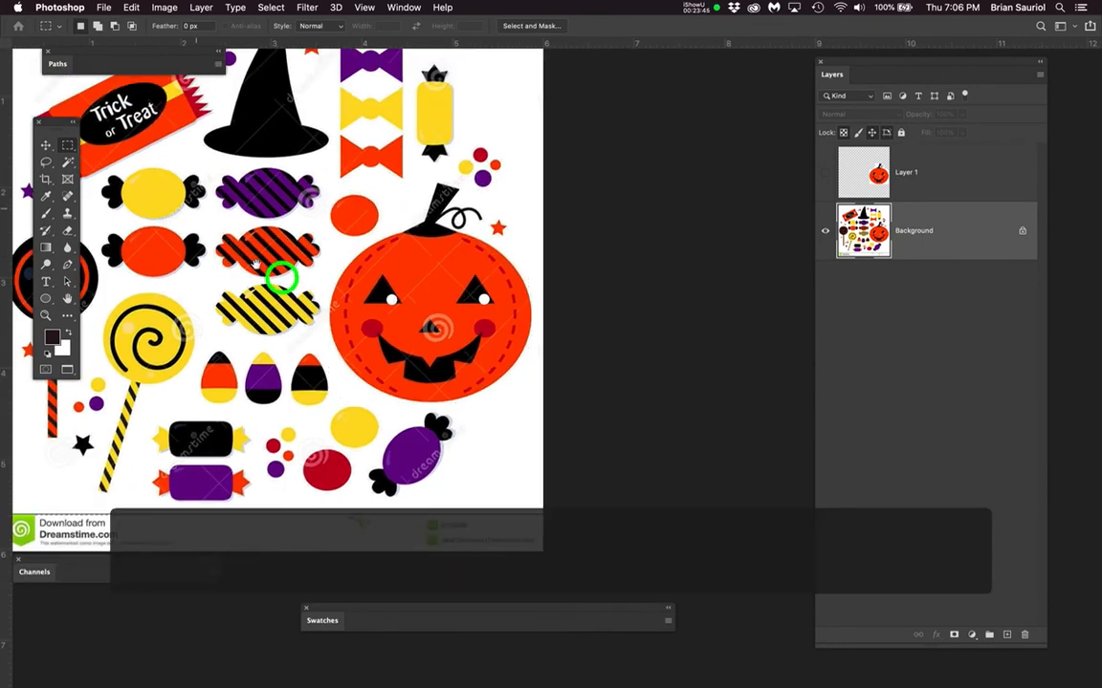
left_click_drag(230, 250, 418, 293)
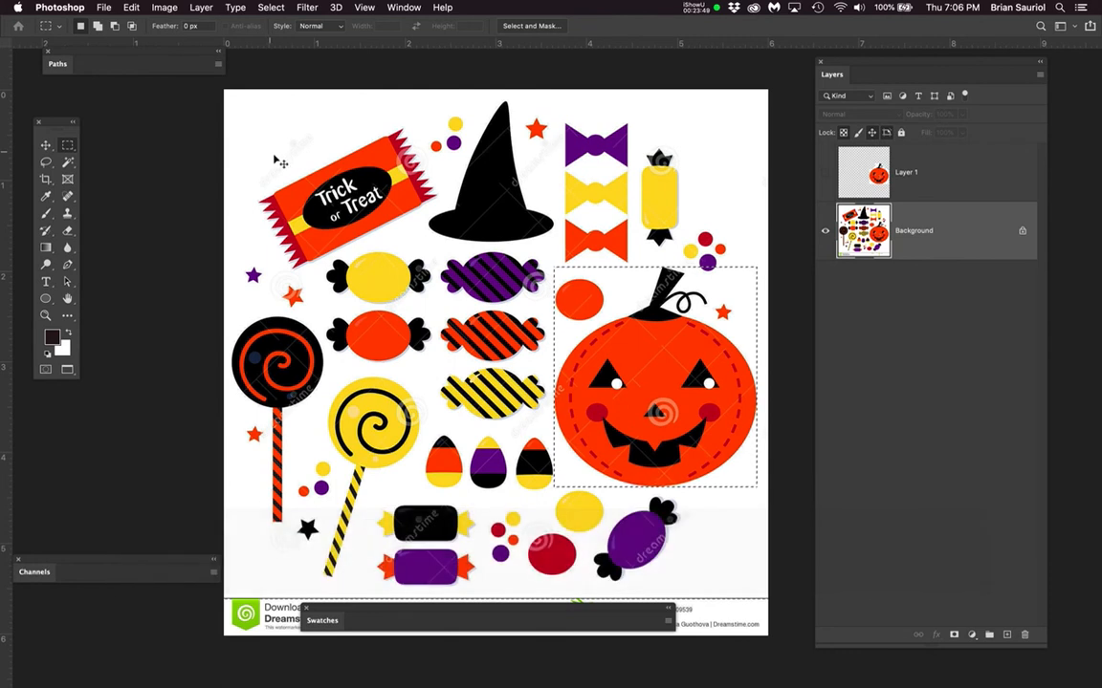
key("super+w")
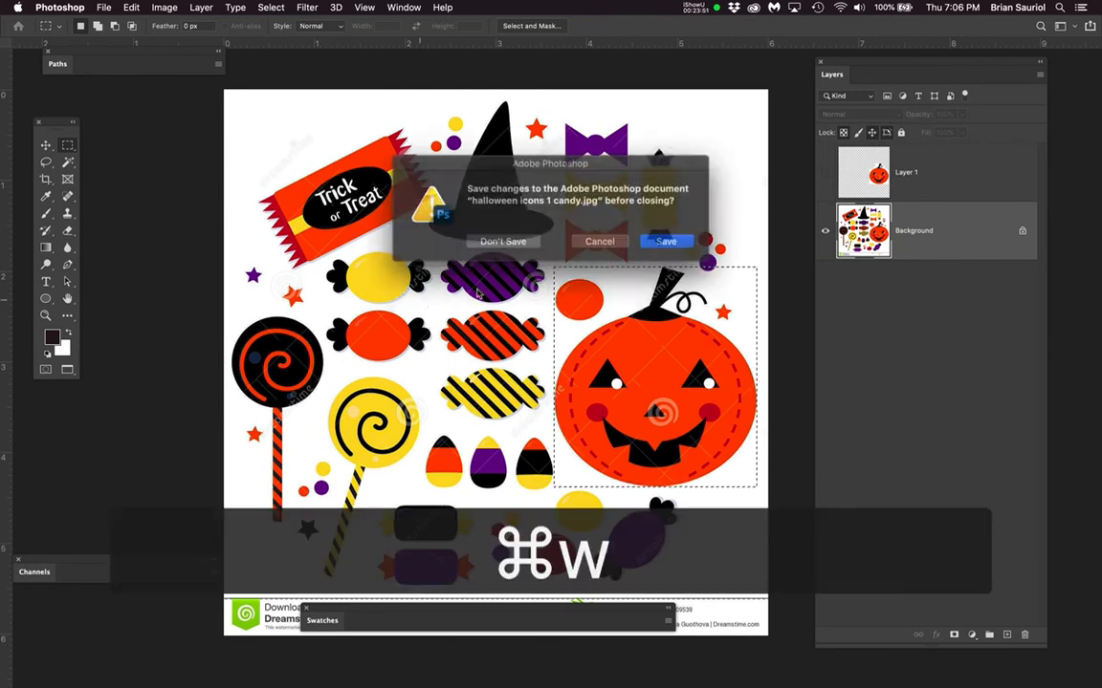
left_click(656, 239)
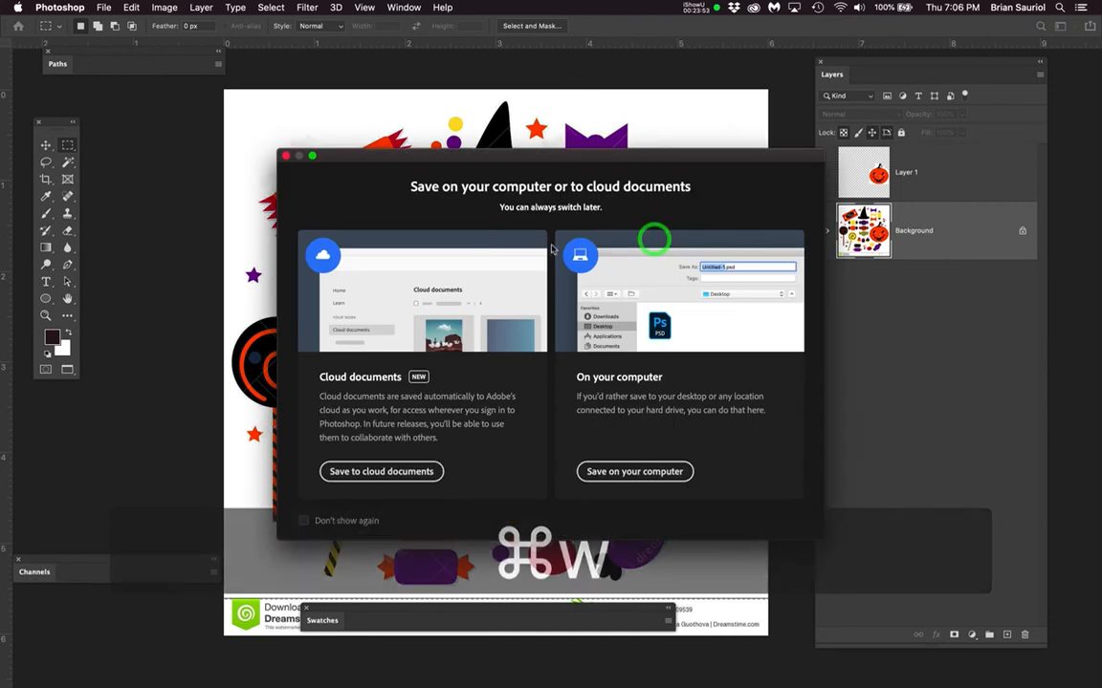
left_click(639, 472)
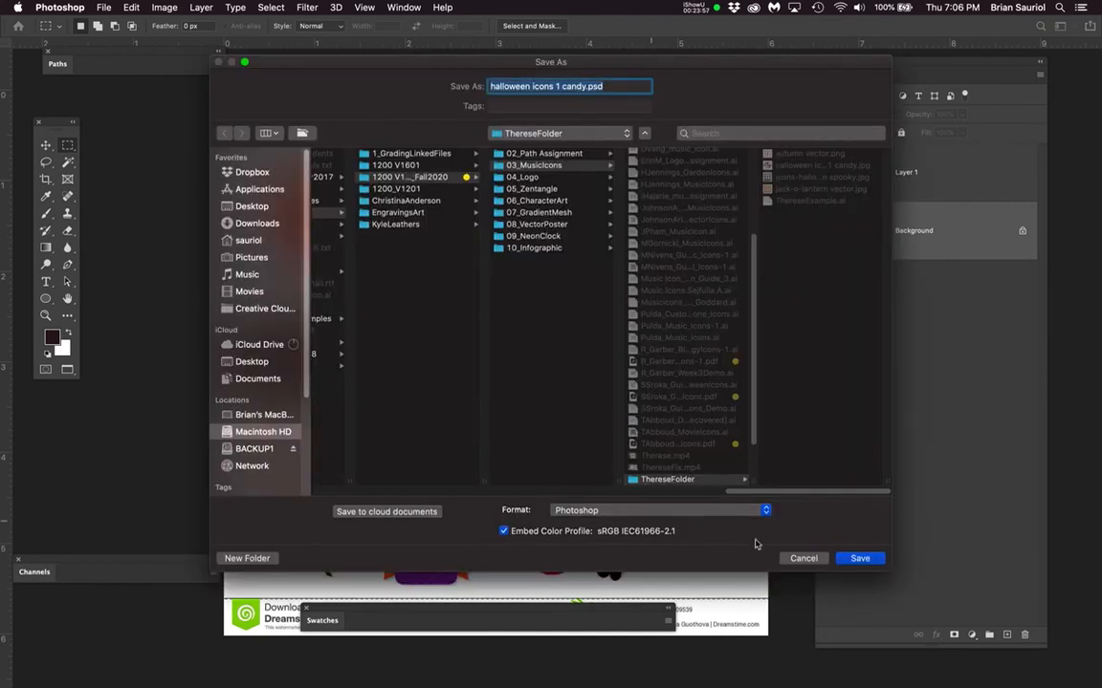
left_click(861, 561)
left_click(710, 295)
- Preview the jack-o-lantern and moon spooky images in Finder, and open "icons-halloween-vector-moon spooky.jpg" in Photoshop
left_click(155, 163)
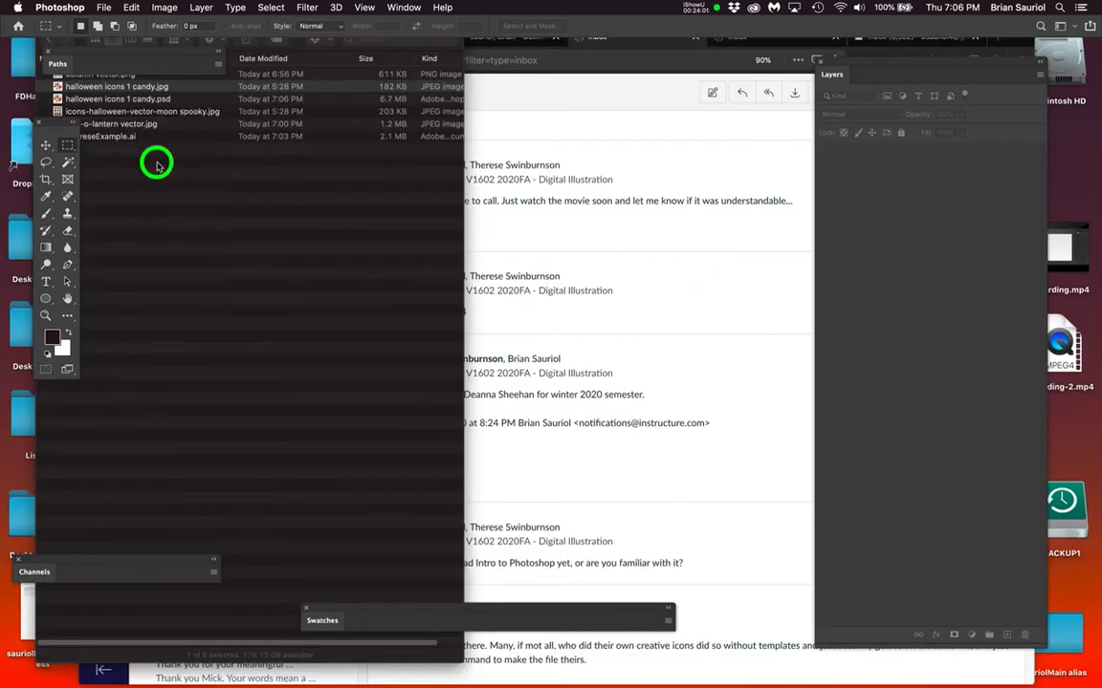
left_click(115, 126)
left_click(112, 124)
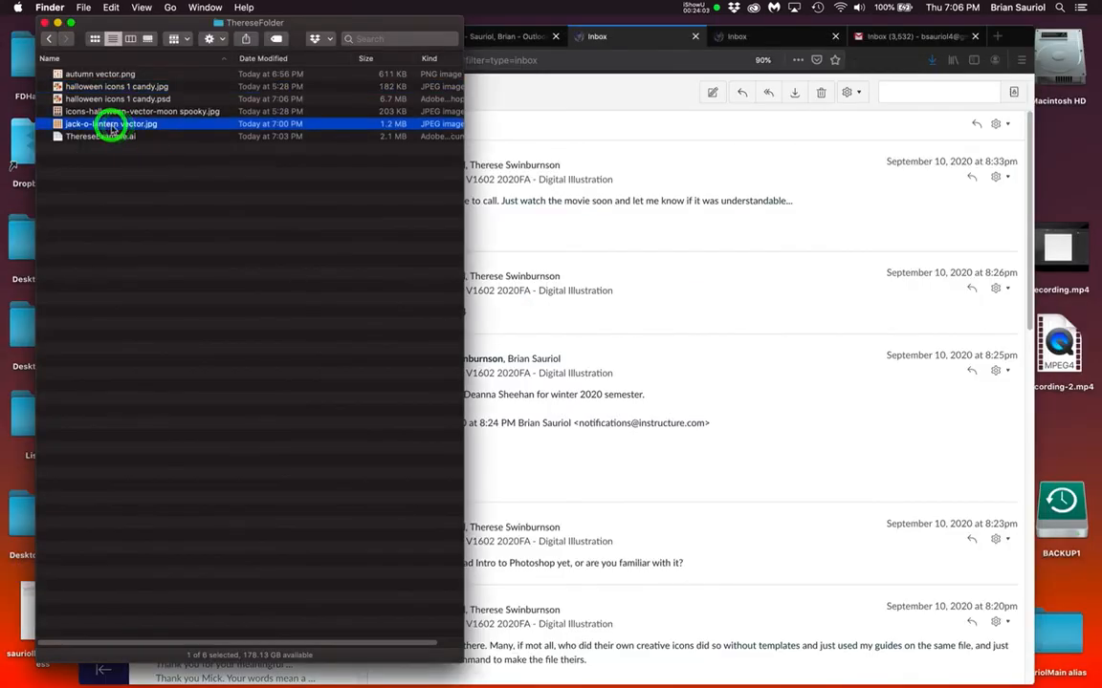
key("space")
key("space")
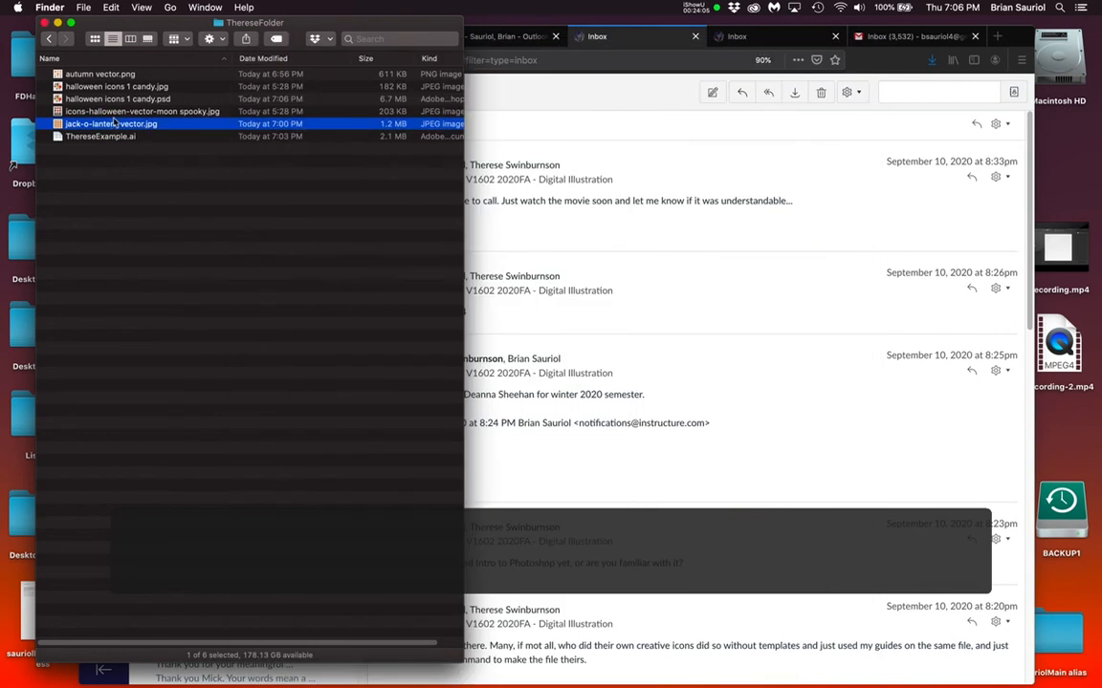
left_click(114, 113)
key("space")
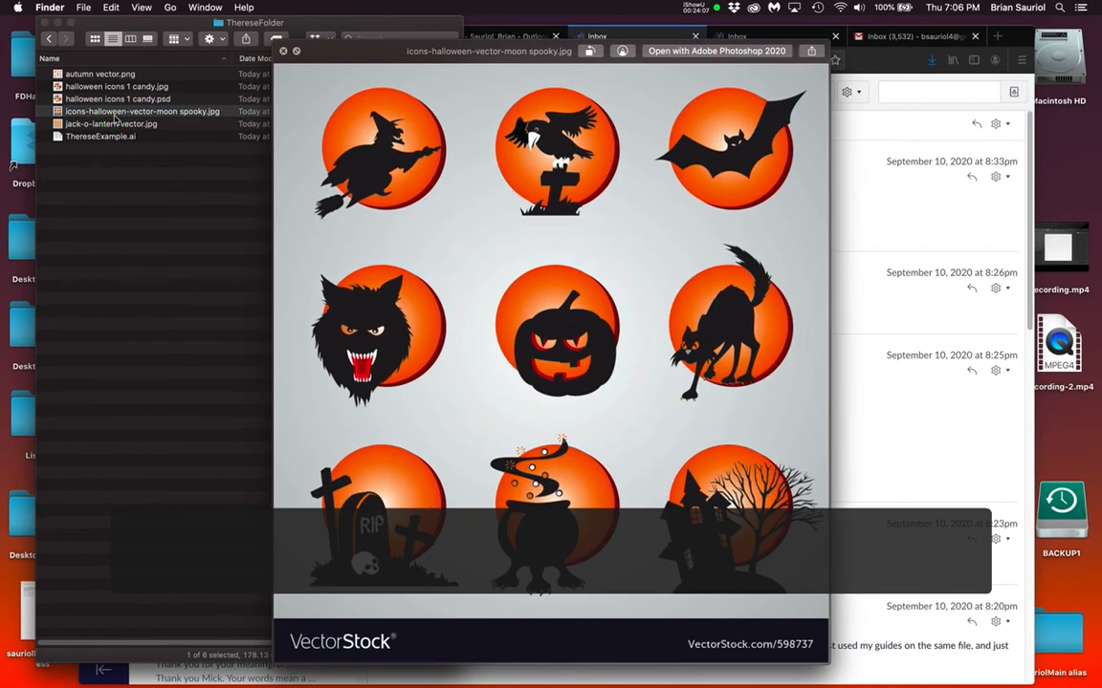
double_click(114, 116)
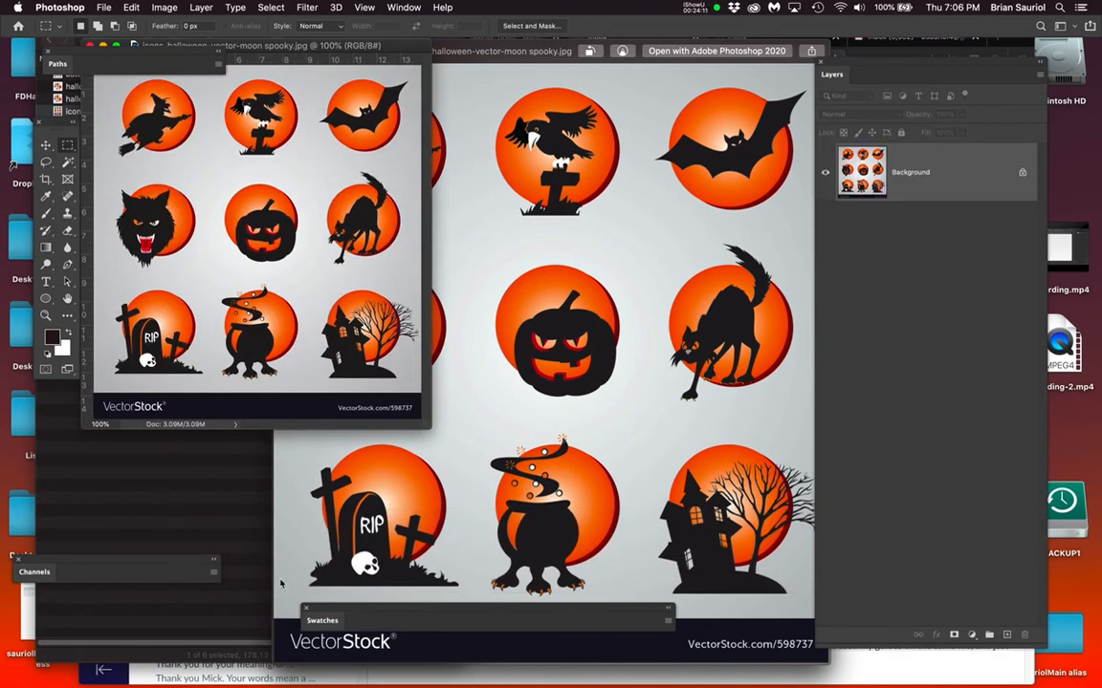
mouse_move(8, 230)
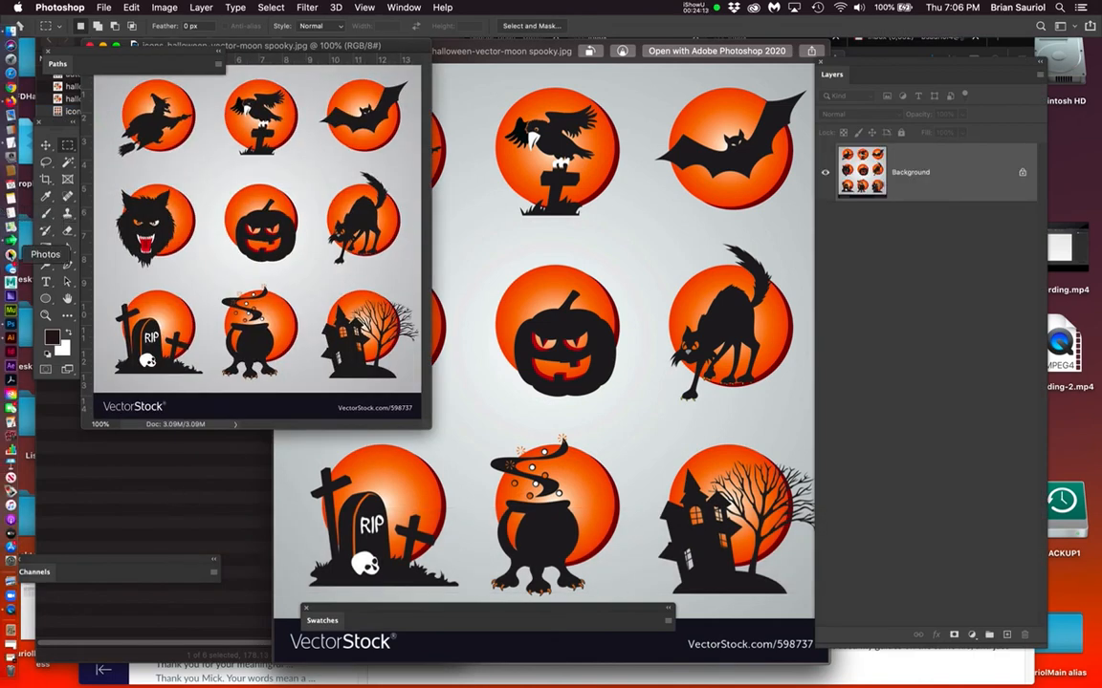
left_click(9, 337)
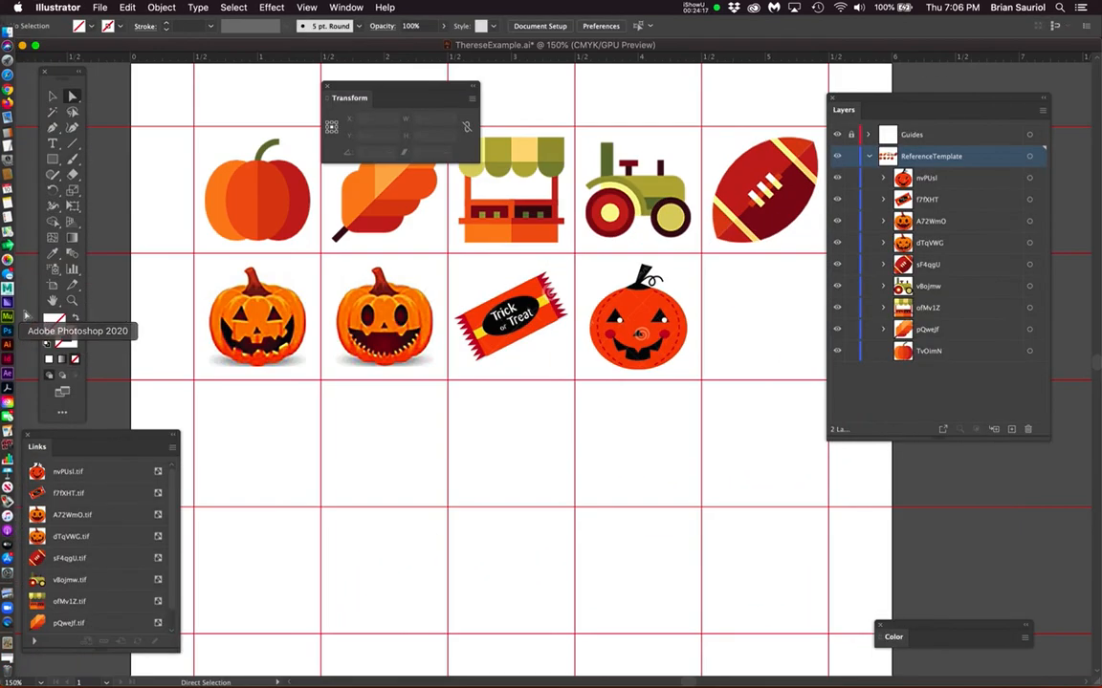
mouse_move(3, 285)
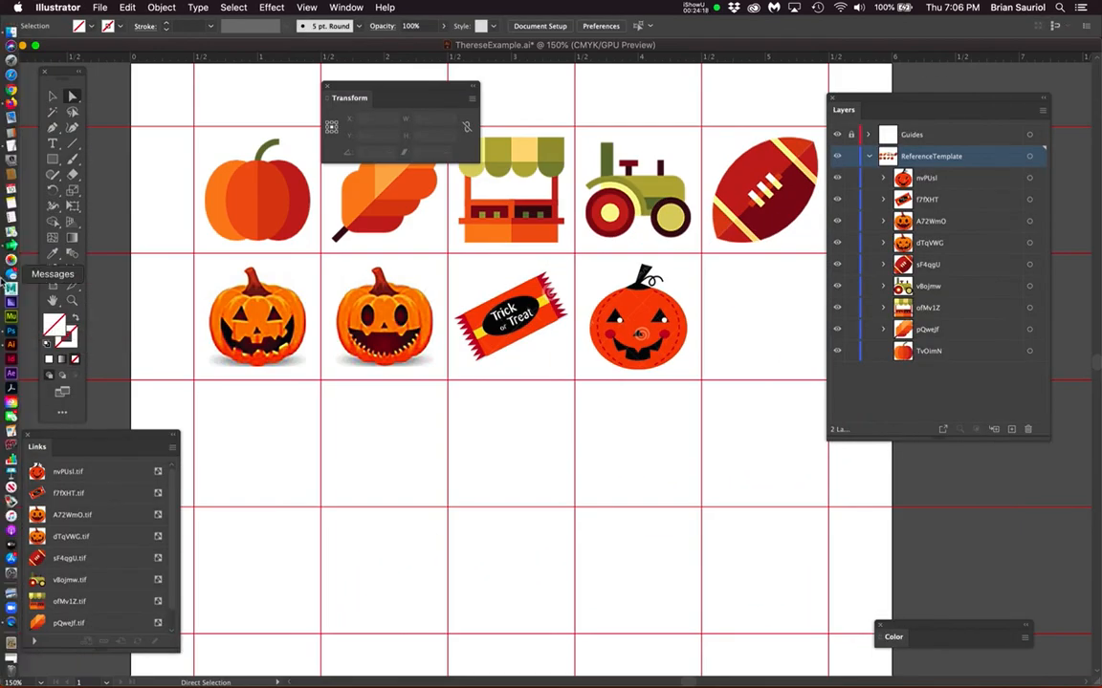
left_click(10, 330)
- Enlarge the moon spooky image's window and resize the image to 6 inches wide at a resolution of 300 pixels/inch
left_click_drag(424, 425, 786, 590)
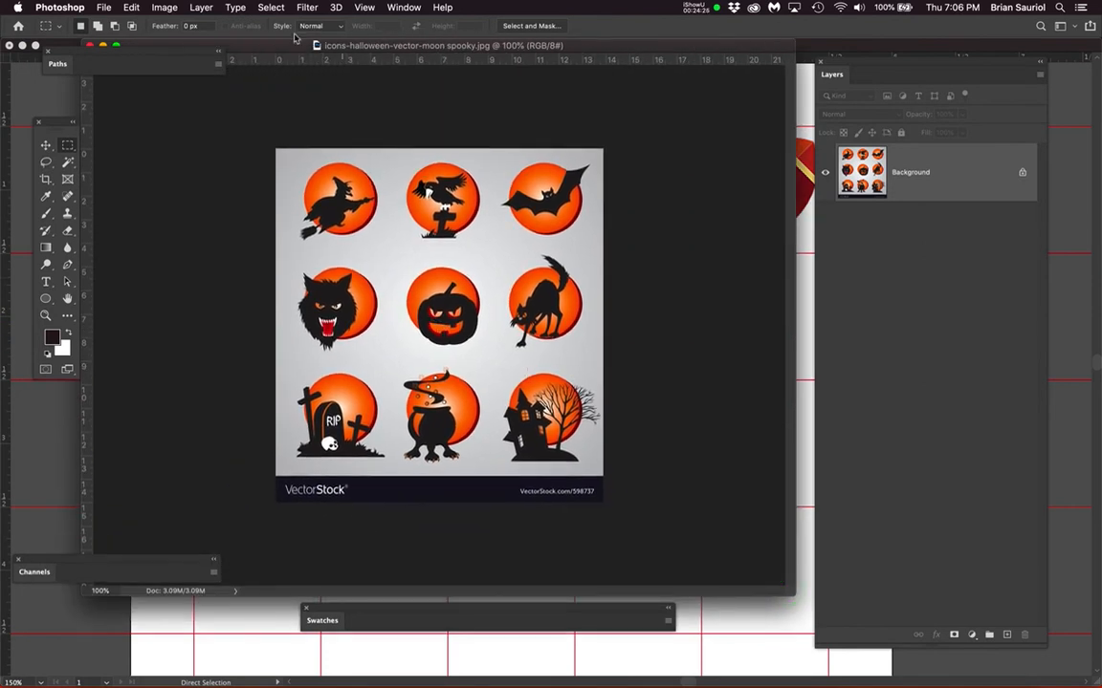
left_click(165, 8)
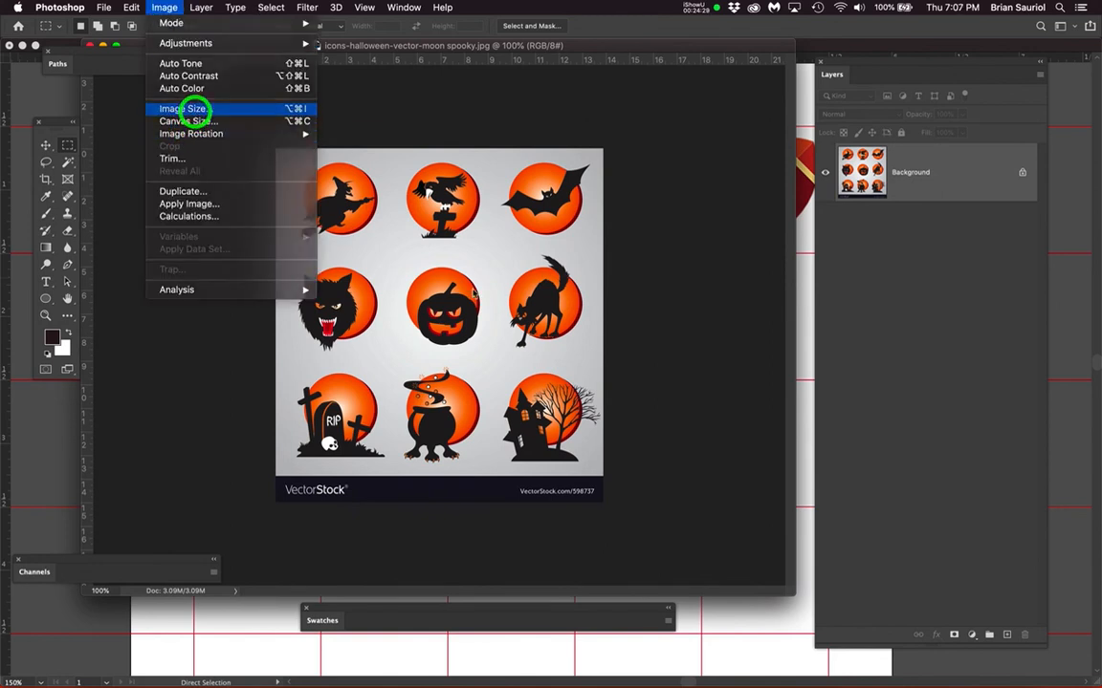
left_click(194, 109)
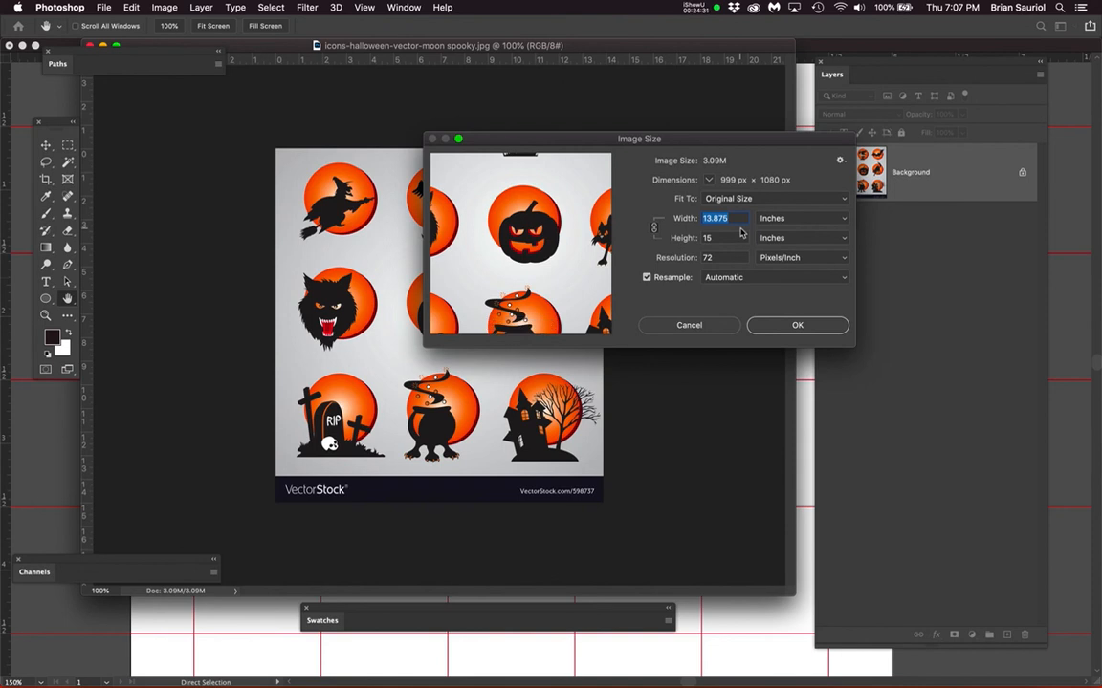
type("6")
double_click(703, 258)
type("3")
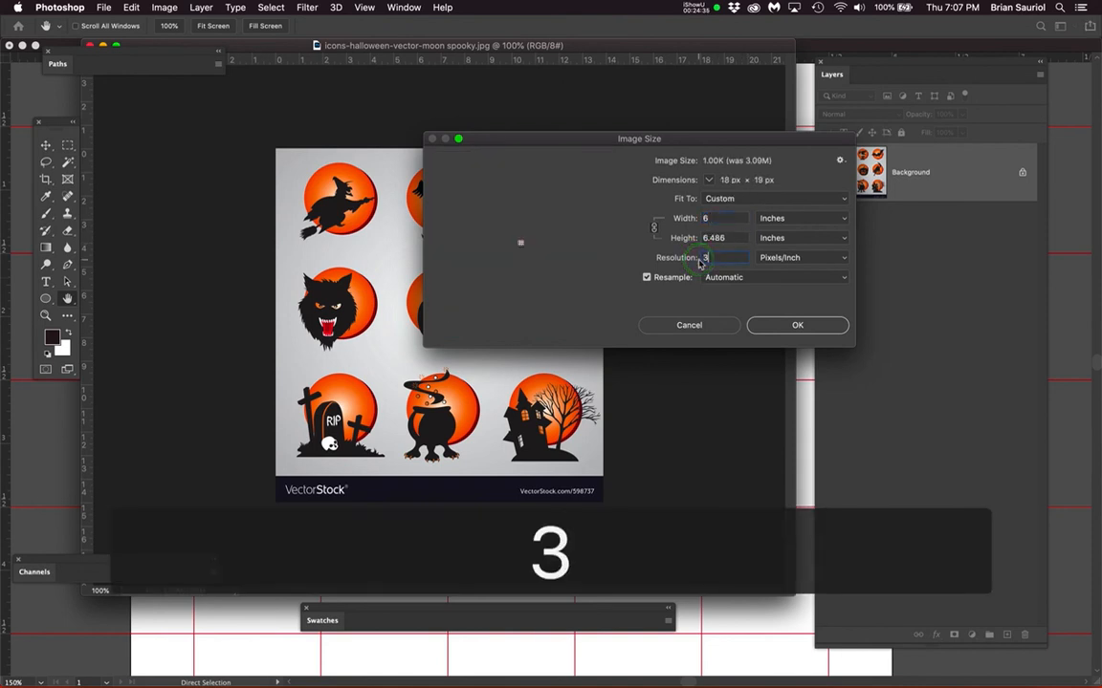
type("00")
left_click(803, 326)
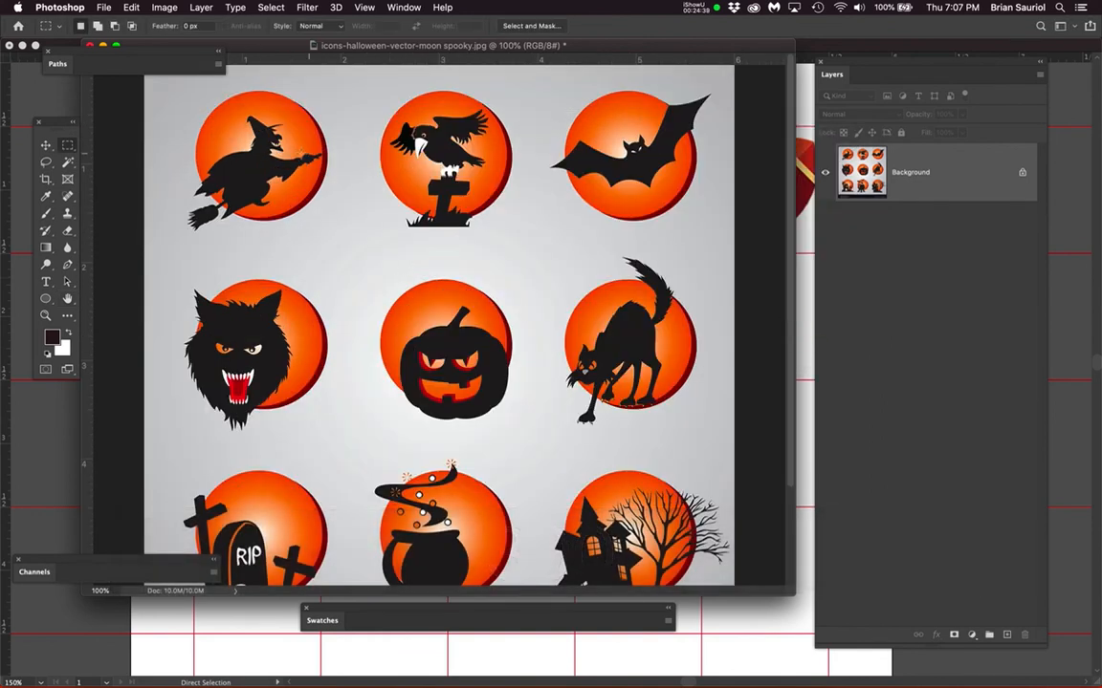
- Show the image in full-screen mode and draw a rectangular marquee around the witch icon with its orange moon
scroll(242, 135, "up", 5)
left_click_drag(446, 264, 664, 366)
key("f")
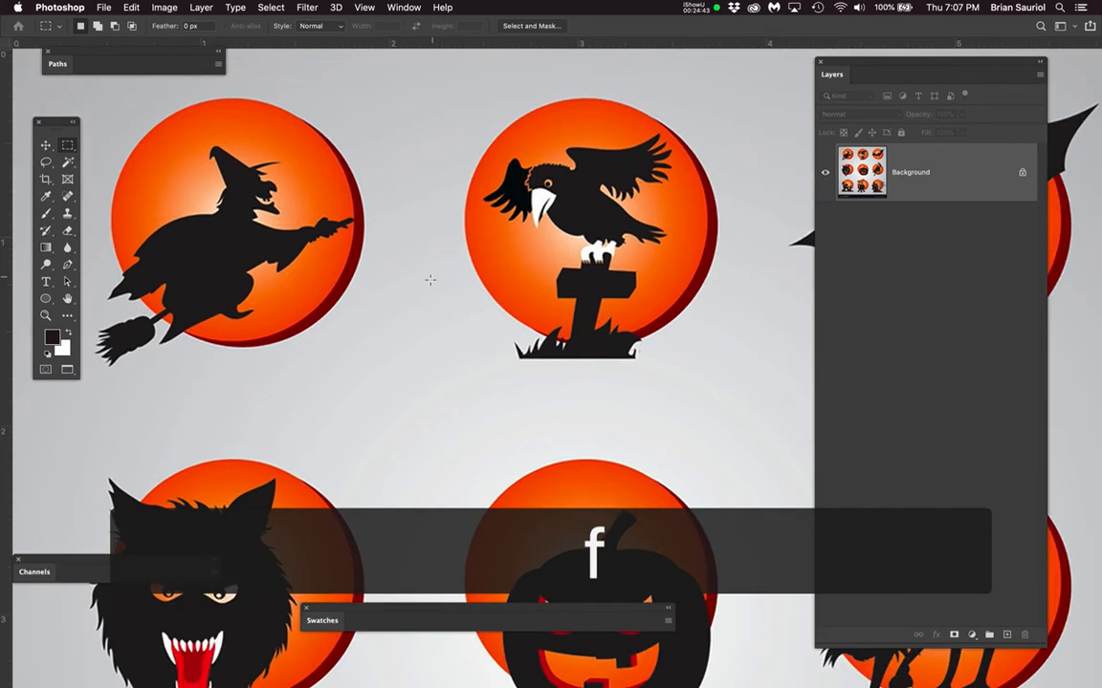
left_click_drag(517, 303, 629, 362)
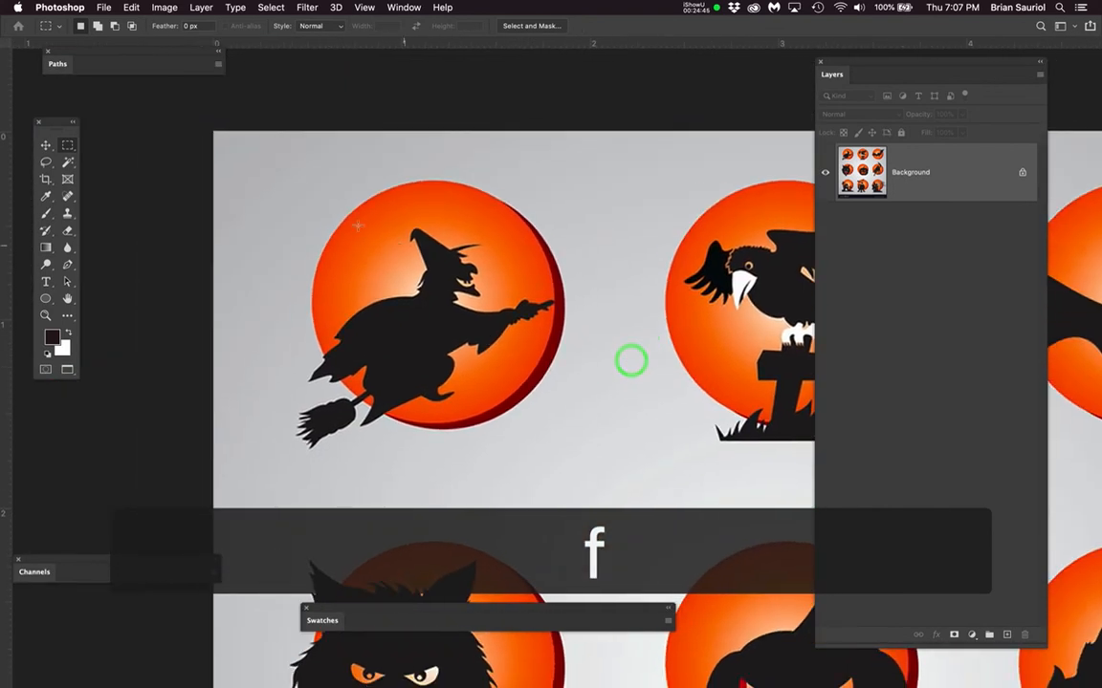
left_click_drag(284, 171, 564, 467)
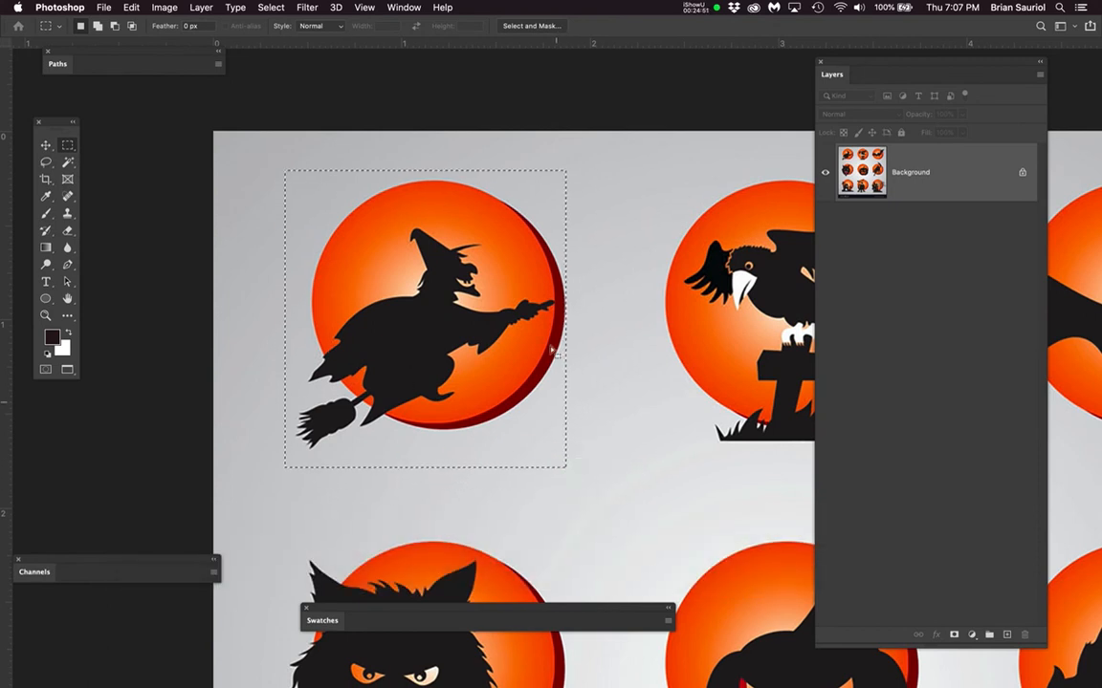
- Tighten the selection around the witch icon with Transform Selection, to about 1.44 by 1.43 in
left_click(273, 8)
left_click(312, 250)
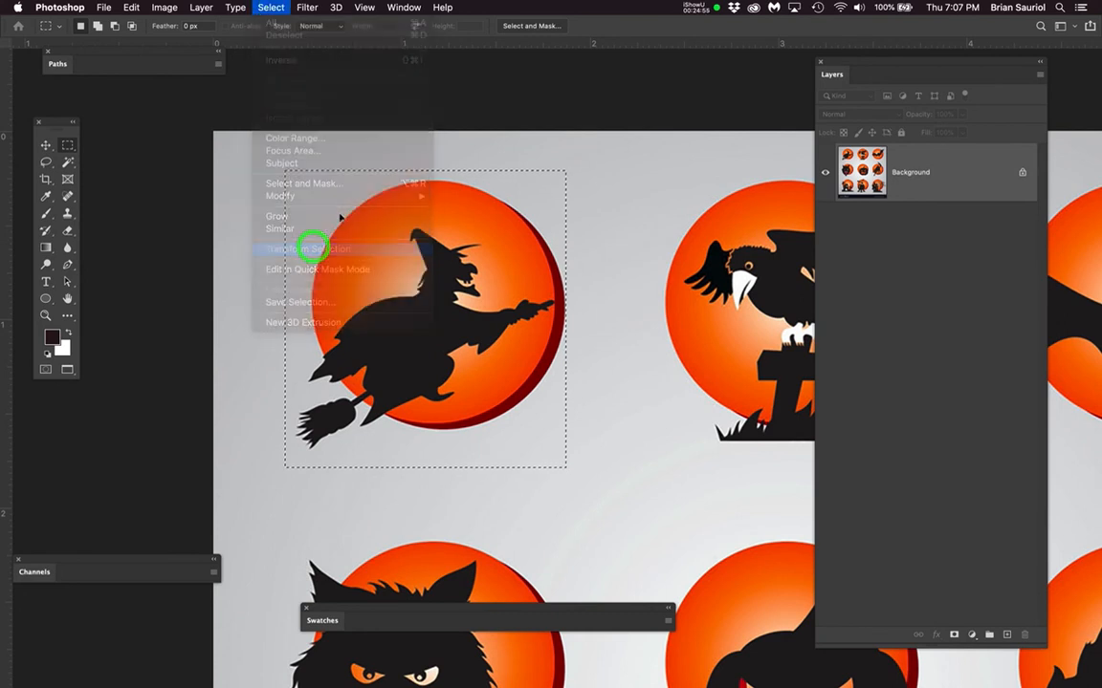
left_click_drag(424, 172, 425, 180)
left_click_drag(288, 323, 293, 324)
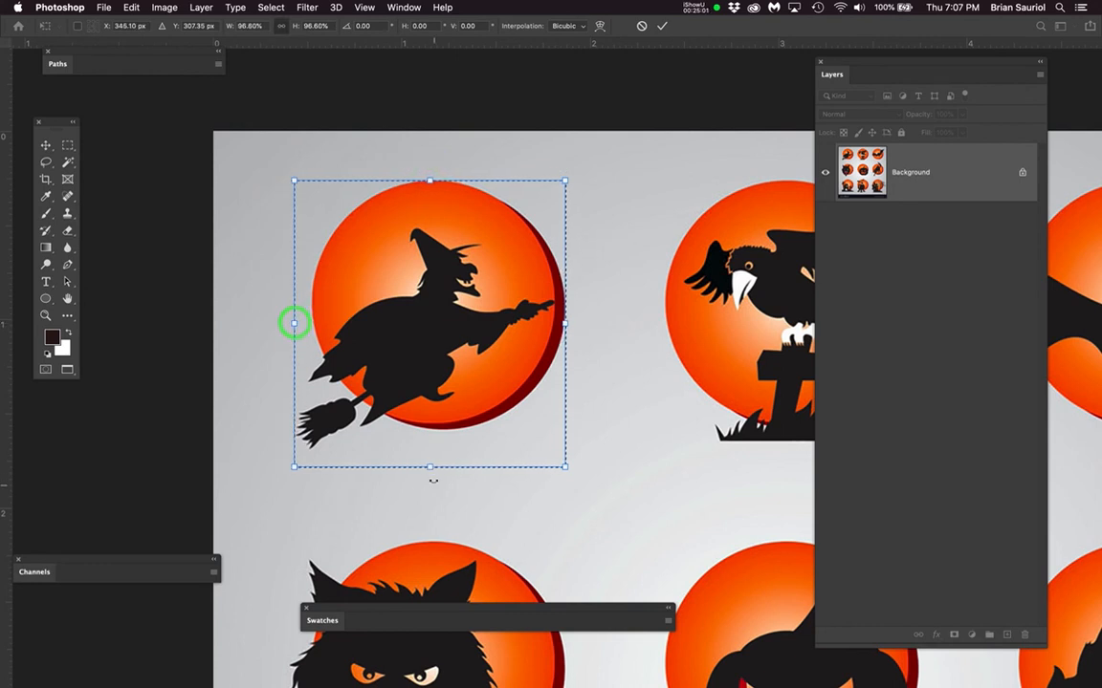
left_click_drag(429, 466, 428, 447)
key("Return")
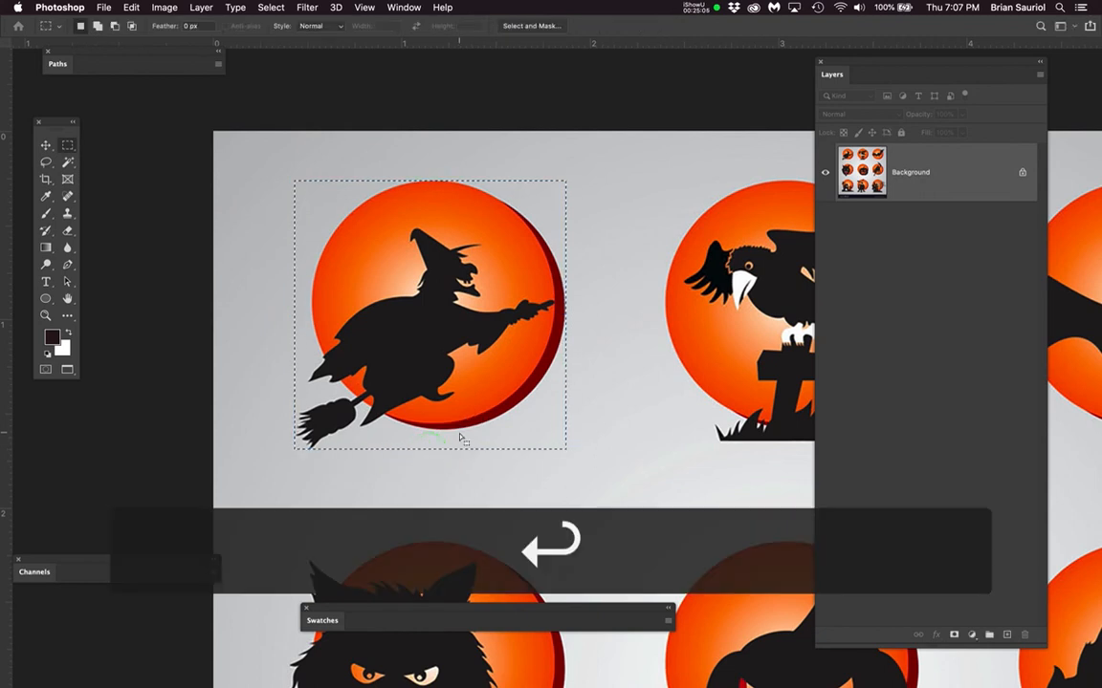
- Copy the selected witch icon, switch to Illustrator, and paste it into the icon template
key("super+c")
mouse_move(2, 252)
left_click(11, 342)
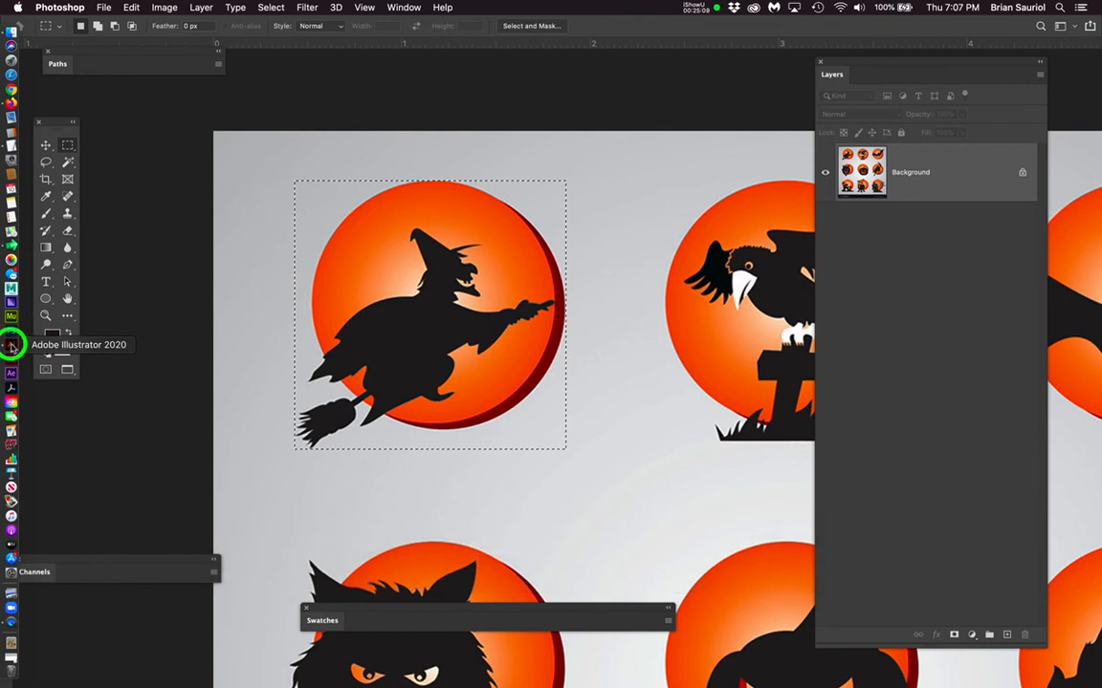
key("space")
left_click_drag(765, 318, 570, 314)
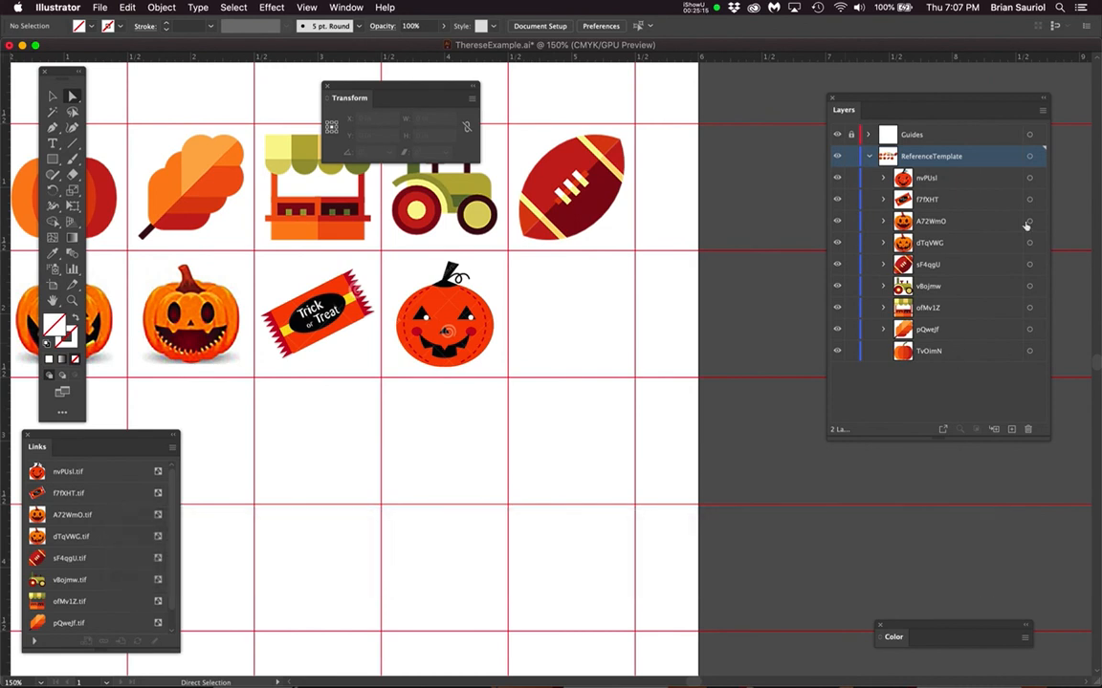
key("super+v")
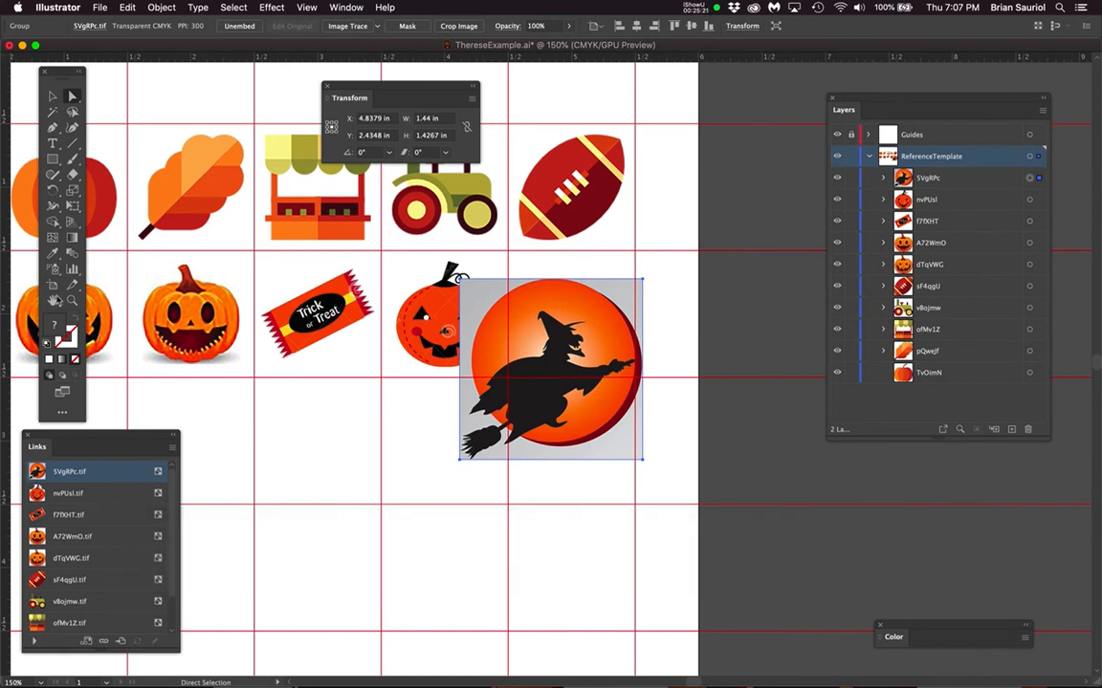
- Scale the pasted witch icon uniformly to 65%
left_click(72, 192)
left_click(72, 192)
left_click(409, 600)
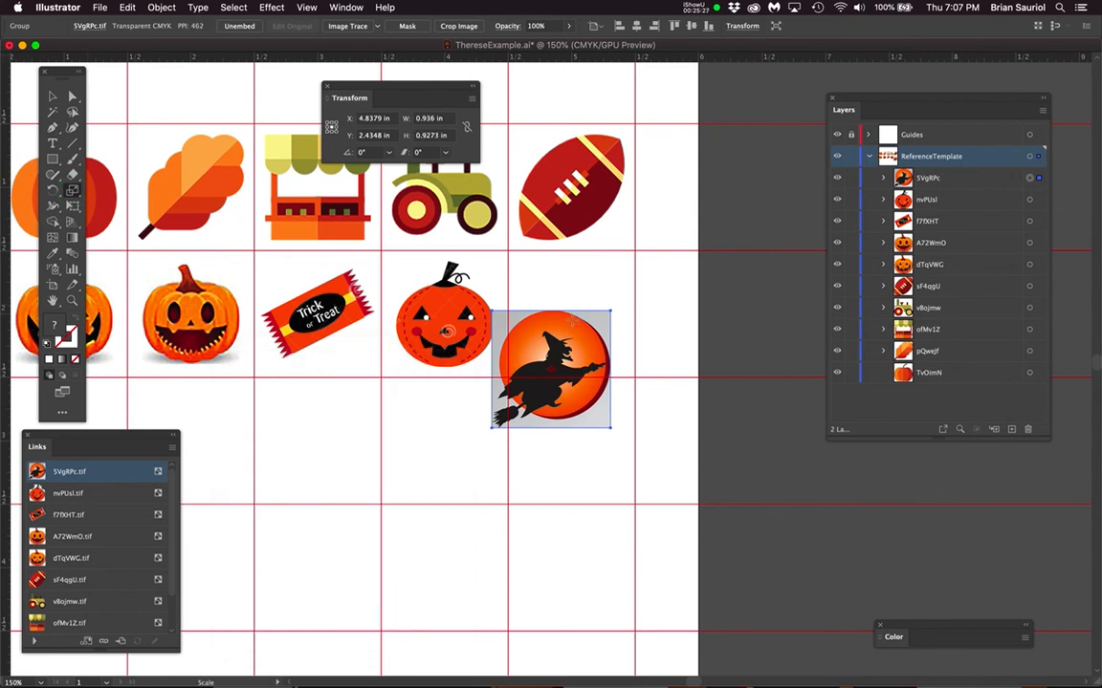
- Center the witch icon in the grid cell beside the stitched pumpkin by setting its position to X 5 in and Y 2 in
scroll(572, 324, "up", 2)
scroll(586, 329, "down", 1)
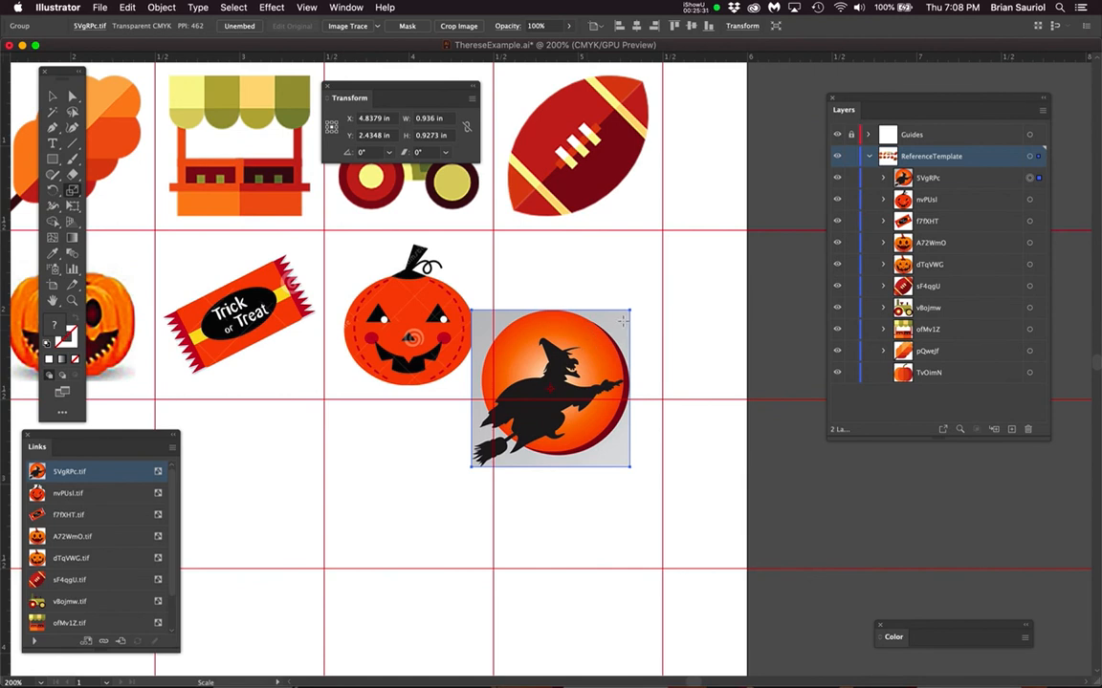
left_click(369, 117)
type("5")
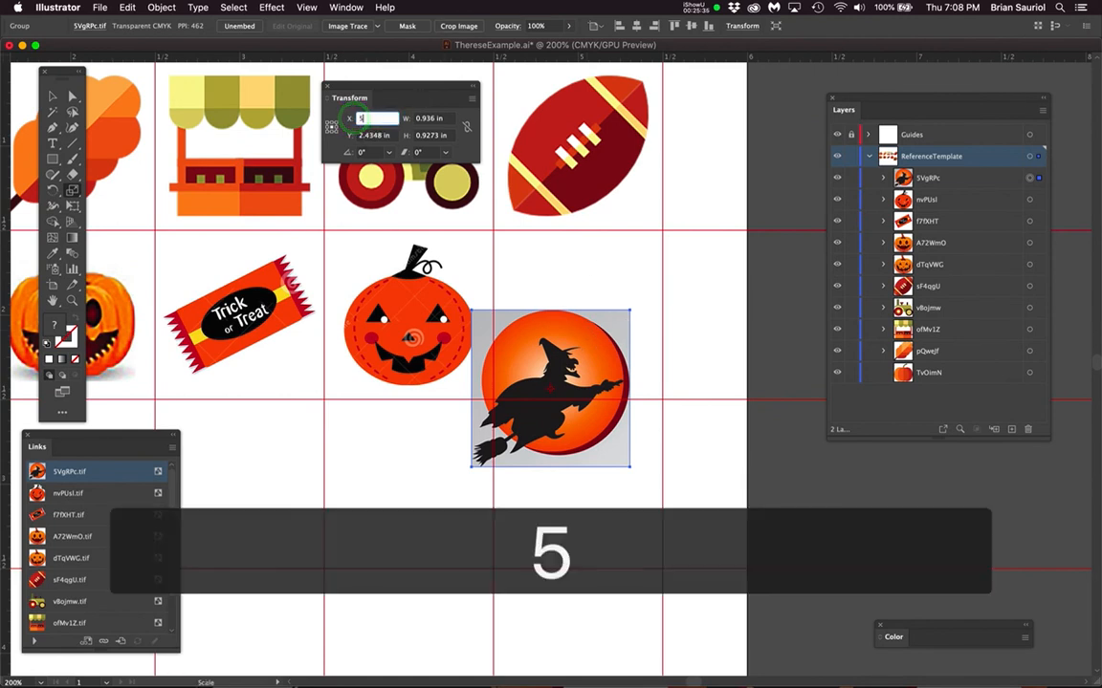
key("Tab")
type("2")
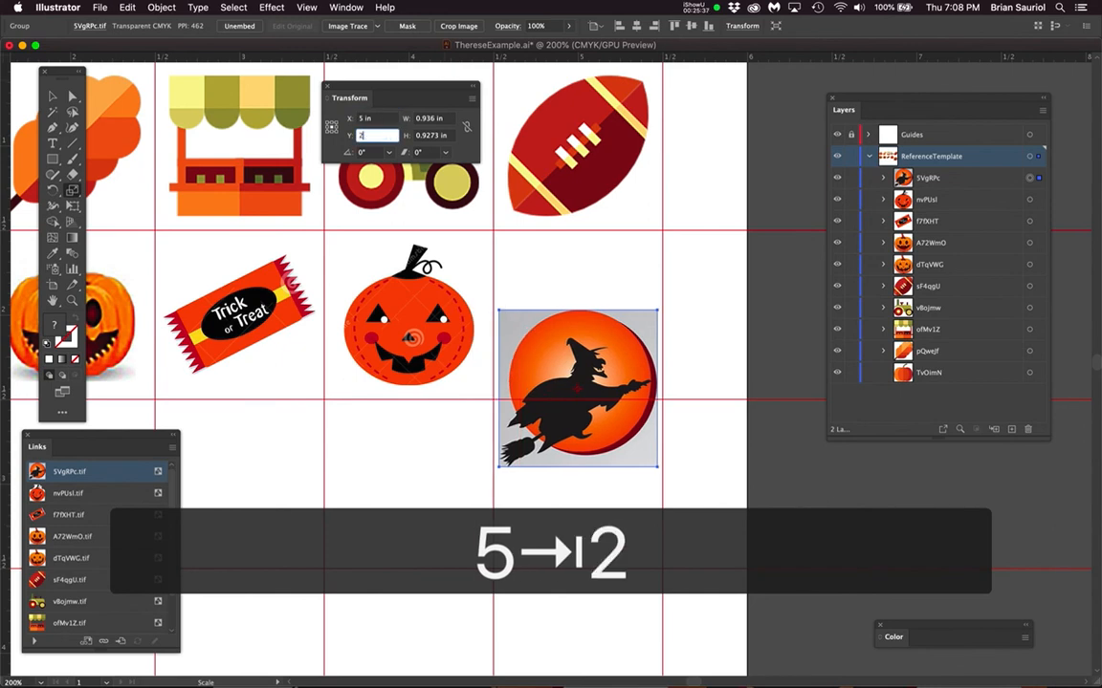
key("Return")
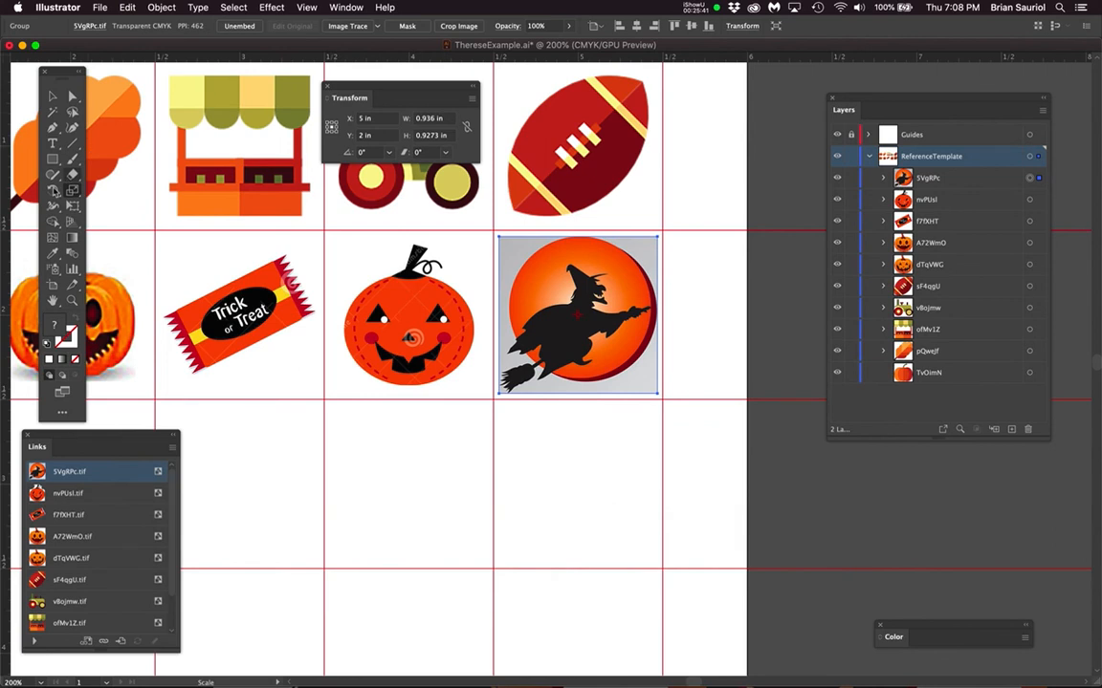
- Scale the witch icon down uniformly to 85%, previewing the size before applying it
double_click(71, 190)
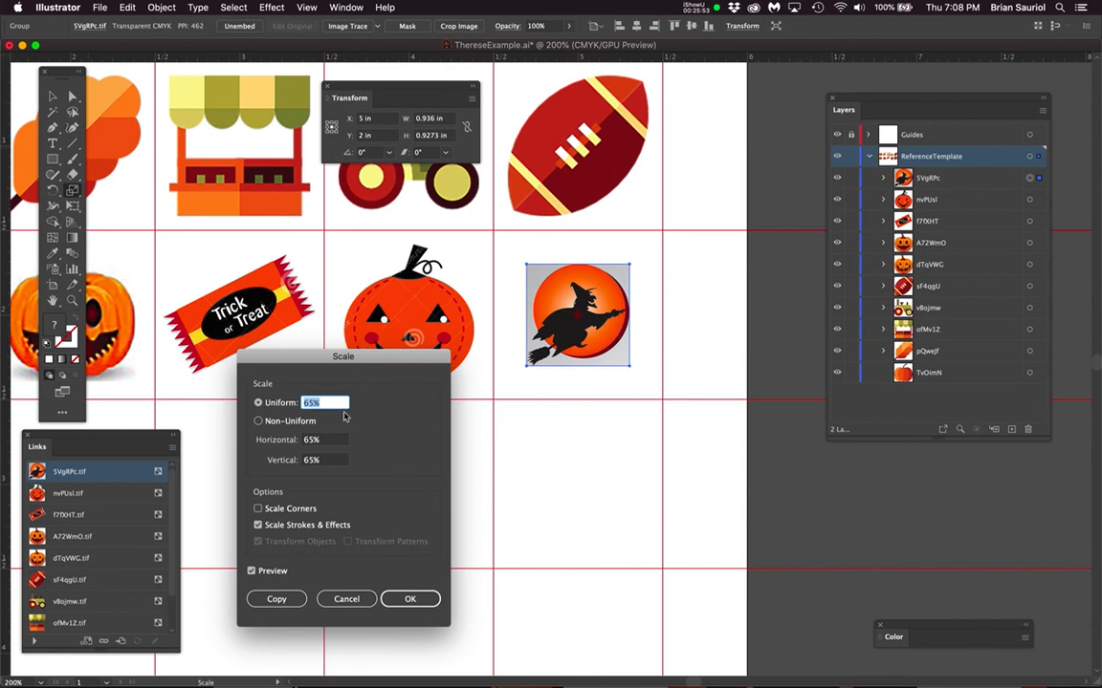
left_click_drag(324, 402, 290, 403)
left_click_drag(324, 404, 264, 402)
type("90")
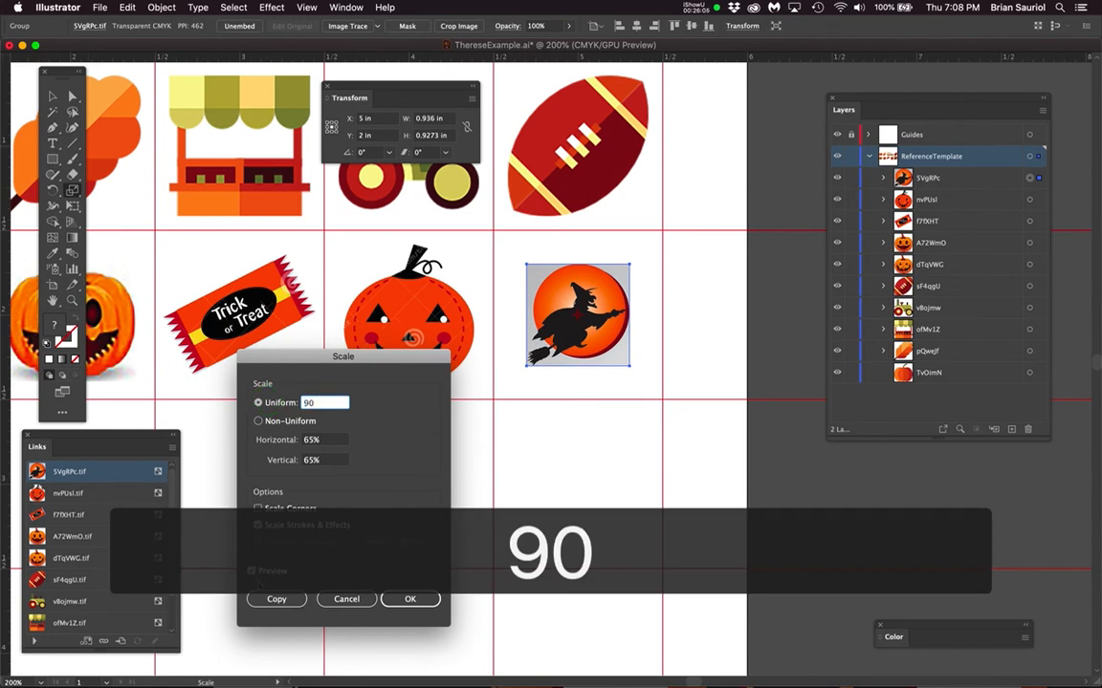
left_click(251, 571)
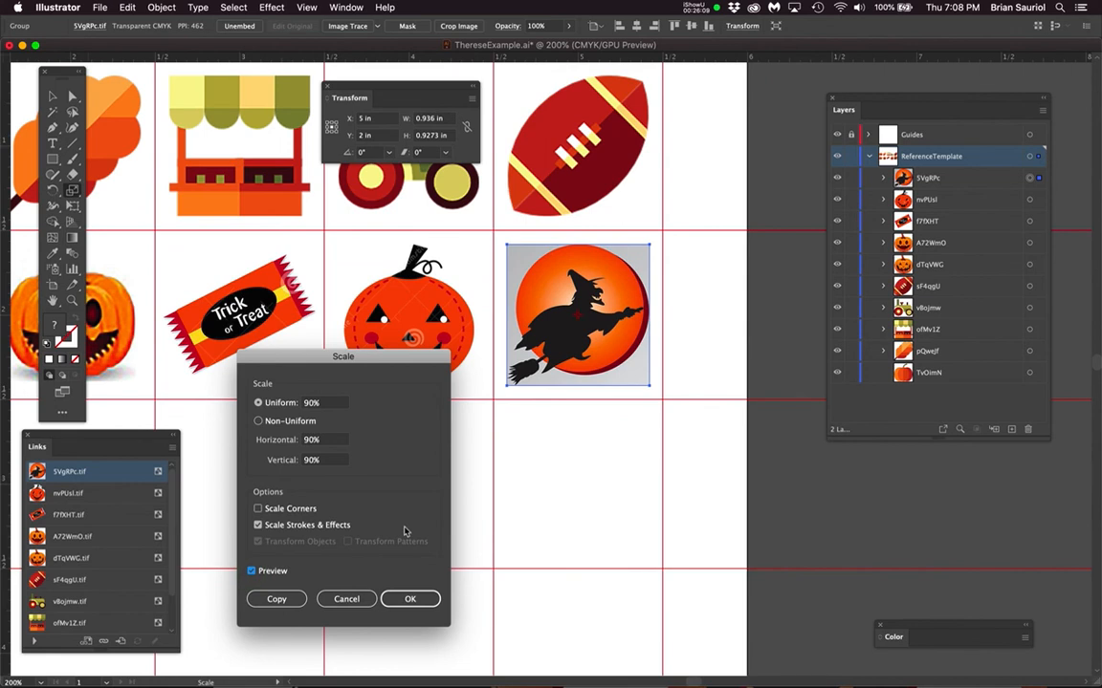
left_click_drag(332, 407, 296, 405)
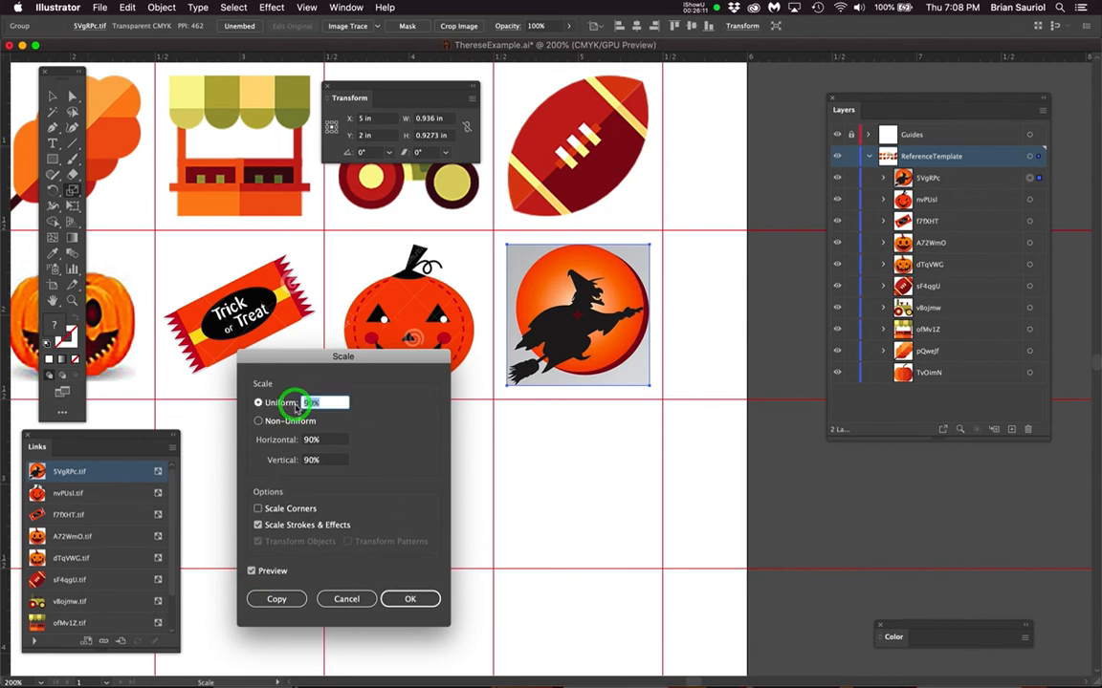
type("85")
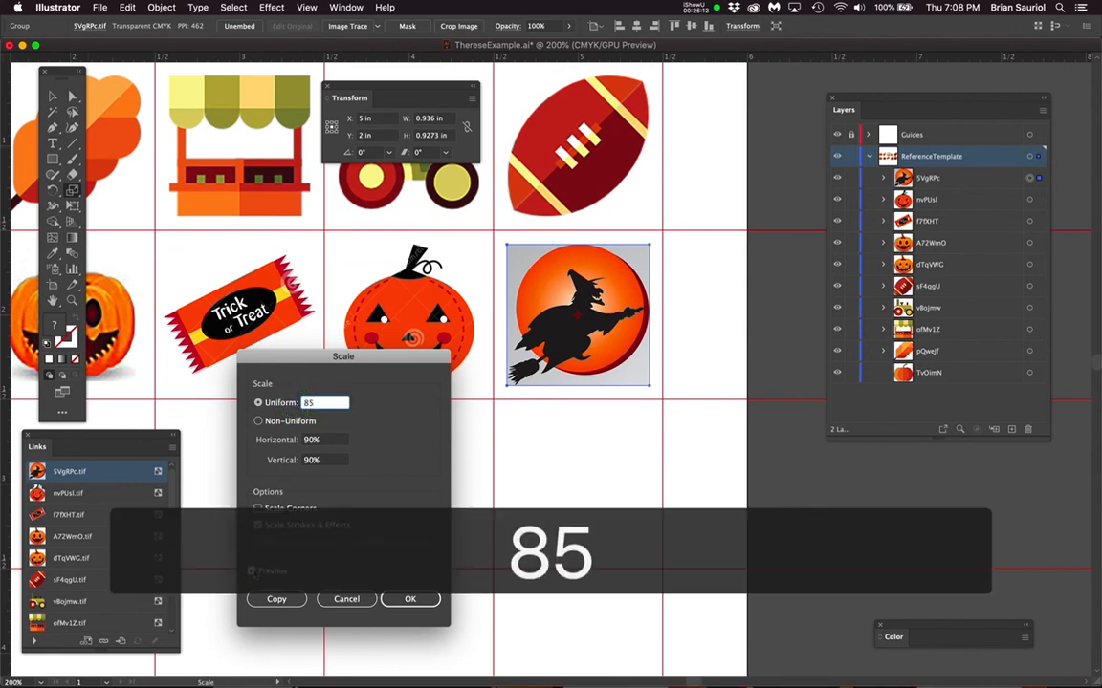
left_click(411, 600)
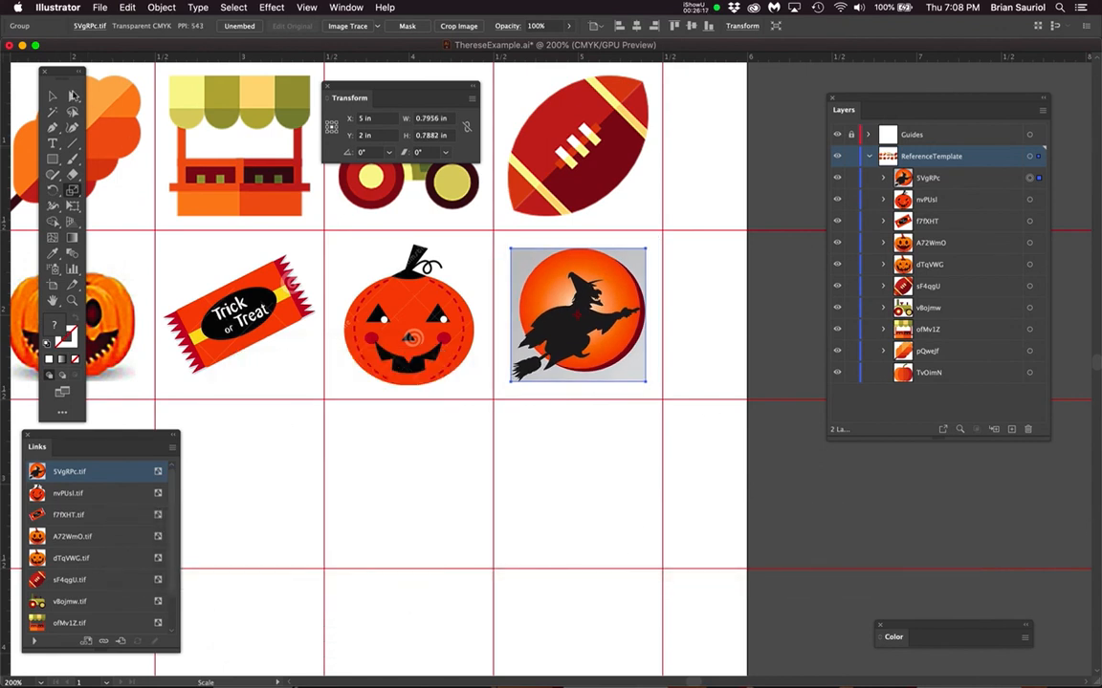
- Deselect the witch icon and save the document
left_click(72, 96)
left_click(563, 460)
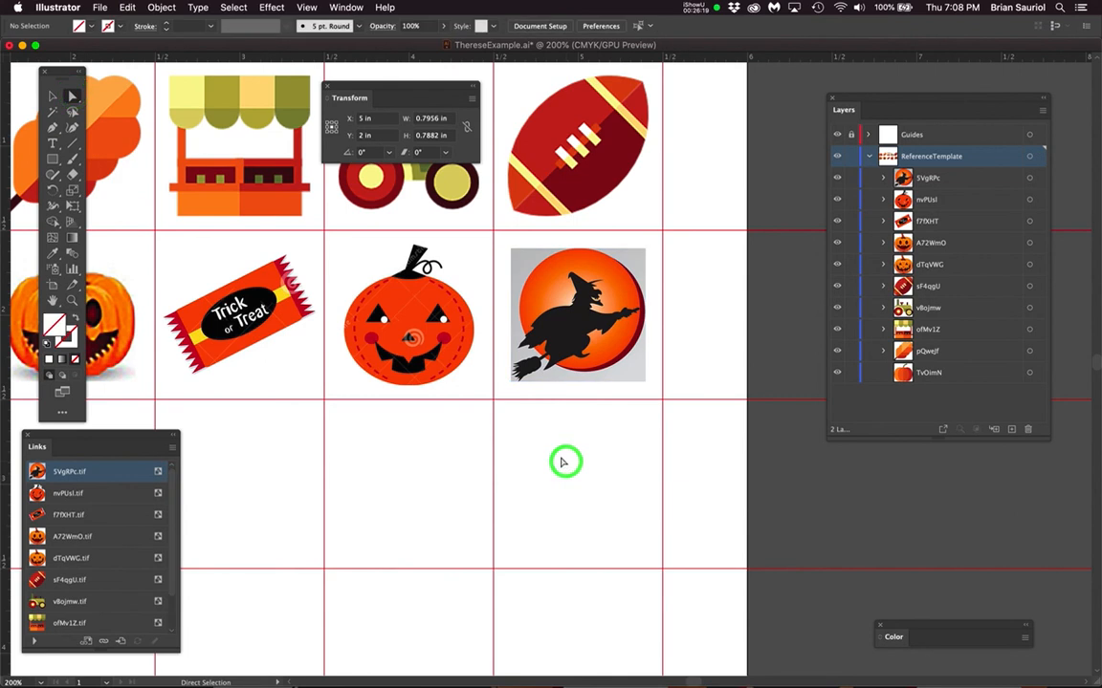
key("super+s")
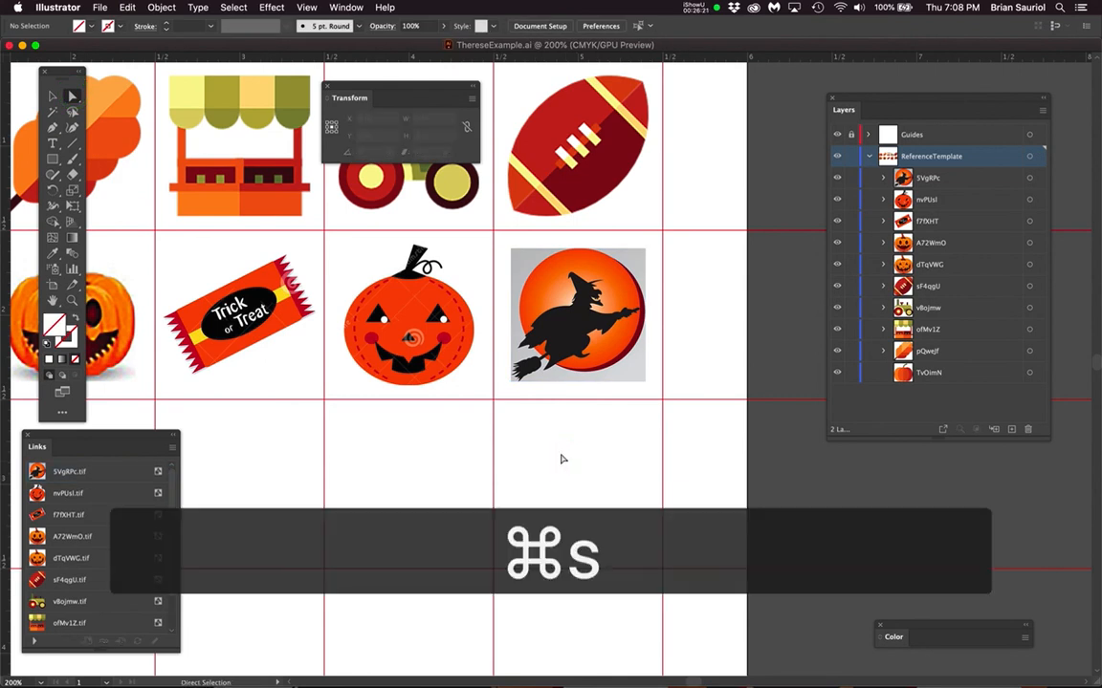
- Show the whole artboard and move the Transform panel clear of the reference icons
scroll(562, 459, "down", 3)
scroll(563, 460, "up", 1)
key("space")
left_click_drag(638, 459, 704, 381)
left_click_drag(429, 91, 211, 84)
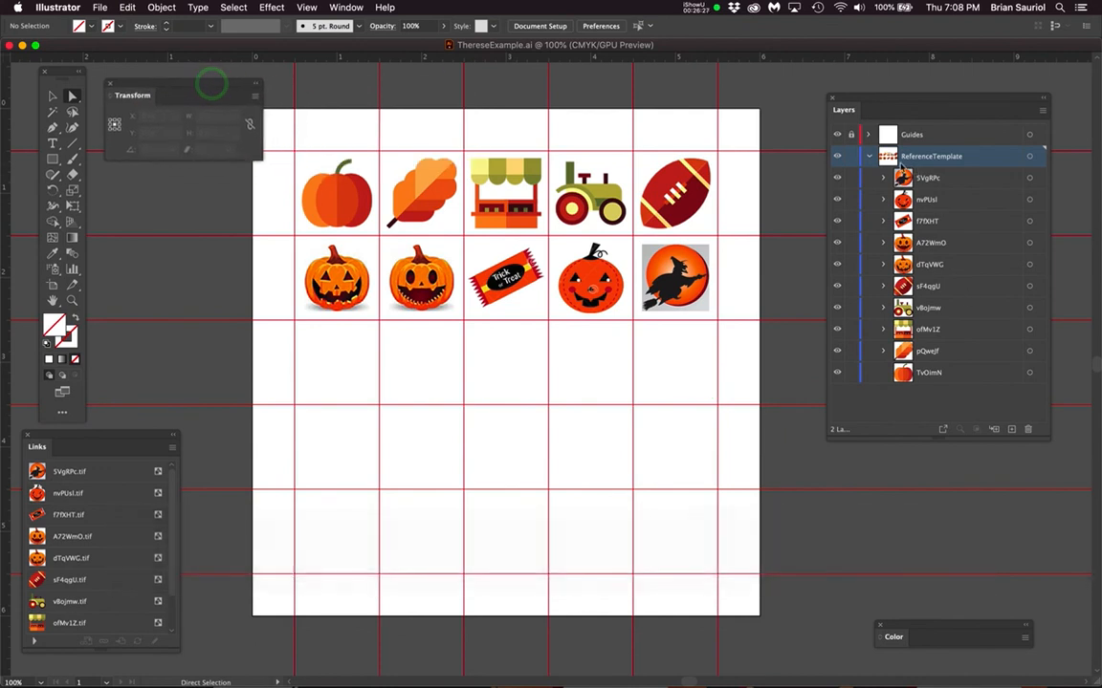
- Target all artwork on the ReferenceTemplate layer and set its opacity to 30%
left_click(1029, 160)
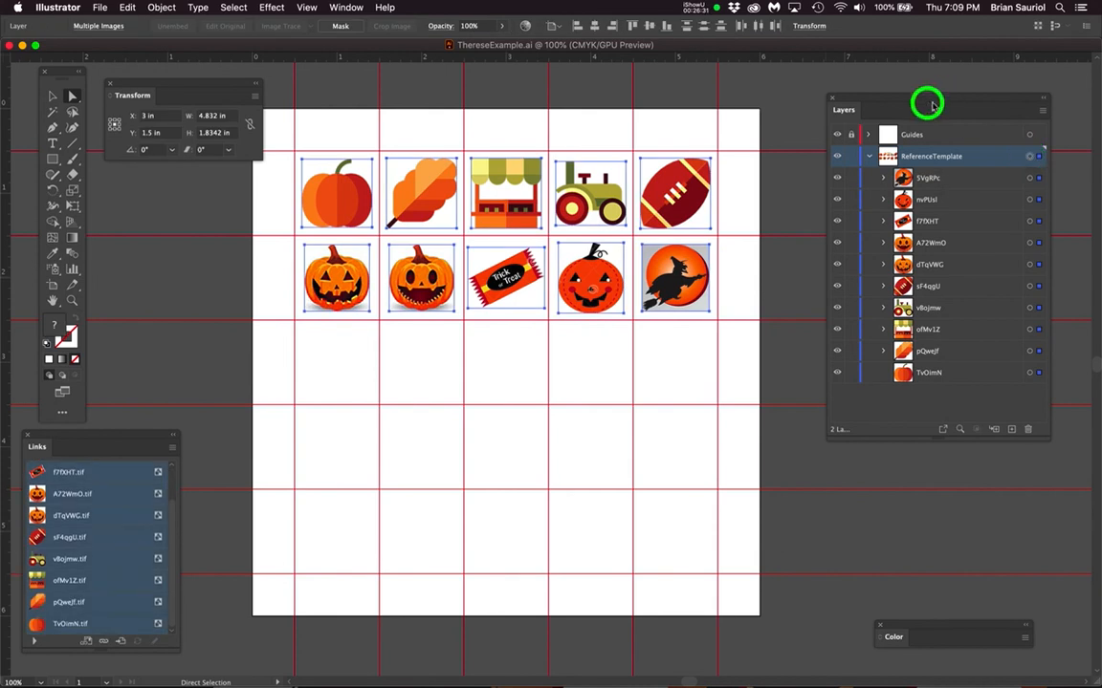
left_click_drag(944, 103, 896, 112)
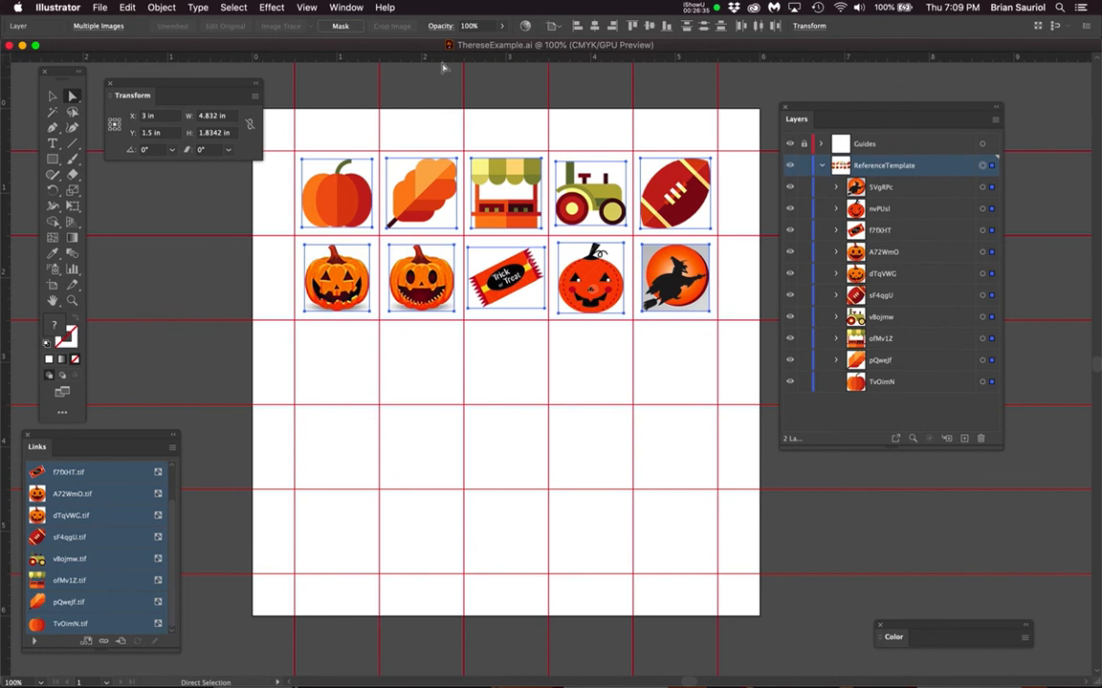
left_click(351, 8)
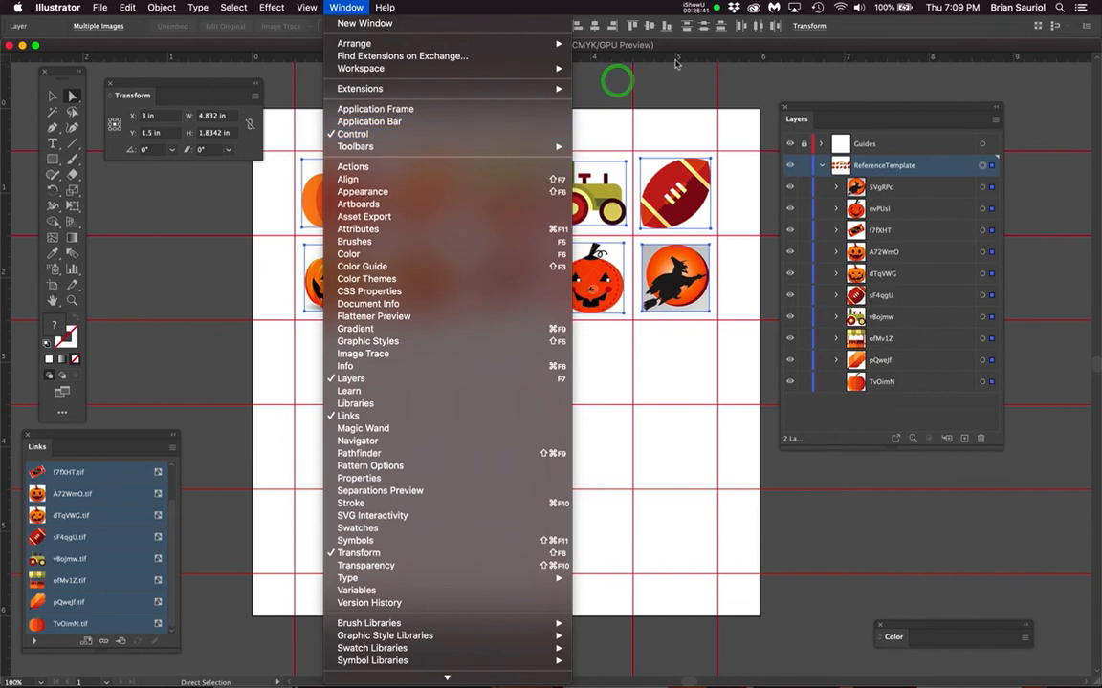
left_click(612, 80)
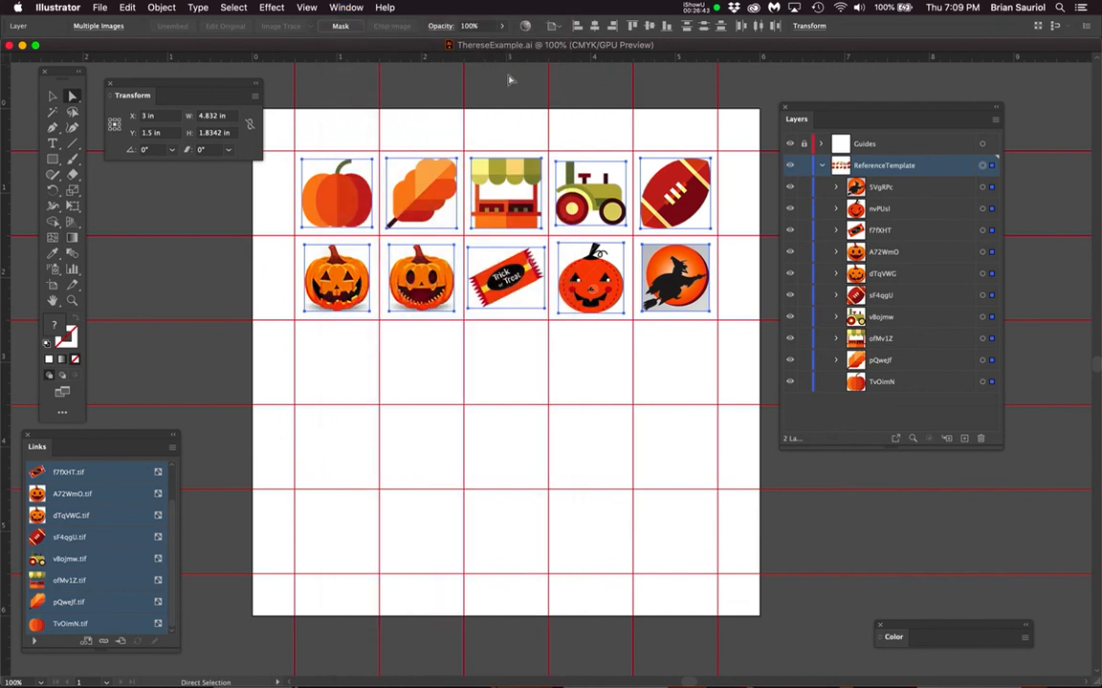
left_click(462, 27)
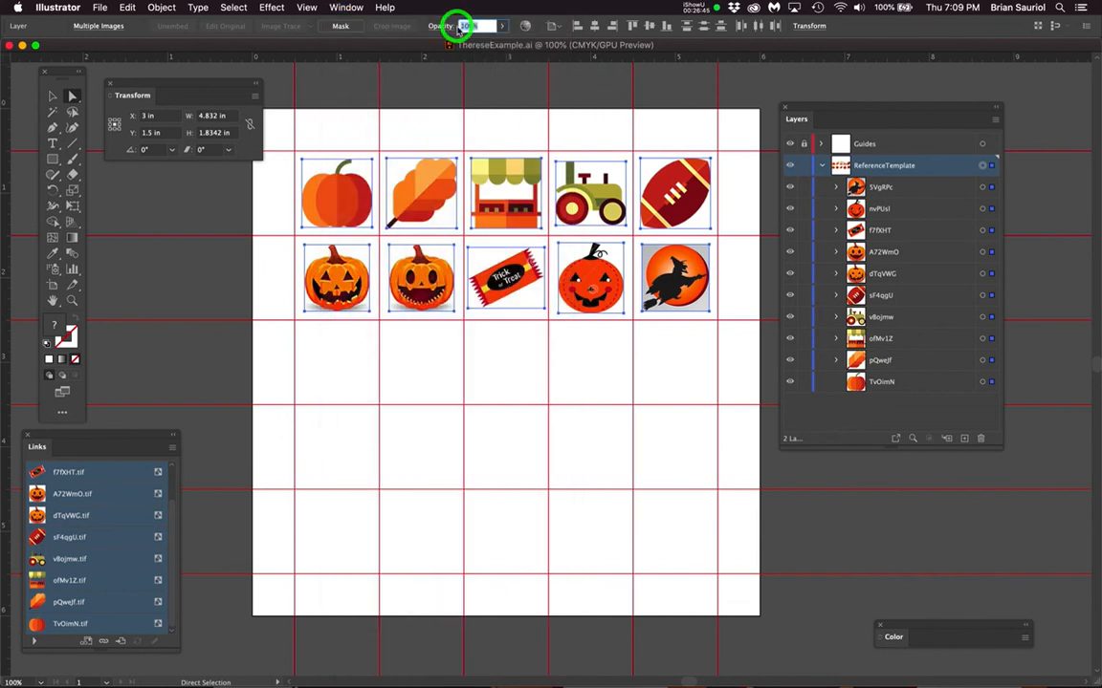
type("30")
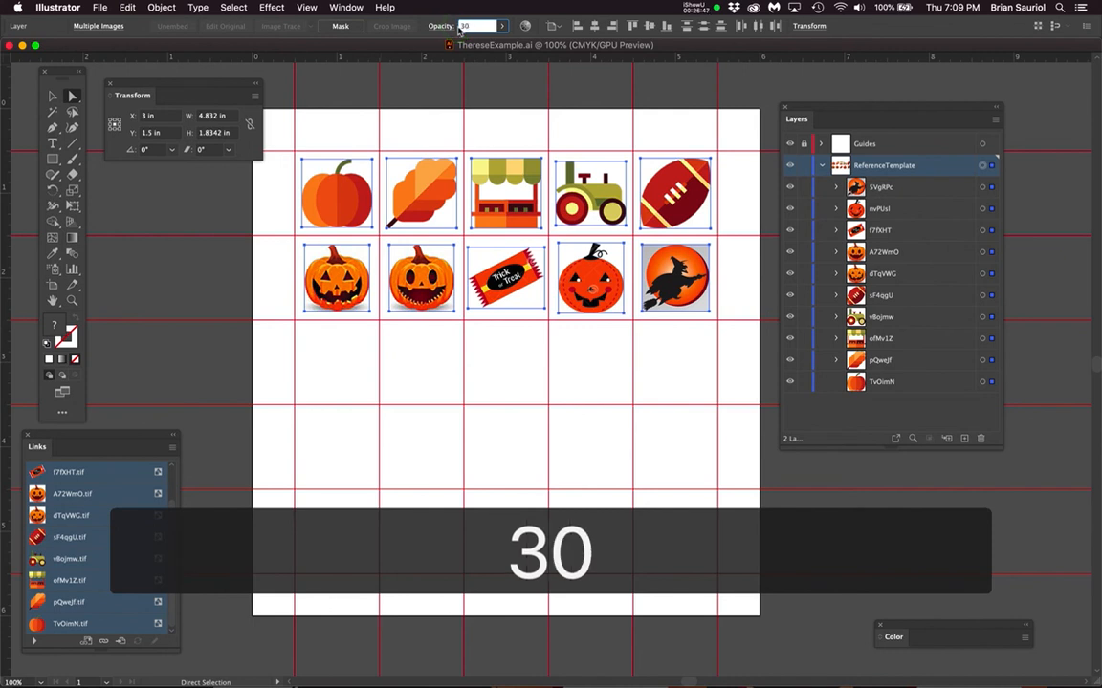
key("Return")
left_click(442, 97)
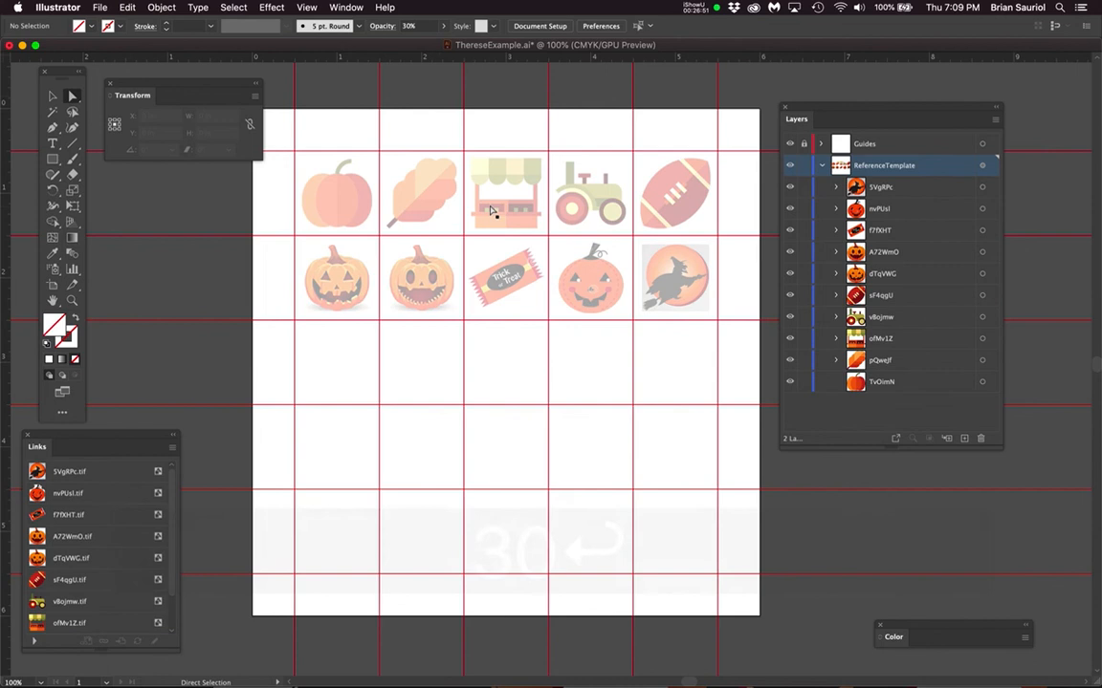
- Move the Layers and Transform panels clear of the icons, and collapse and lock the ReferenceTemplate layer
scroll(490, 210, "up", 2)
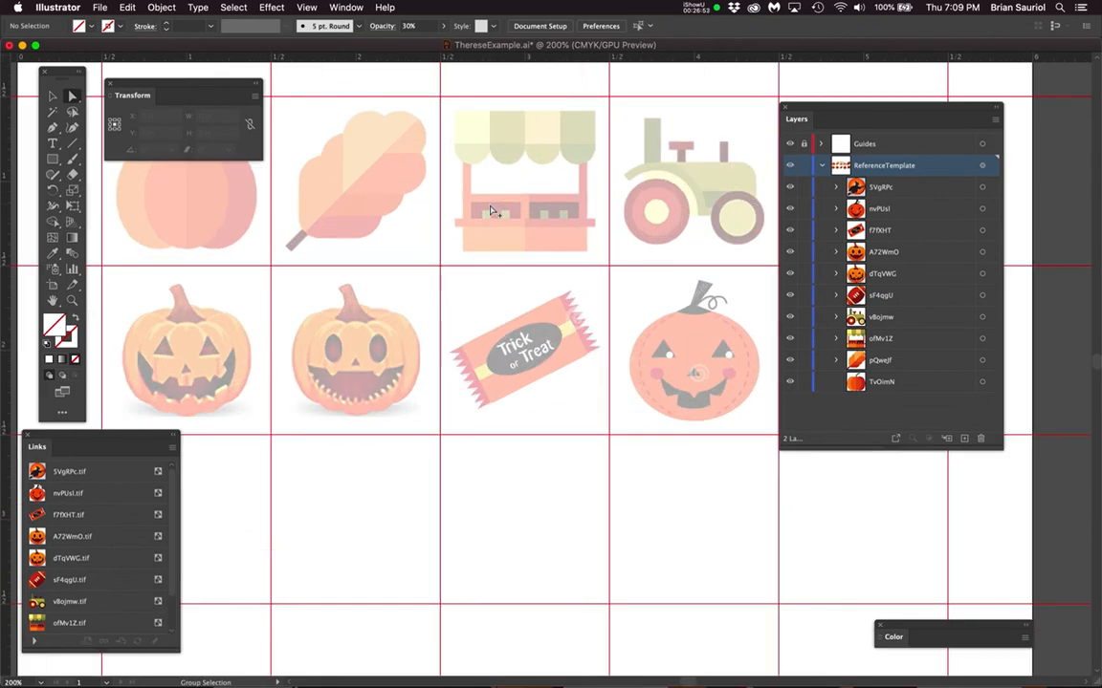
scroll(491, 211, "down", 1)
left_click_drag(851, 113, 927, 258)
scroll(568, 262, "down", 1)
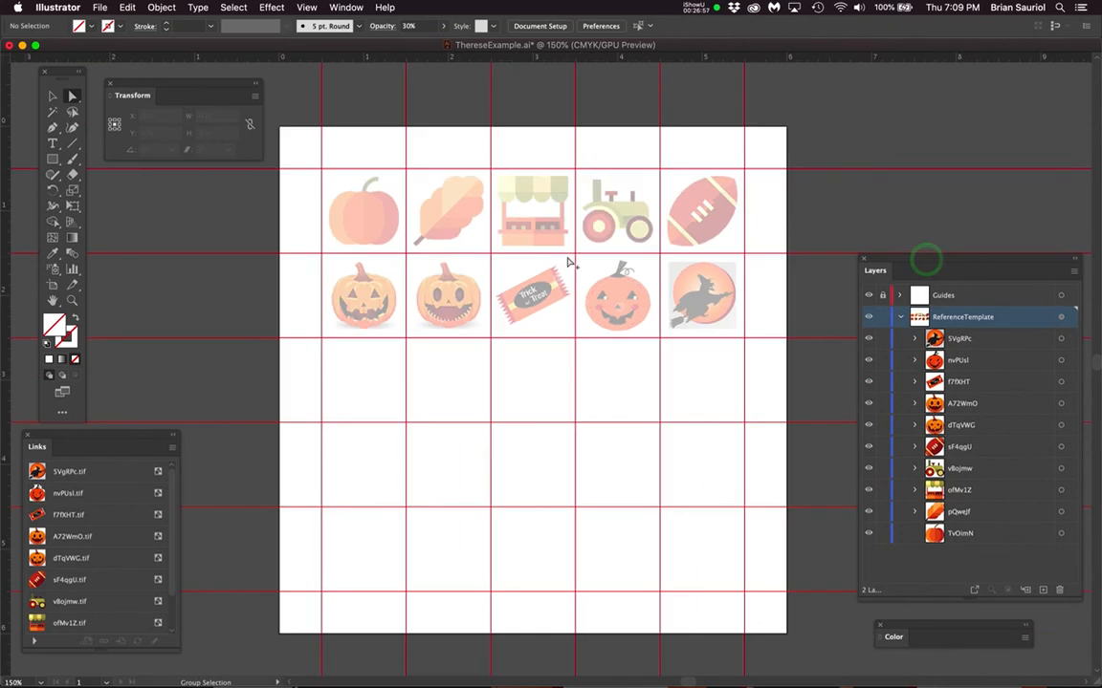
scroll(568, 262, "up", 1)
left_click_drag(215, 97, 303, 440)
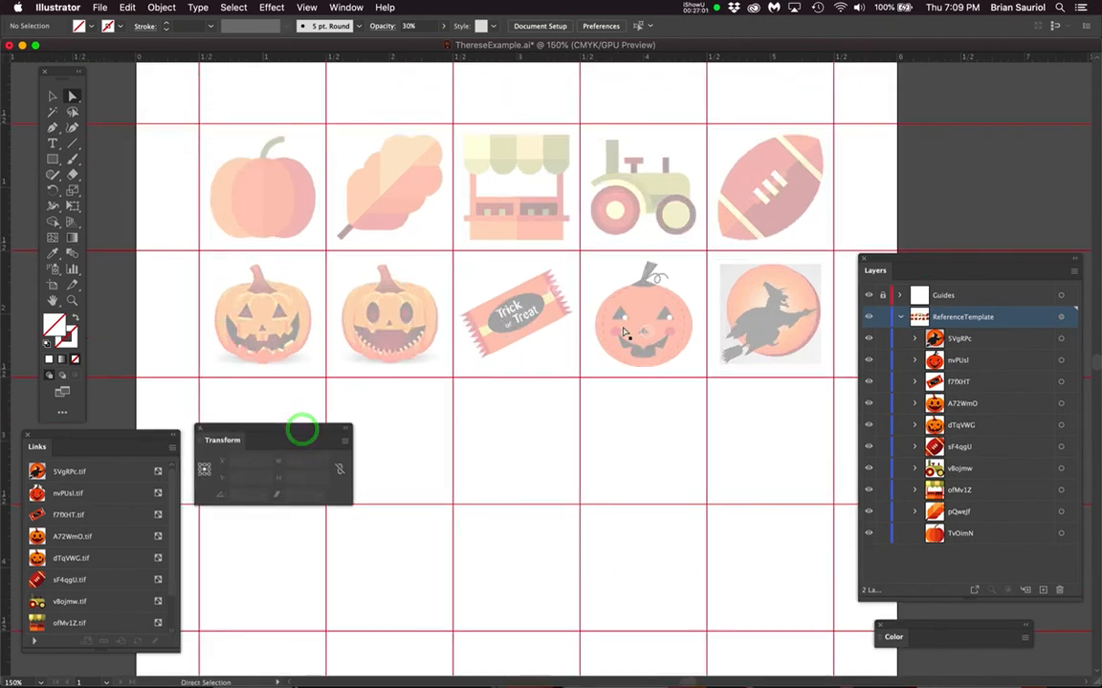
key("space")
left_click_drag(641, 336, 604, 323)
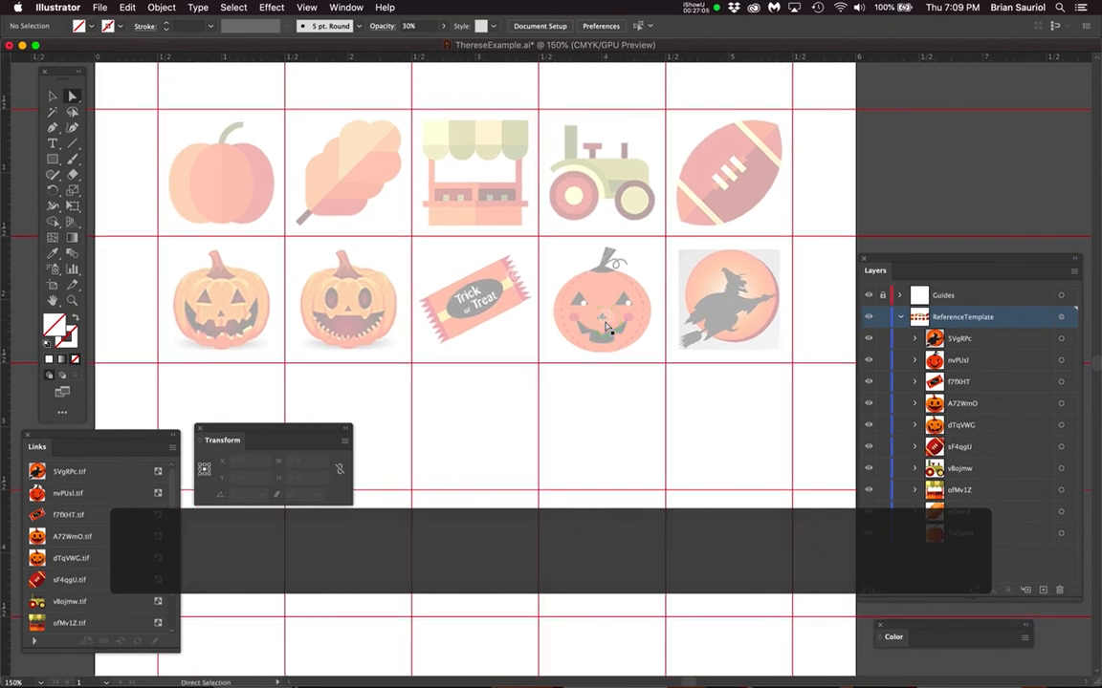
left_click(900, 318)
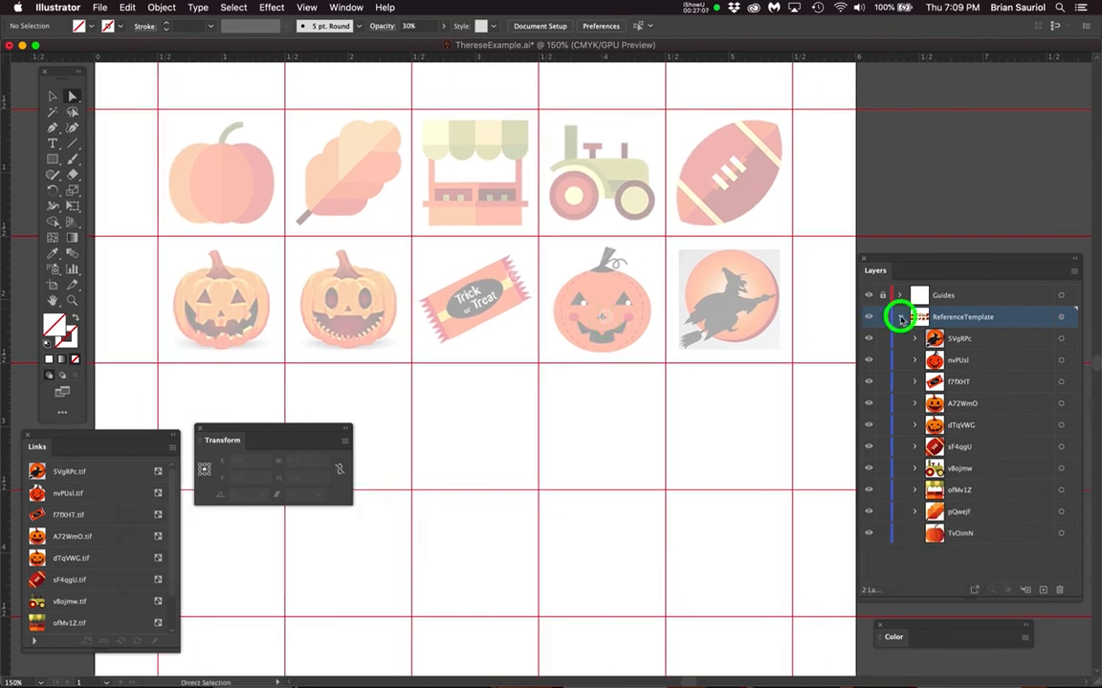
left_click(881, 317)
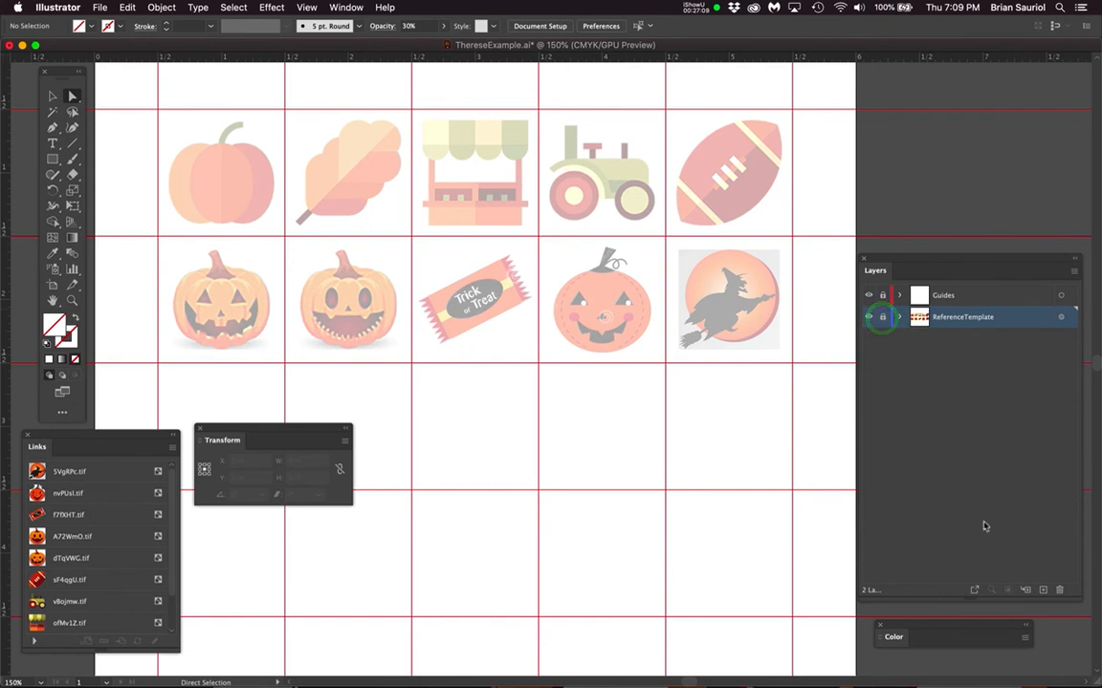
- Create a new layer above the Guides layer and name it Art
left_click(972, 296)
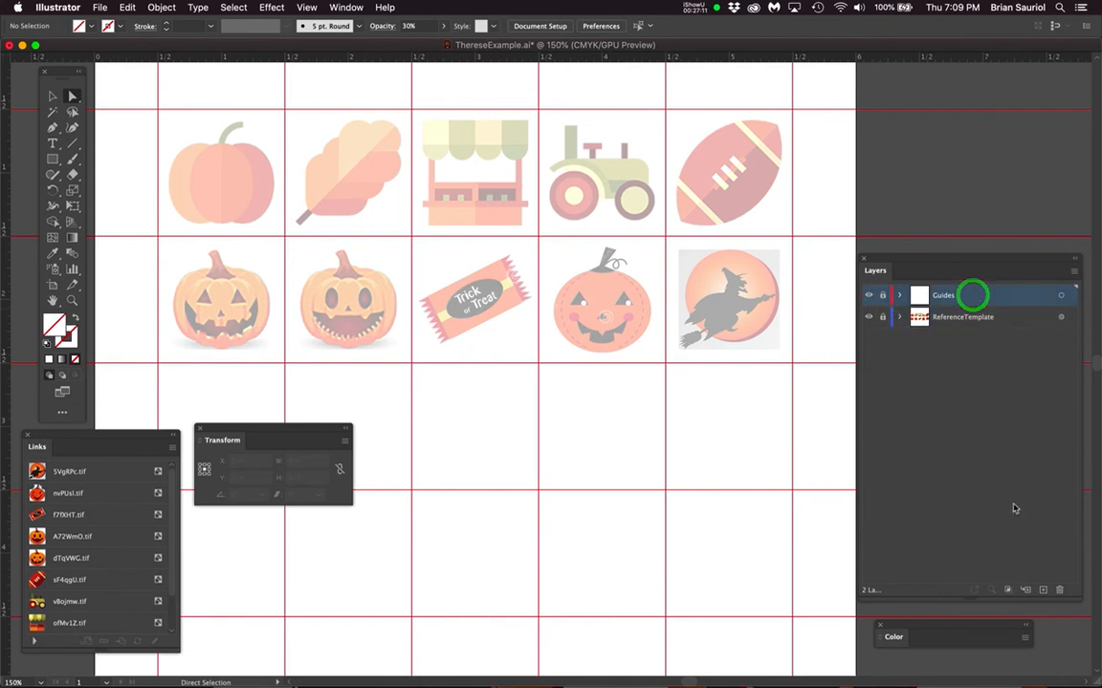
left_click(1042, 590)
double_click(944, 295)
type("Art")
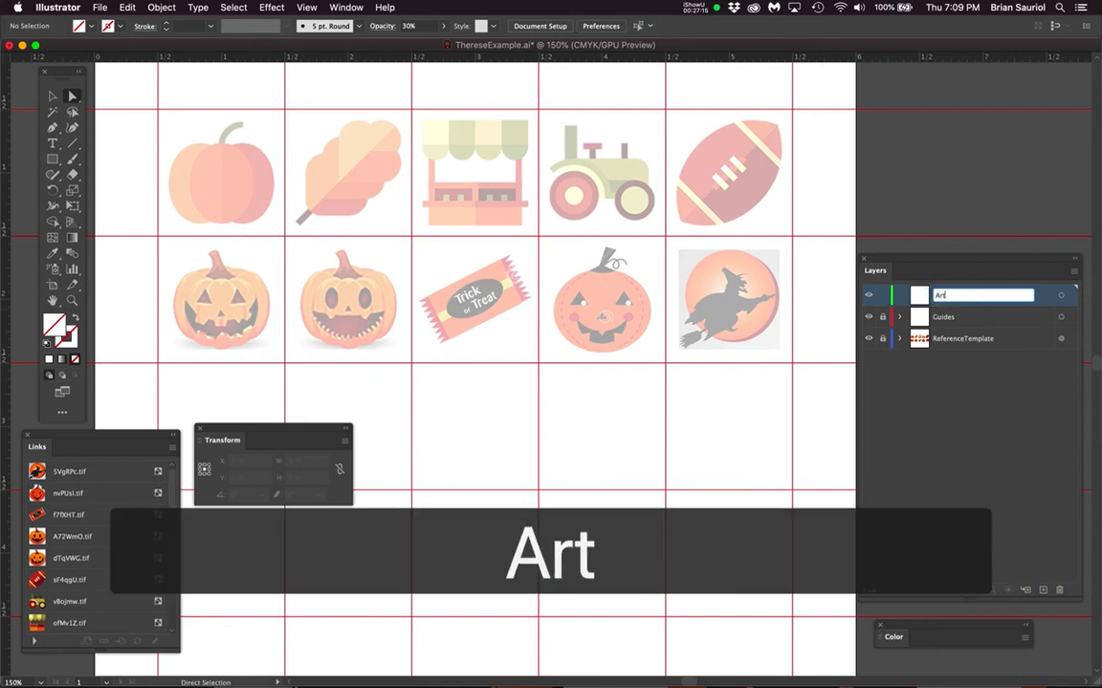
key("Return")
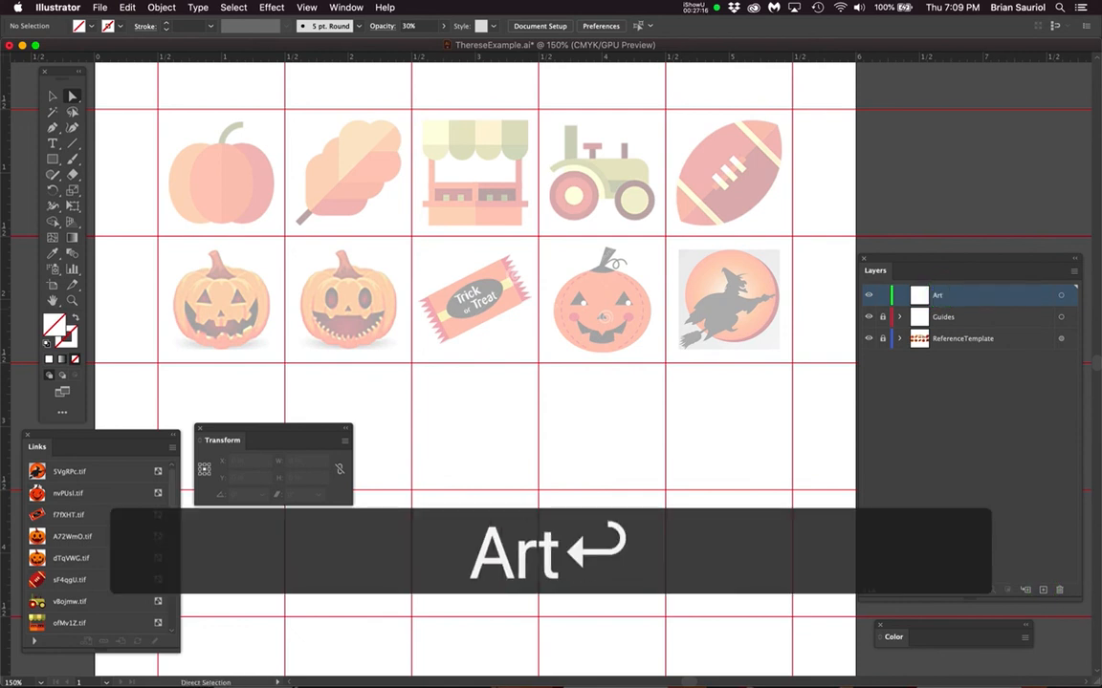
left_click(992, 296)
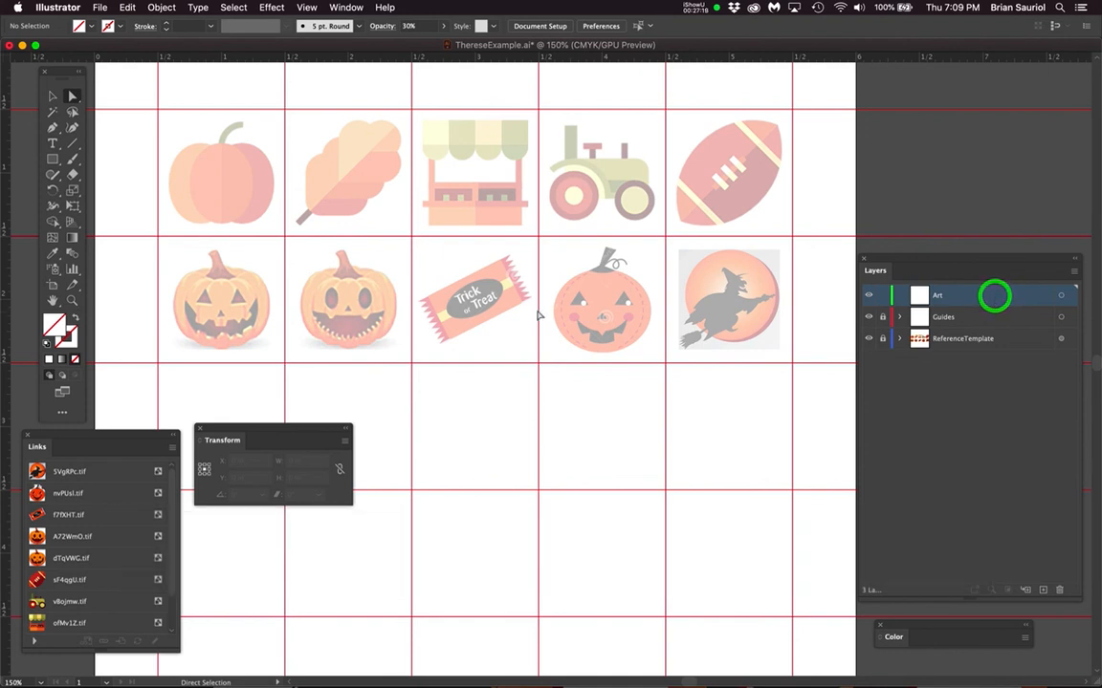
- Change the Art layer's color to Medium Blue in its layer options
double_click(1011, 296)
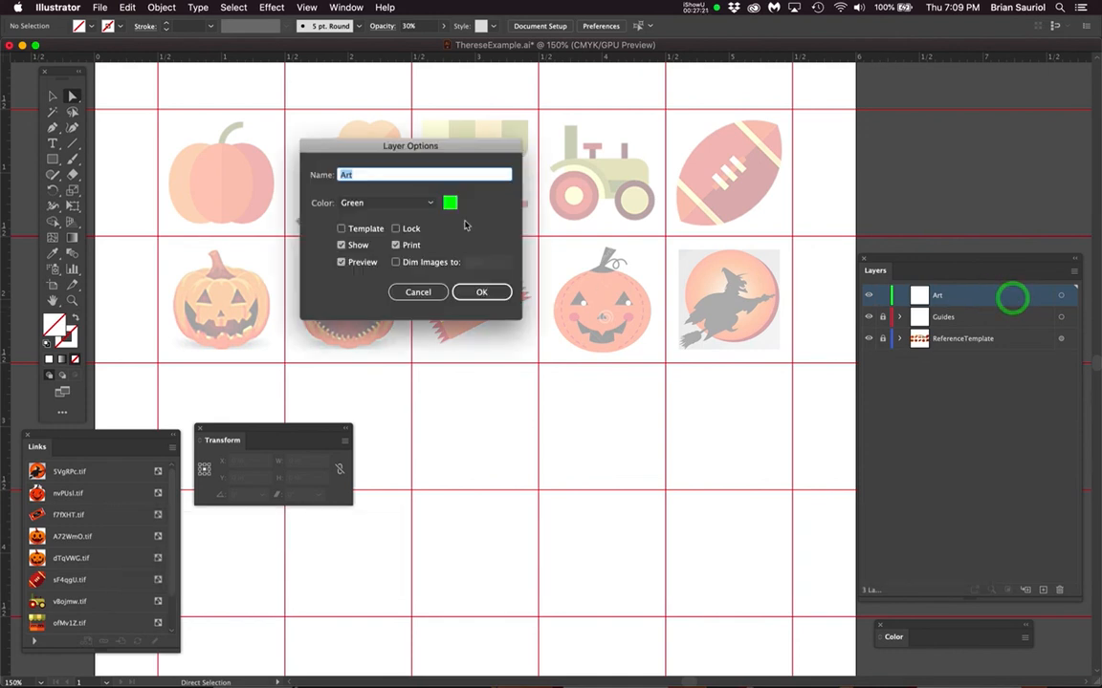
left_click(430, 203)
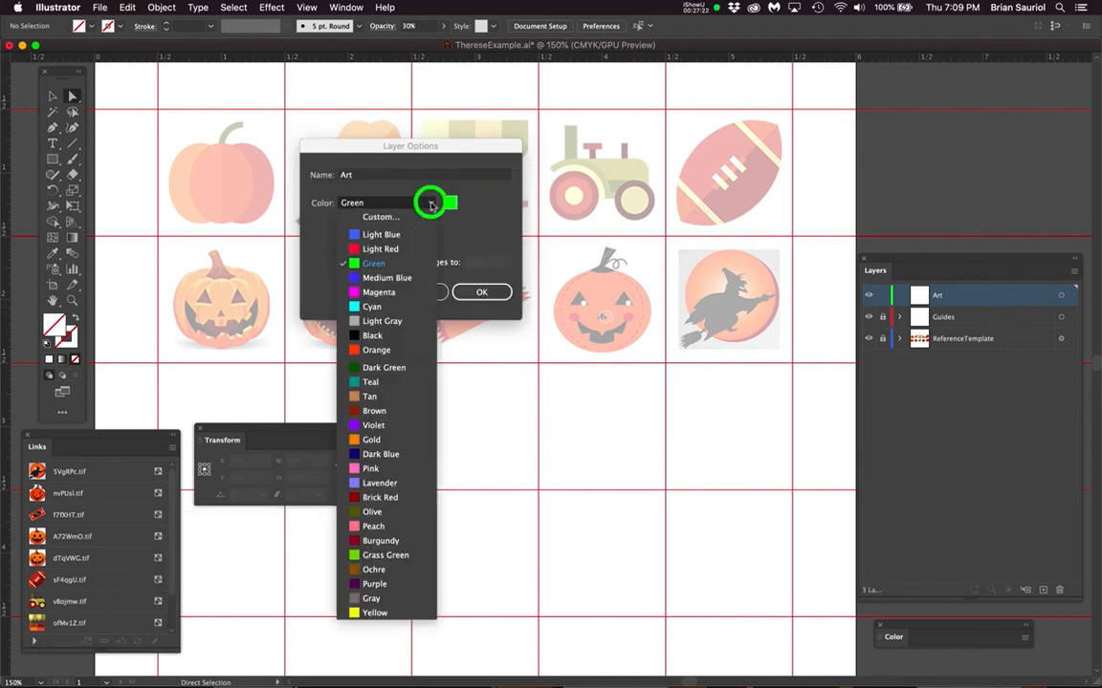
left_click(387, 278)
left_click(475, 295)
left_click(478, 295)
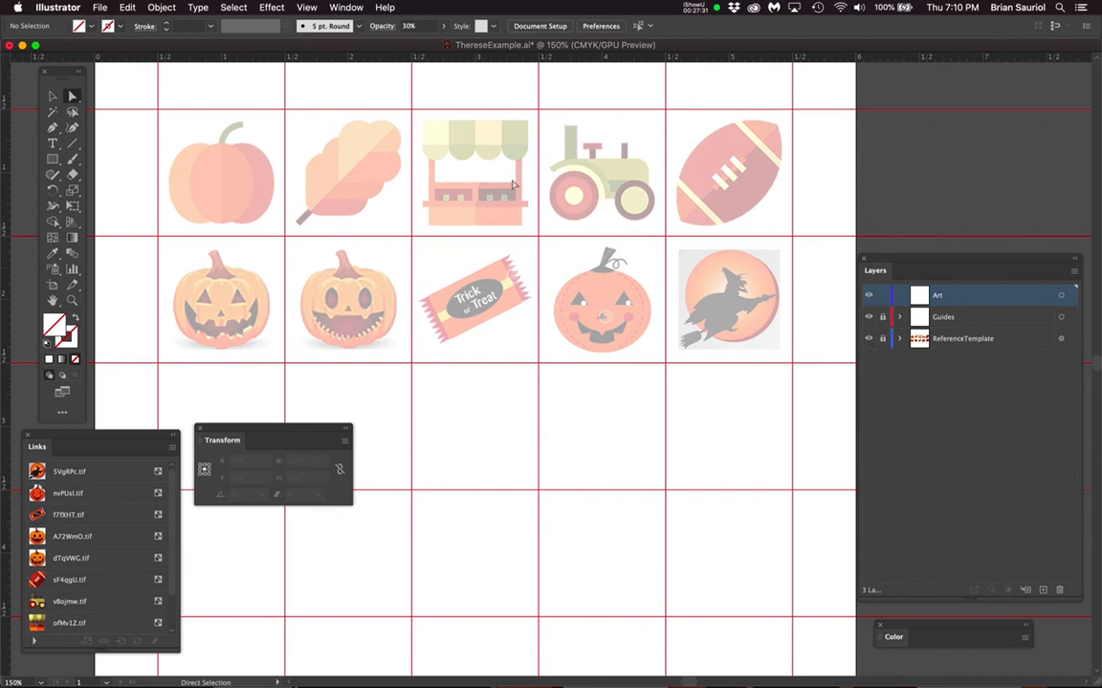
- Unlock the ReferenceTemplate layer and set the opacity of all its artwork to 40%
mouse_move(1004, 338)
left_mouse_down()
mouse_move(1021, 406)
mouse_move(1021, 344)
left_mouse_up()
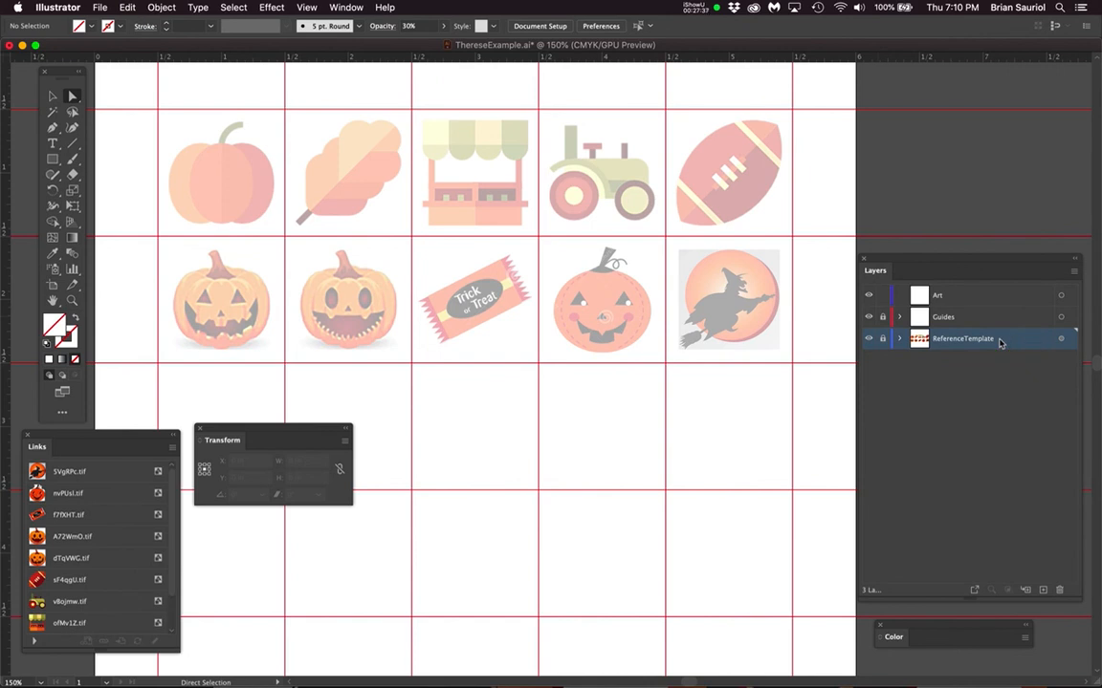
left_click(882, 339)
left_click(900, 339)
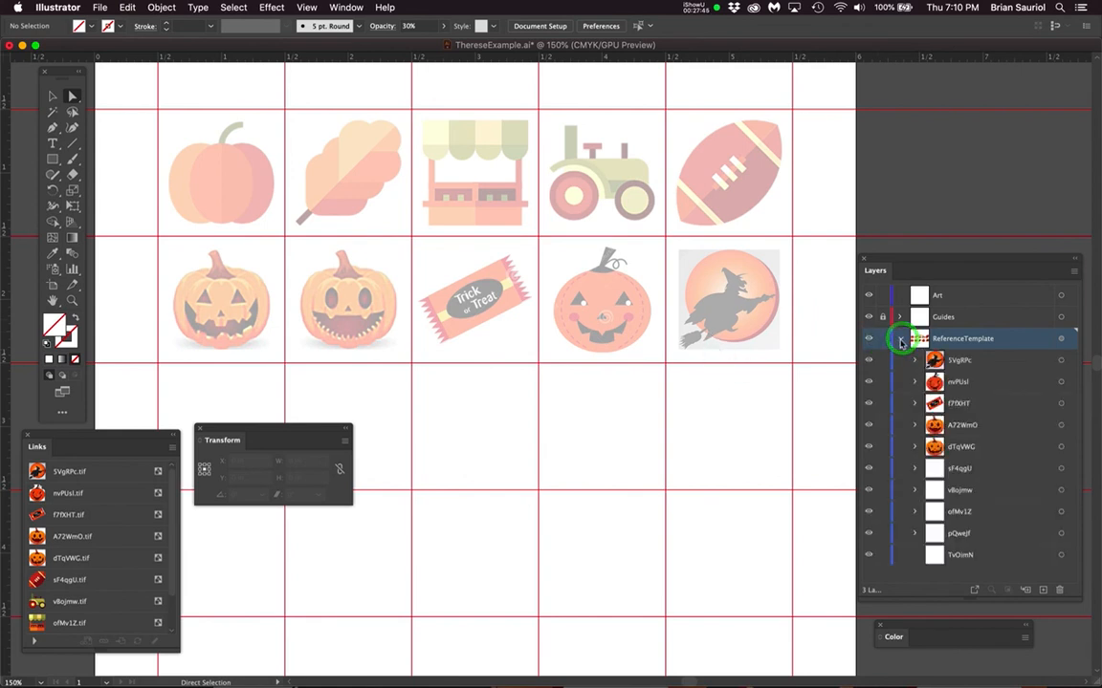
left_click(900, 339)
left_click(1059, 340)
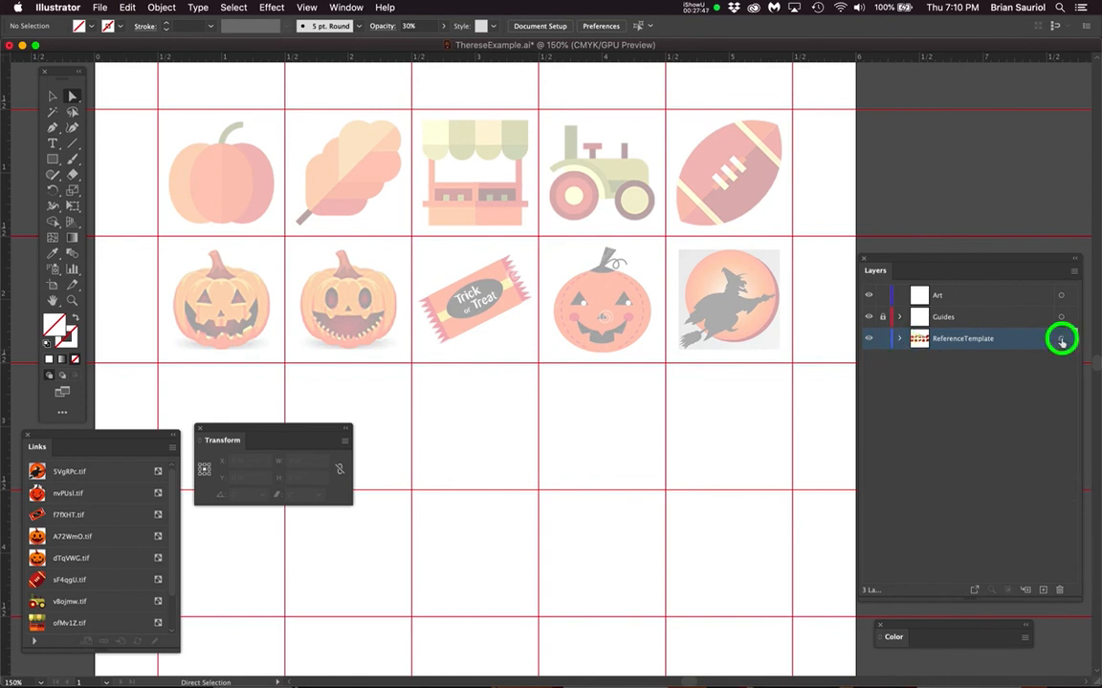
left_click(456, 25)
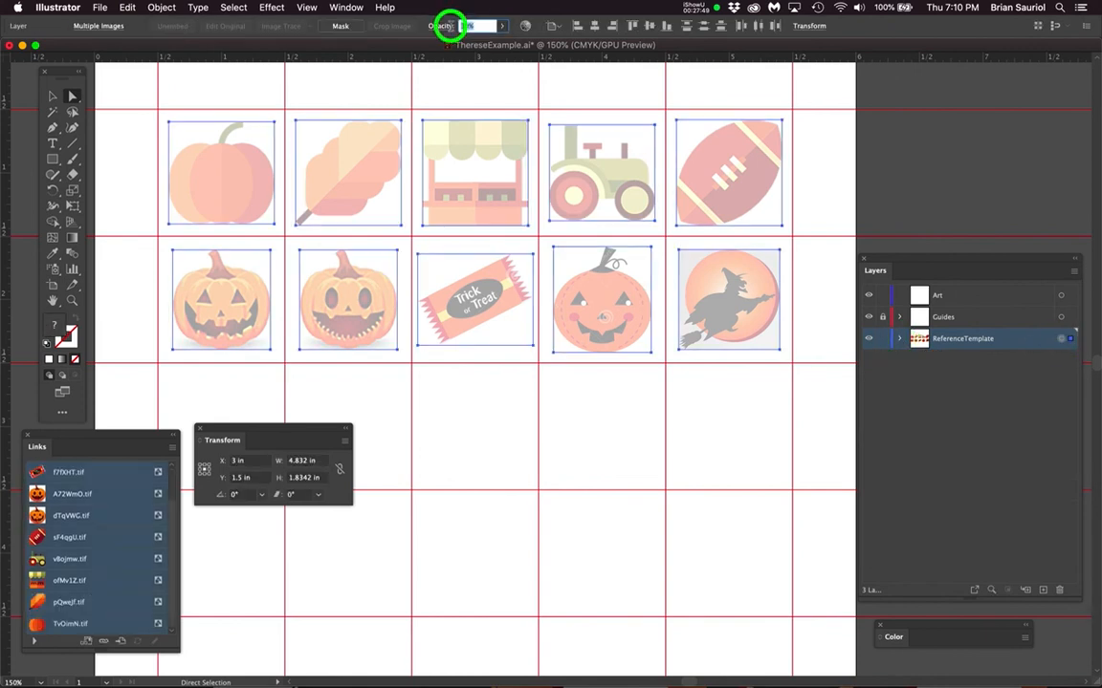
type("40")
key("Return")
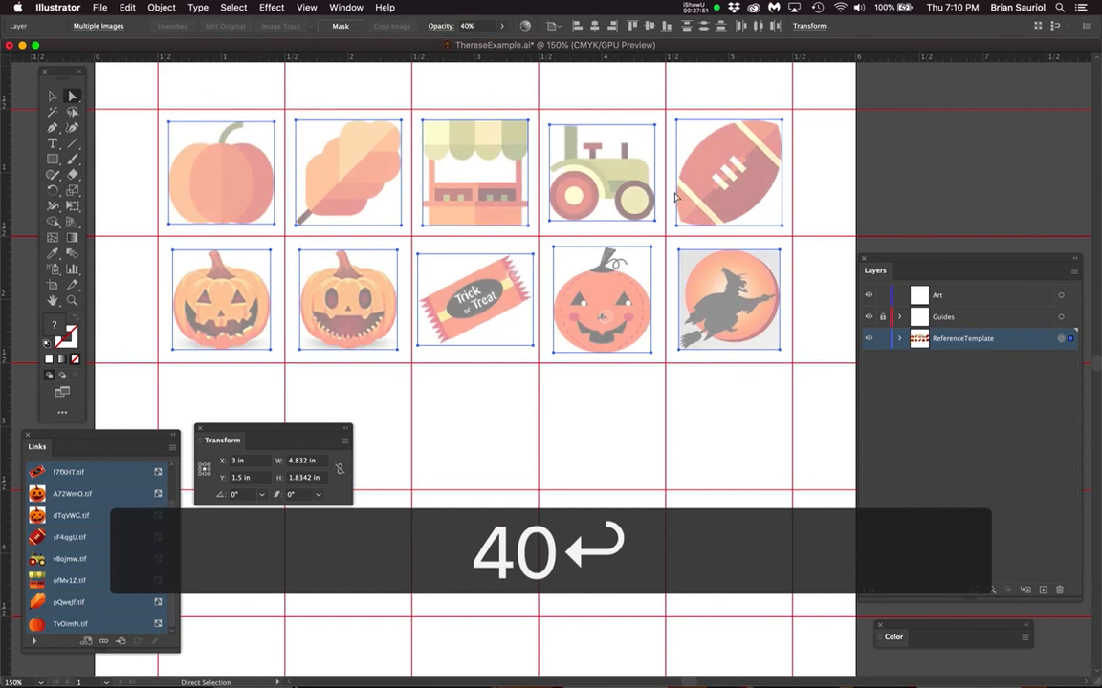
- Lock the ReferenceTemplate layer again and make the Art layer active
left_click(881, 342)
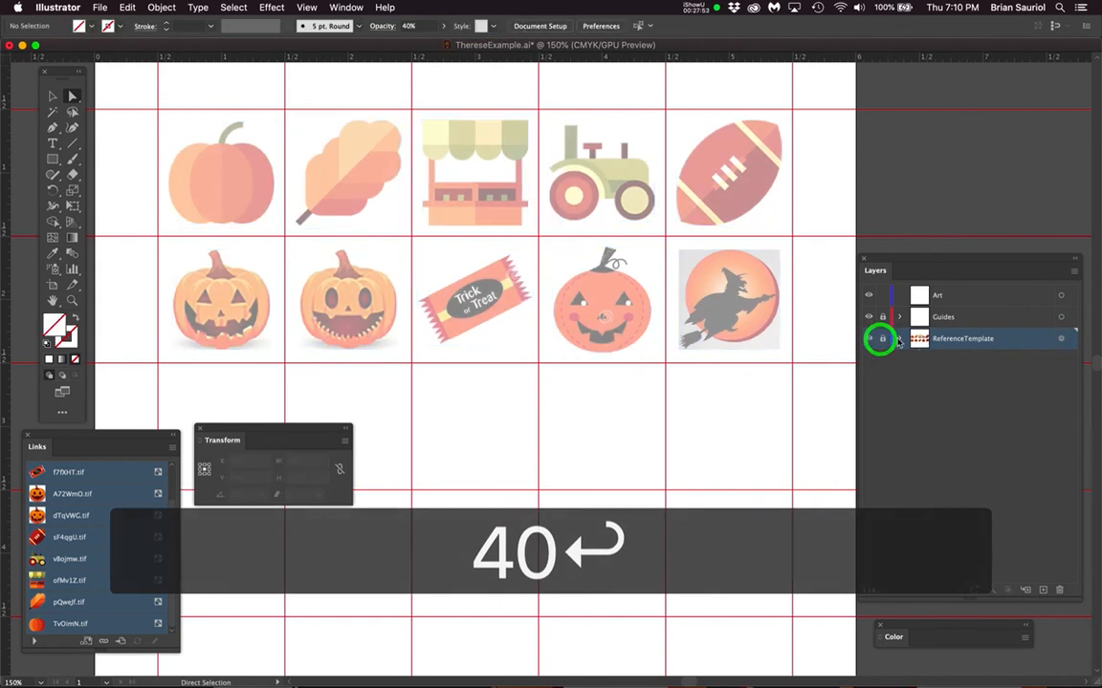
left_click(961, 296)
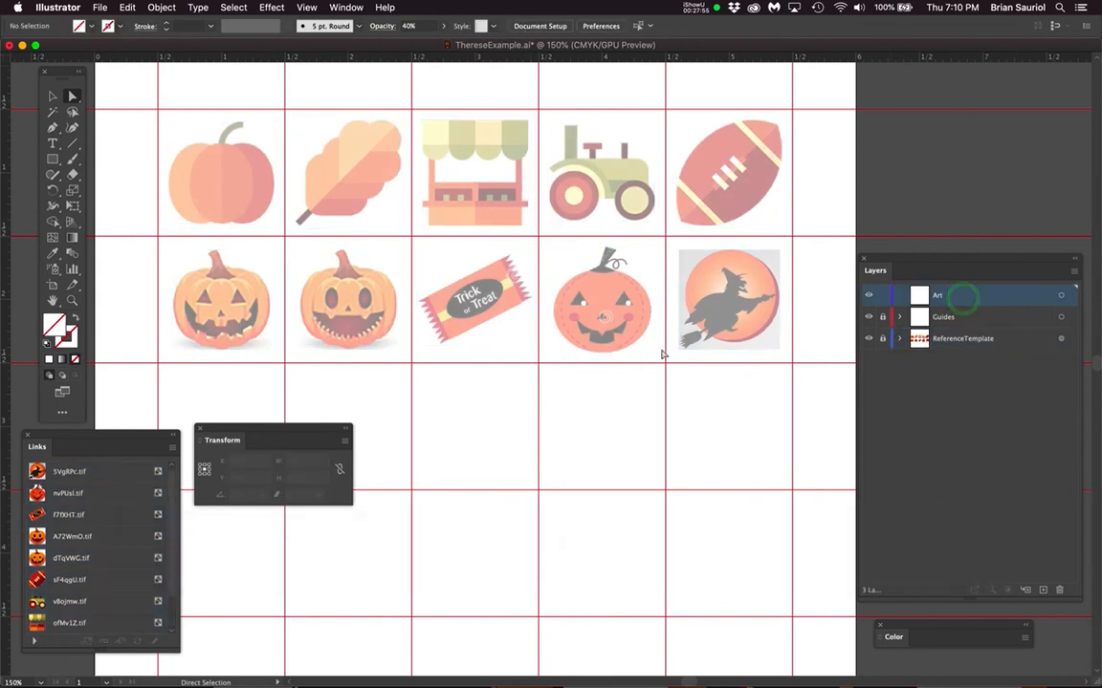